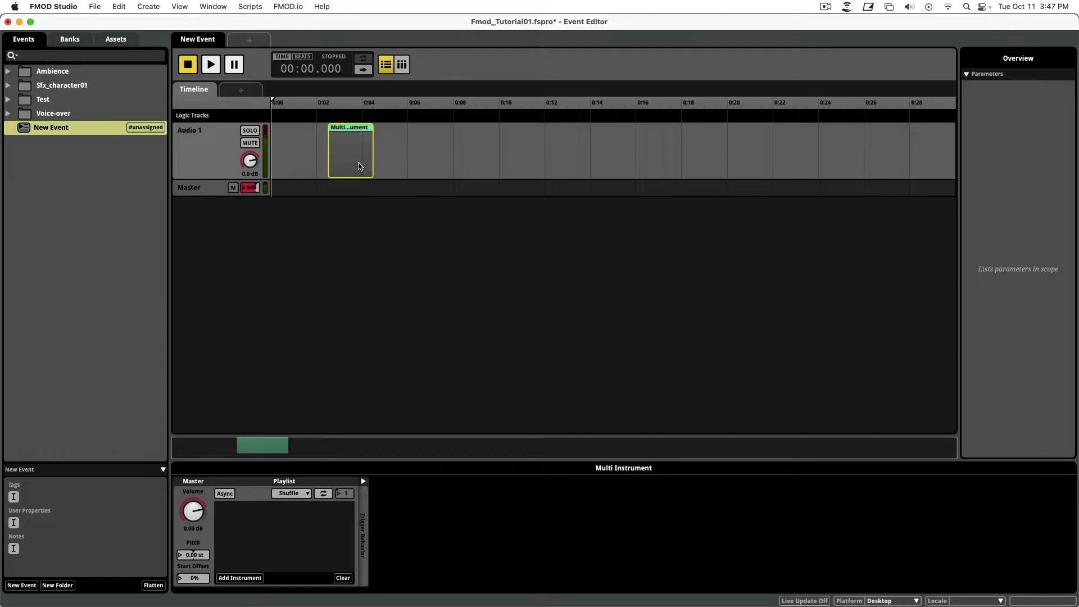
Move the Multi Instrument to 0:00 and create a 2D action event named New Event 2.
left_click_drag(357, 164, 294, 161)
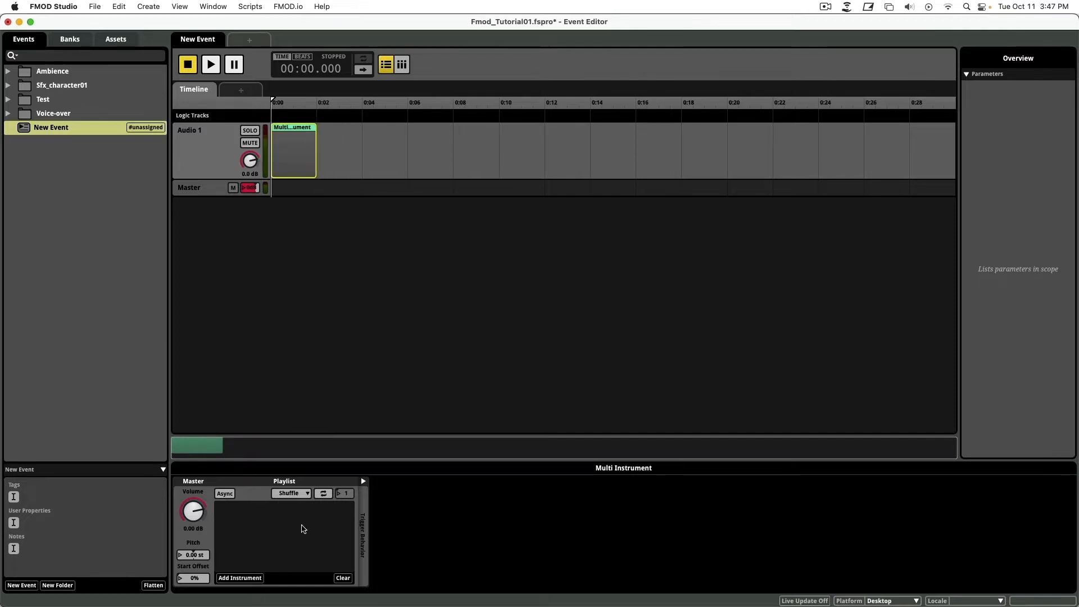
right_click(103, 157)
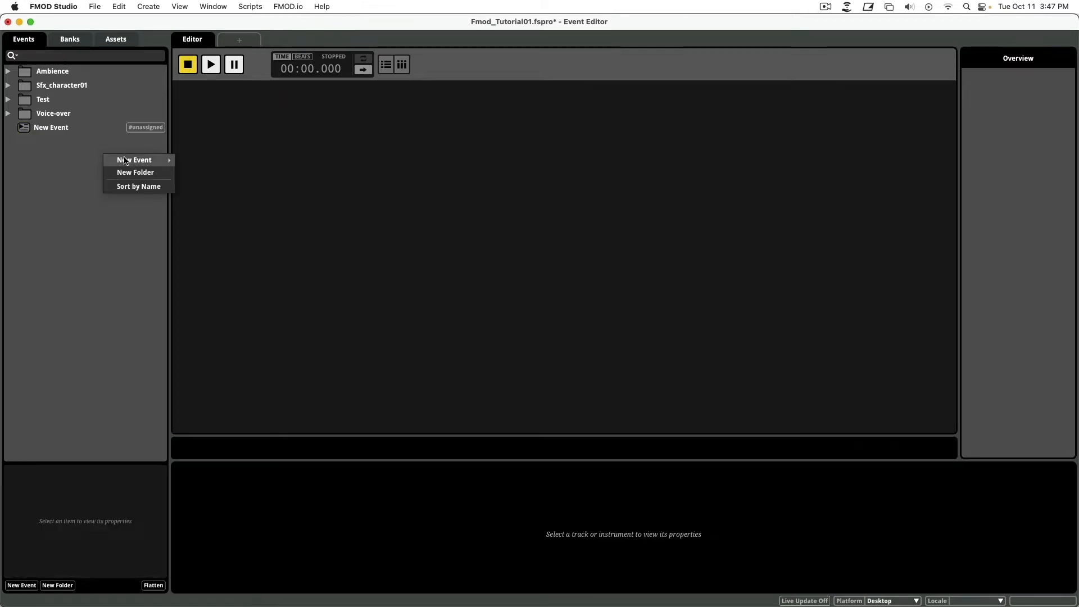
mouse_move(126, 162)
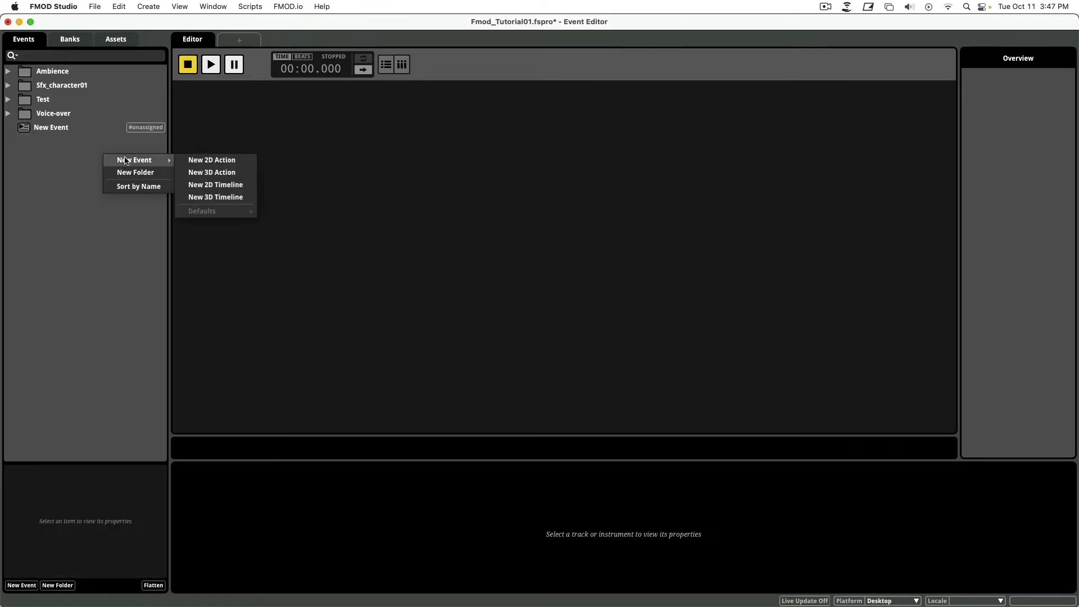
left_click(201, 161)
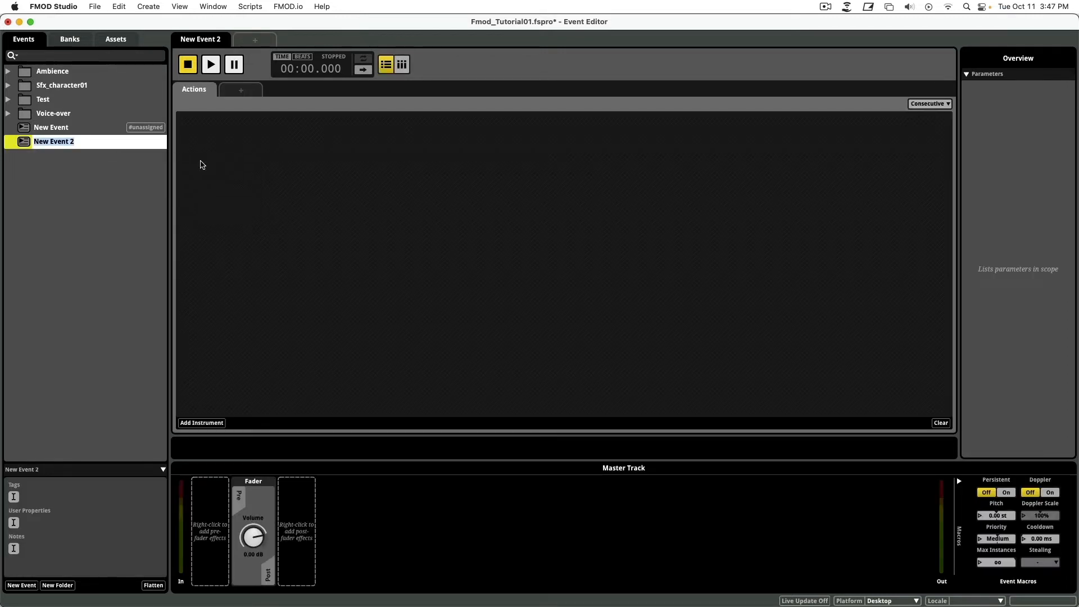
key("Return")
Add a Single Instrument to the action sheet and begin a new parameter sheet.
right_click(201, 164)
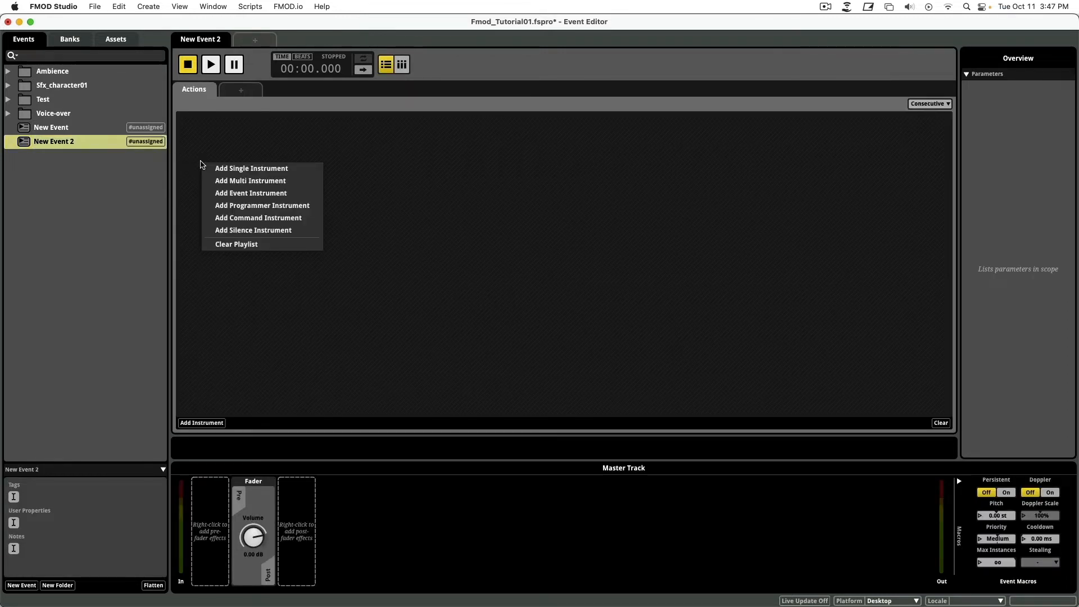
left_click(207, 168)
left_click(241, 90)
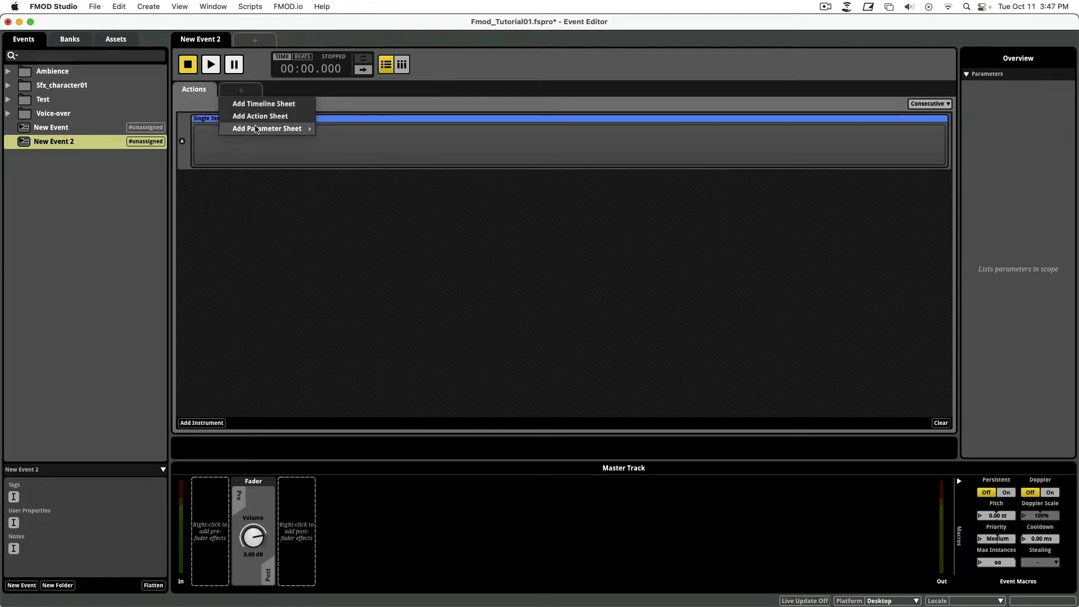
mouse_move(256, 129)
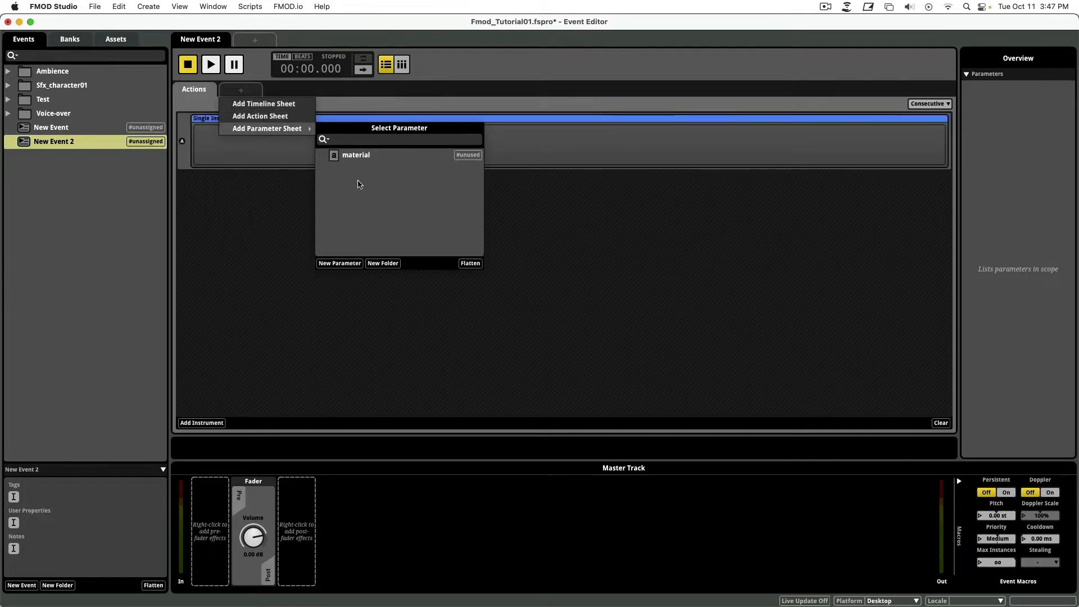
left_click(348, 264)
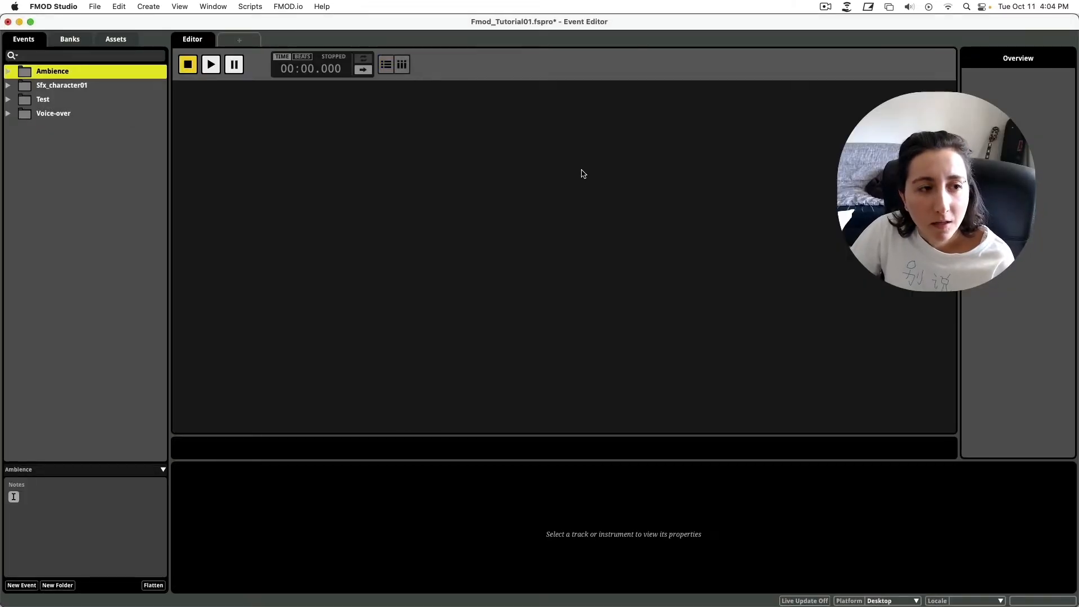
Expand Sfx_character01 to show Battle, Level, Menu and Music, then open the Audio Bin (Cmd+6).
left_click(9, 100)
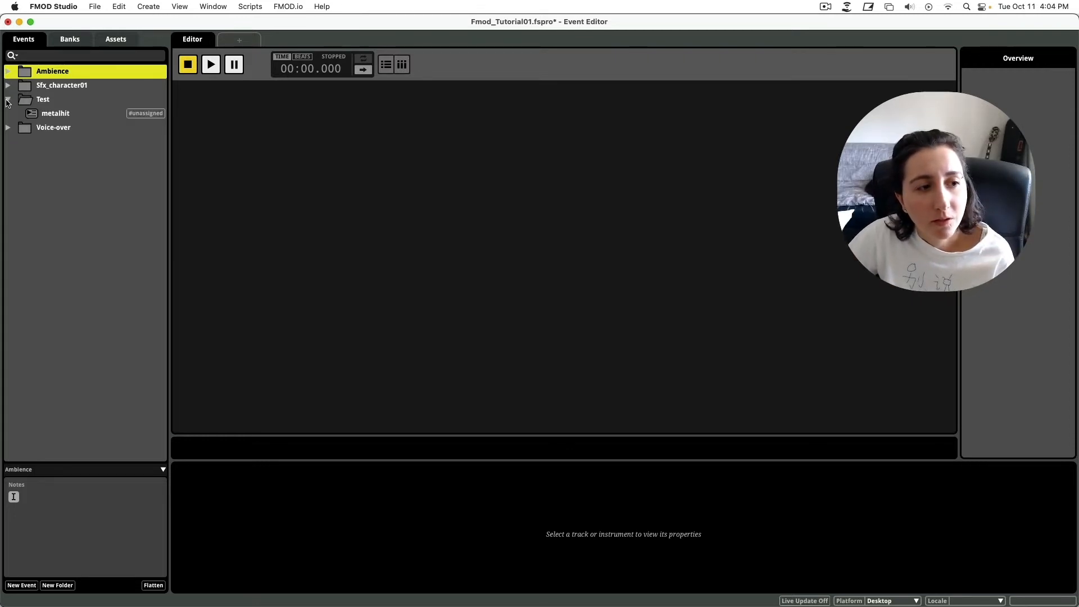
left_click(8, 99)
left_click(8, 85)
left_click(72, 85)
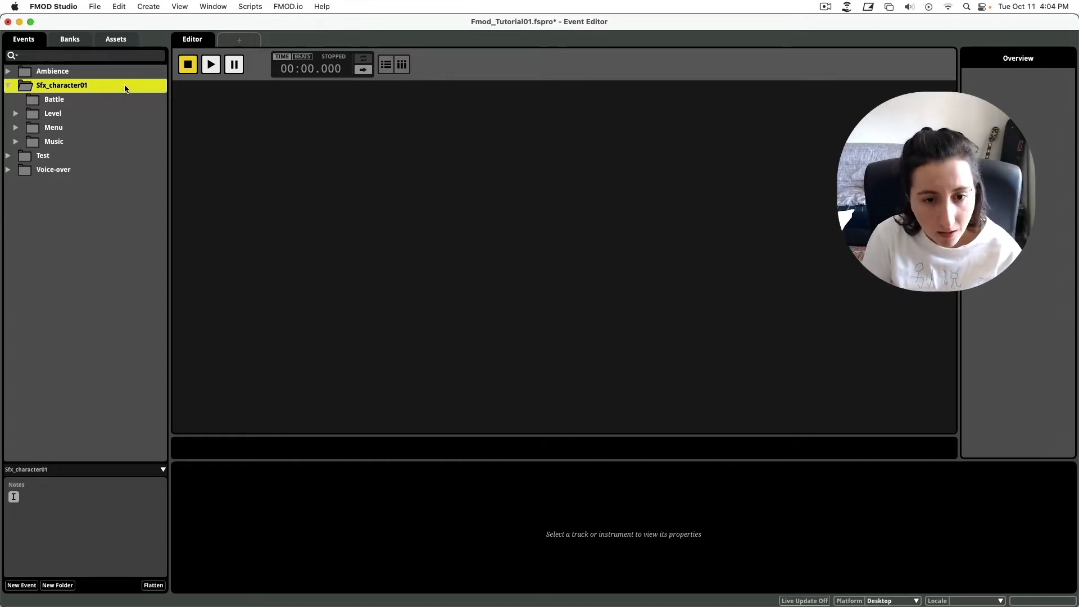
key("super+6")
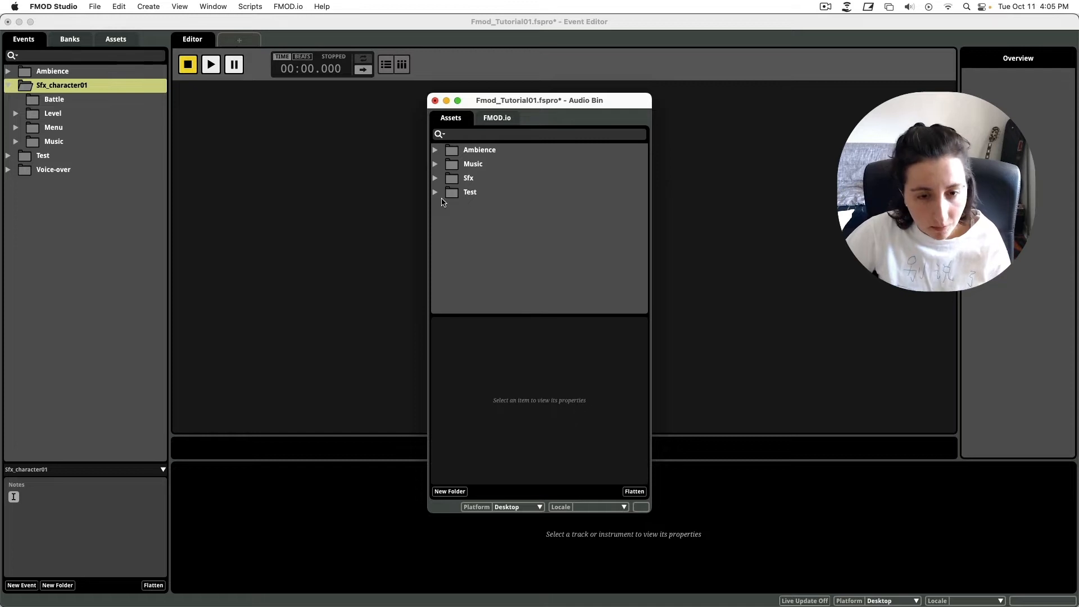
In Finder's Sounds folder, expand Sfx > footsteps to reveal its concrete, grass and water folders.
key("super+Tab")
key("super+Tab")
key("super+Tab")
key("super+Tab")
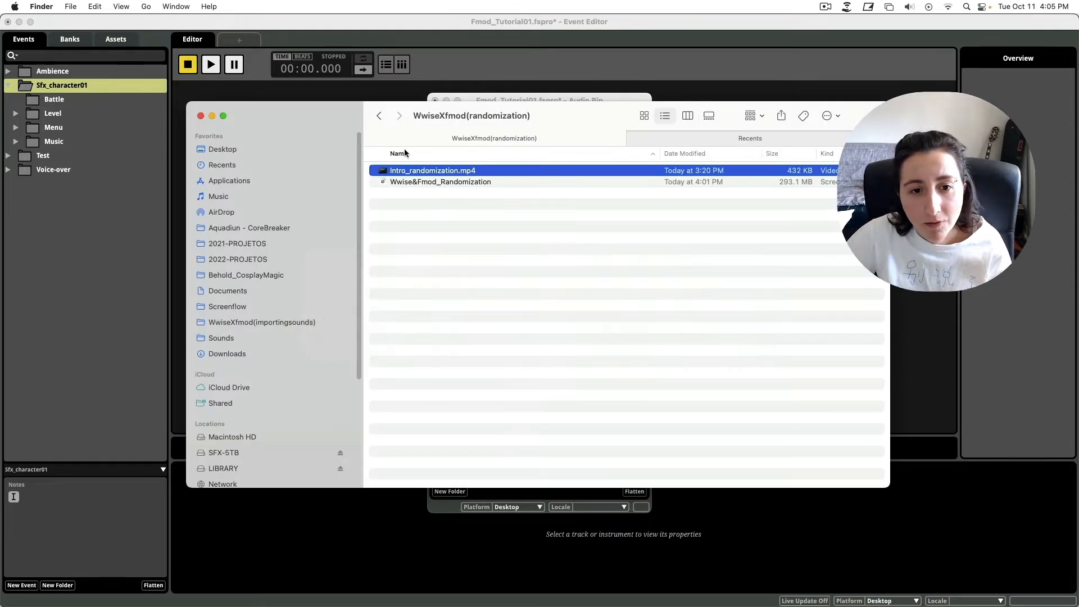
left_click(221, 338)
left_click_drag(316, 132, 344, 260)
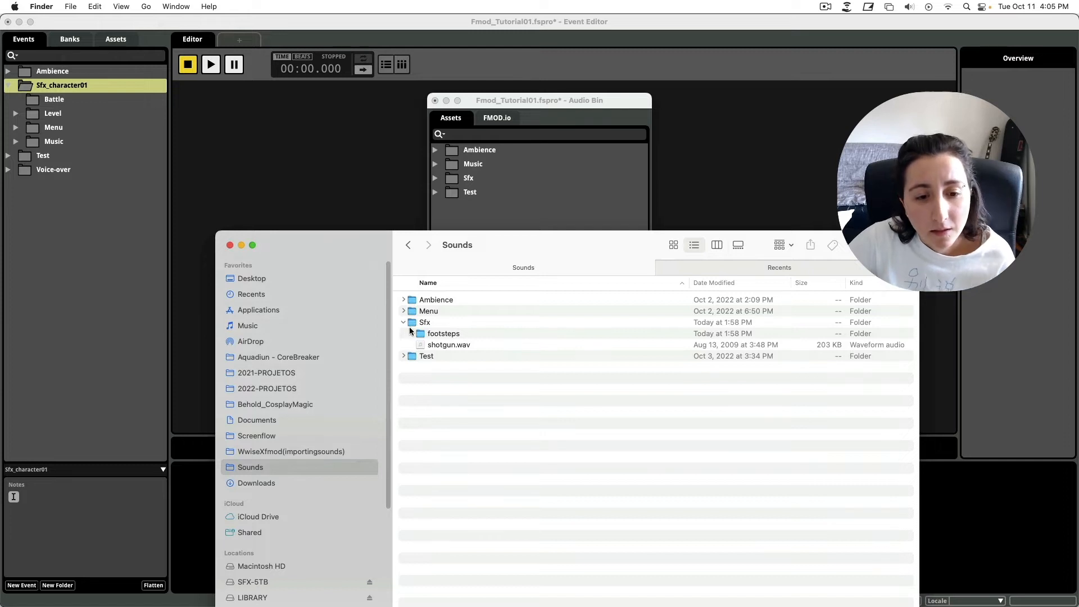
left_click(443, 335)
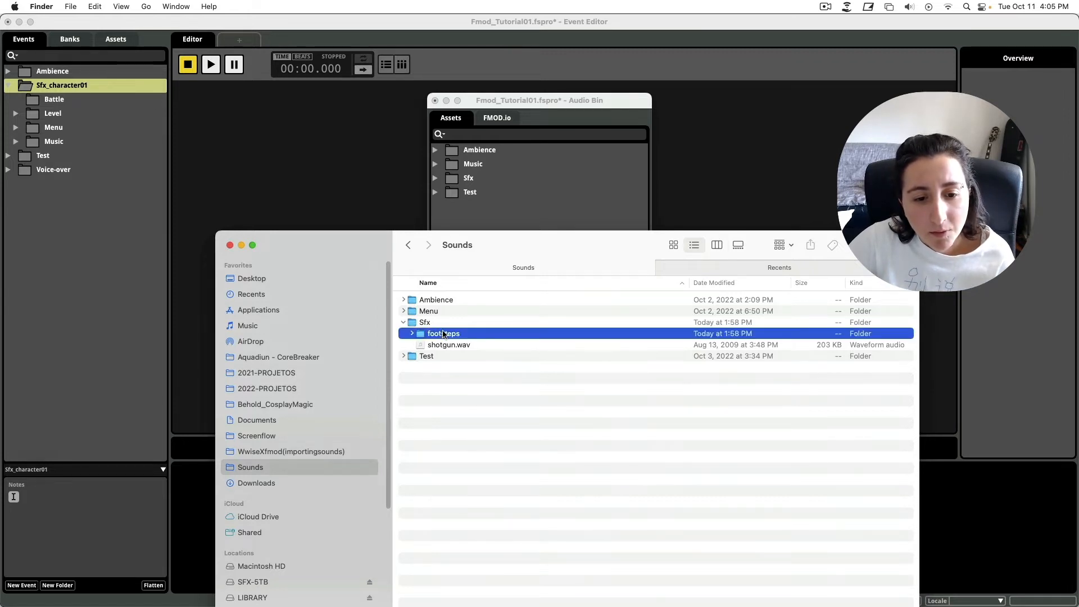
left_click(412, 334)
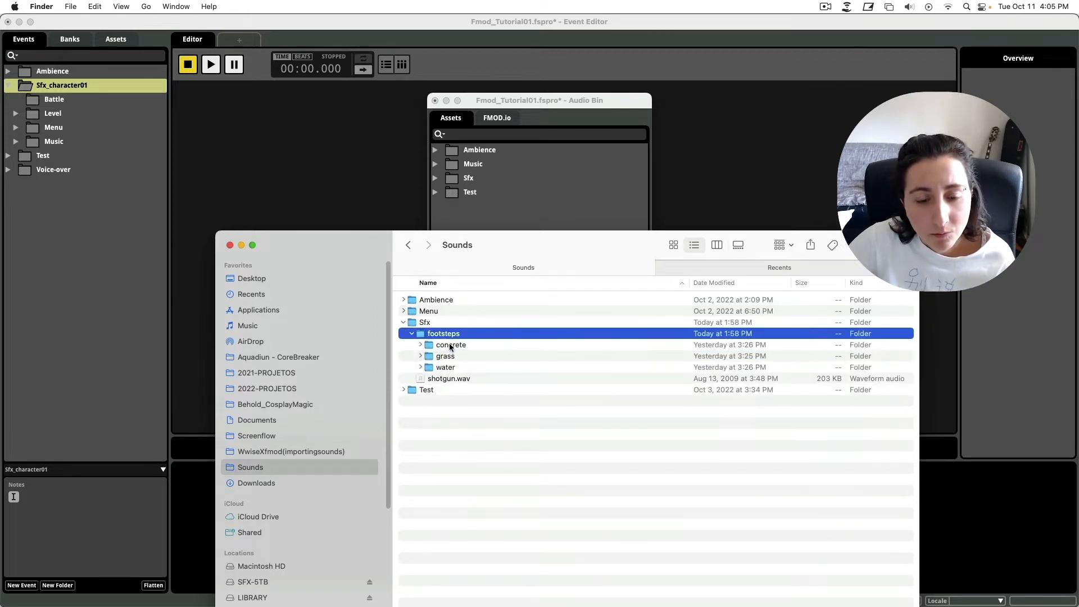
left_click(450, 345)
left_click(450, 356)
left_click(452, 367)
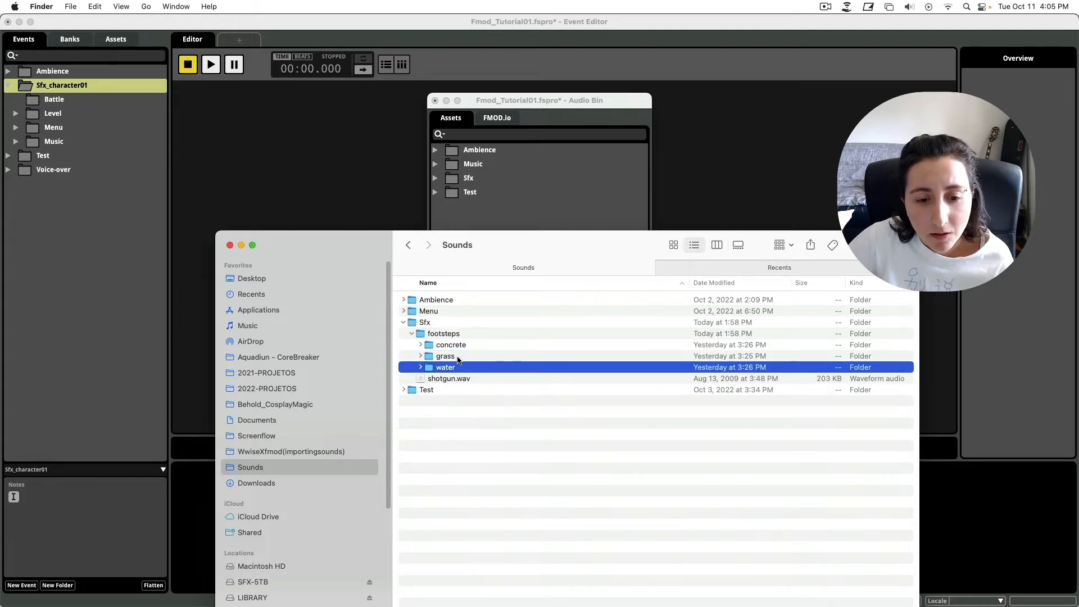
left_click(458, 357)
left_click(467, 345)
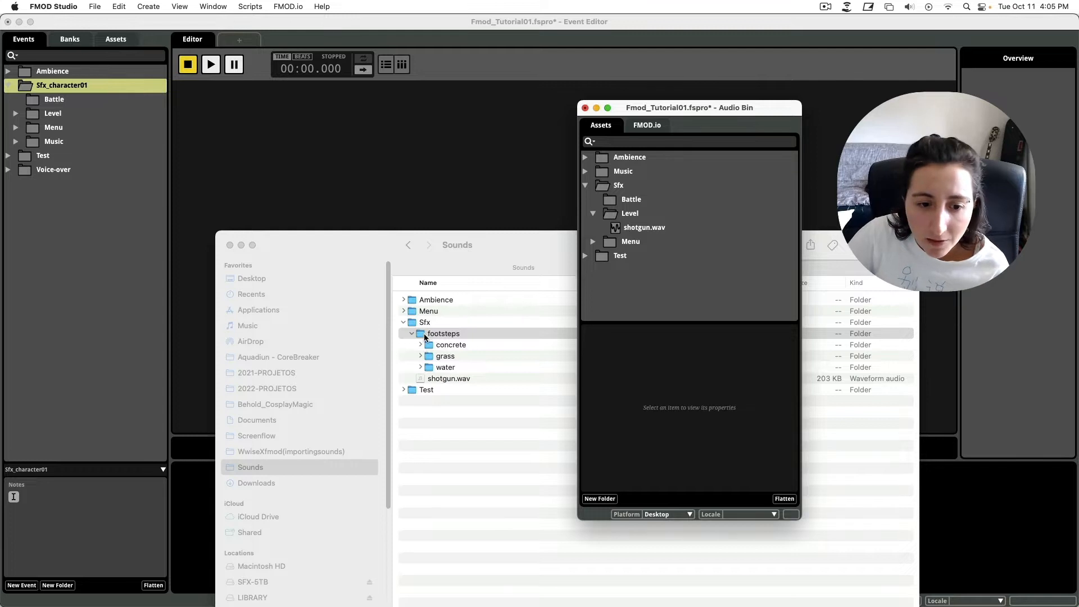
Import the footsteps folder into the Audio Bin's Sfx/Level folder and close Finder.
left_click_drag(434, 339, 630, 217)
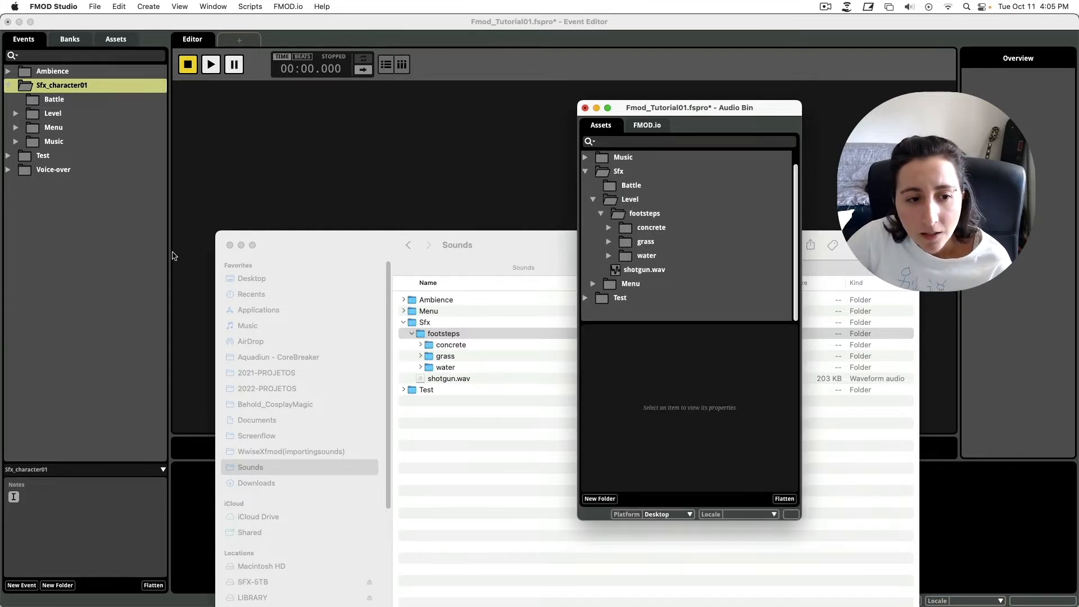
left_click(229, 245)
left_click_drag(737, 112, 513, 128)
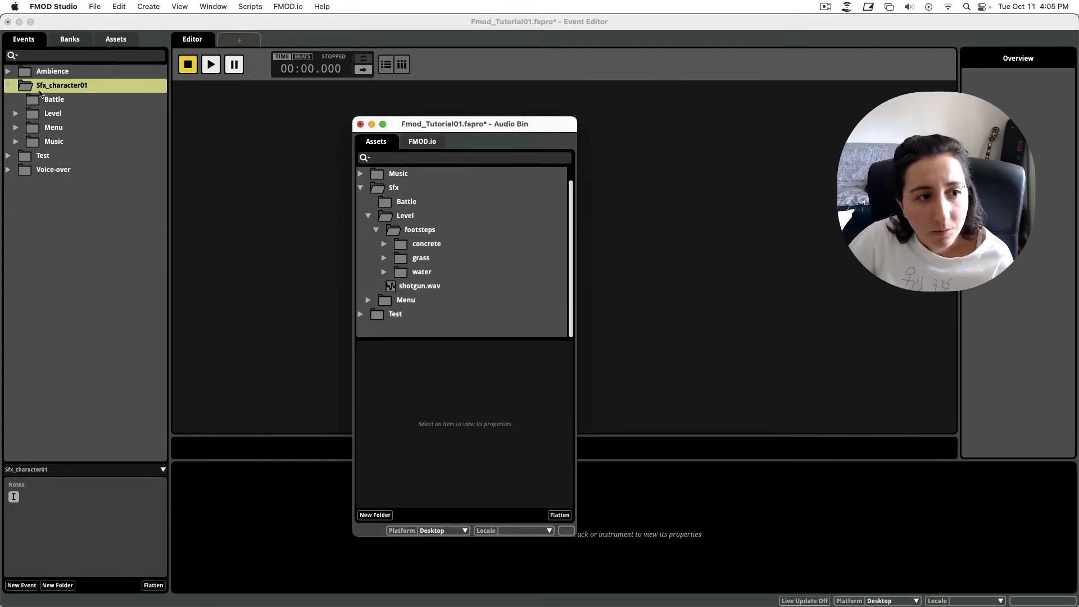
Add a shotgun event under the Sfx_character01/Level event folder.
mouse_move(63, 103)
left_mouse_down()
mouse_move(45, 119)
mouse_move(74, 114)
left_mouse_up()
left_click(79, 114)
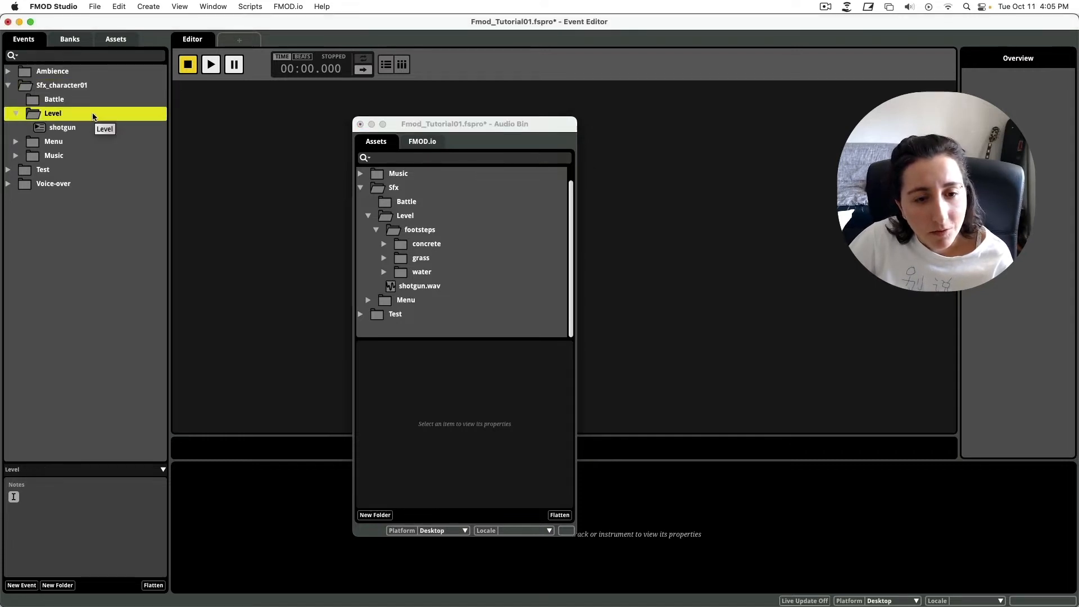
right_click(93, 116)
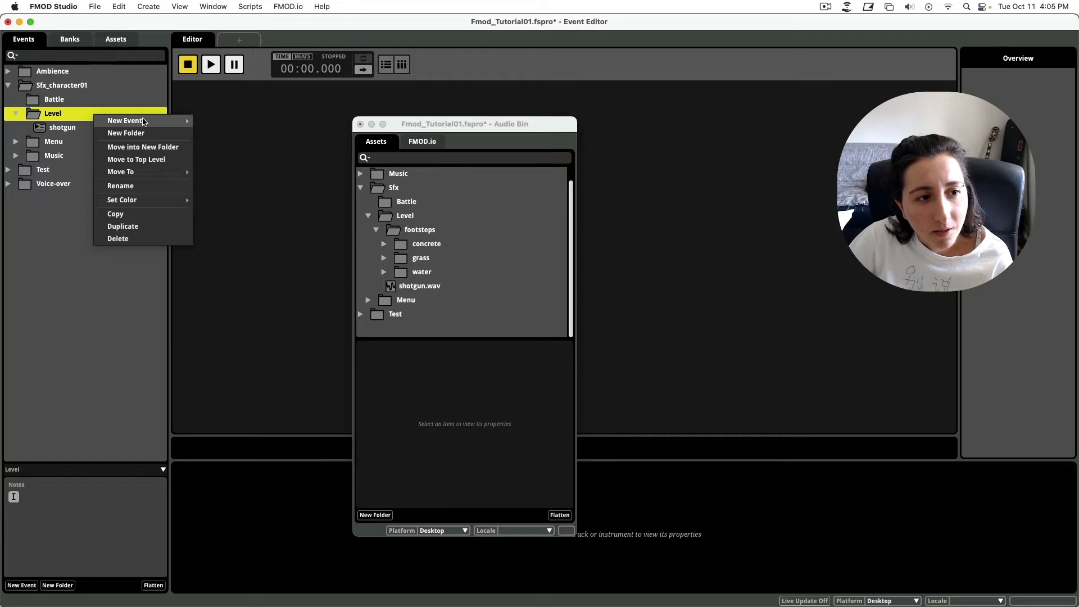
mouse_move(169, 120)
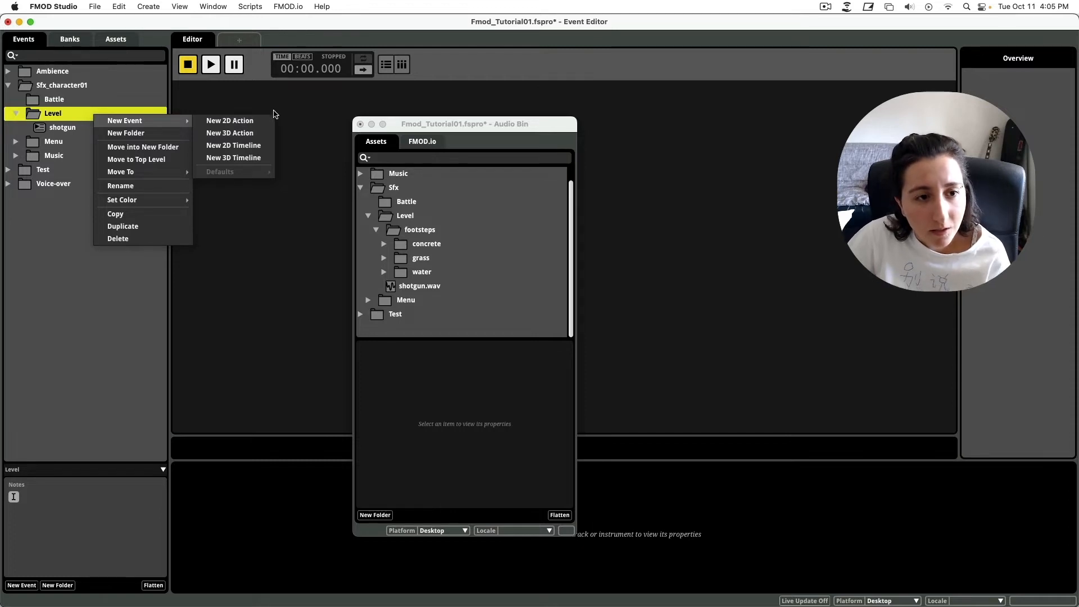
Create a 2D timeline event named footstep in the Level folder.
left_click(261, 146)
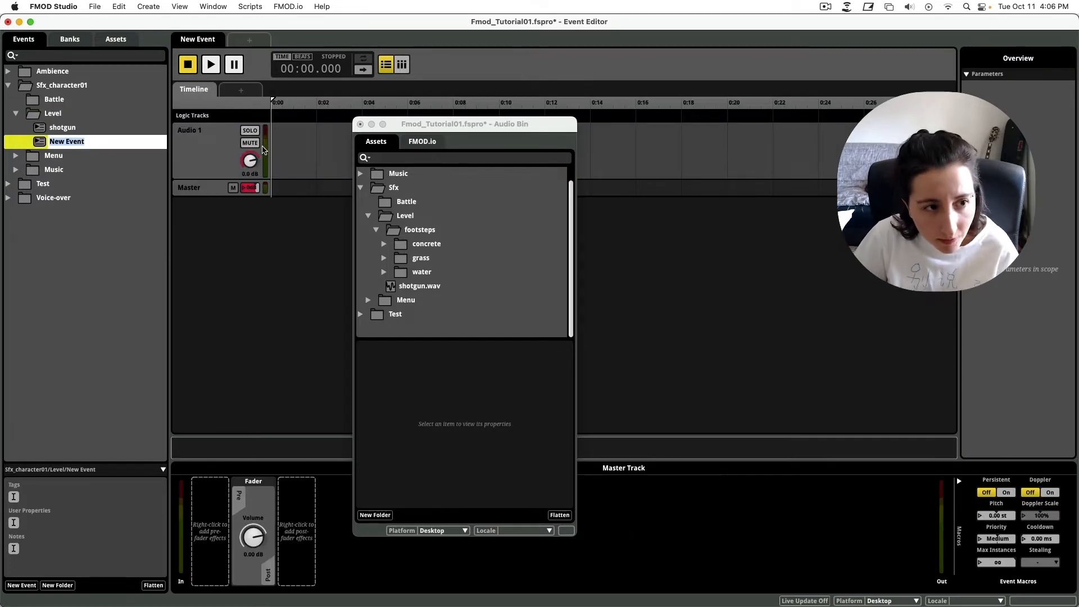
type("footstep")
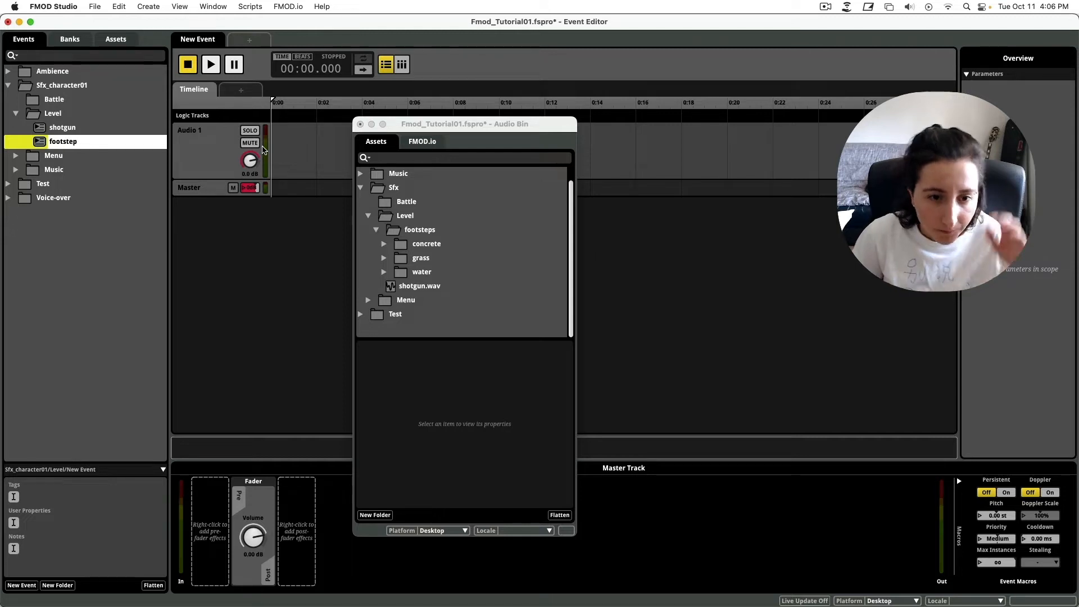
left_click_drag(465, 124, 598, 92)
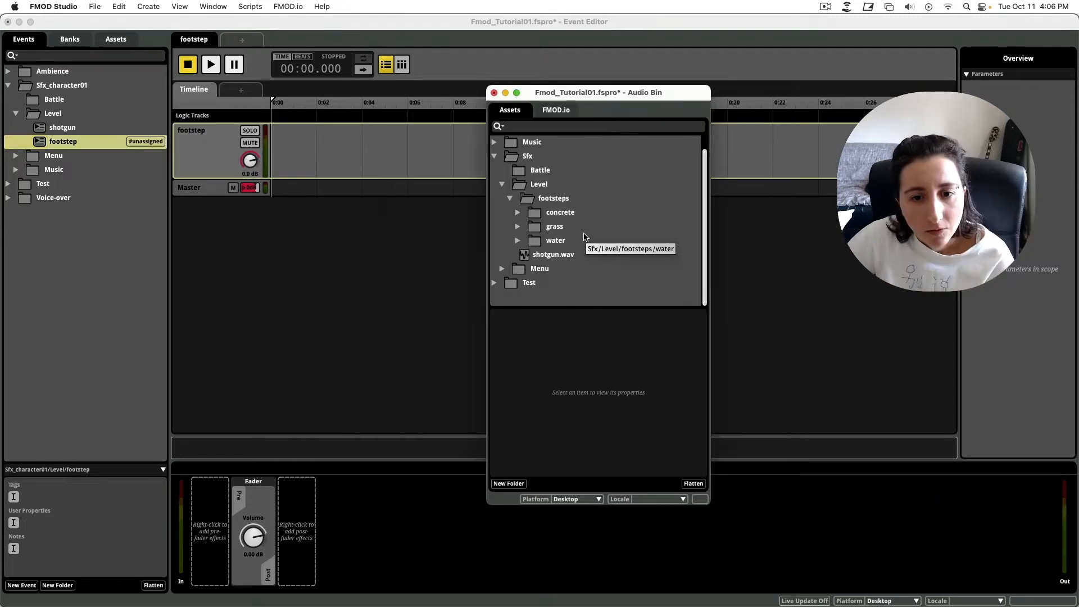
Expand the concrete, grass and water folders in the Audio Bin to list their sounds.
left_click(518, 212)
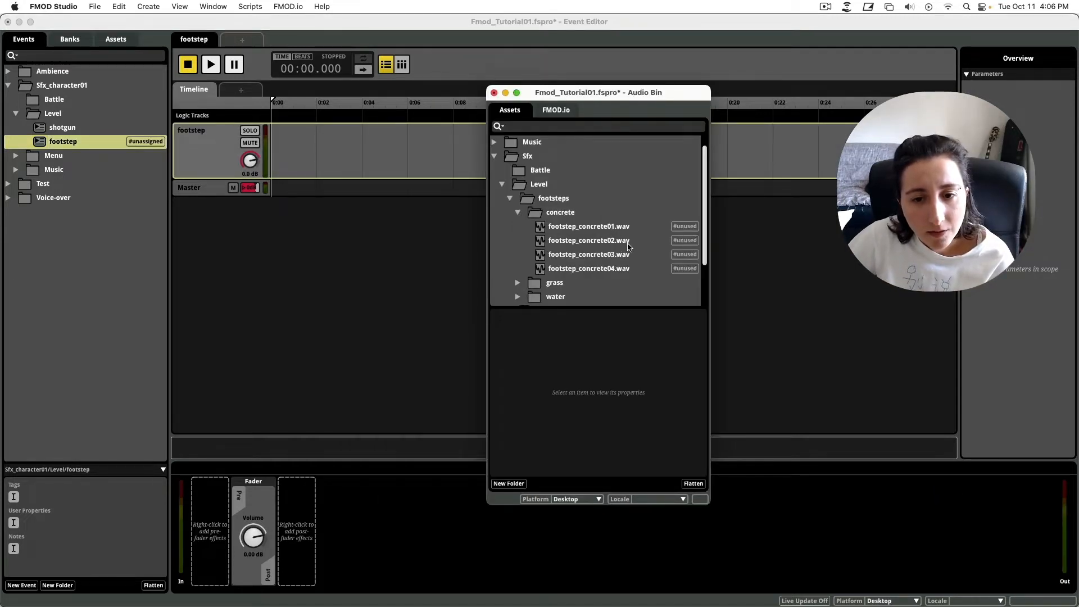
scroll(521, 215, "down", 2)
left_click(517, 226)
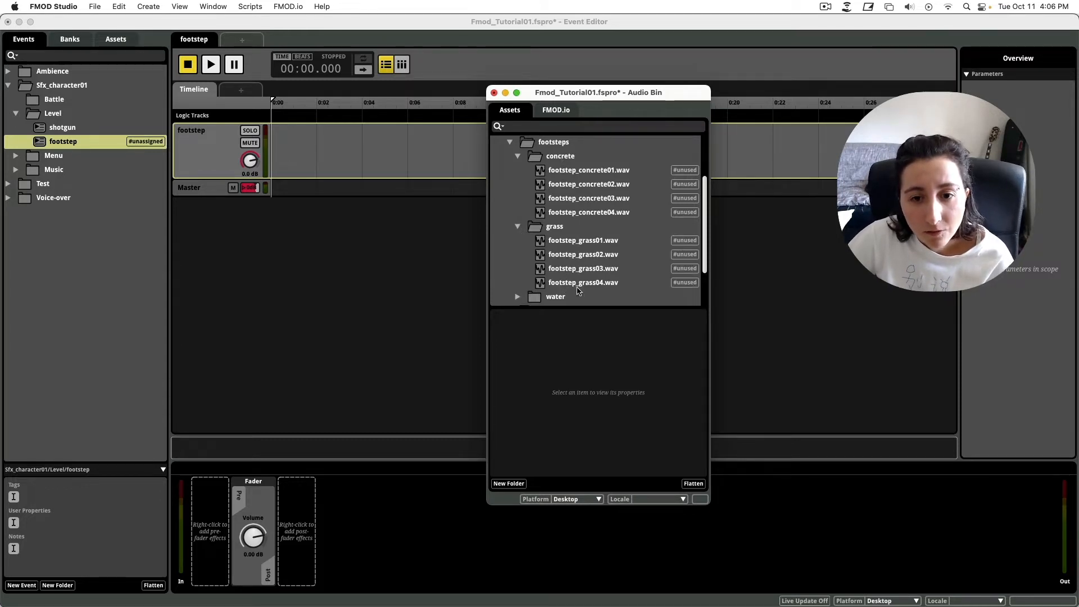
scroll(578, 289, "down", 2)
left_click(515, 241)
scroll(584, 259, "down", 2)
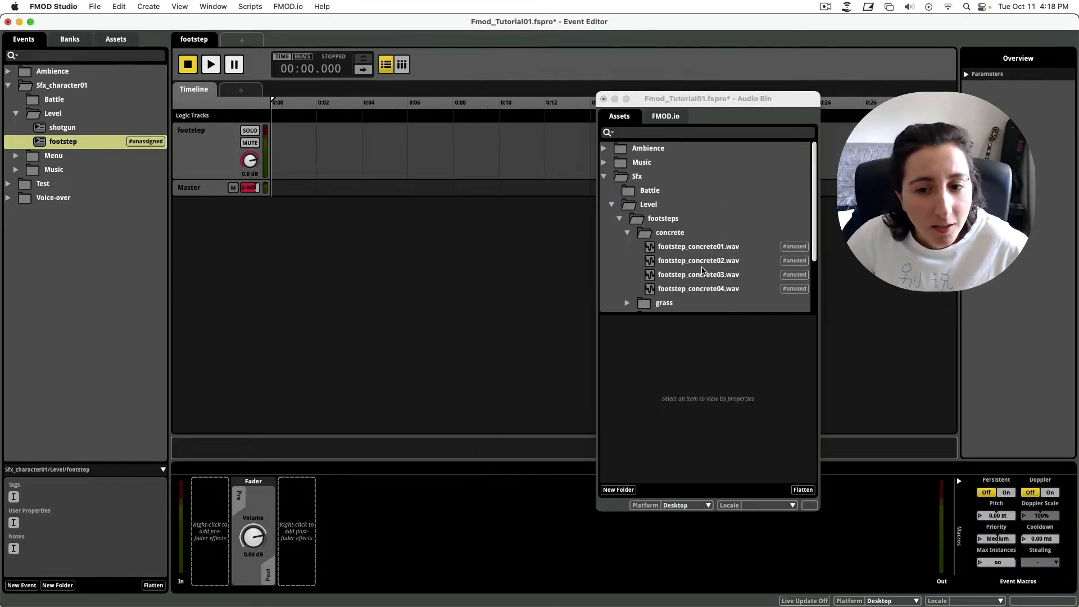
Create a new parameter sheet named surface of type User: Labeled.
left_click(247, 92)
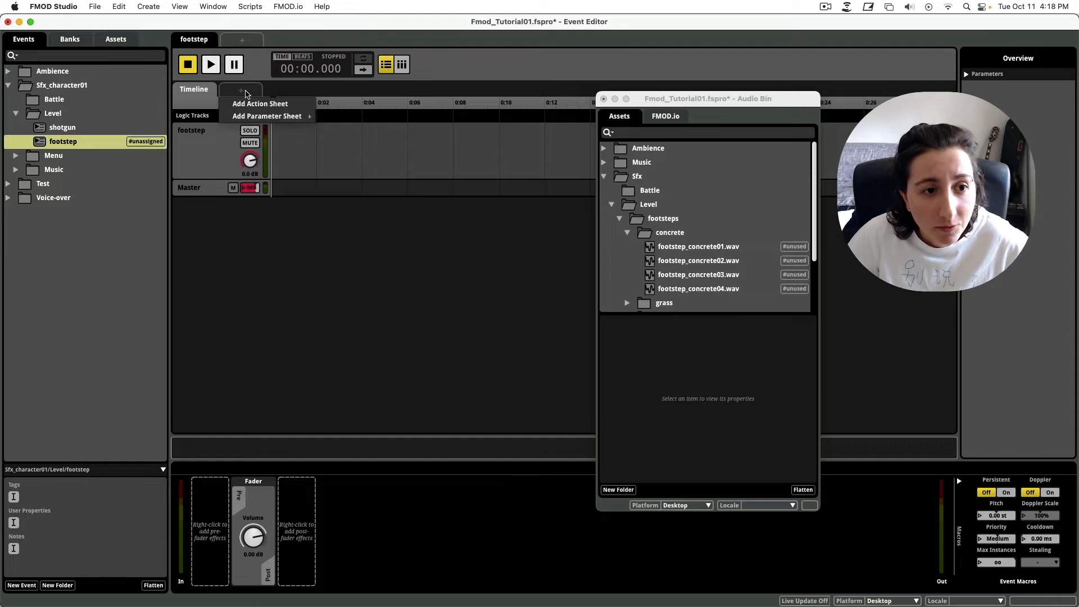
mouse_move(275, 120)
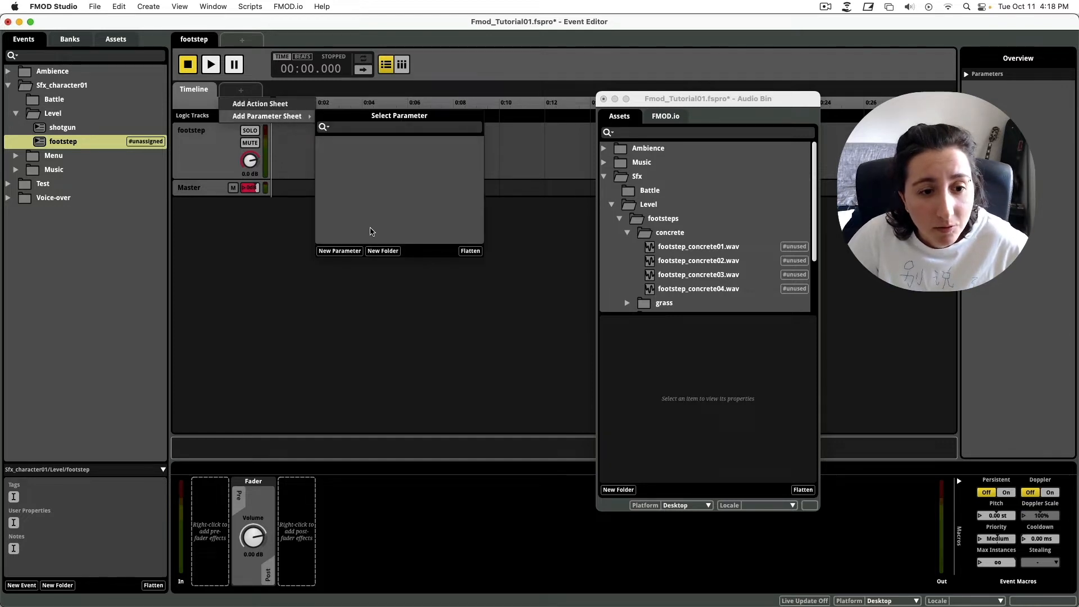
left_click(339, 251)
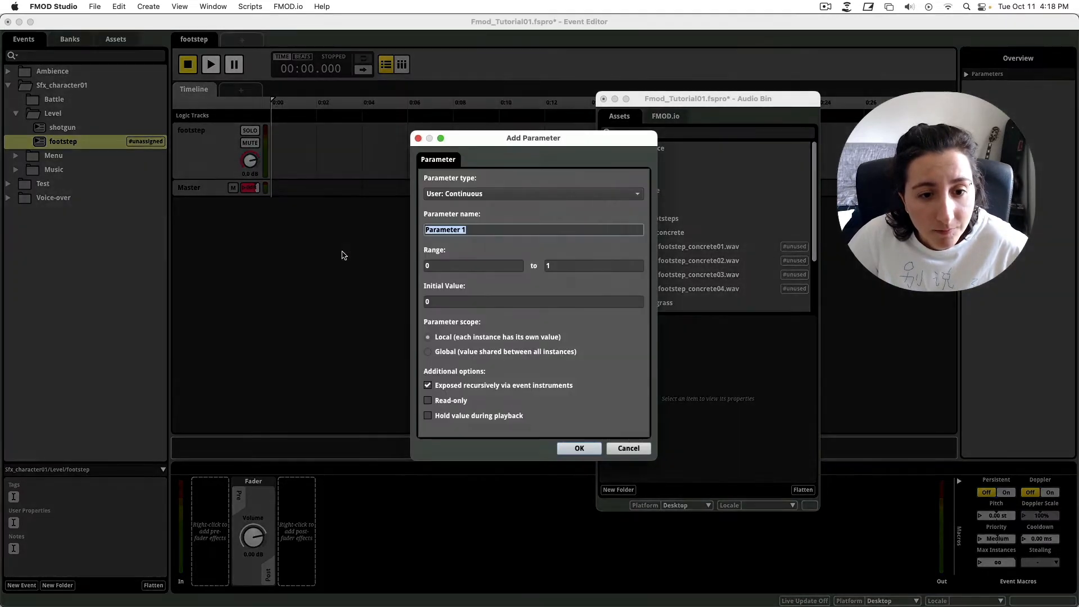
key("BackSpace")
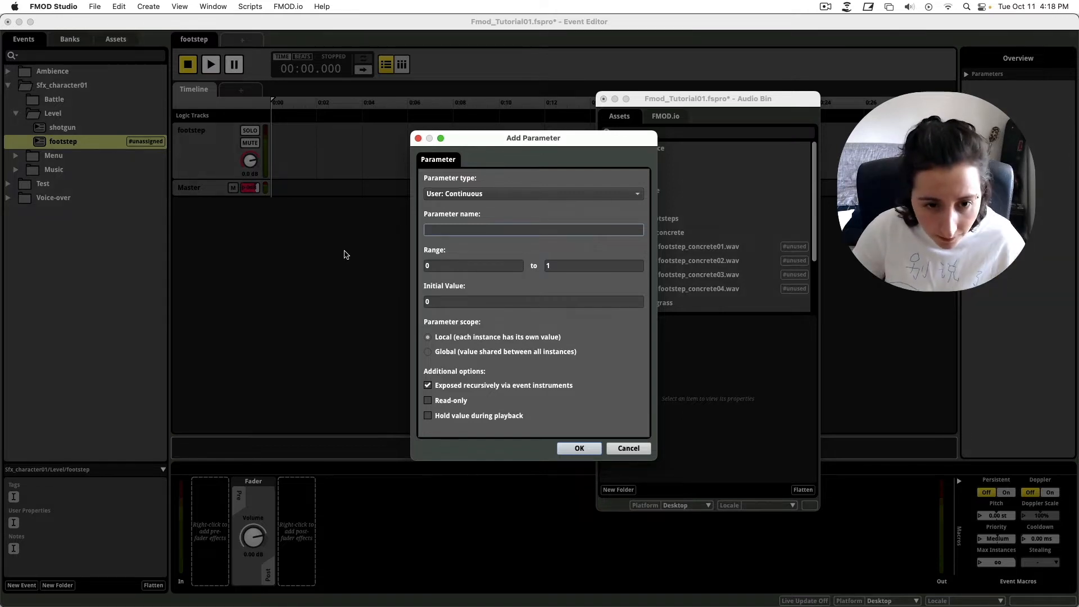
type("surfac")
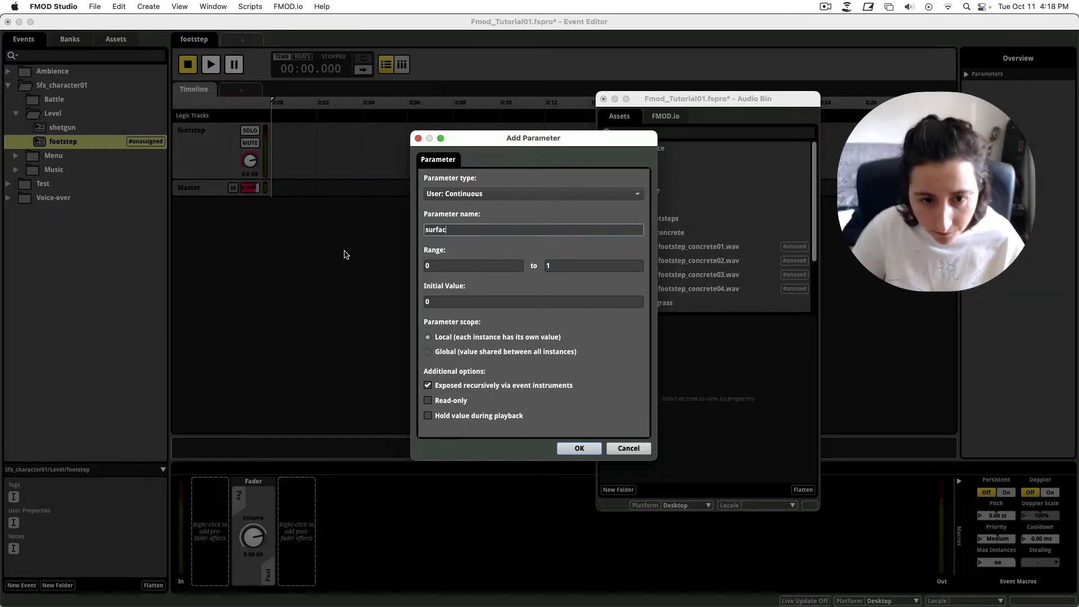
type("e")
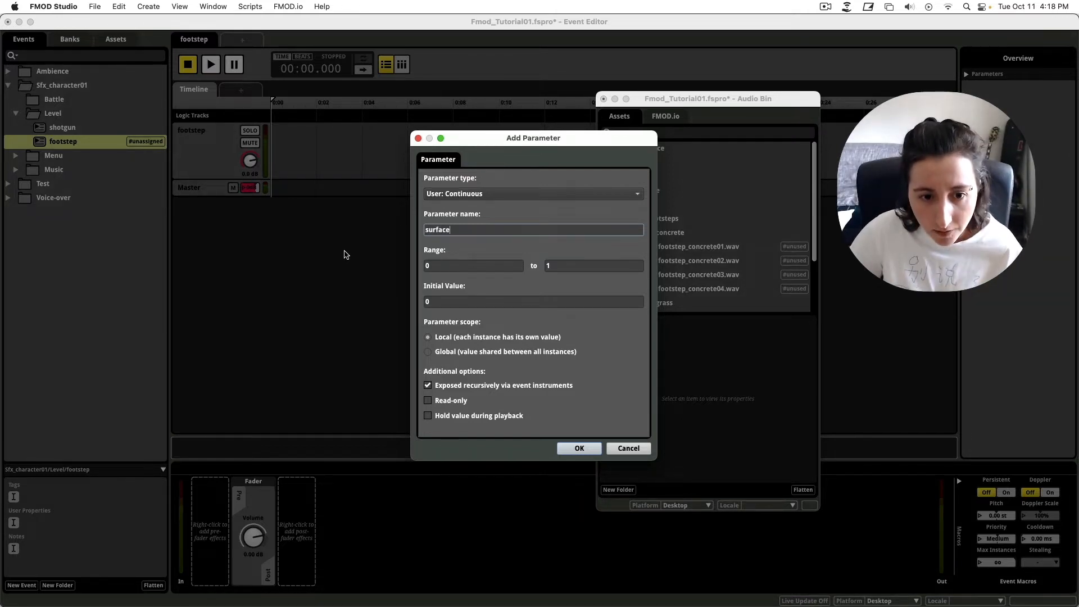
left_click(487, 196)
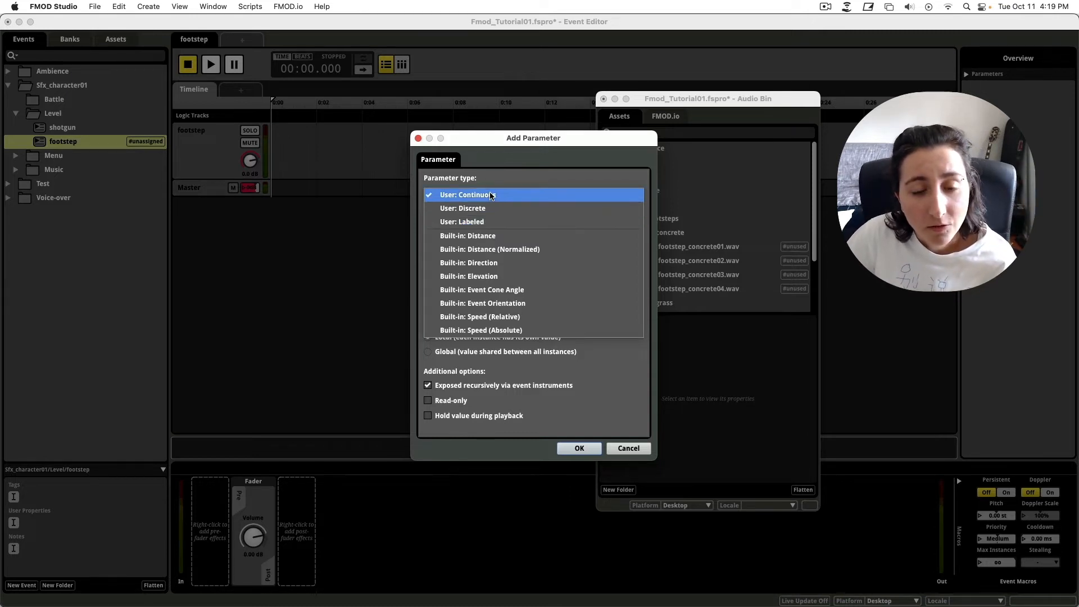
left_click(465, 227)
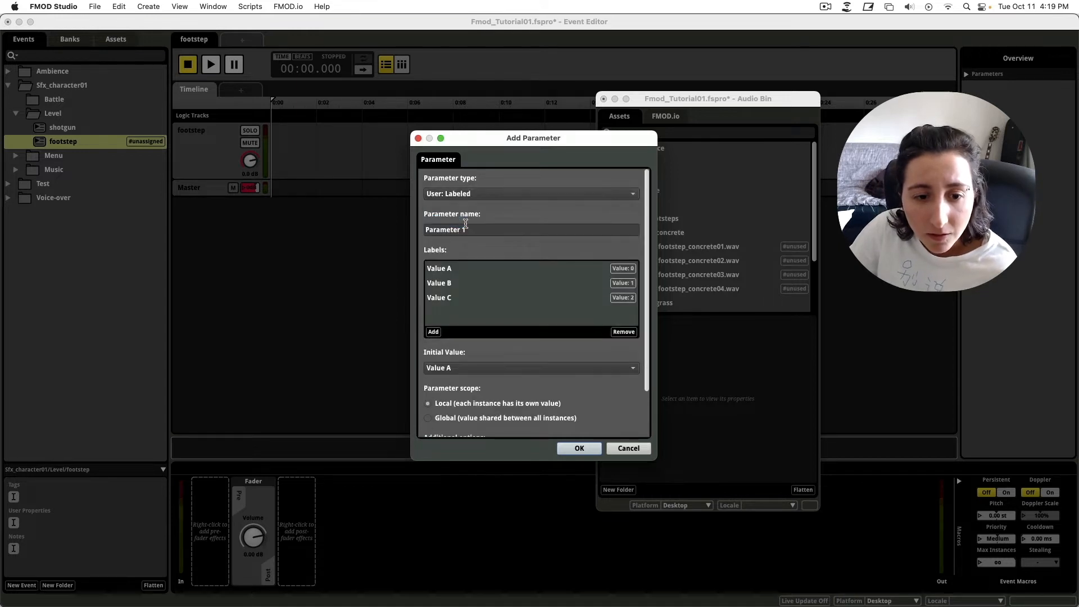
Rename the labels Value A, B and C to grass, concrete and water.
left_click(443, 269)
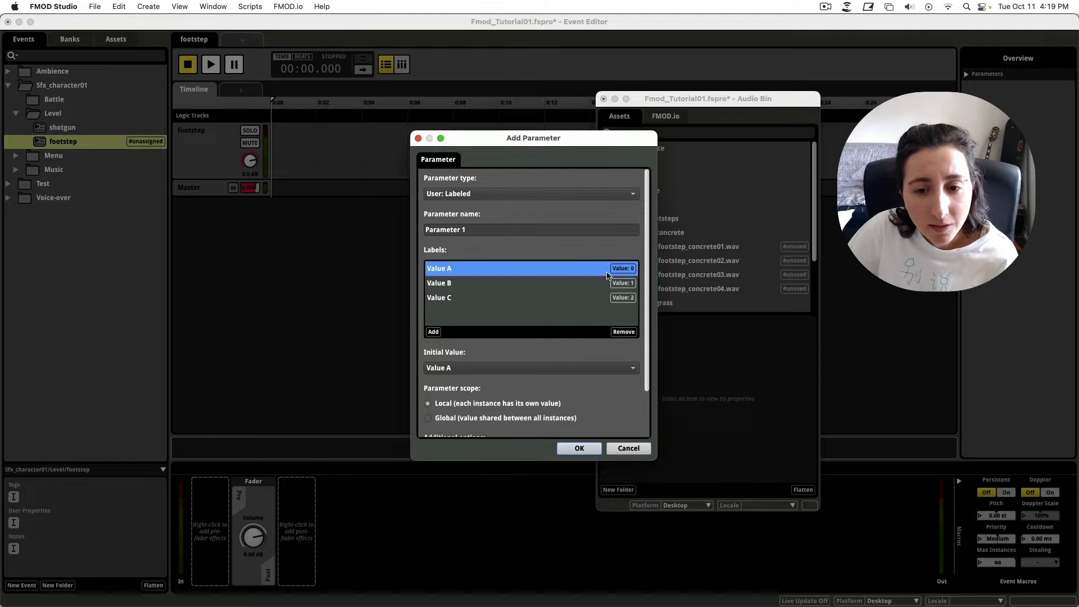
double_click(444, 268)
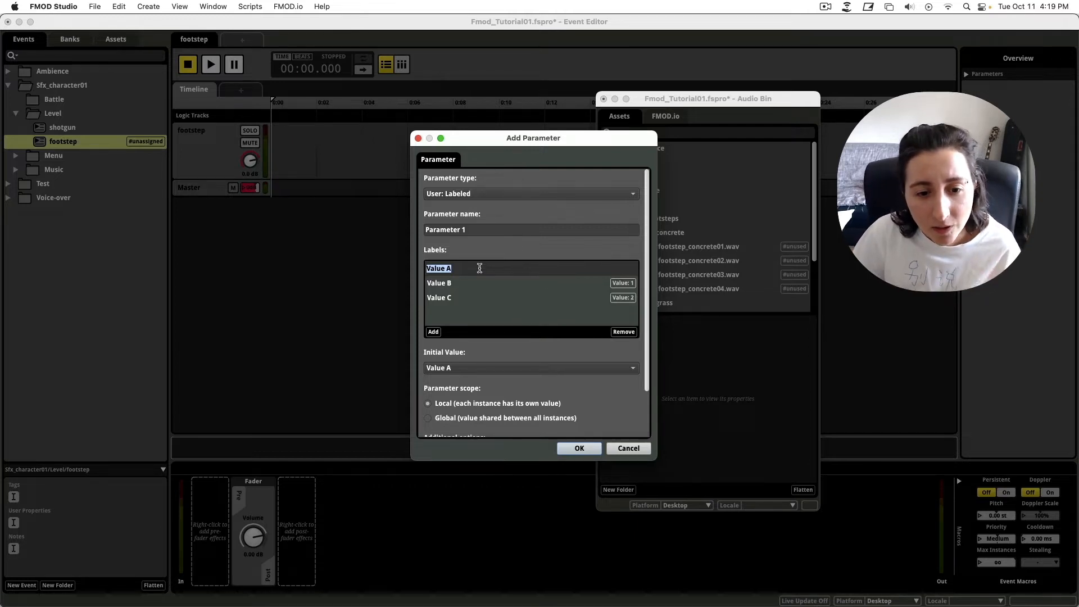
type("grass")
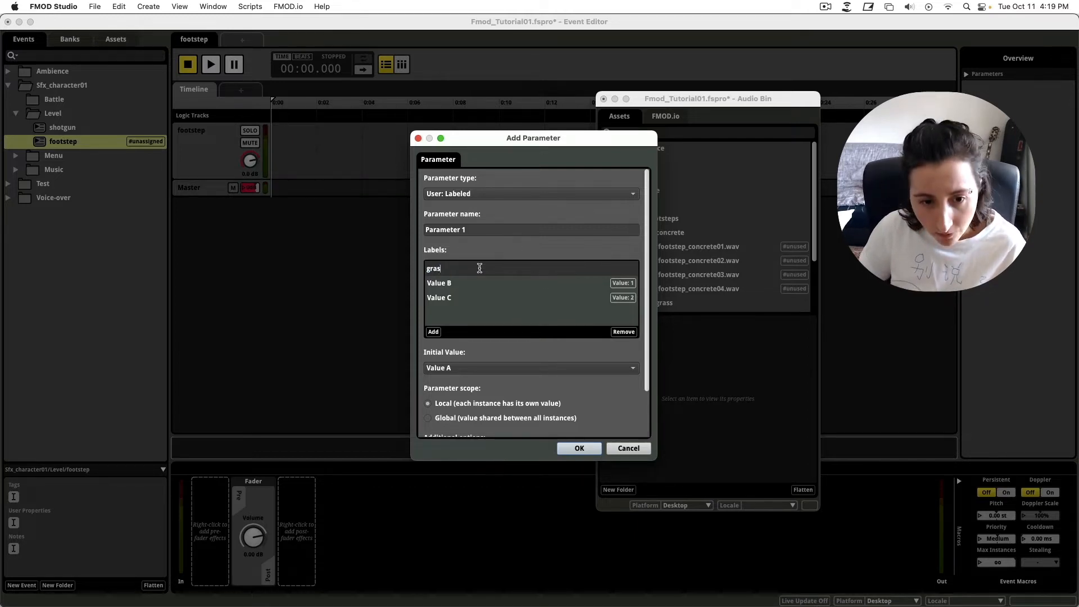
key("Return")
double_click(439, 281)
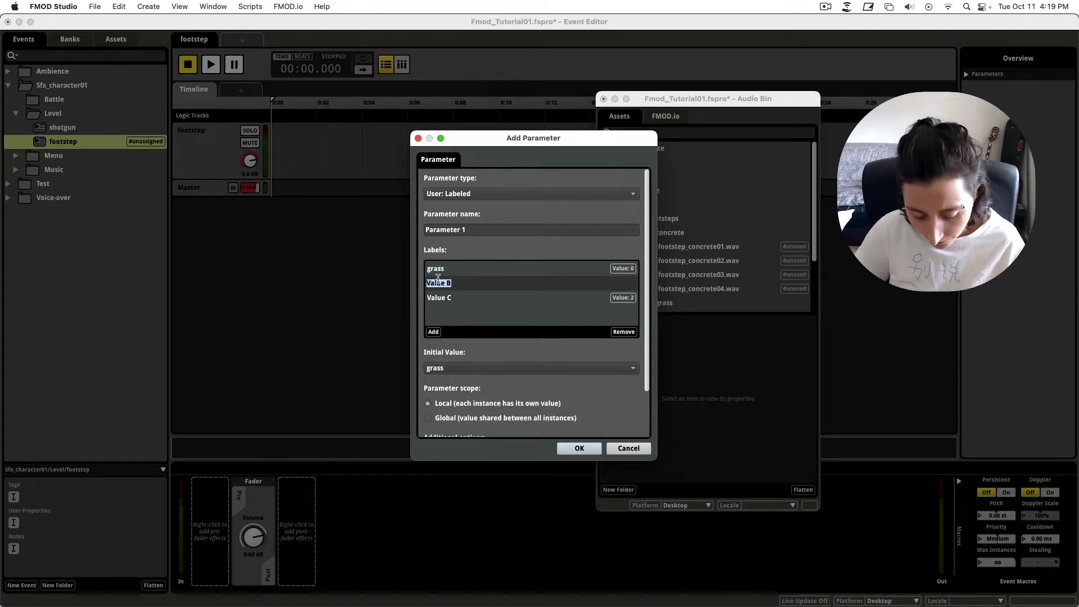
type("concrete")
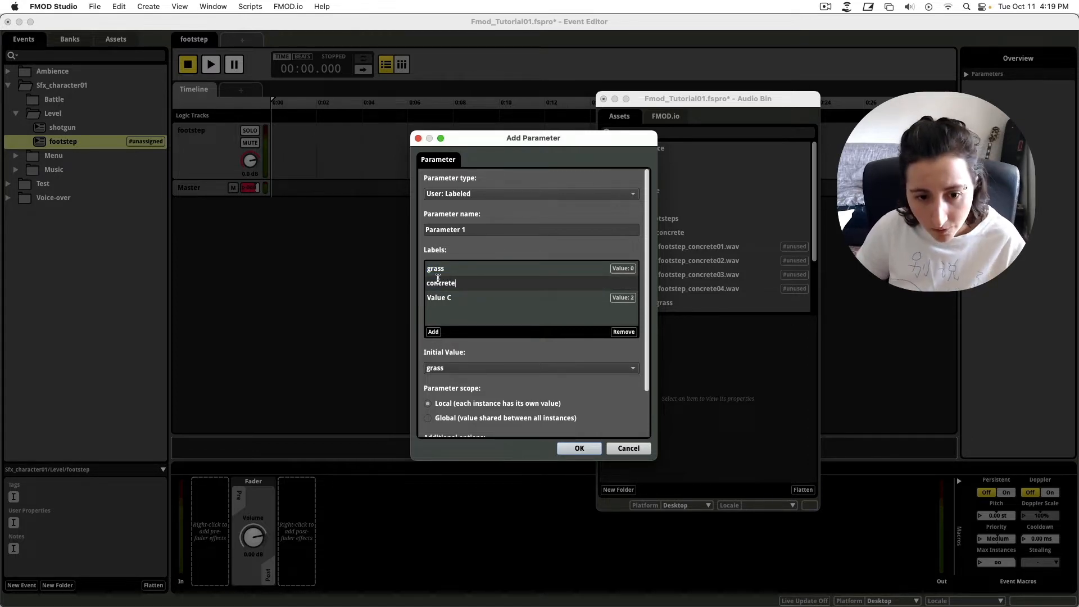
key("Return")
double_click(447, 299)
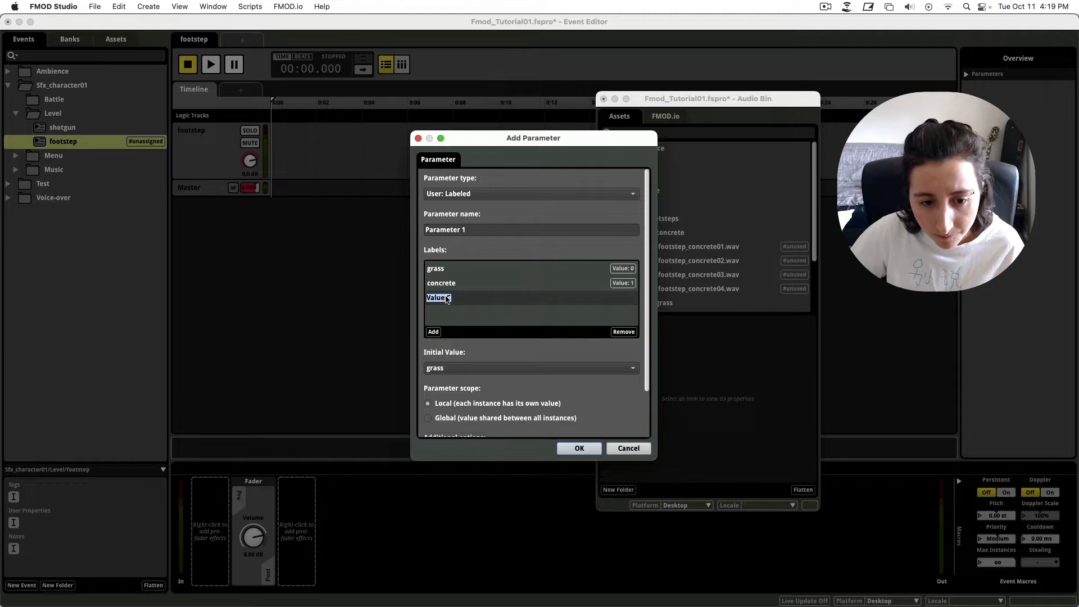
type("water")
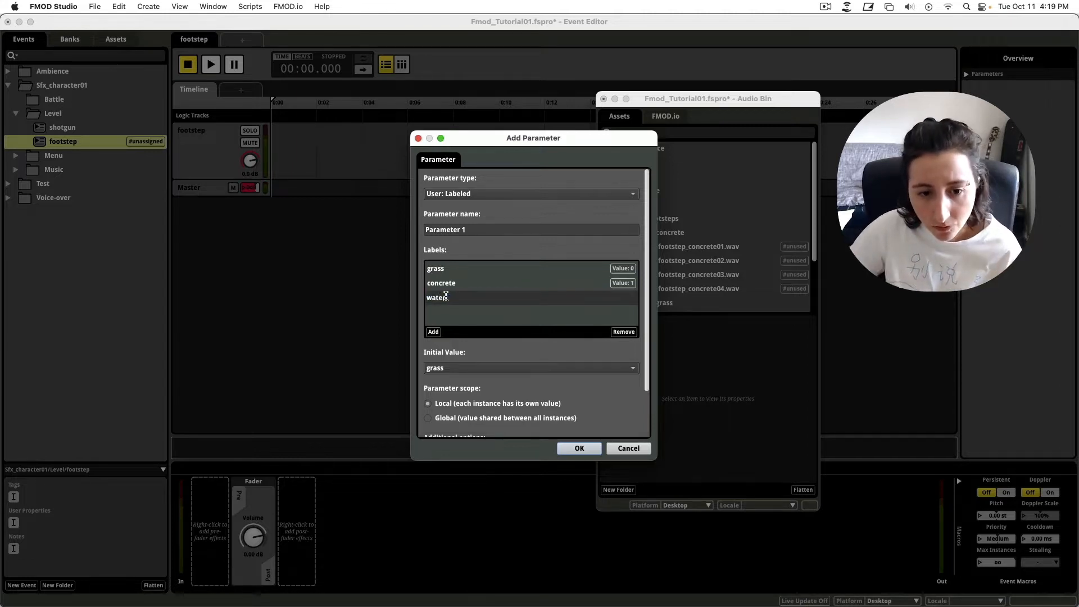
left_click(498, 313)
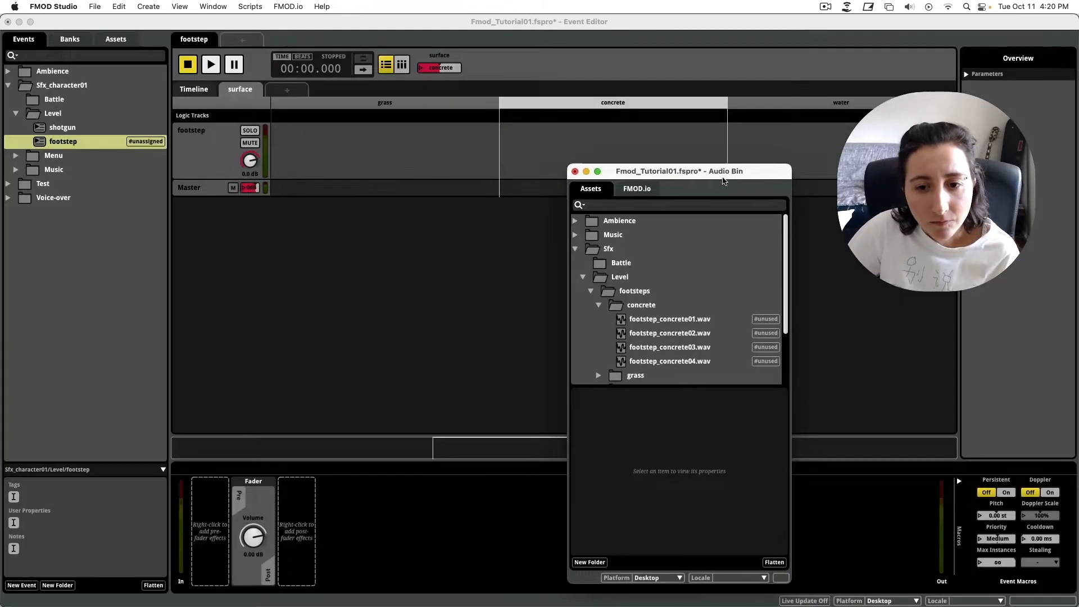
left_click_drag(697, 163, 611, 152)
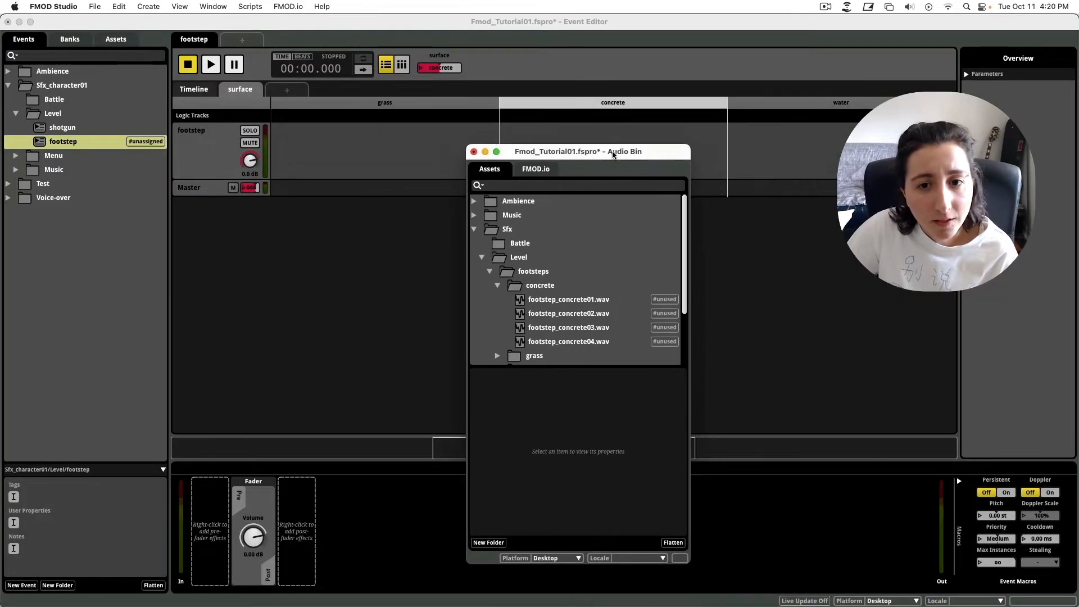
Place footstep_grass01–04 as a Multi Instrument in the grass region of the surface sheet.
left_click(423, 110)
left_click(580, 108)
left_click(767, 112)
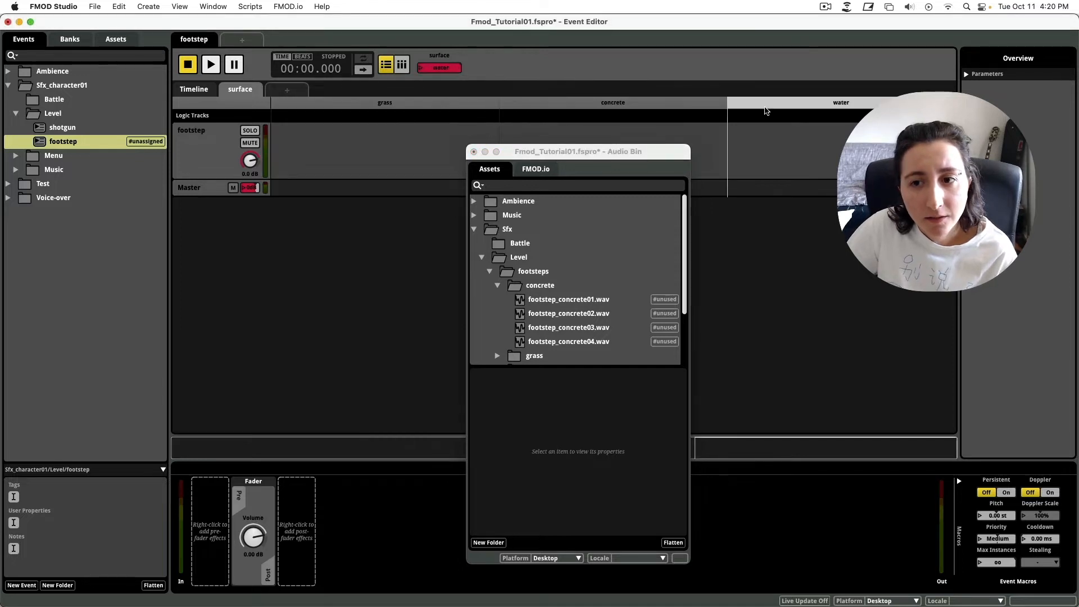
left_click(454, 110)
left_click(574, 301)
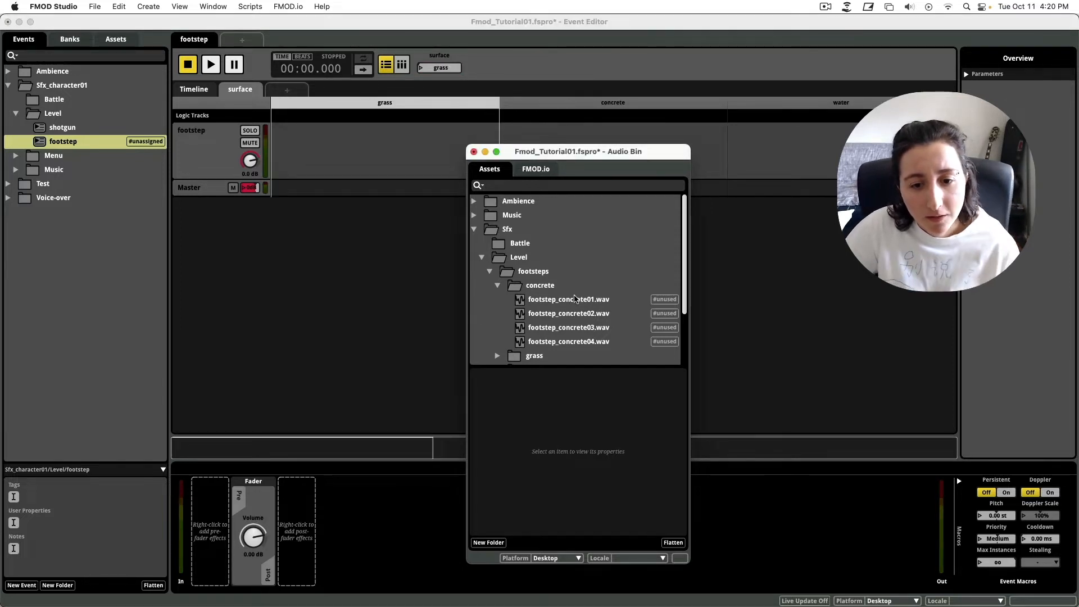
scroll(565, 337, "down", 3)
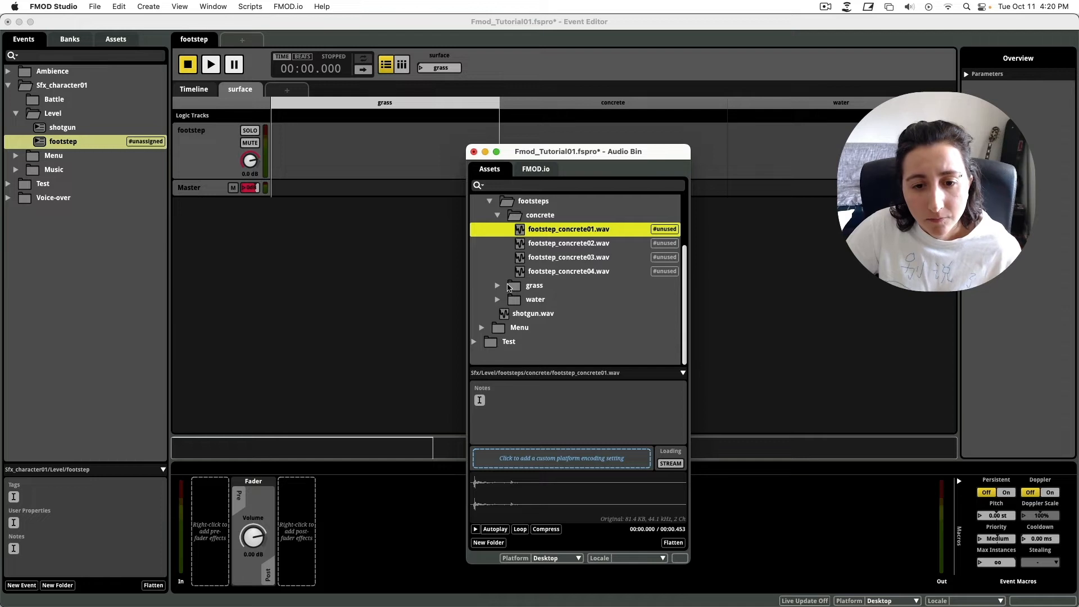
left_click(506, 286)
left_click(498, 286)
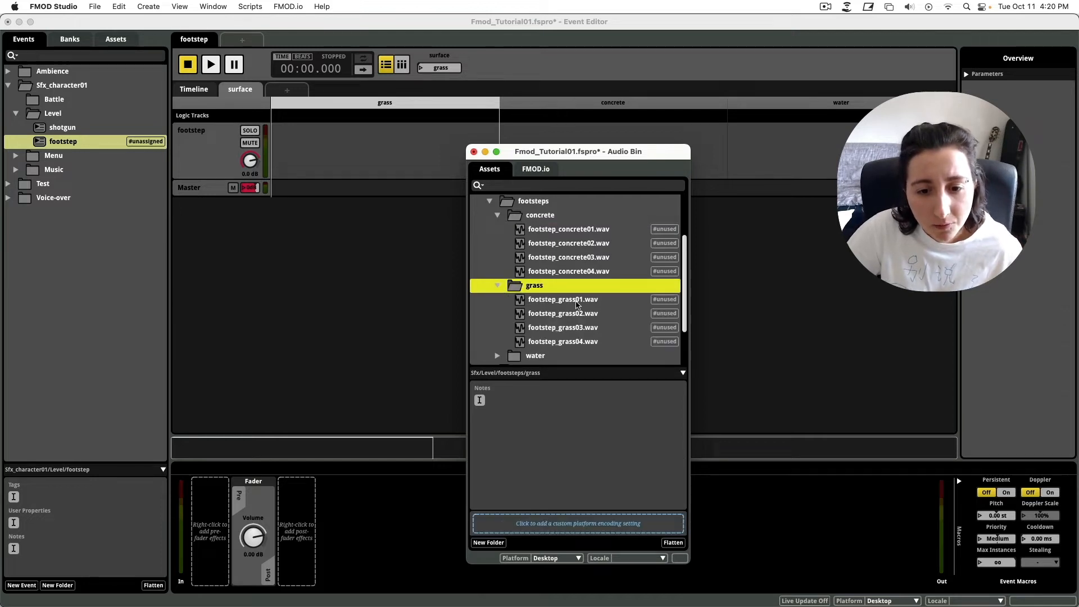
left_click(576, 301)
left_click(566, 341, "shift")
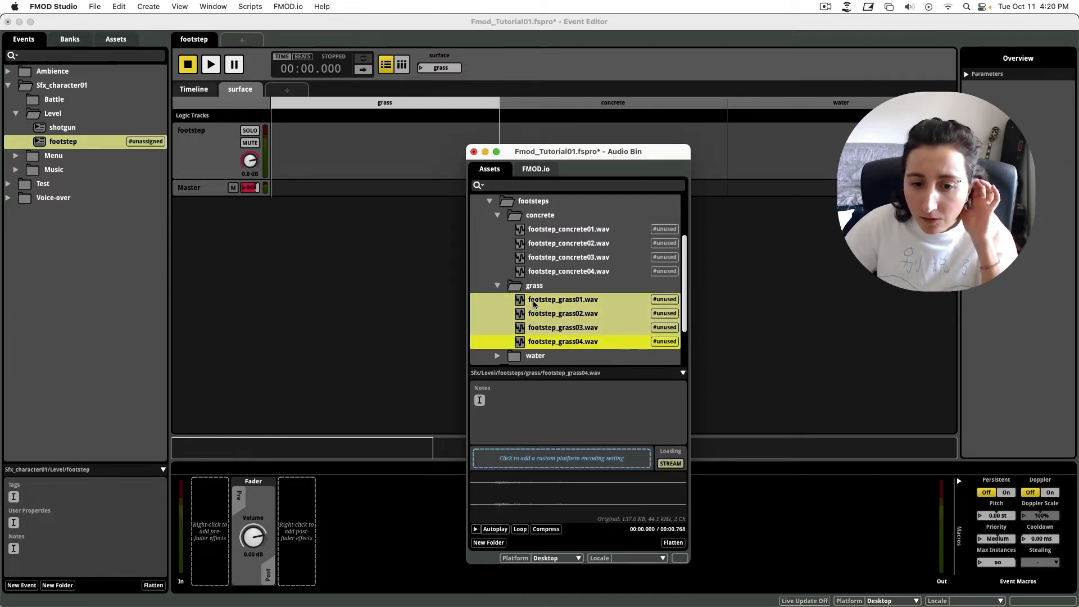
left_click(574, 302)
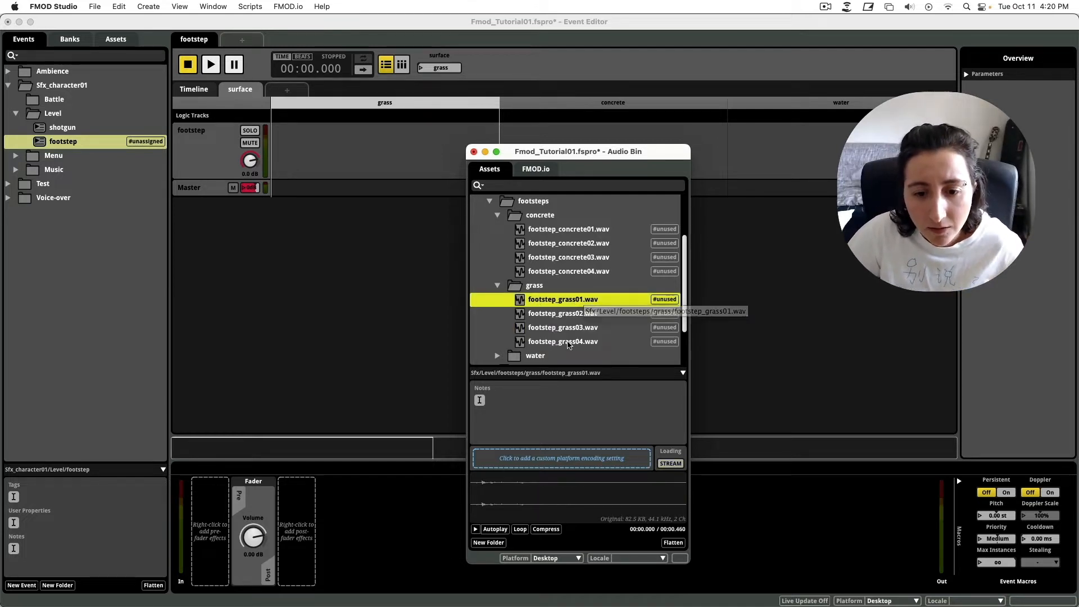
left_click(568, 341, "shift")
left_click_drag(562, 308, 318, 146)
left_click(357, 146)
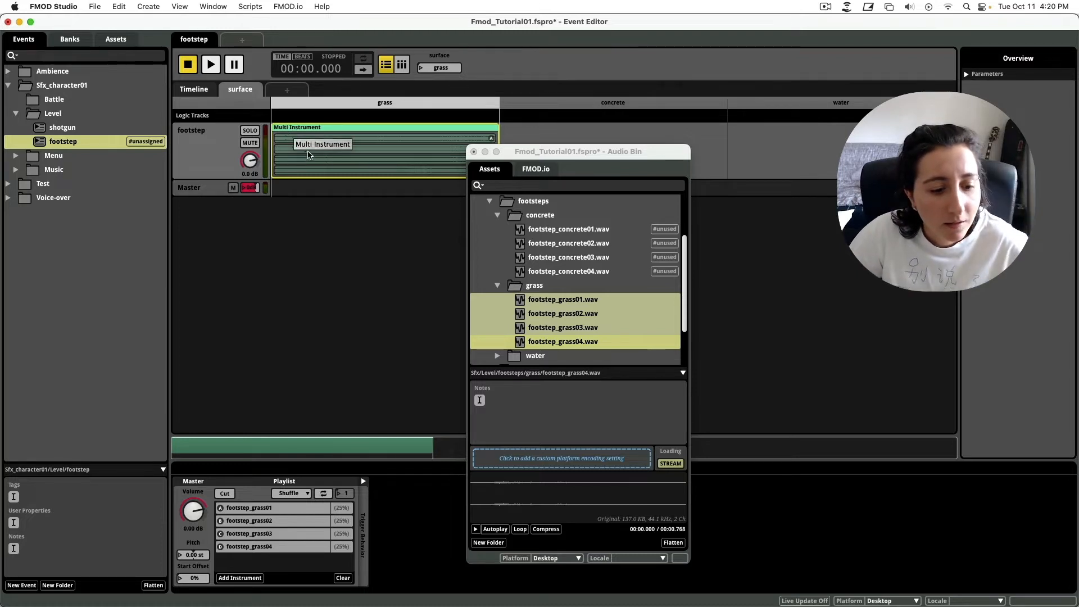
Drag footstep_concrete01–04 into the concrete region.
scroll(585, 315, "up", 3)
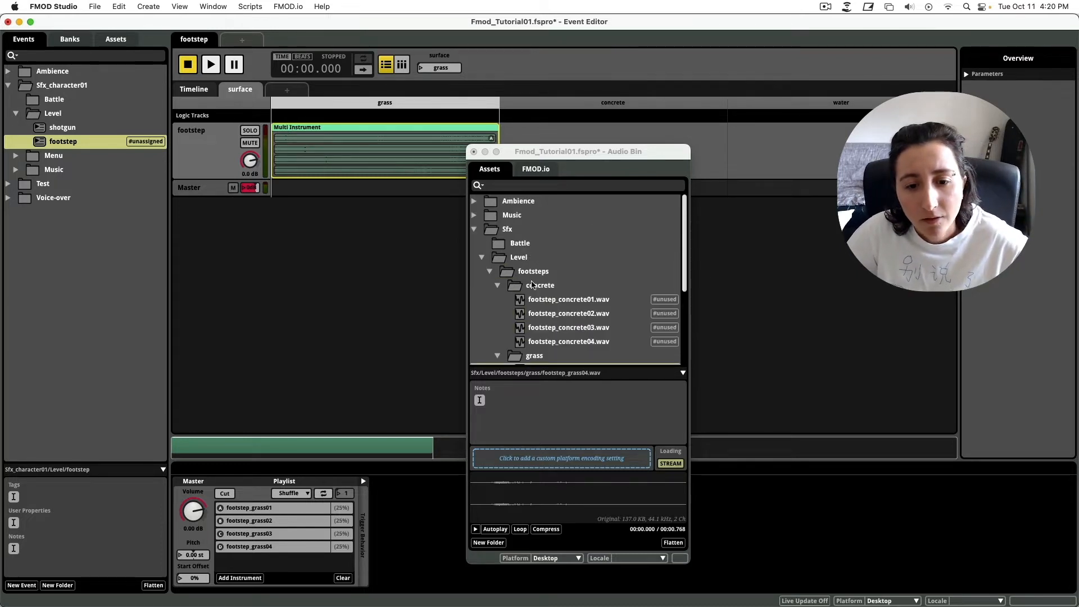
scroll(562, 298, "down", 3)
scroll(532, 285, "up", 2)
left_click(561, 263)
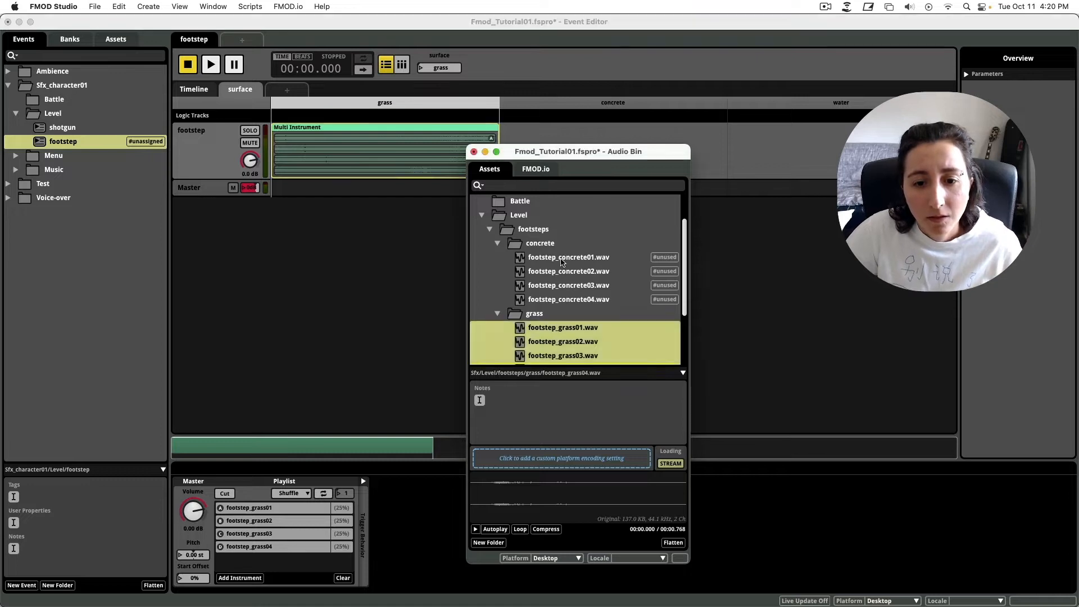
left_click(563, 299, "shift")
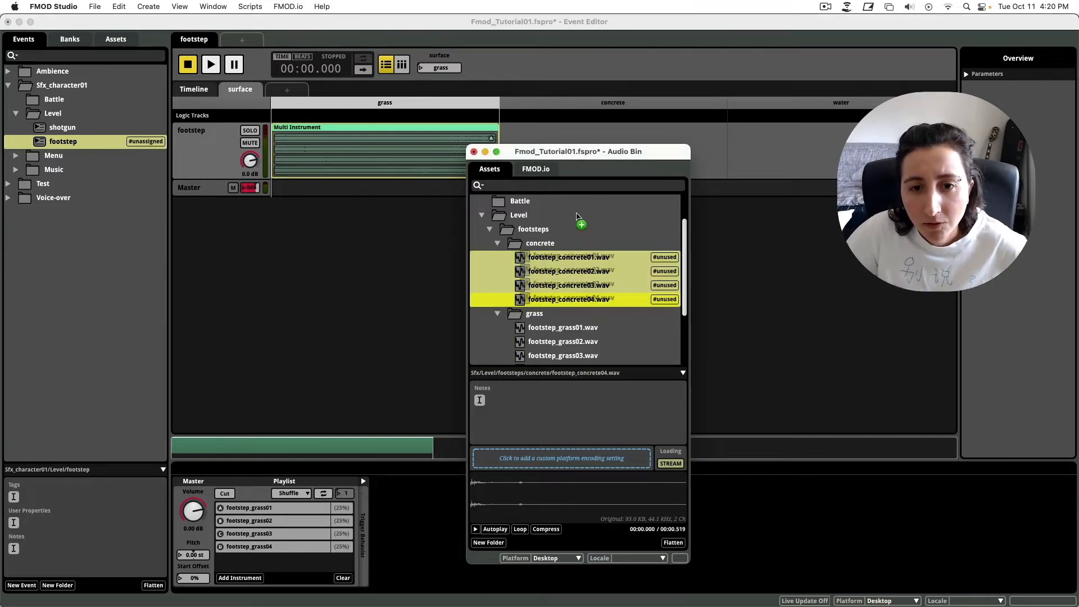
left_click_drag(543, 259, 589, 135)
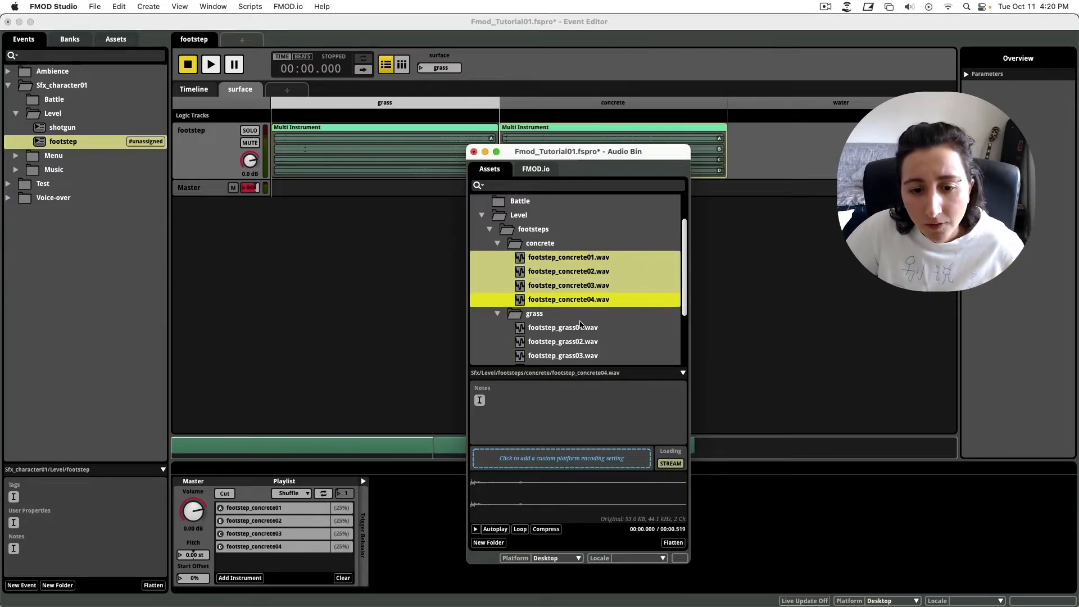
Add footstep_water01–04 to the water region.
scroll(582, 325, "down", 3)
left_click(500, 300)
scroll(579, 319, "down", 2)
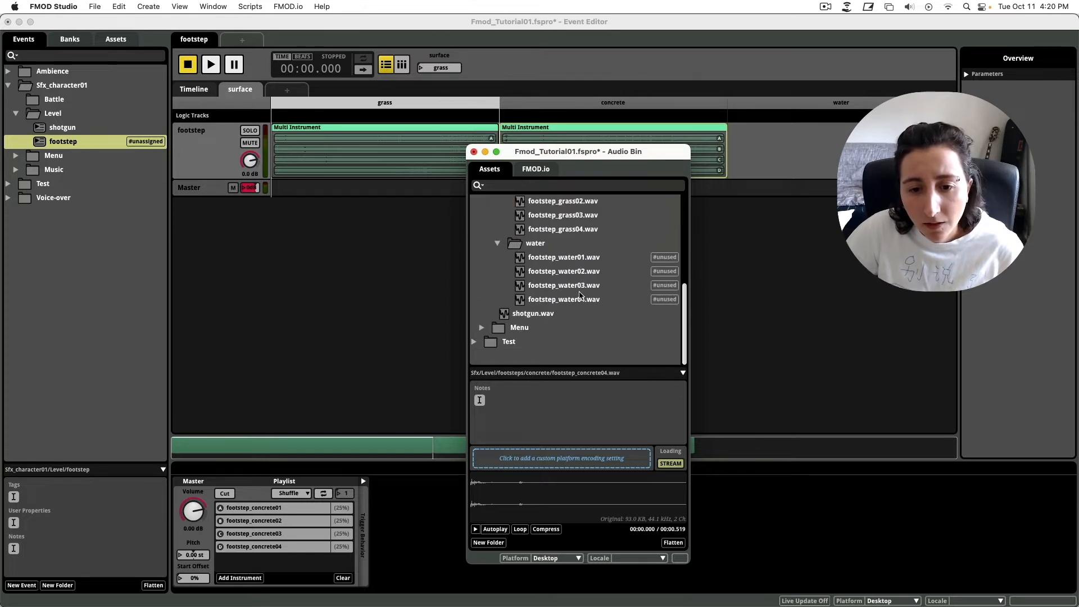
left_click(576, 257)
left_click(564, 300, "shift")
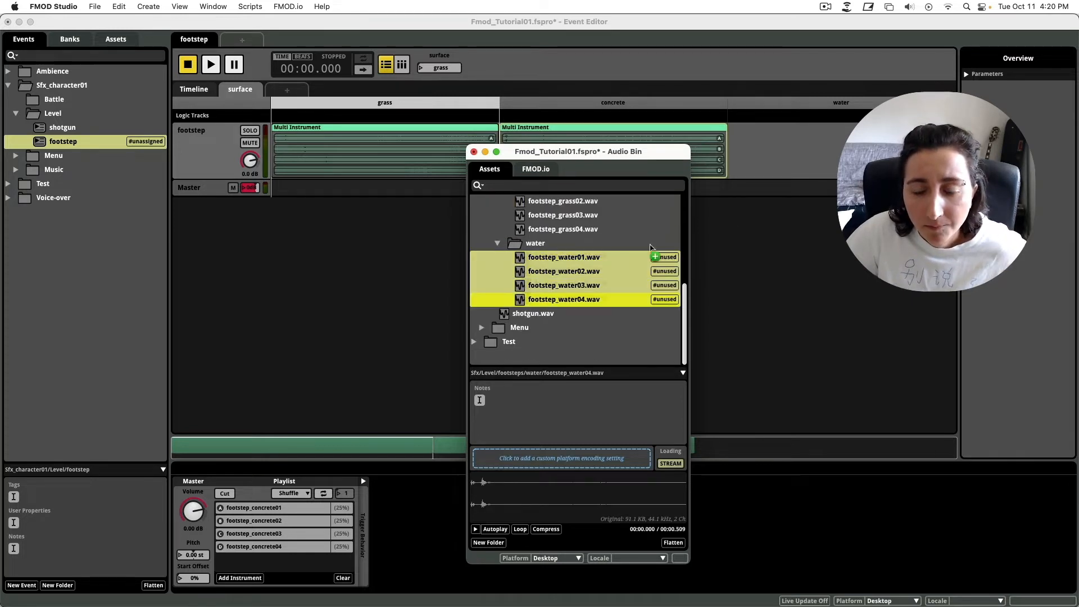
left_click_drag(798, 138, 800, 138)
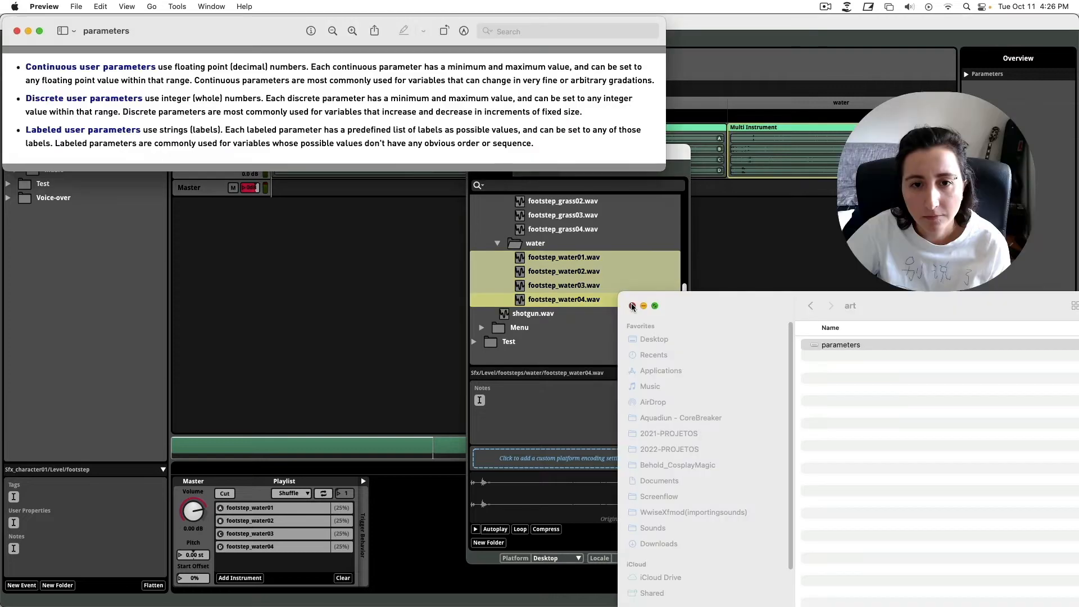
Centre the Preview parameters notes and highlight the parameter-type headings and continuous decimal description.
left_click_drag(212, 25, 498, 238)
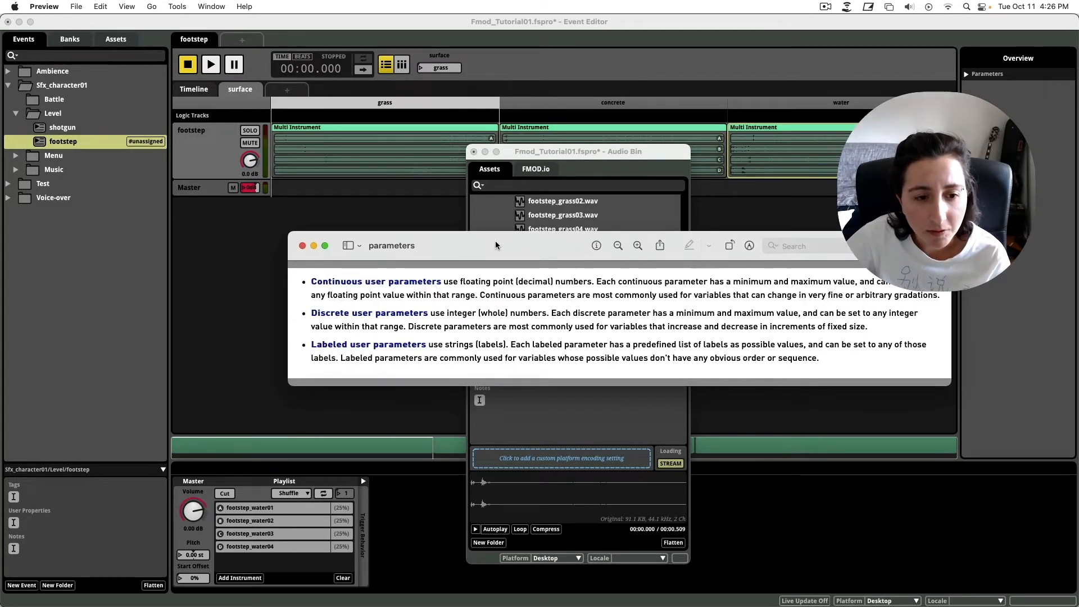
left_click_drag(310, 282, 351, 282)
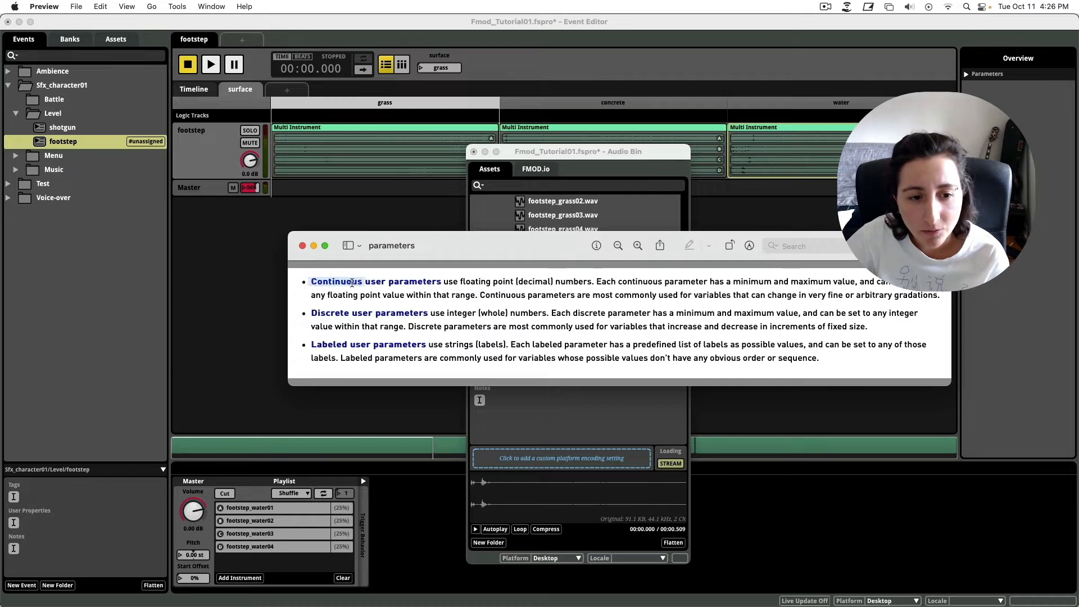
left_click_drag(310, 315, 352, 315)
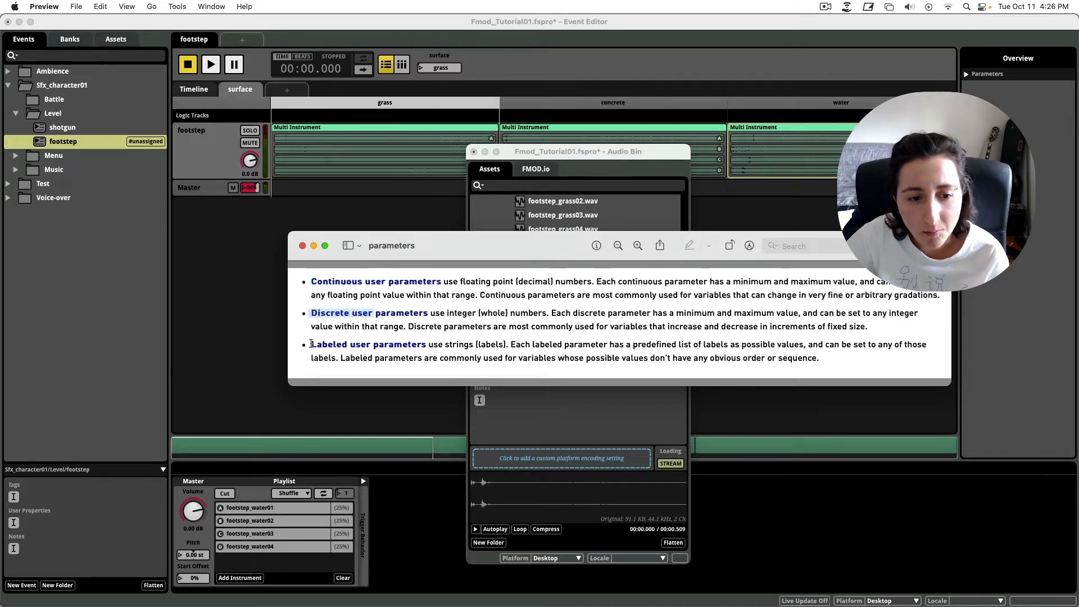
left_click_drag(311, 343, 523, 363)
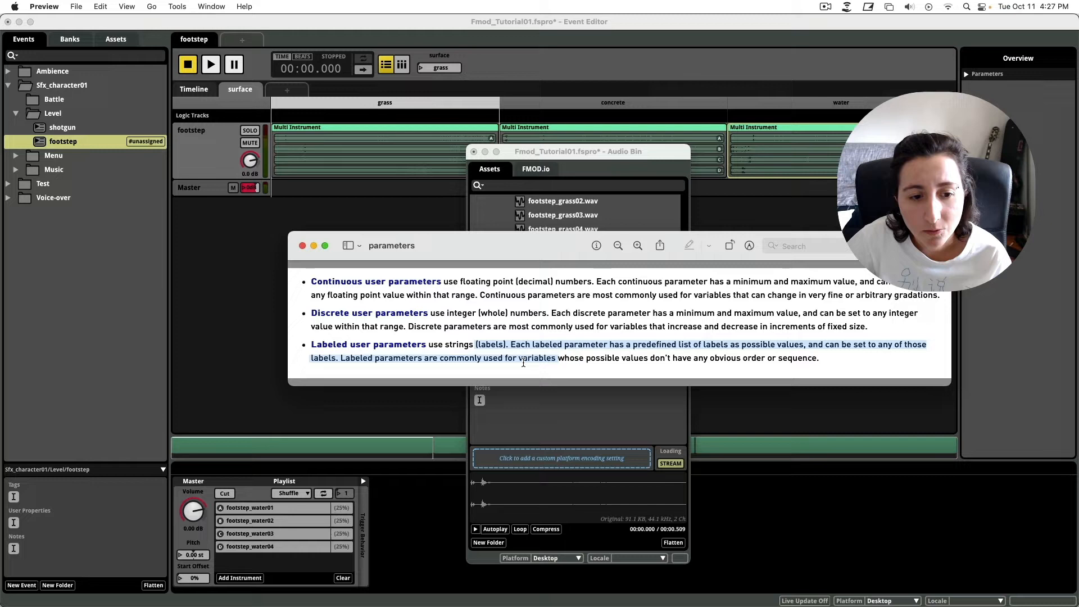
left_click(365, 290)
left_click_drag(312, 282, 345, 288)
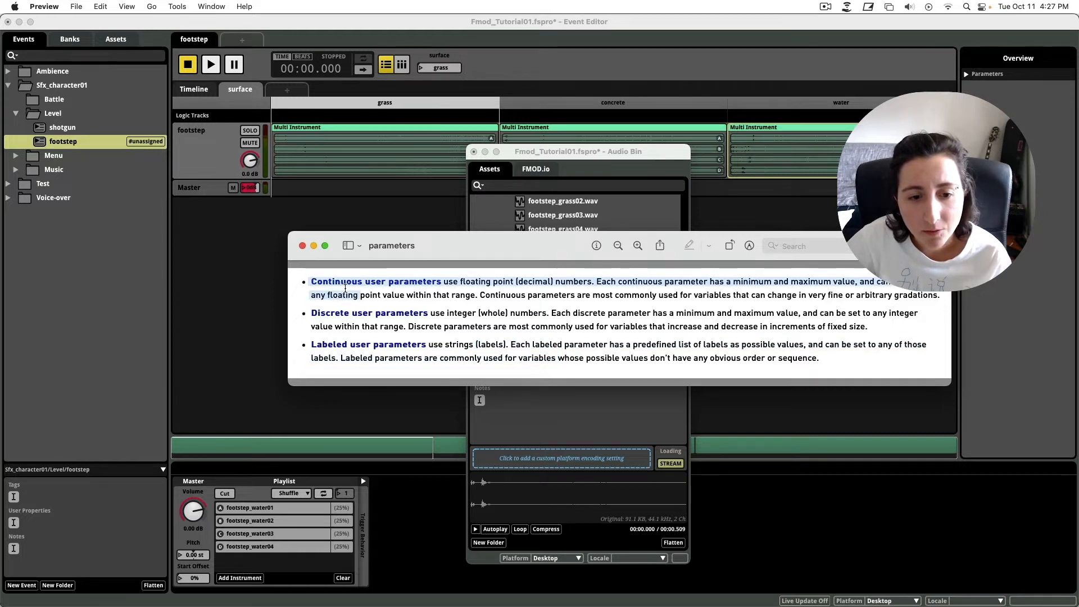
left_click(483, 281)
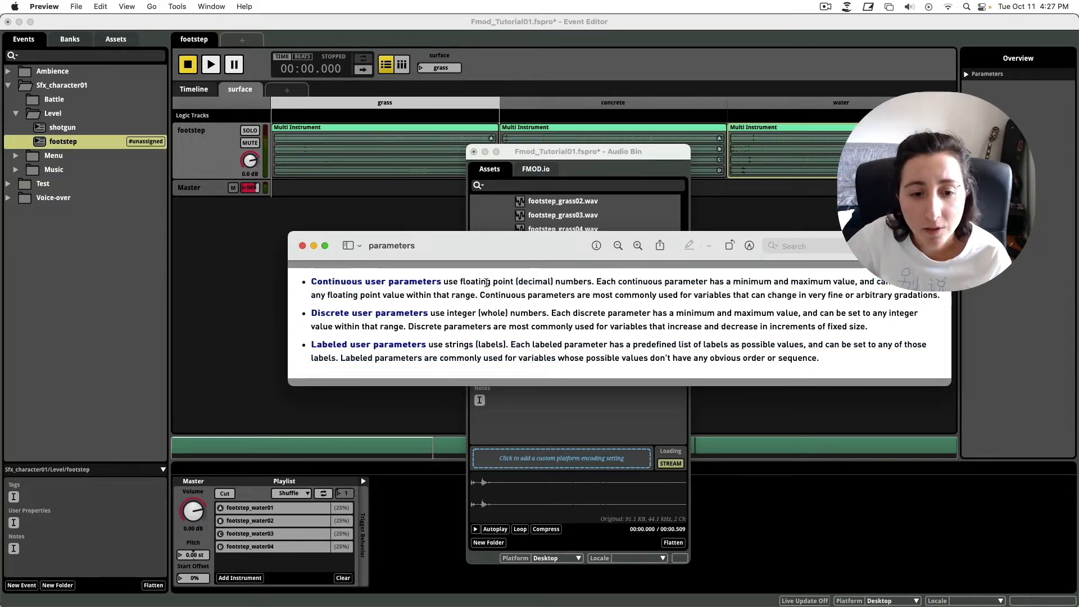
left_click_drag(460, 283, 614, 274)
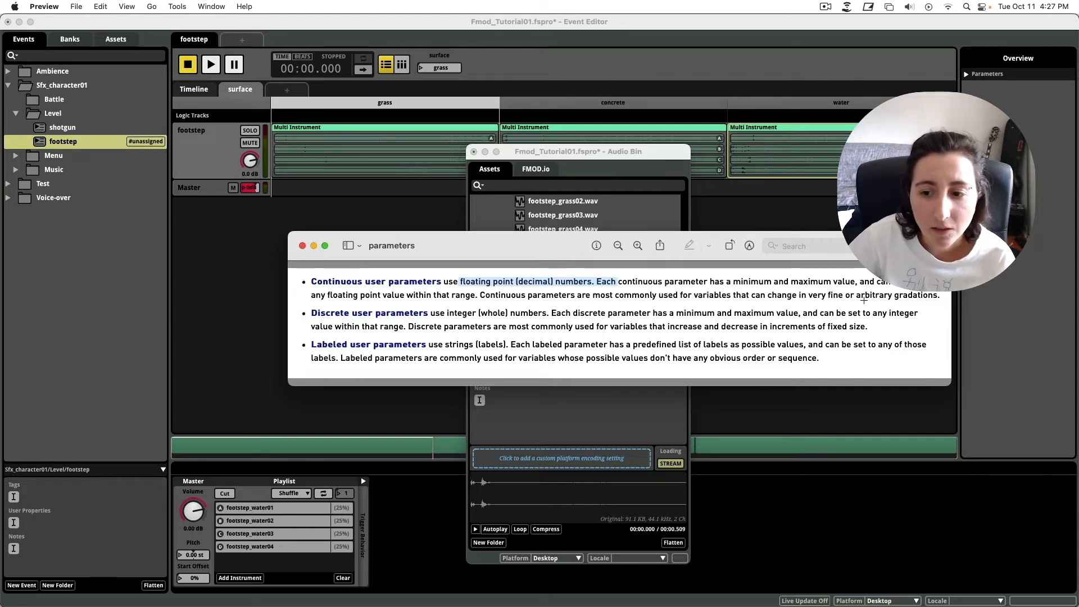
Highlight the fine-gradations phrase and the discrete integer-increments description.
left_click_drag(808, 296, 857, 297)
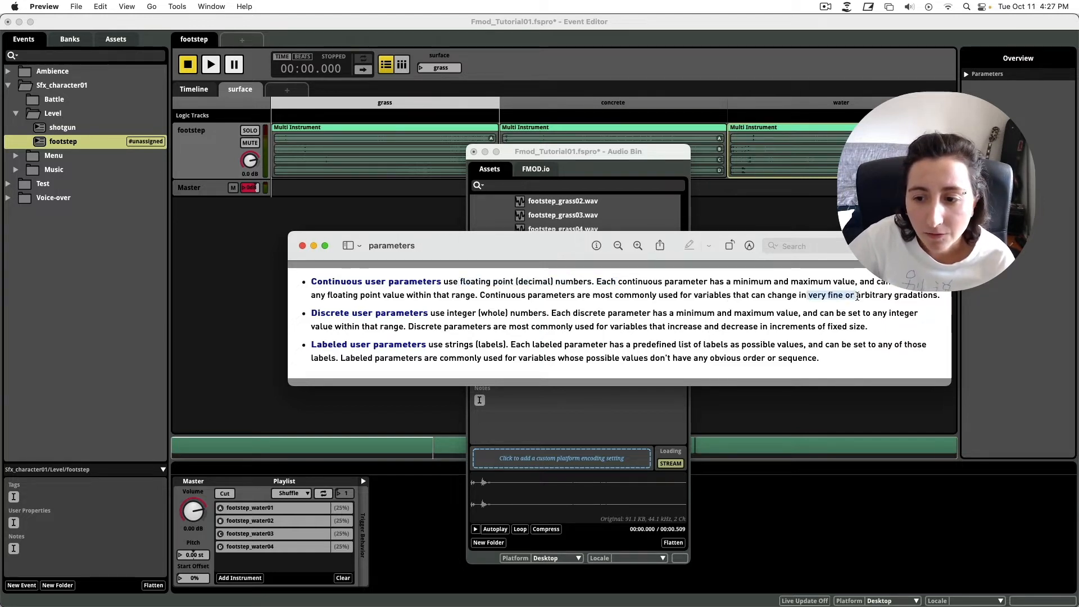
left_click_drag(922, 292, 929, 294)
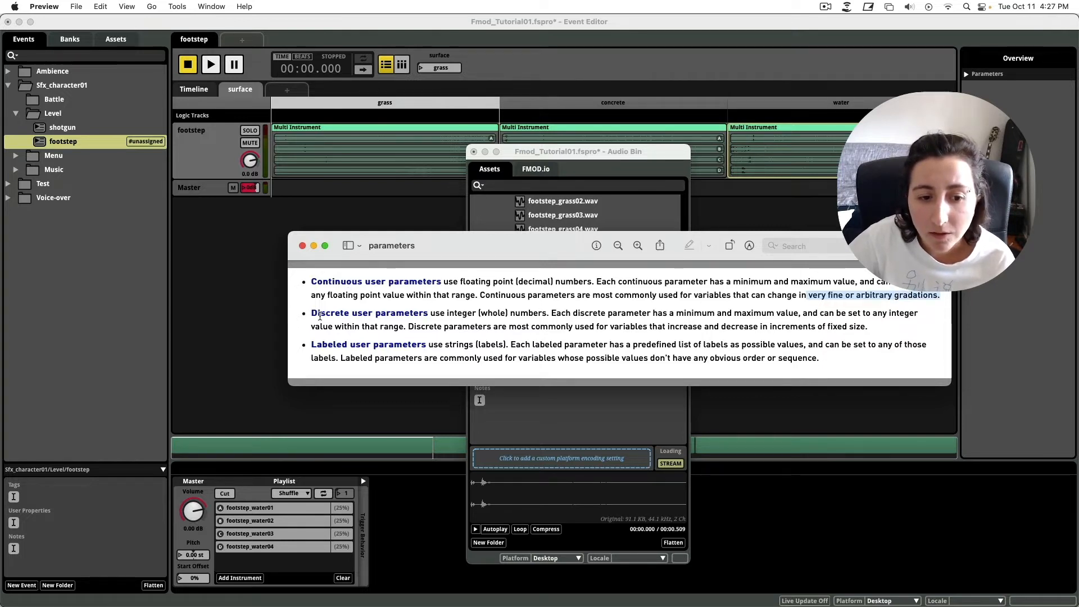
left_click_drag(311, 314, 366, 316)
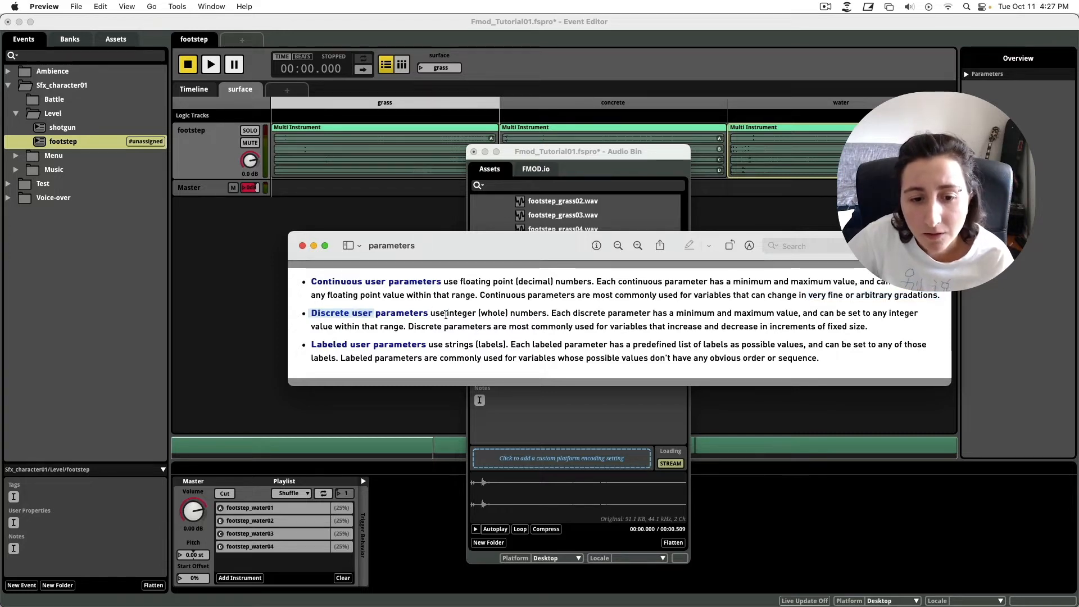
left_click_drag(446, 315, 508, 314)
left_click(534, 321)
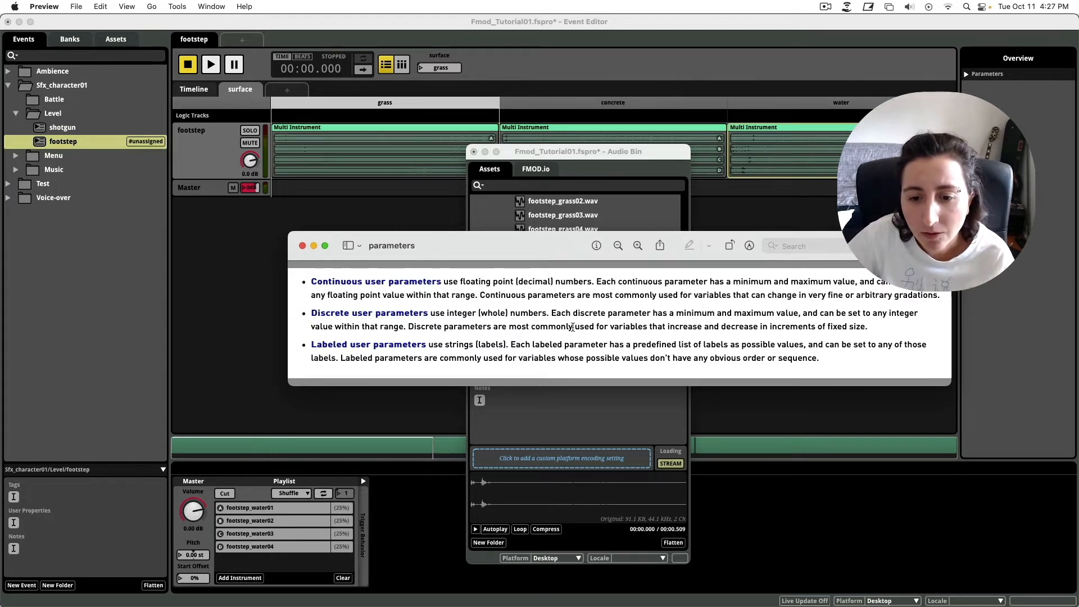
left_click_drag(628, 329, 880, 330)
left_click(830, 330)
Add a User: Continuous parameter sheet named test_cont (0–1) and raise it to about 0.28.
left_click(879, 330)
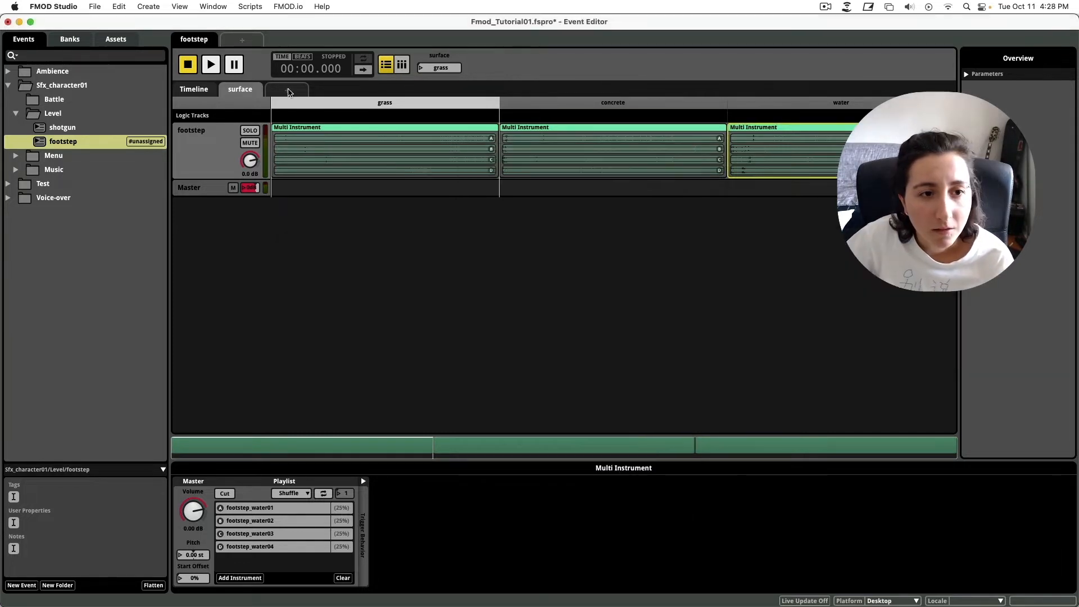
left_click(288, 90)
mouse_move(340, 114)
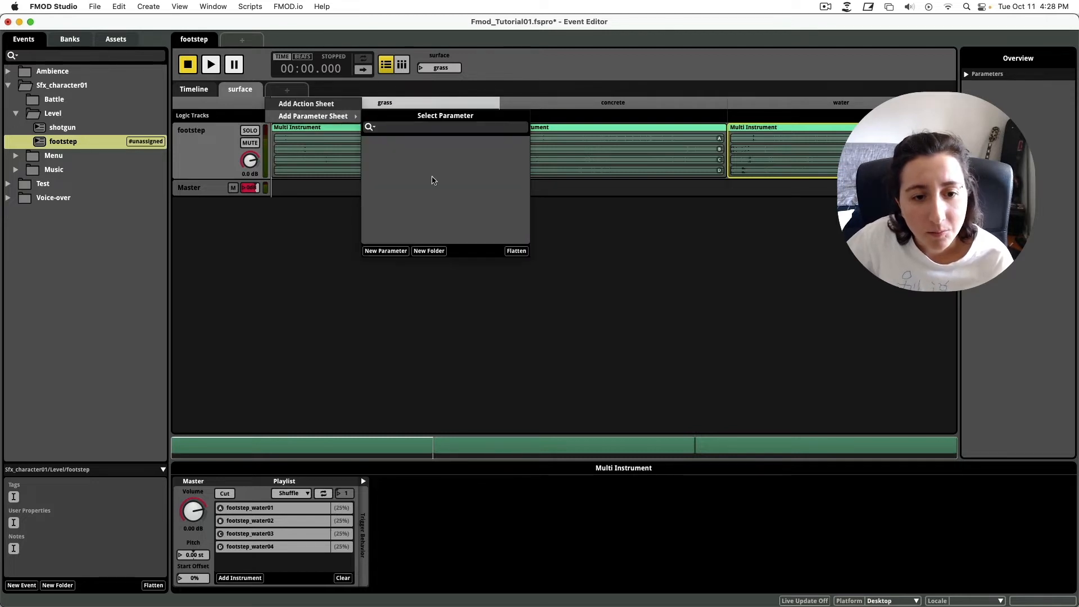
left_click(385, 251)
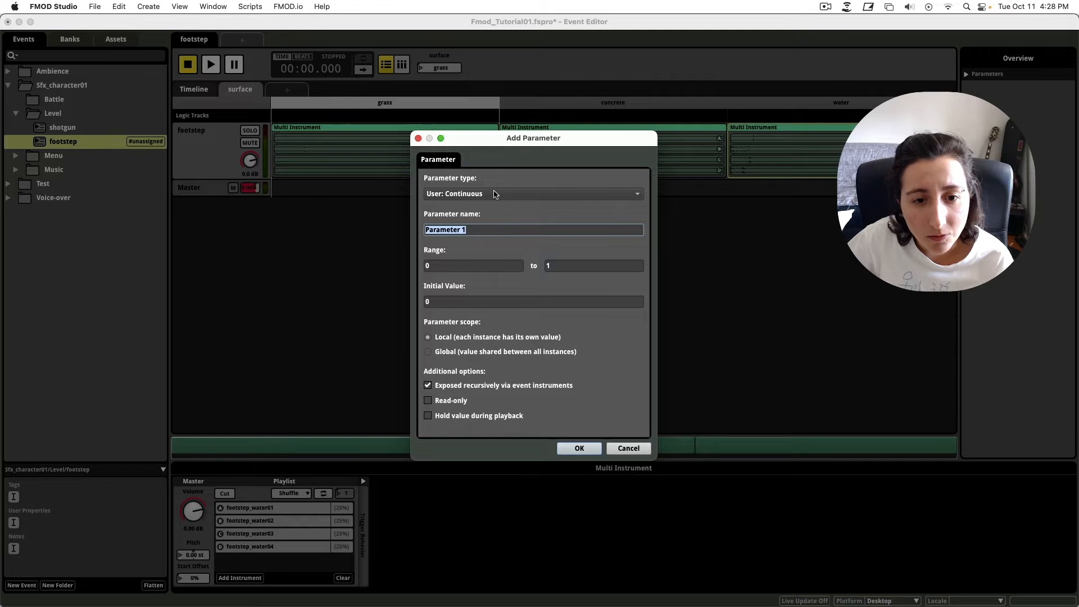
left_click_drag(463, 230, 361, 210)
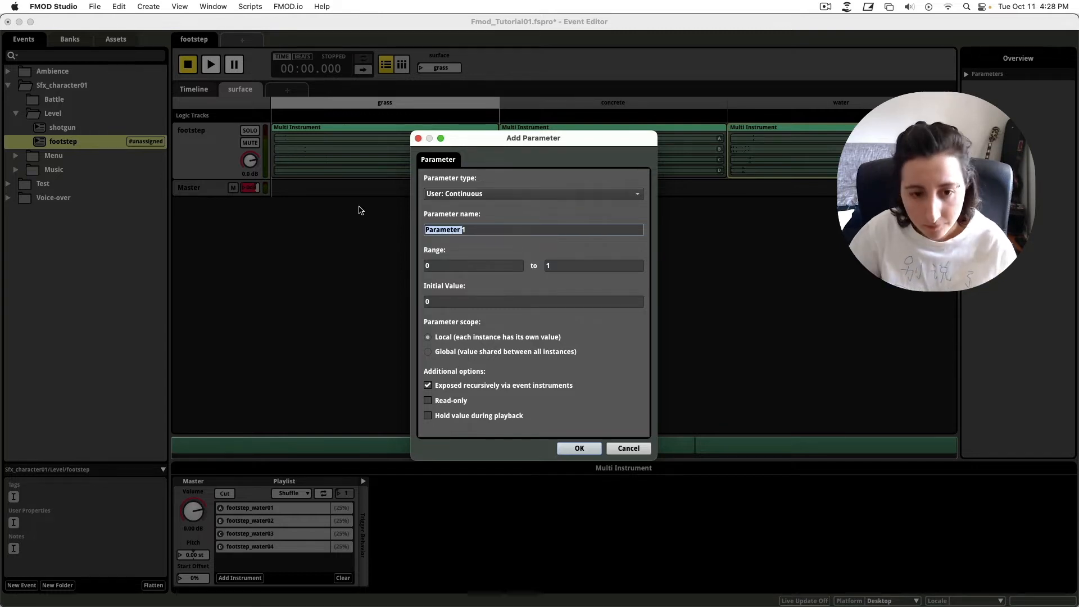
key("BackSpace")
key("BackSpace")
type("test_cont")
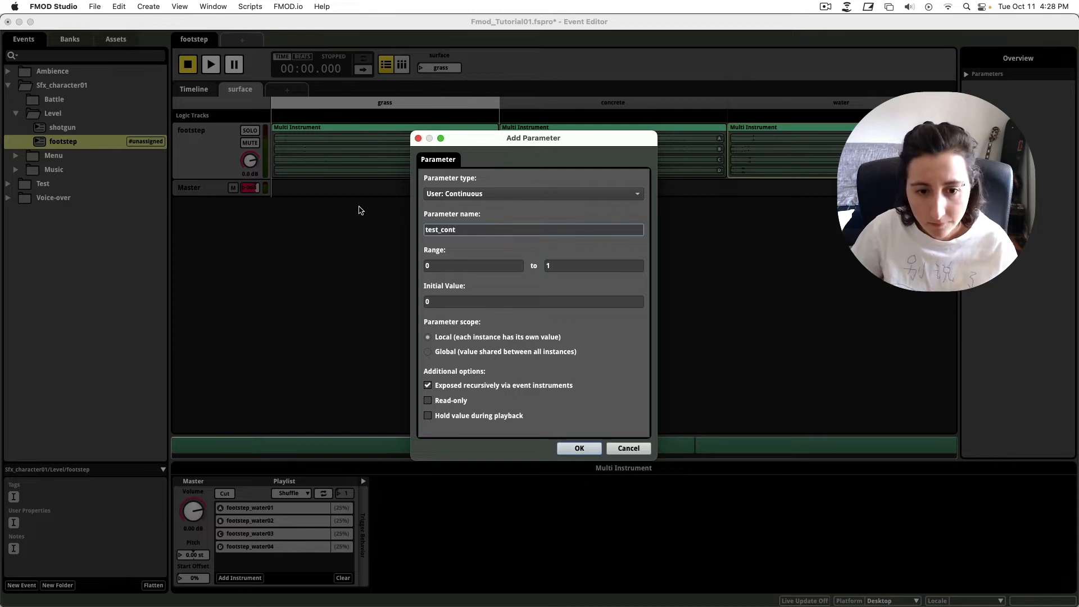
key("Return")
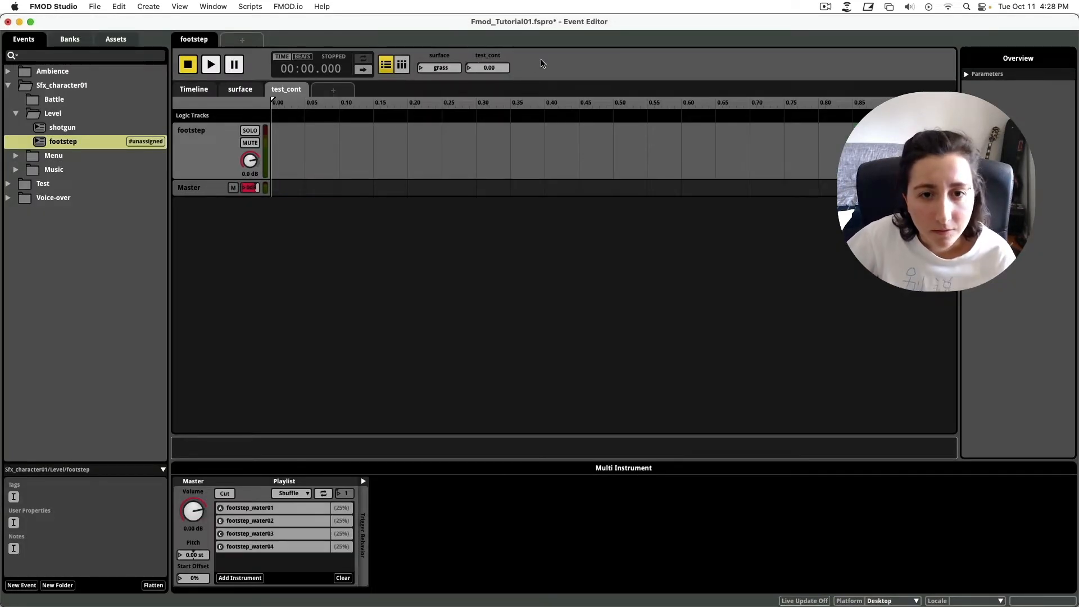
left_click_drag(472, 70, 468, 125)
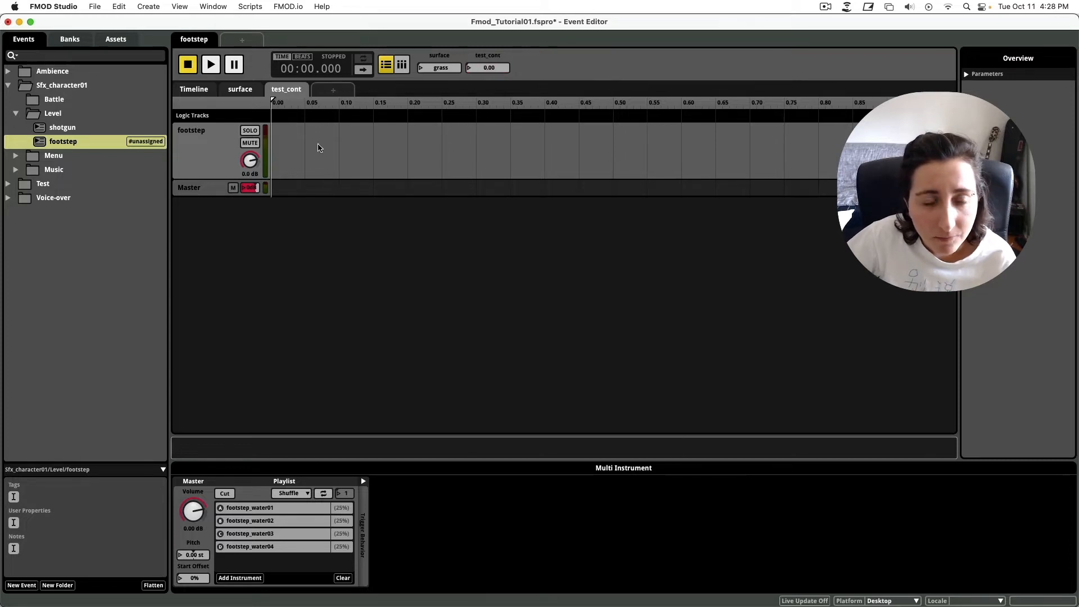
Create a User: Discrete parameter sheet named test_discrete.
left_click(333, 87)
mouse_move(401, 116)
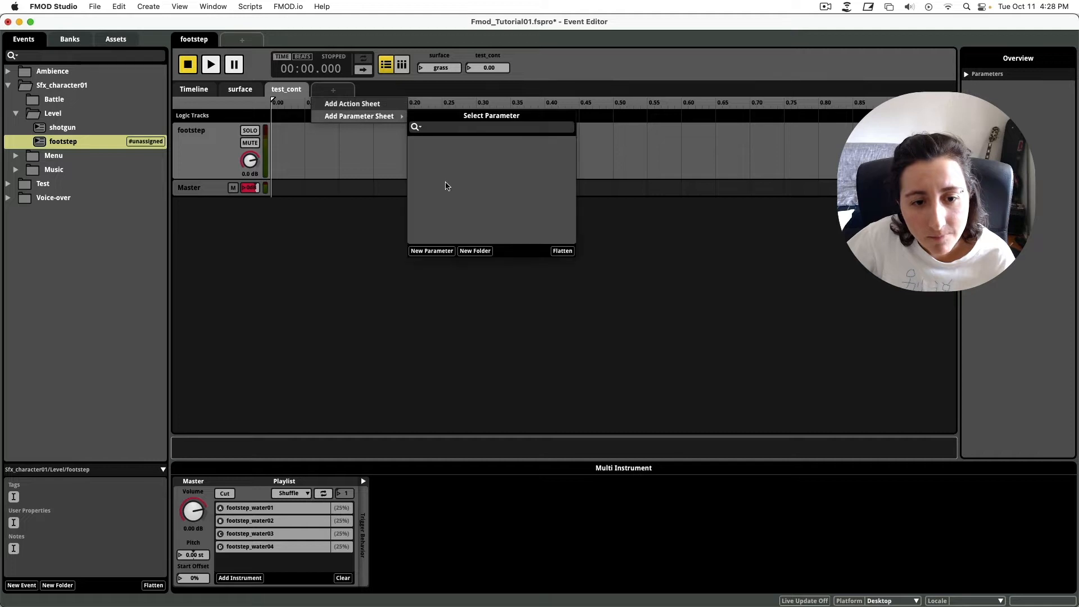
left_click(431, 251)
left_click(548, 194)
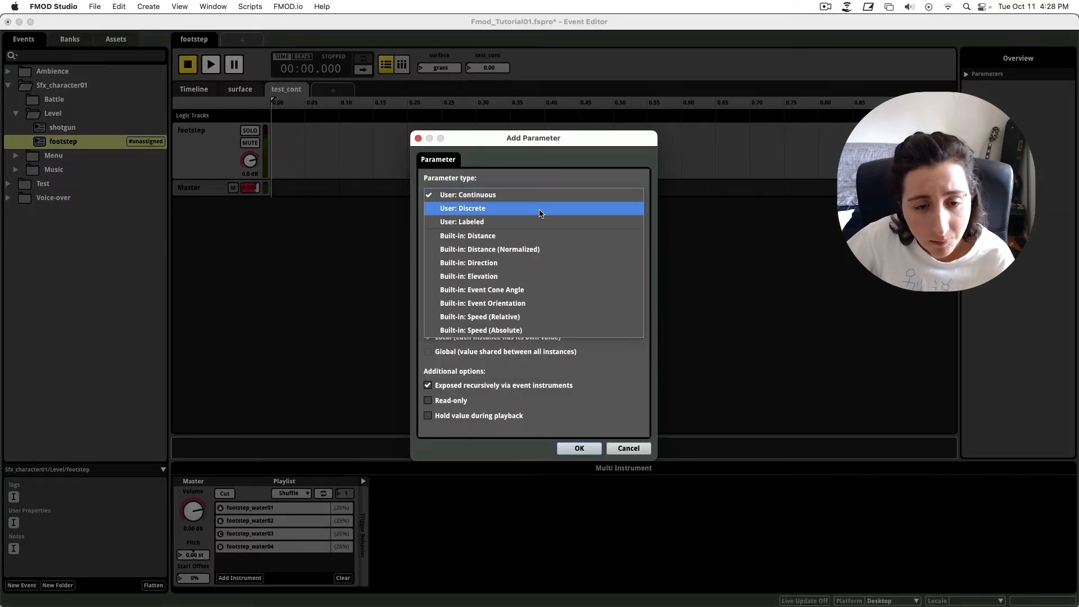
left_click(540, 209)
triple_click(482, 230)
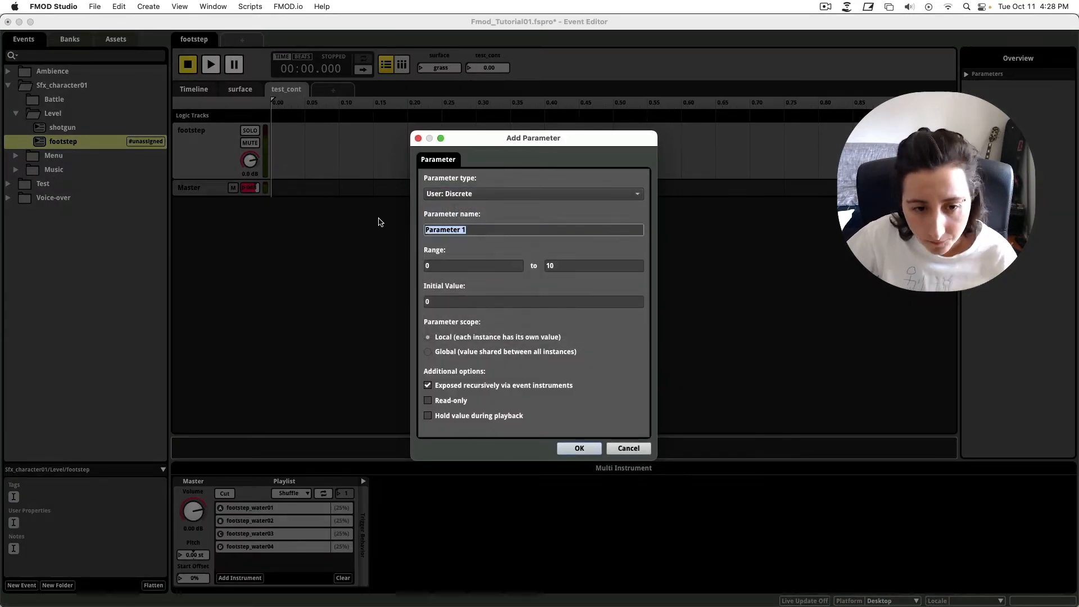
type("test")
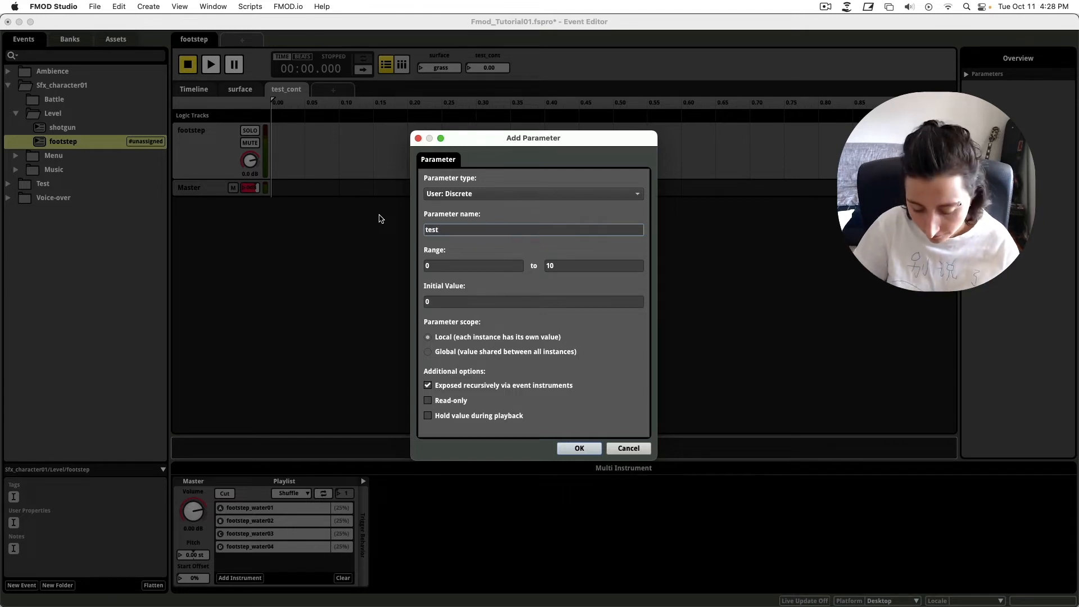
type("_discrete")
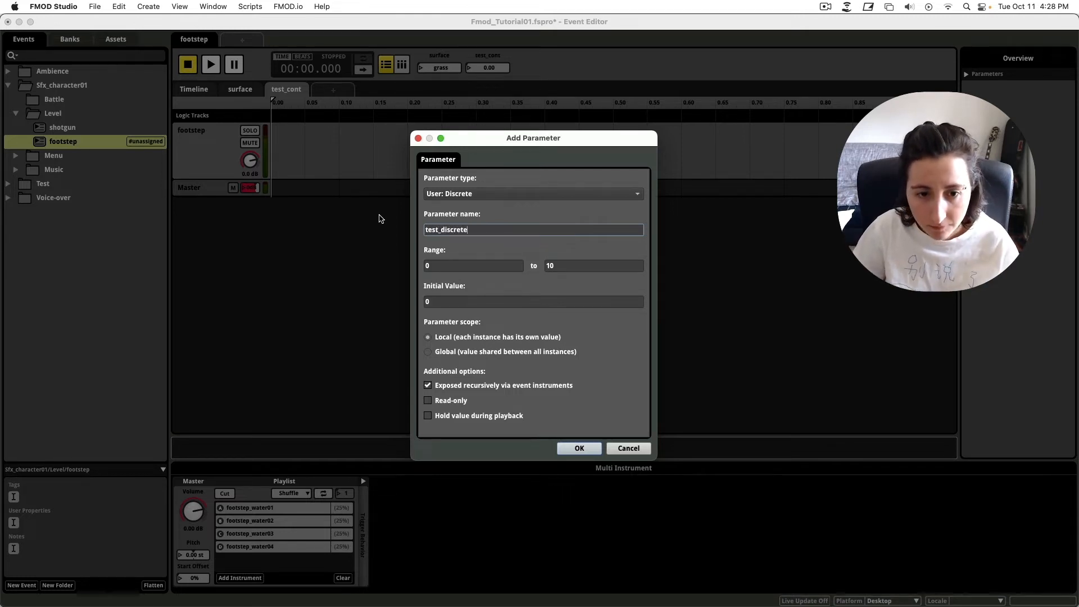
key("Return")
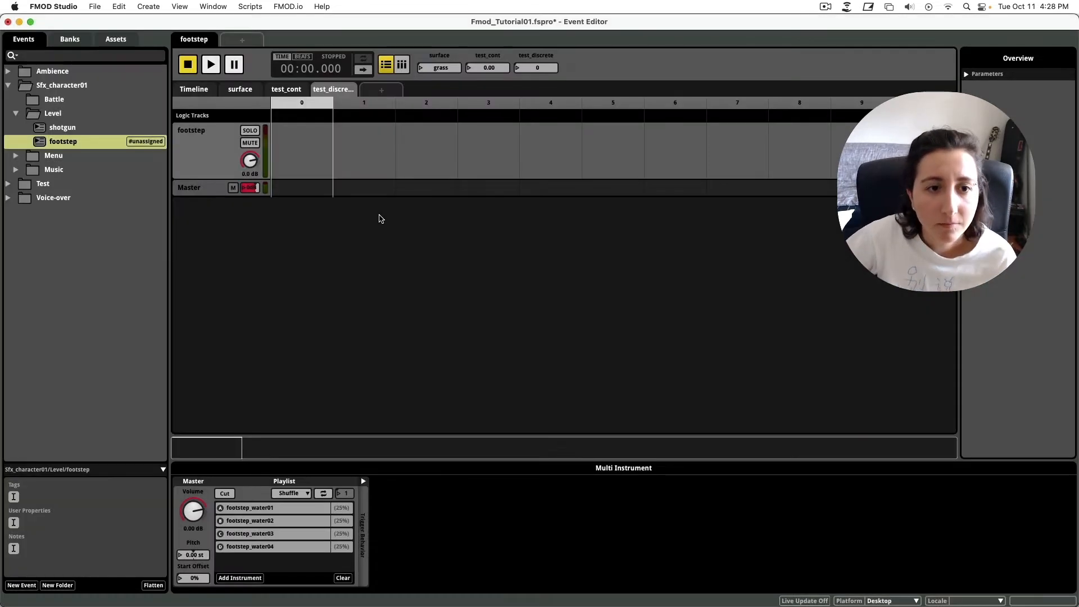
Set test_discrete to 3, then sweep it through whole values back to 0.
left_click(344, 92)
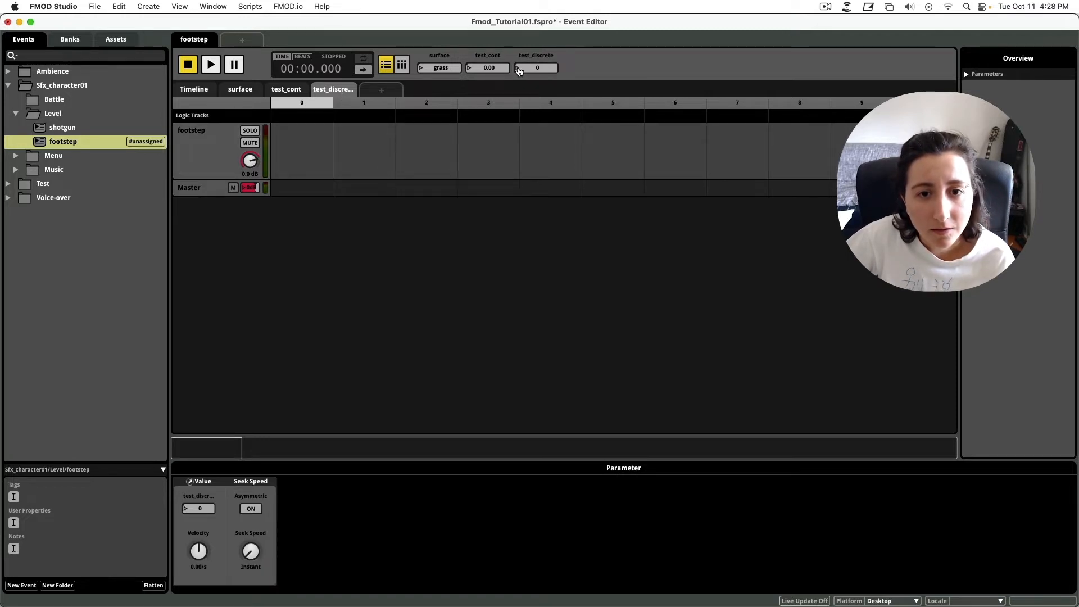
double_click(519, 66)
type("3")
key("Return")
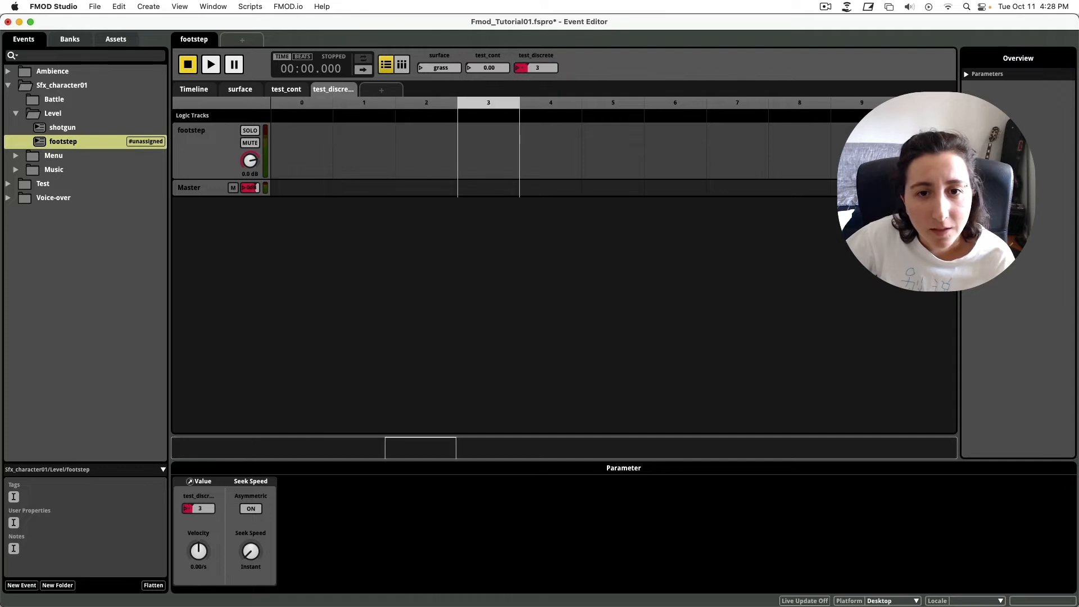
left_click_drag(528, 30, 561, 94)
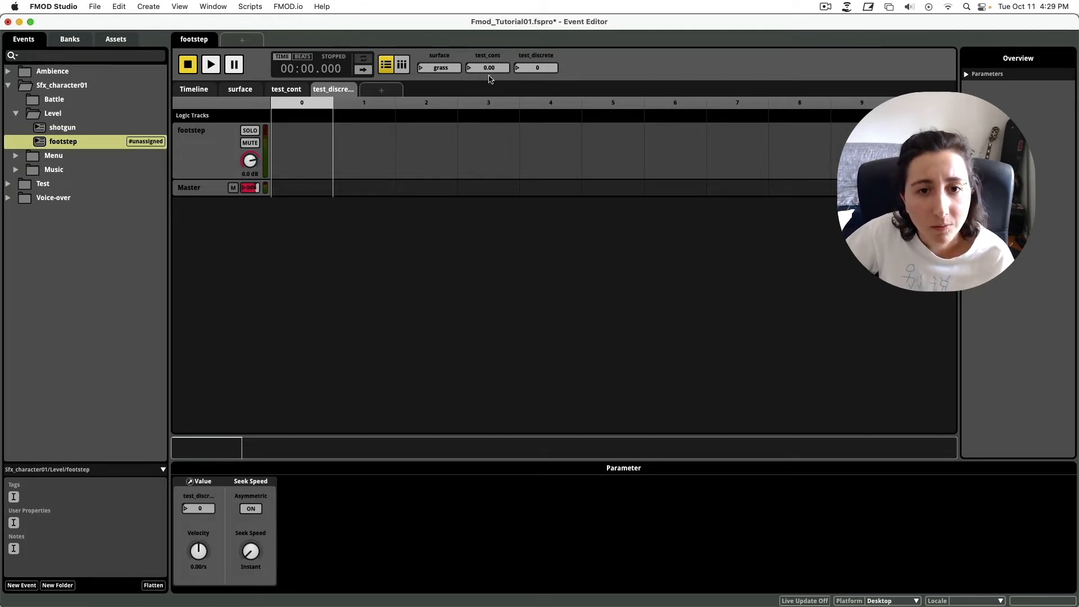
Remove the test_discrete and test_cont sheets, with their parameters, from the footstep event.
right_click(330, 89)
left_click(347, 224)
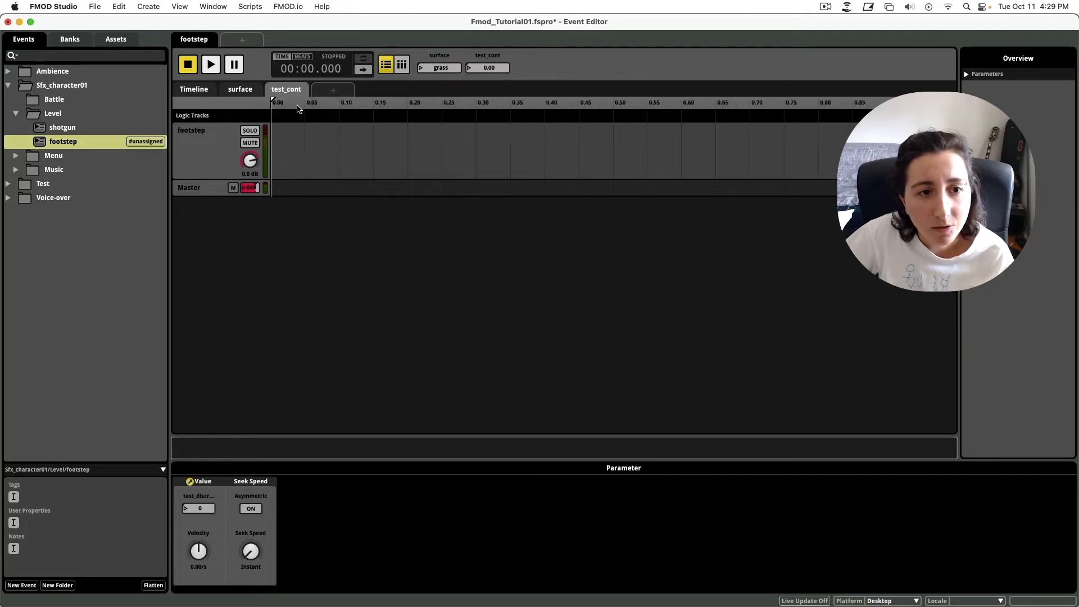
right_click(286, 91)
left_click(340, 224)
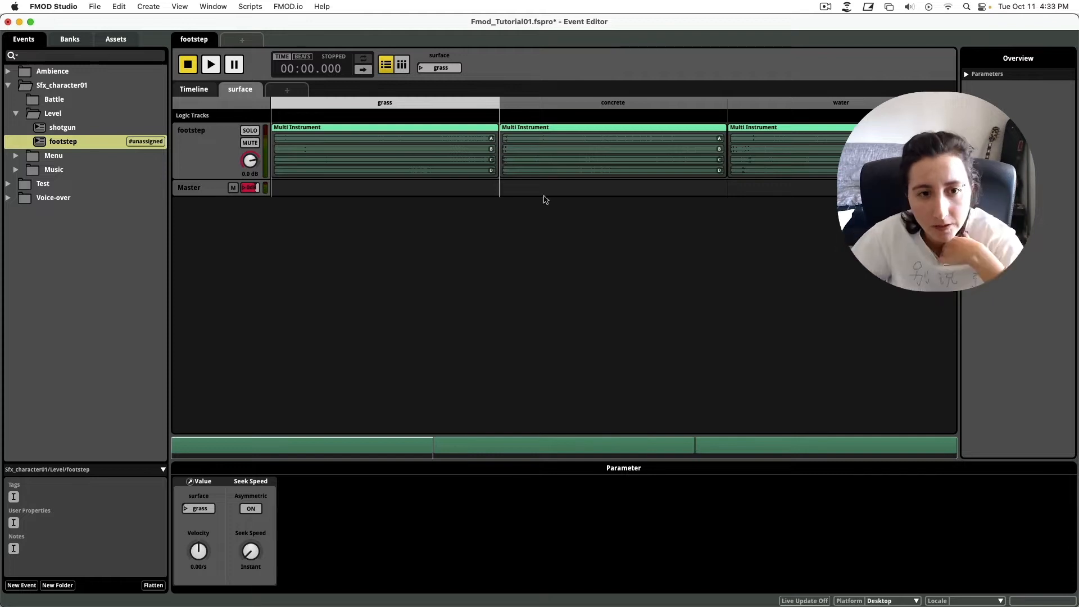
Select the grass Multi Instrument, audition it, and briefly try Random before returning to Shuffle.
left_click(386, 151)
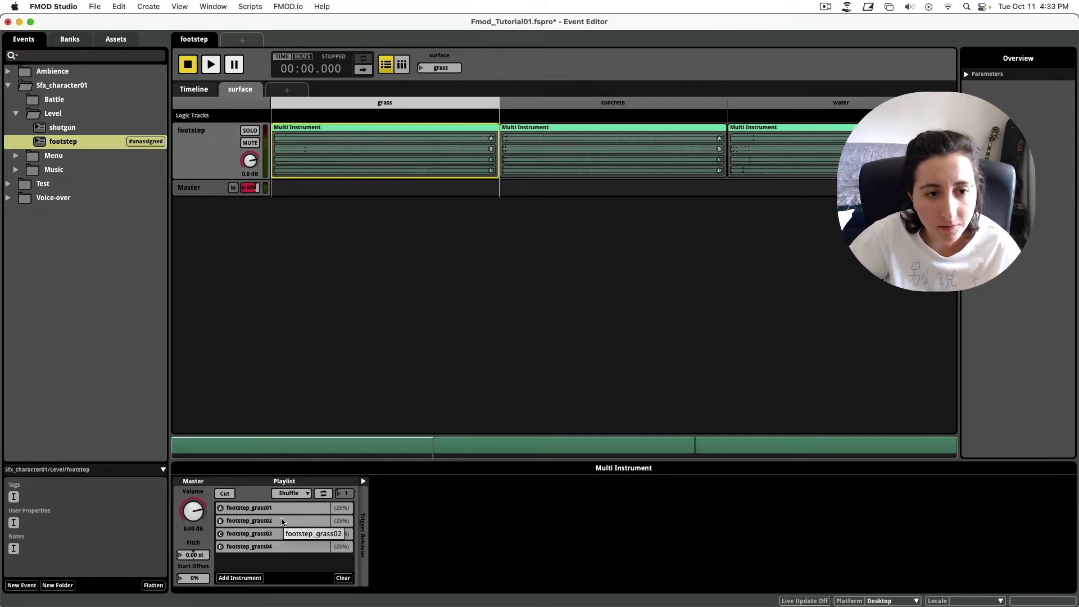
key("space")
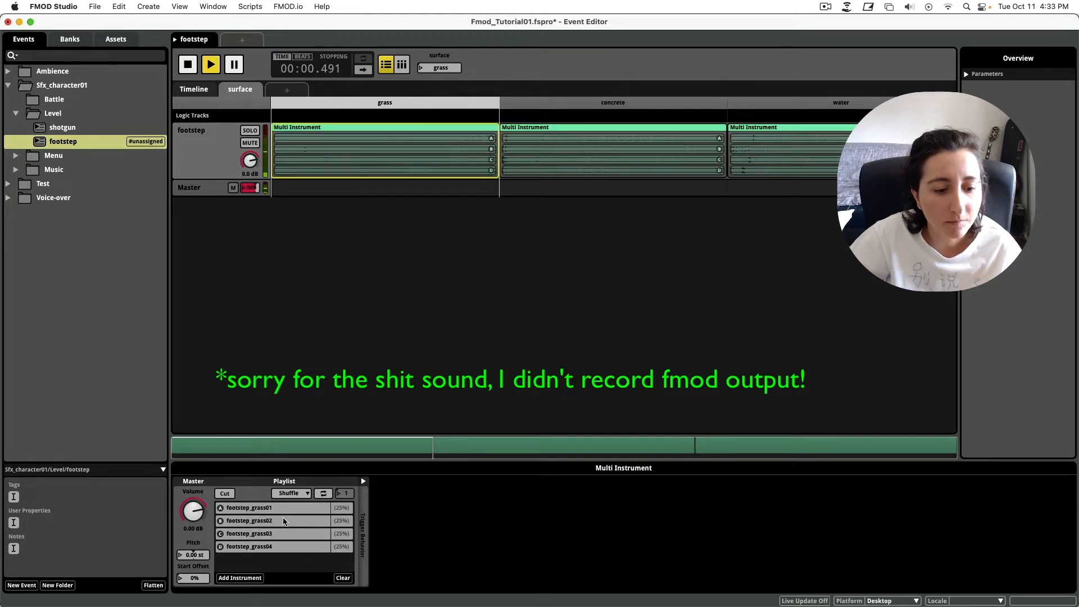
left_click(294, 494)
left_click(528, 527)
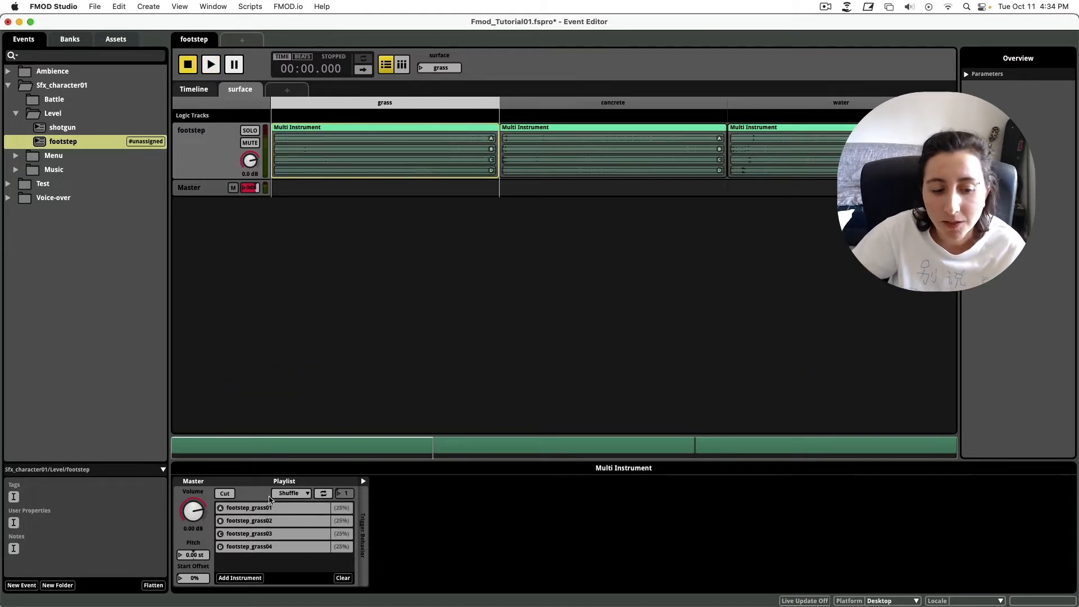
left_click(302, 494)
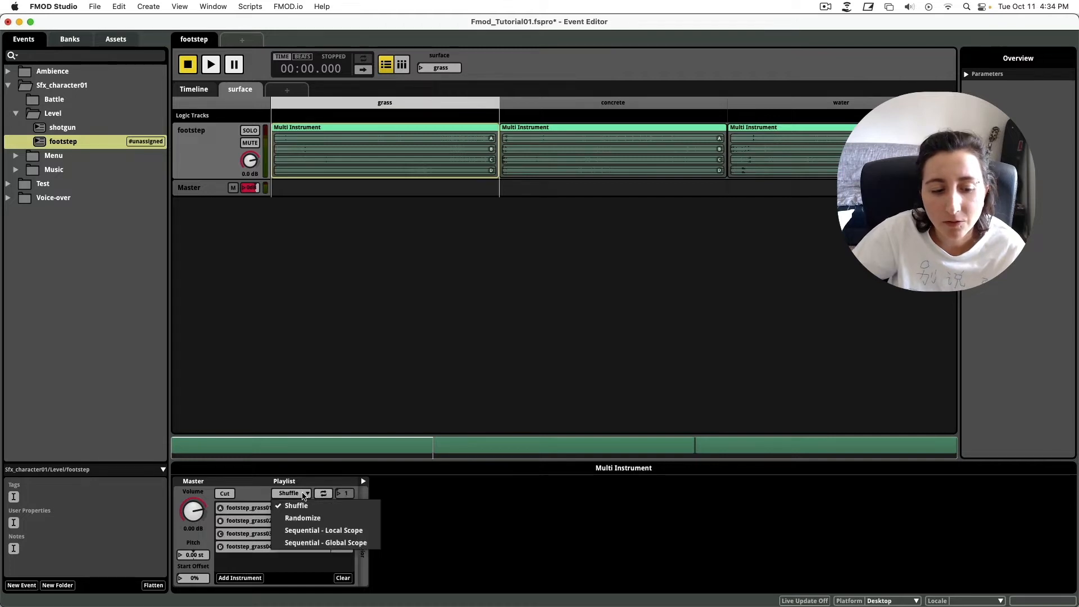
left_click(302, 513)
left_click(299, 495)
left_click(305, 505)
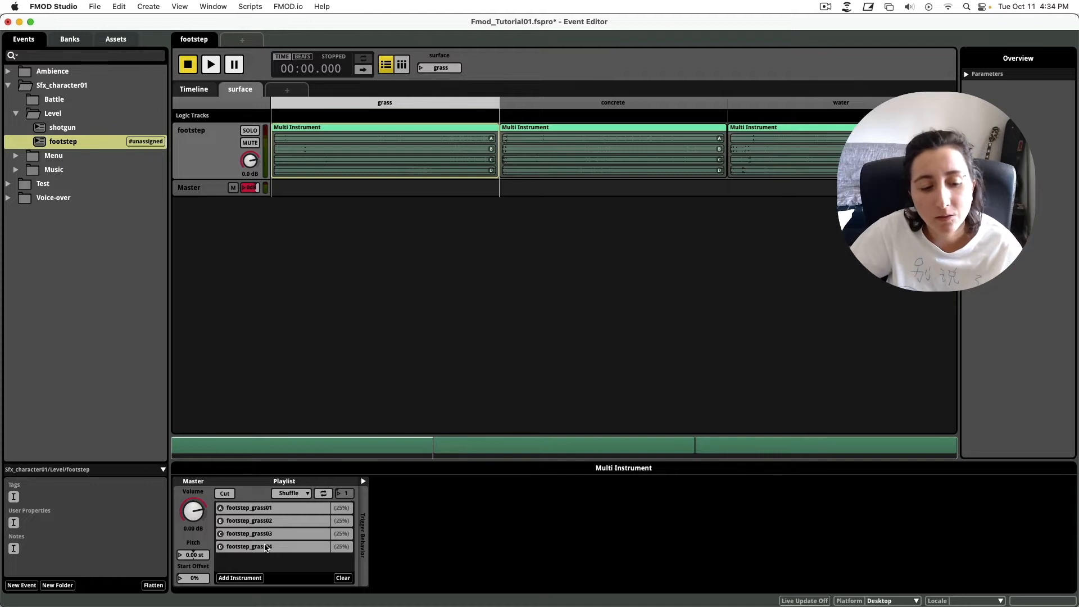
Switch the grass playlist to Random and audition the footstep event several times.
left_click(305, 494)
left_click(310, 521)
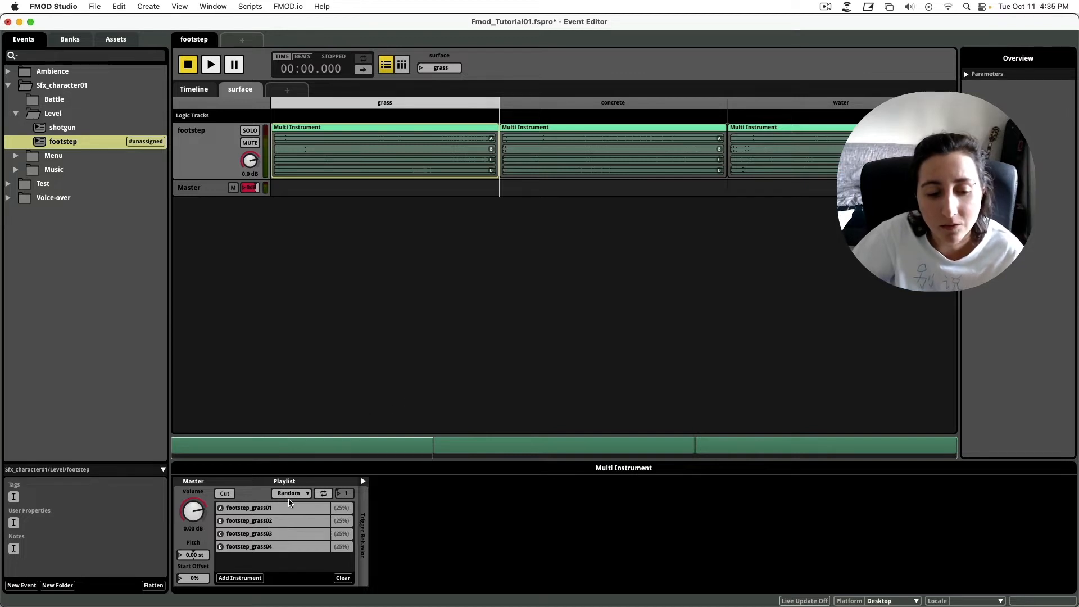
key("space")
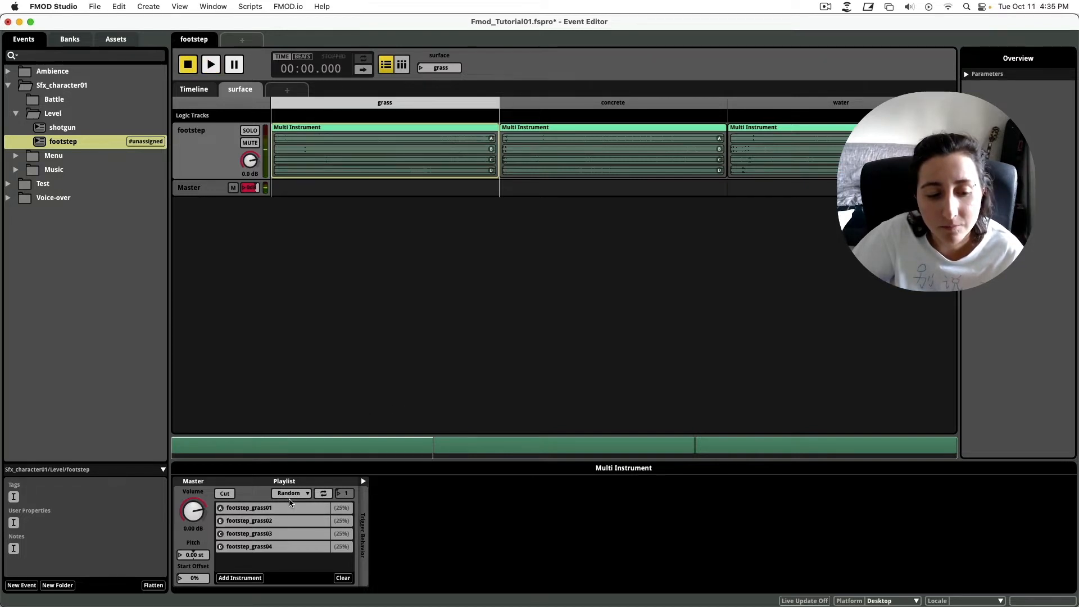
key("space")
key("space")
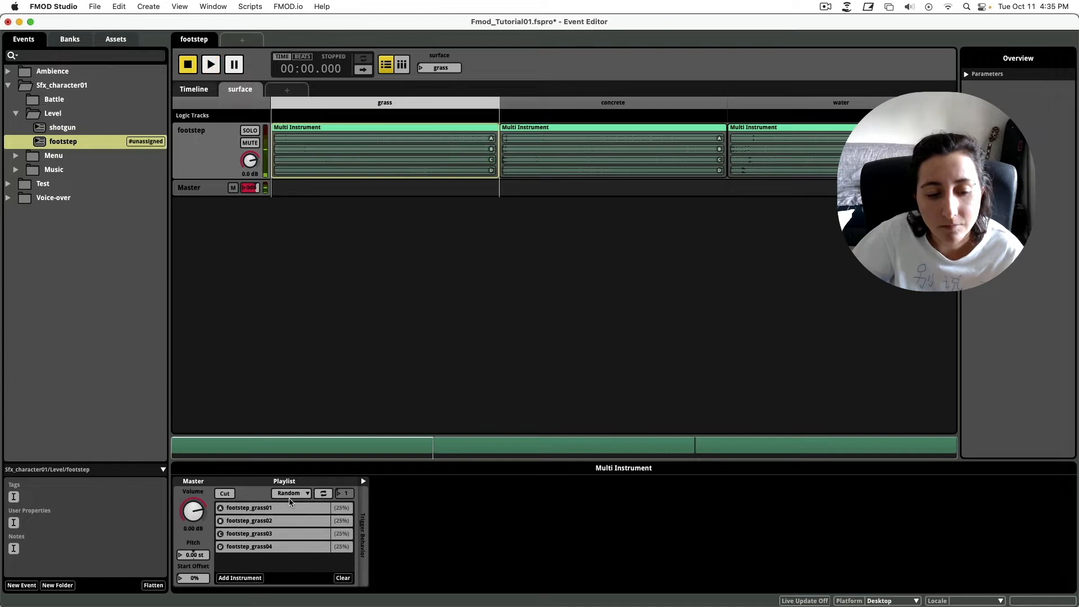
key("space")
key("space")
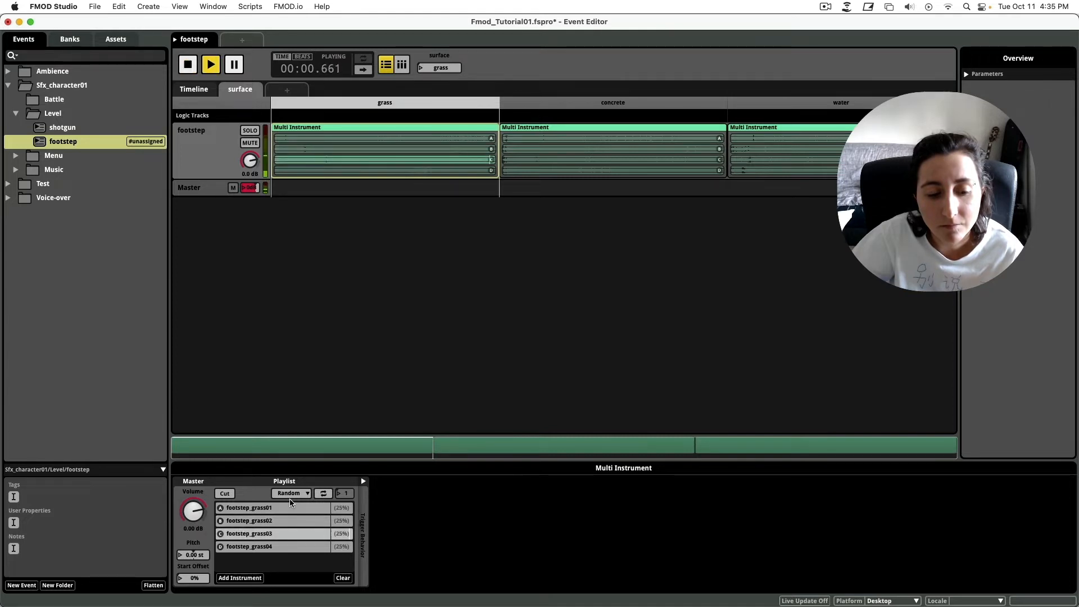
key("space")
key("space")
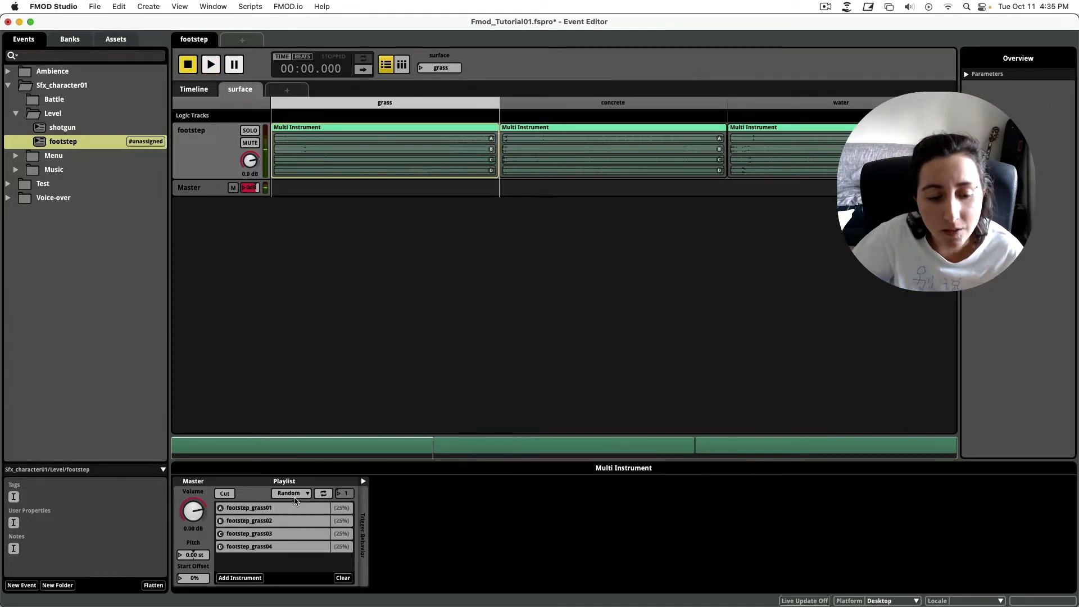
Set the grass playlist back to Shuffle and audition the footsteps again.
left_click(295, 498)
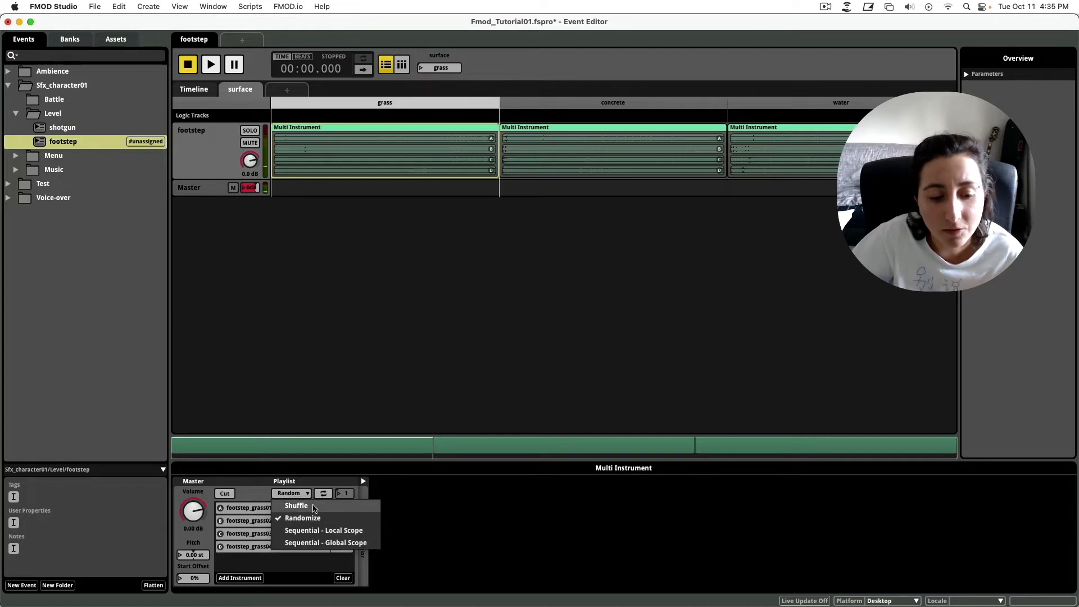
left_click(314, 508)
key("space")
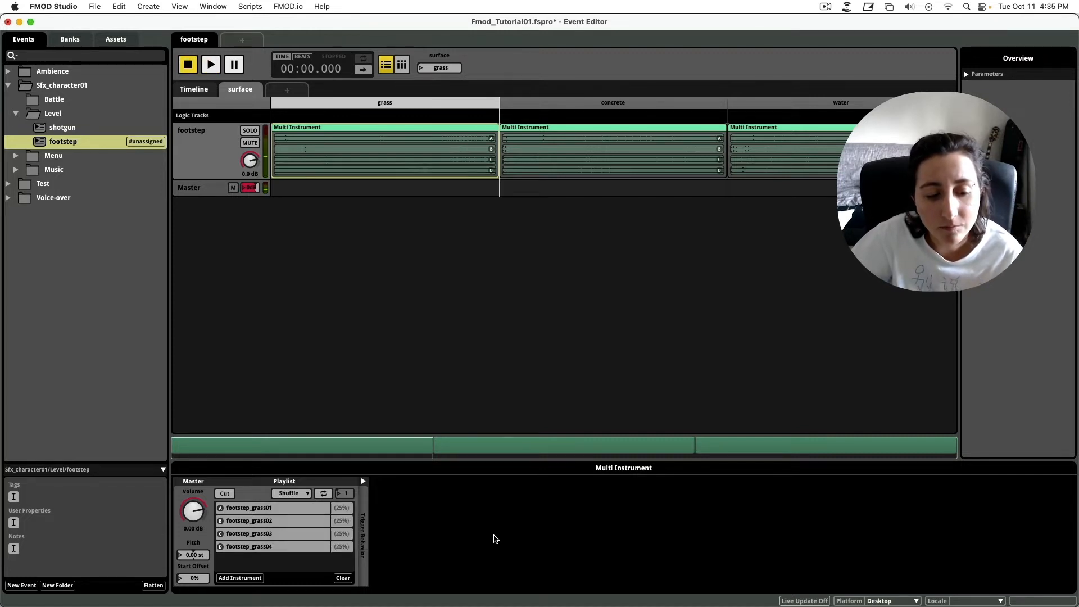
key("space")
key("space")
key("space")
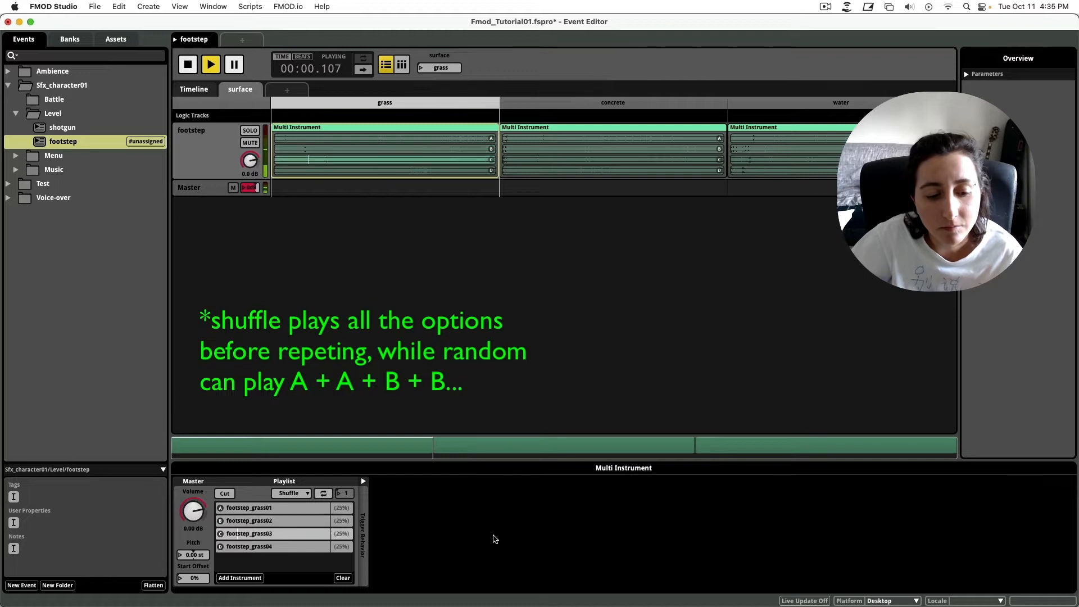
key("space")
key("space")
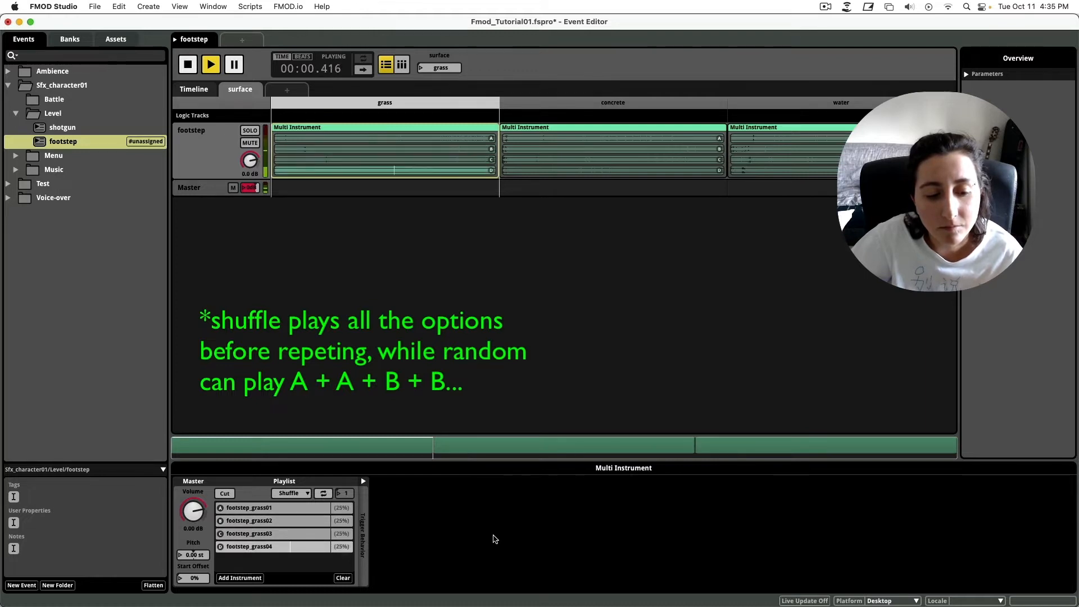
key("space")
key("space")
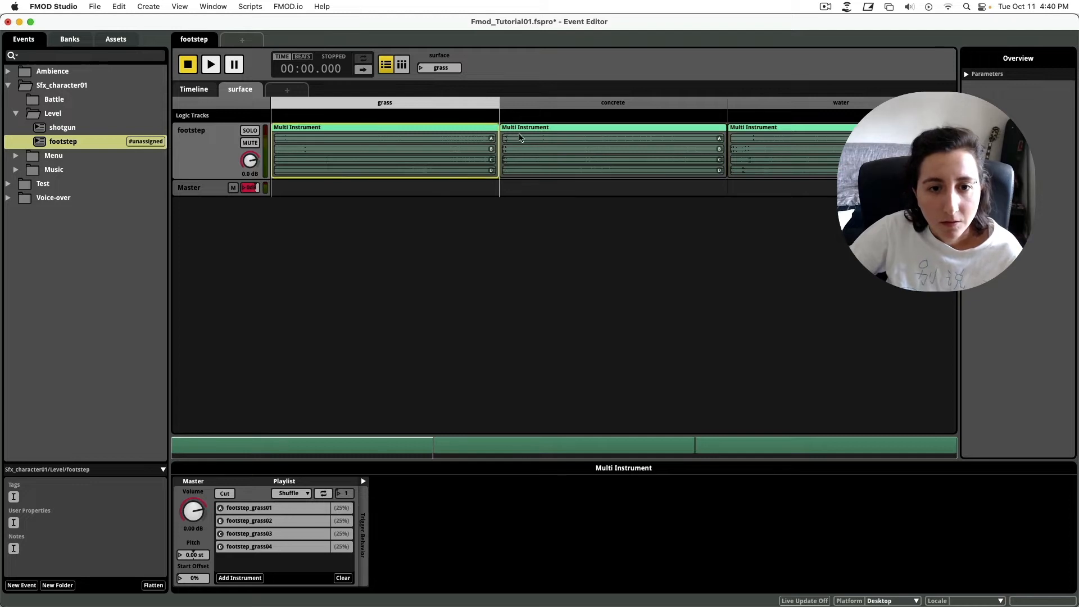
Select the concrete Multi Instrument with surface set to concrete and audition the event.
left_click(562, 143)
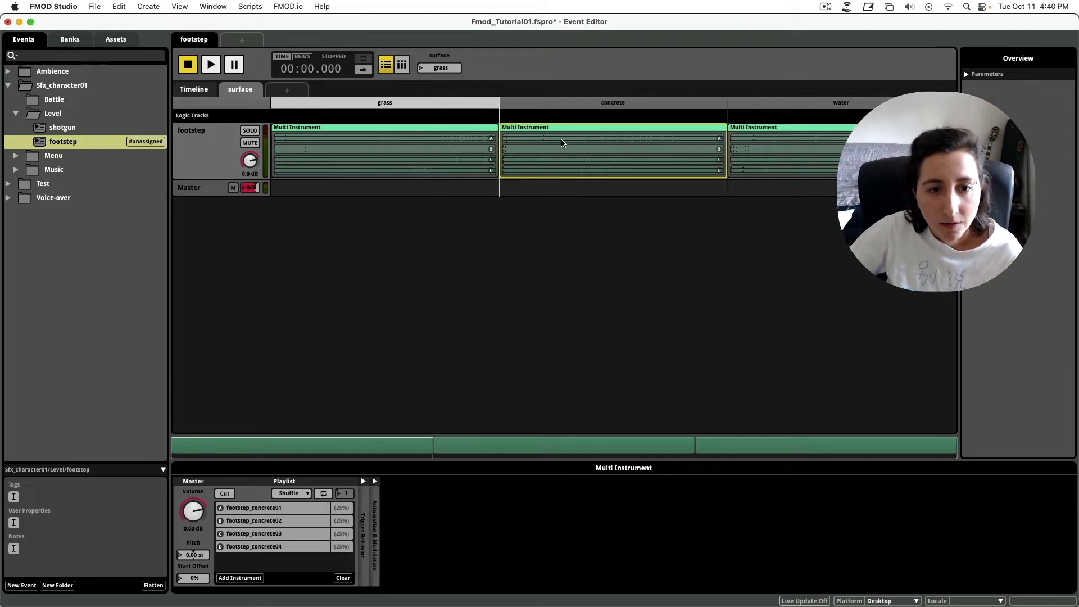
left_click(564, 105)
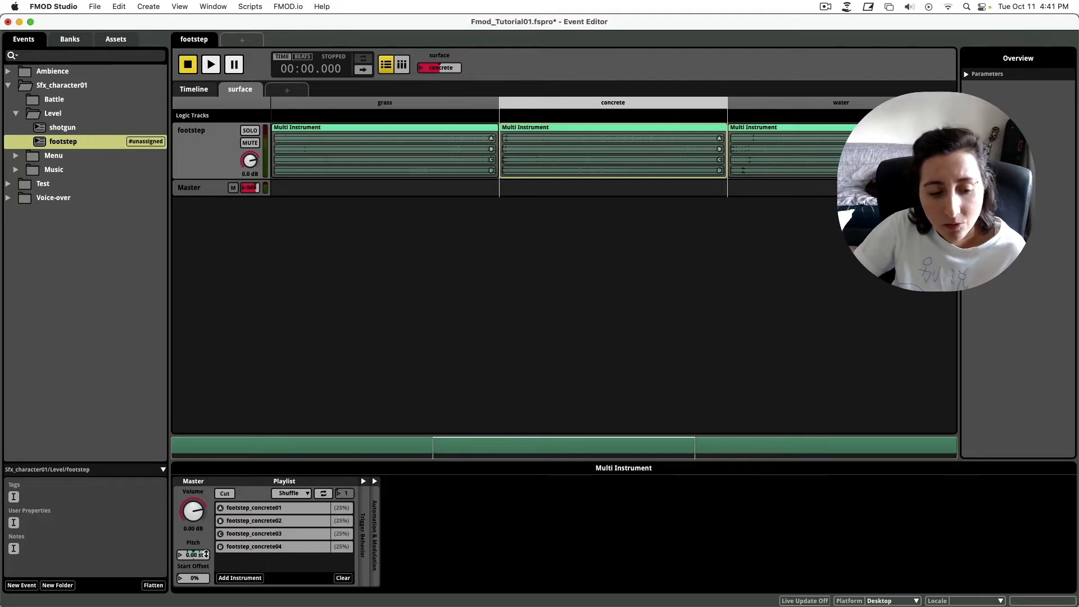
left_click(364, 481)
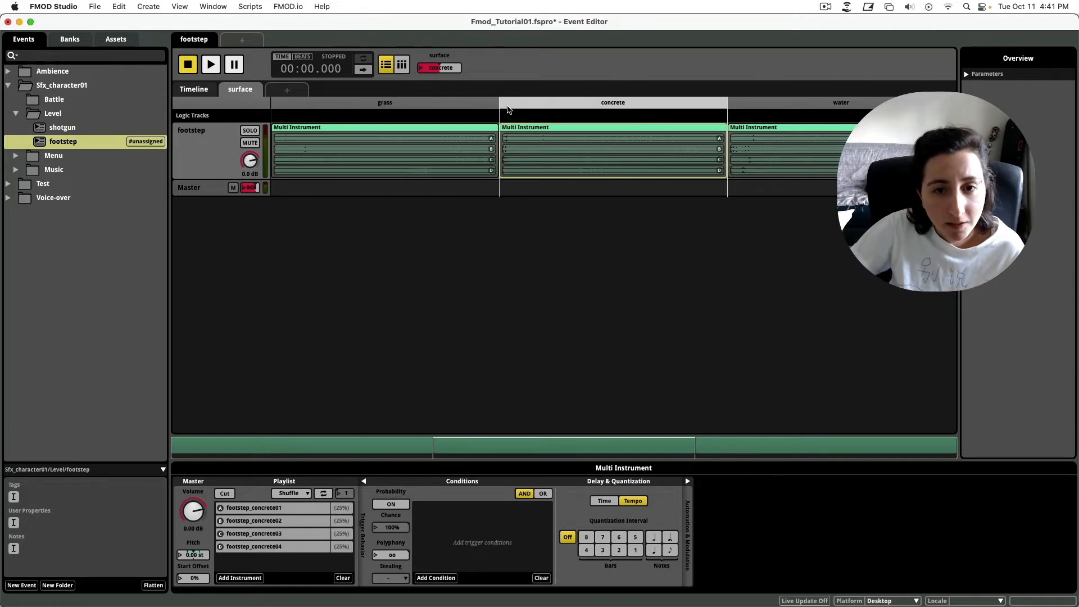
key("space")
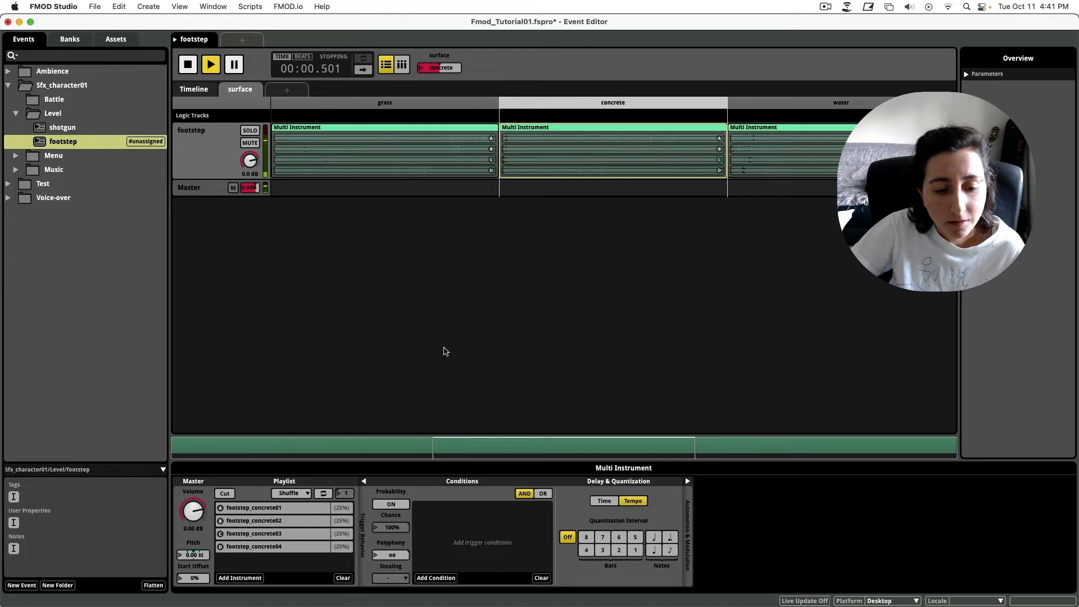
key("space")
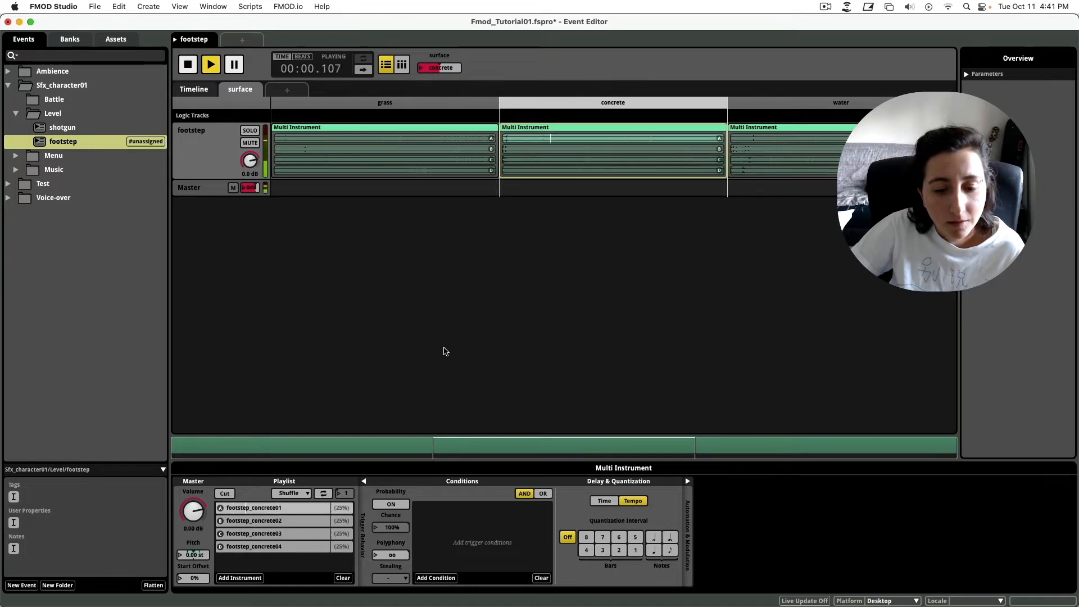
key("space")
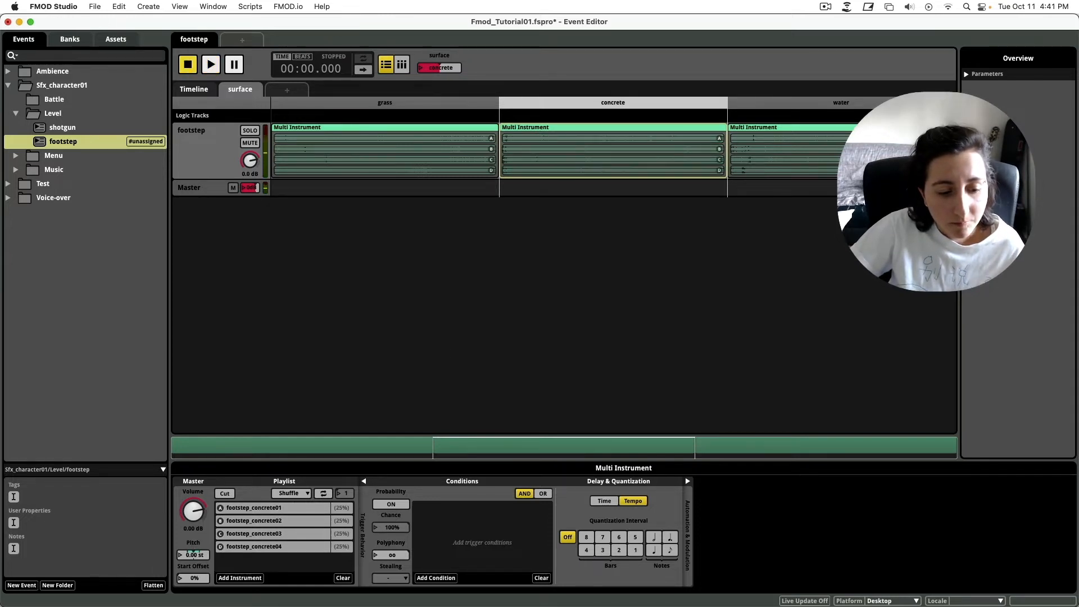
Try different pitch offsets on the concrete sounds, starting at -11.5 st, auditioning each.
left_click_drag(192, 555, 193, 570)
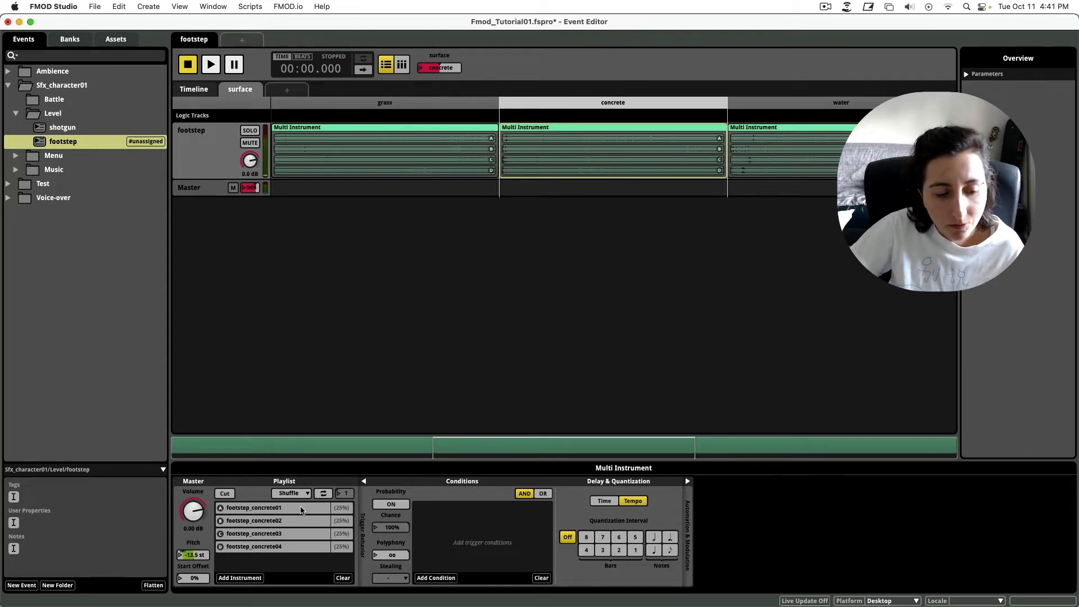
key("space")
key("space")
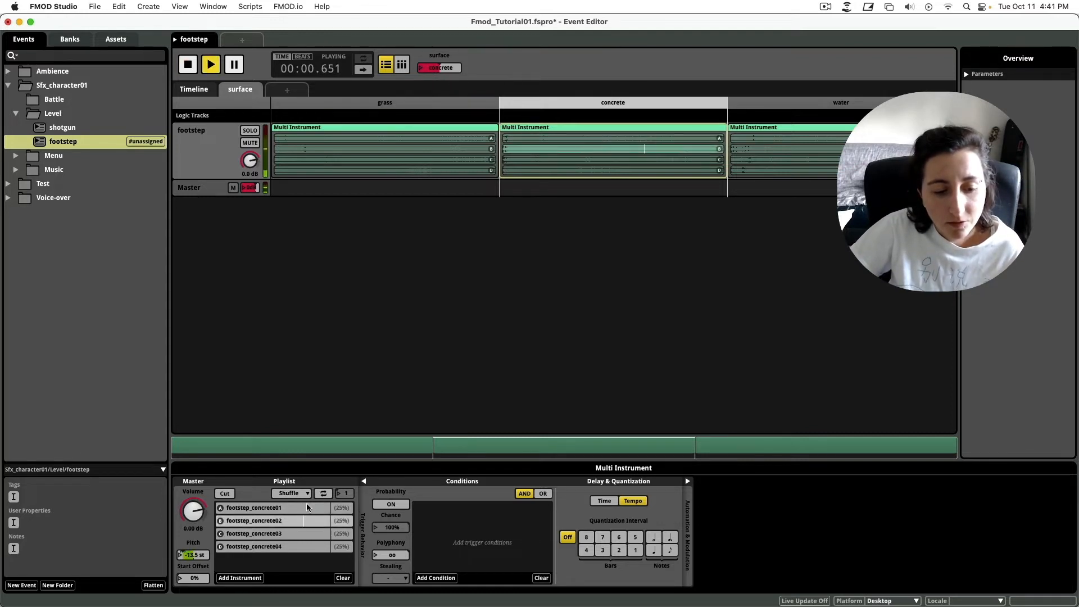
key("space")
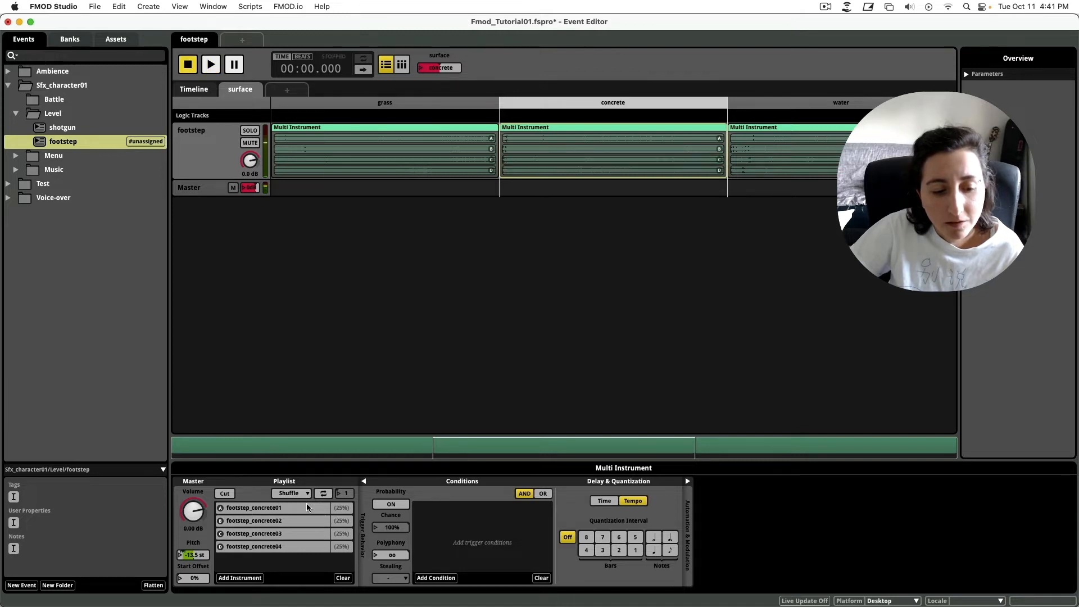
key("space")
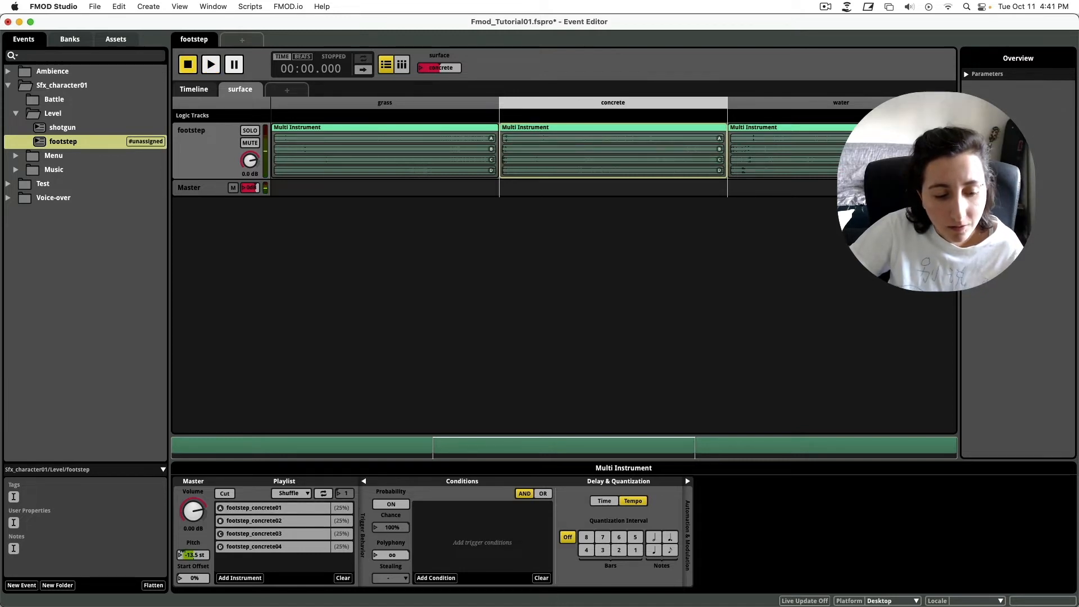
left_click_drag(183, 555, 509, 519)
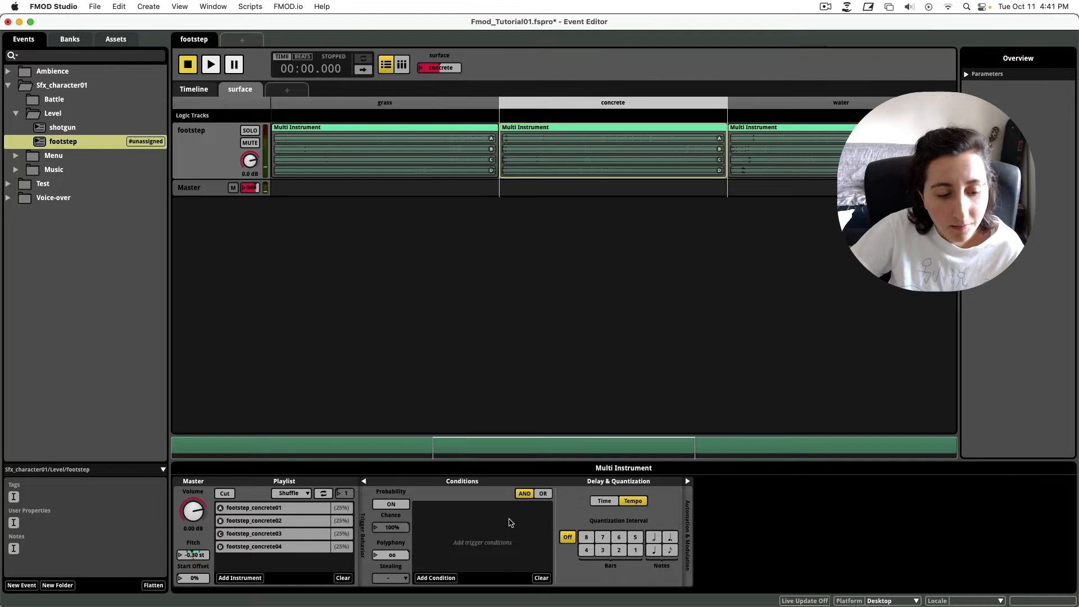
left_click_drag(196, 548, 193, 550)
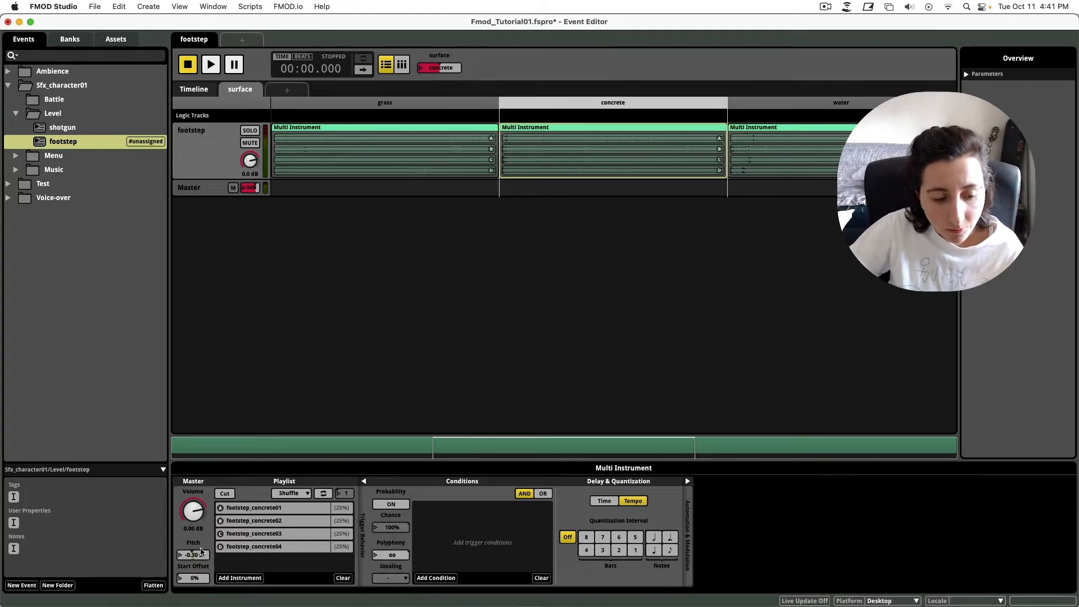
mouse_move(189, 553)
left_mouse_down()
mouse_move(204, 553)
mouse_move(179, 553)
mouse_move(199, 553)
left_mouse_up()
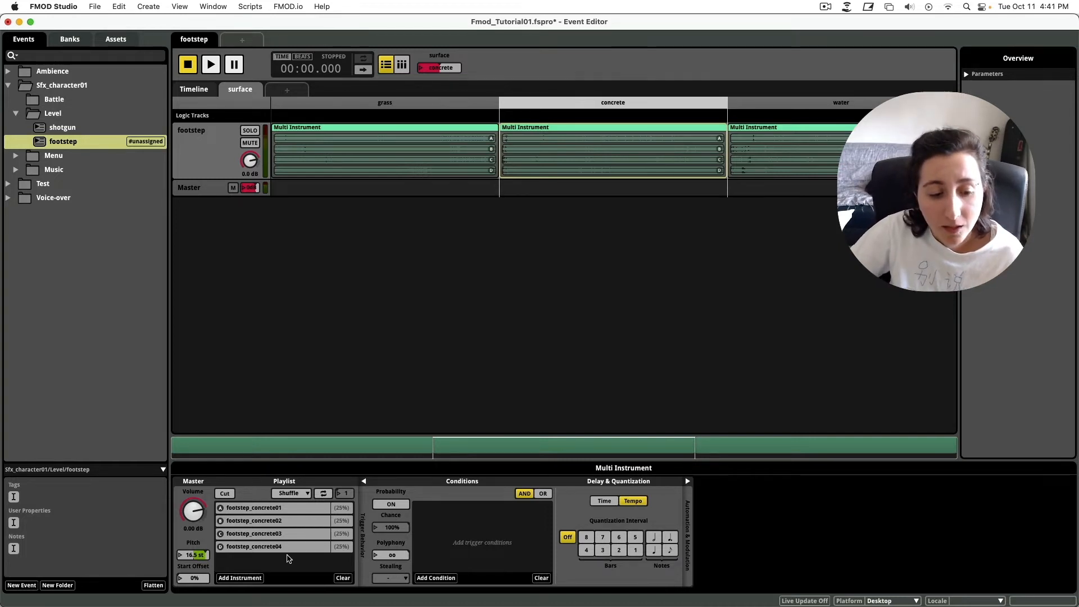
key("space")
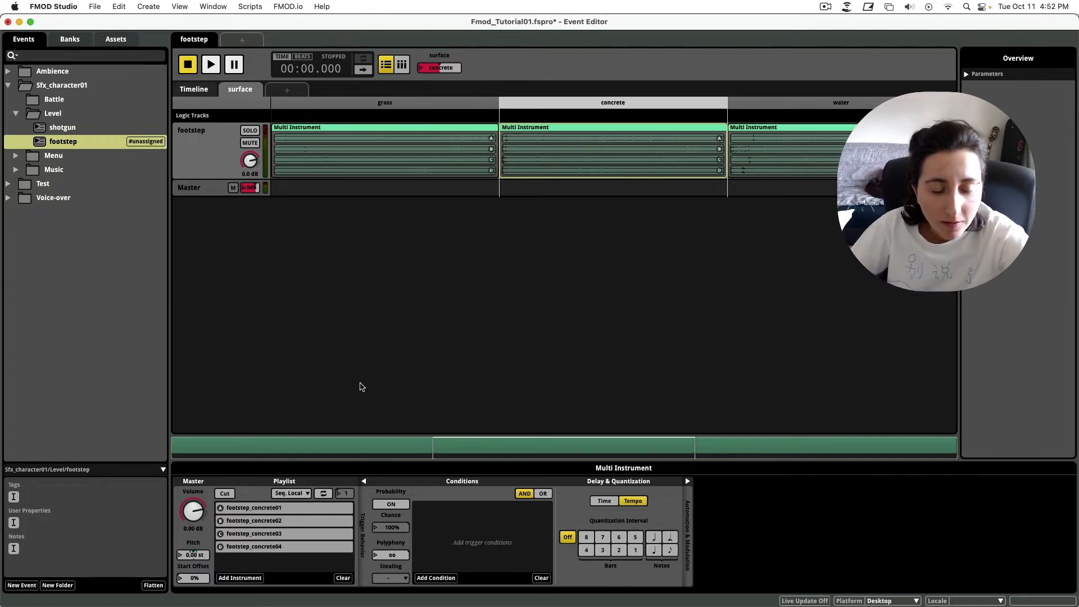
Turn on looping for the concrete playlist and audition the looping sequence.
left_click(295, 499)
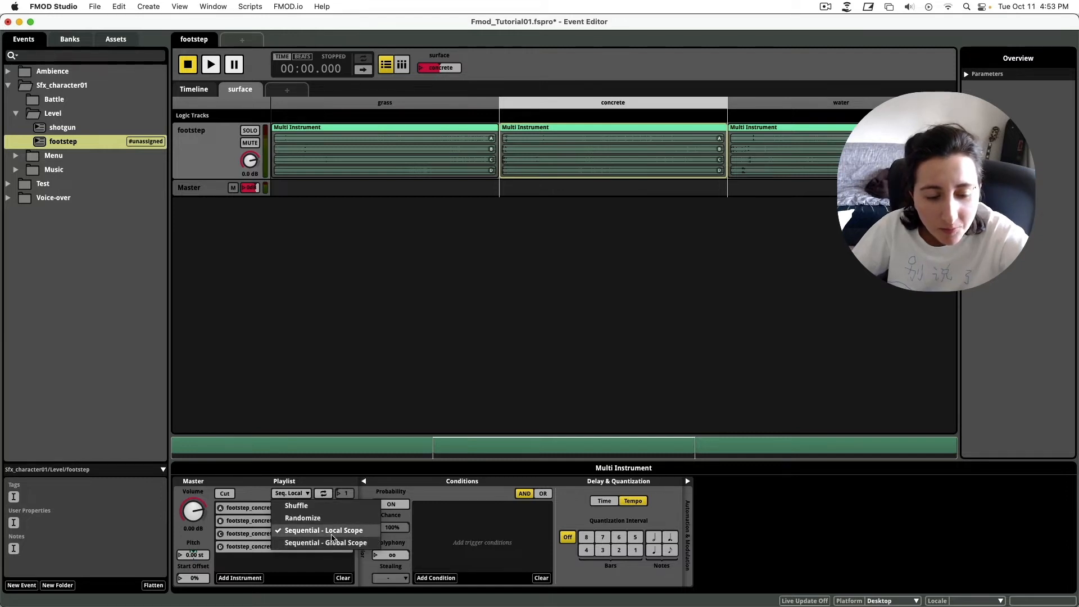
left_click(315, 475)
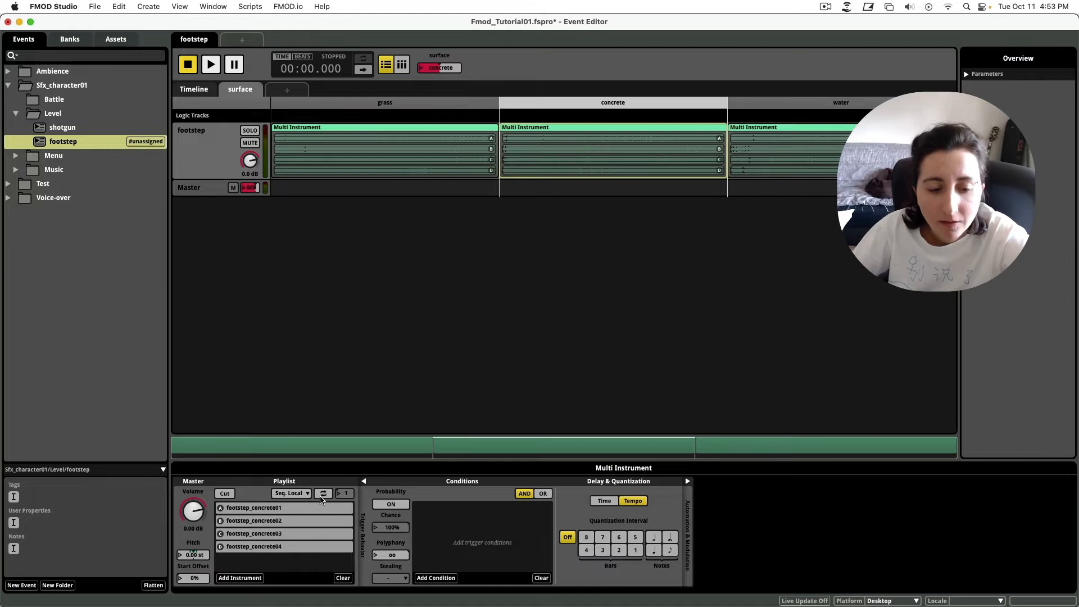
left_click(323, 494)
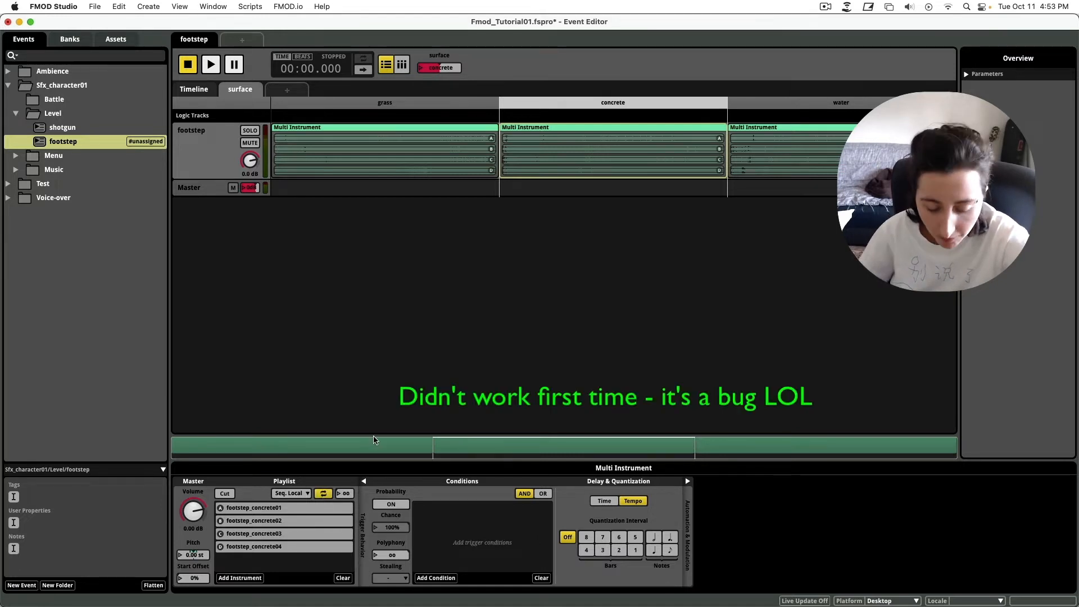
key("space")
key("space")
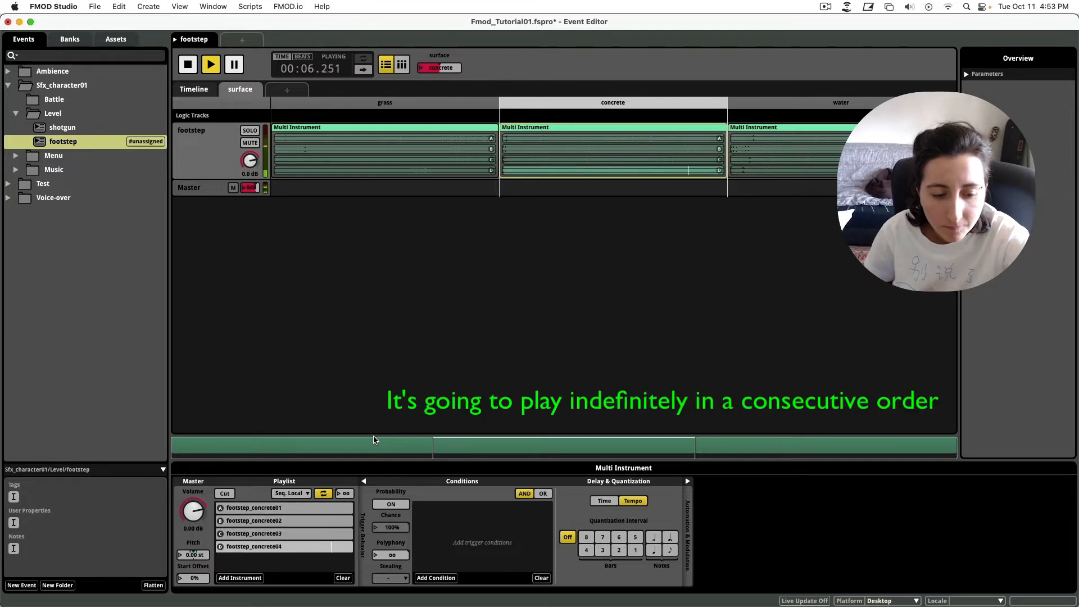
key("space")
Set the playlist loop count to 2 and test playback.
left_click(340, 495)
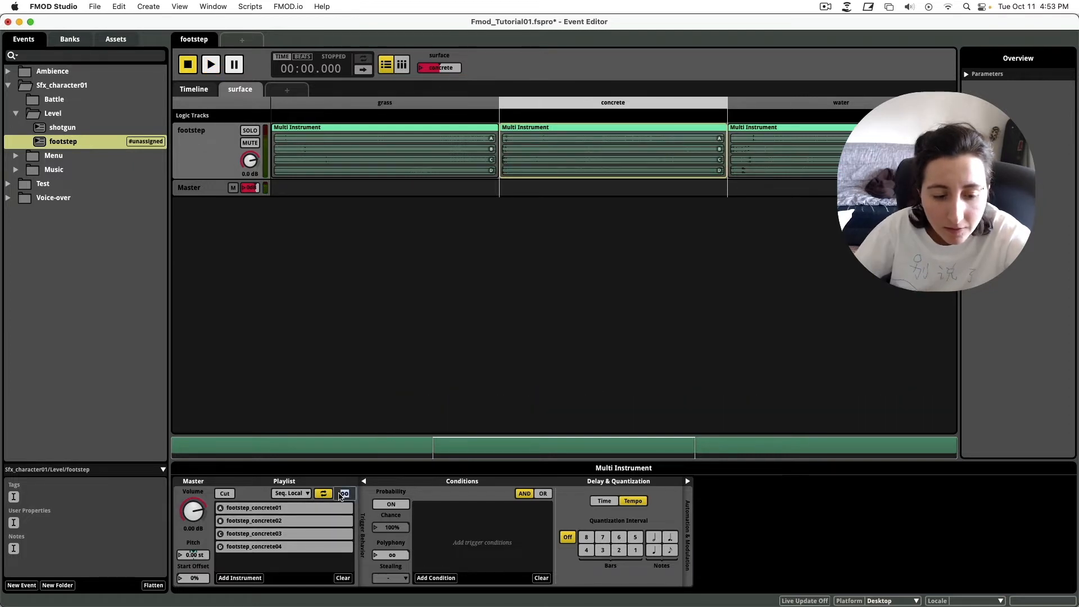
type("2")
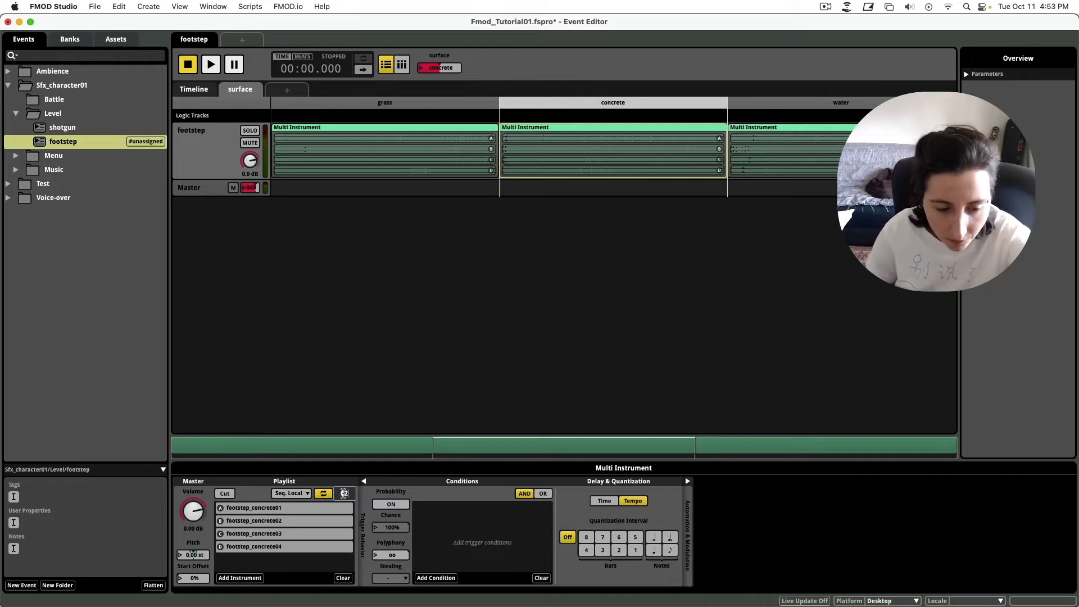
key("Return")
key("space")
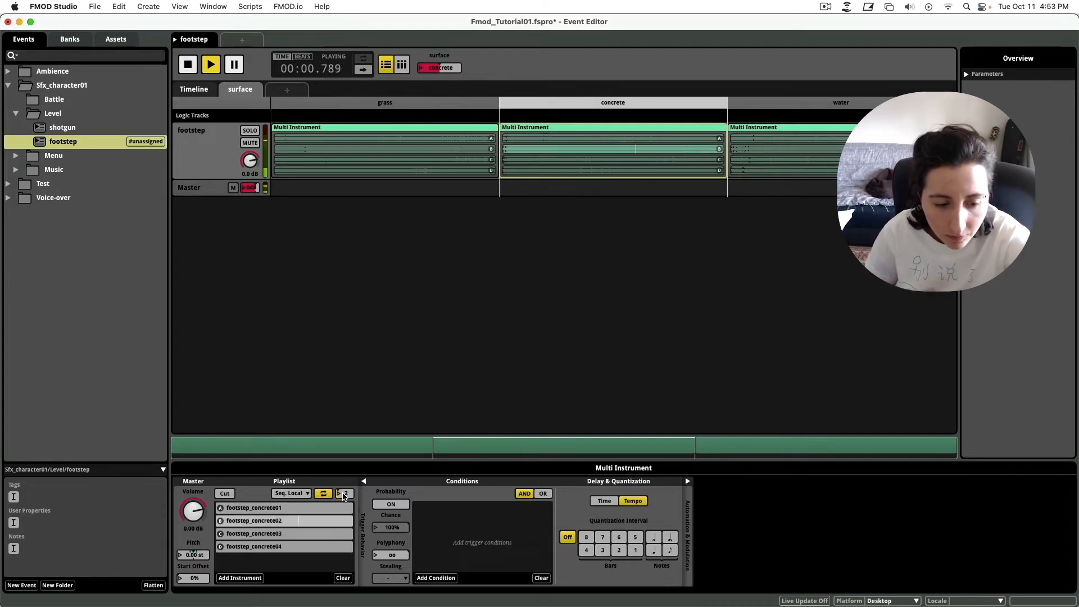
key("space")
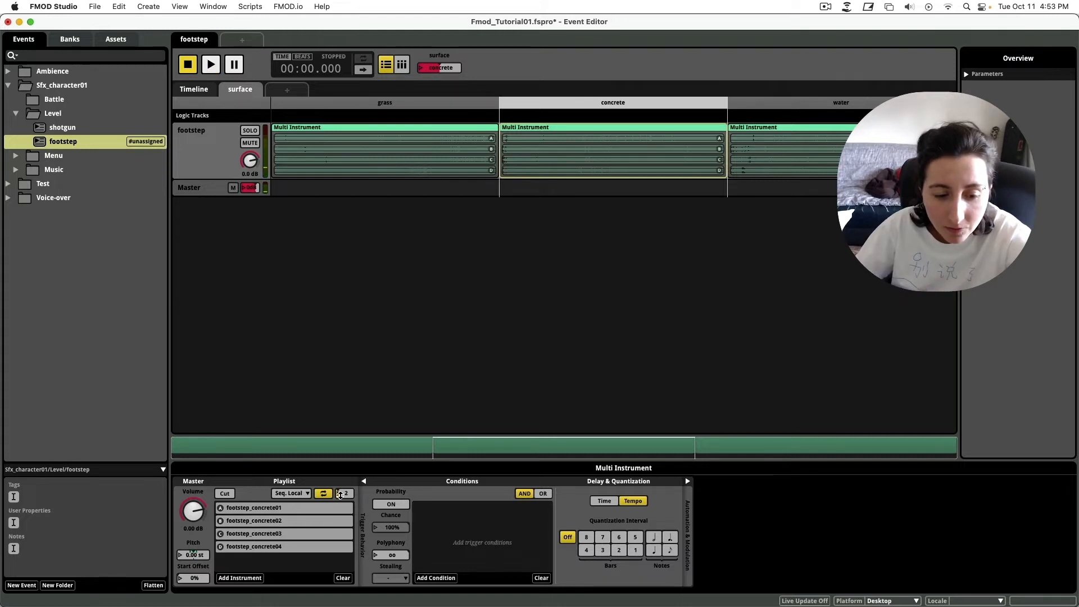
Change the loop count to 3 and audition the footstep event repeatedly.
left_click(341, 494)
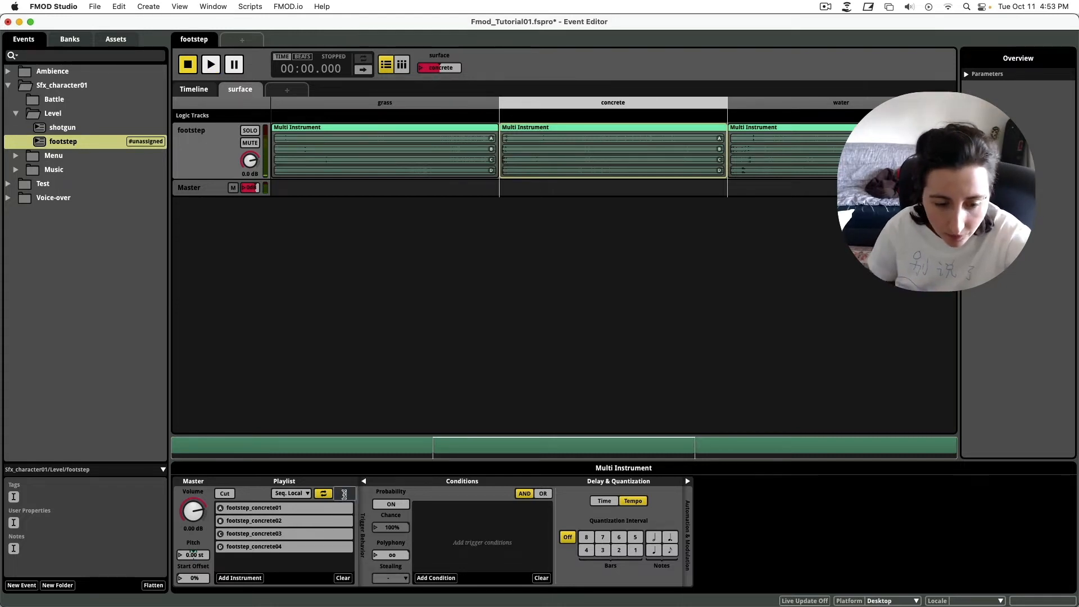
type("3")
key("Return")
key("space")
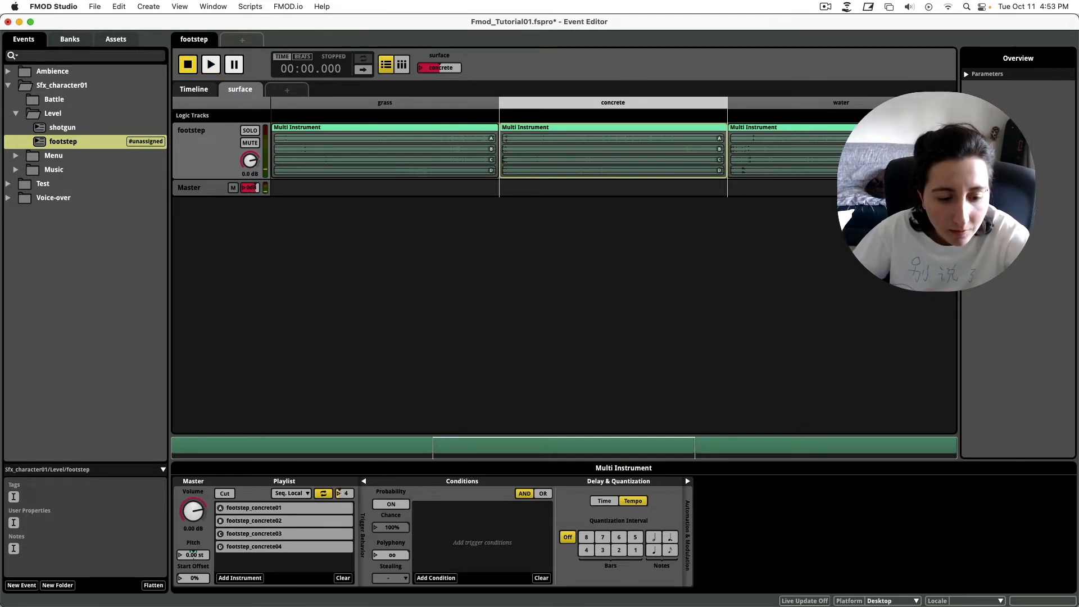
key("space")
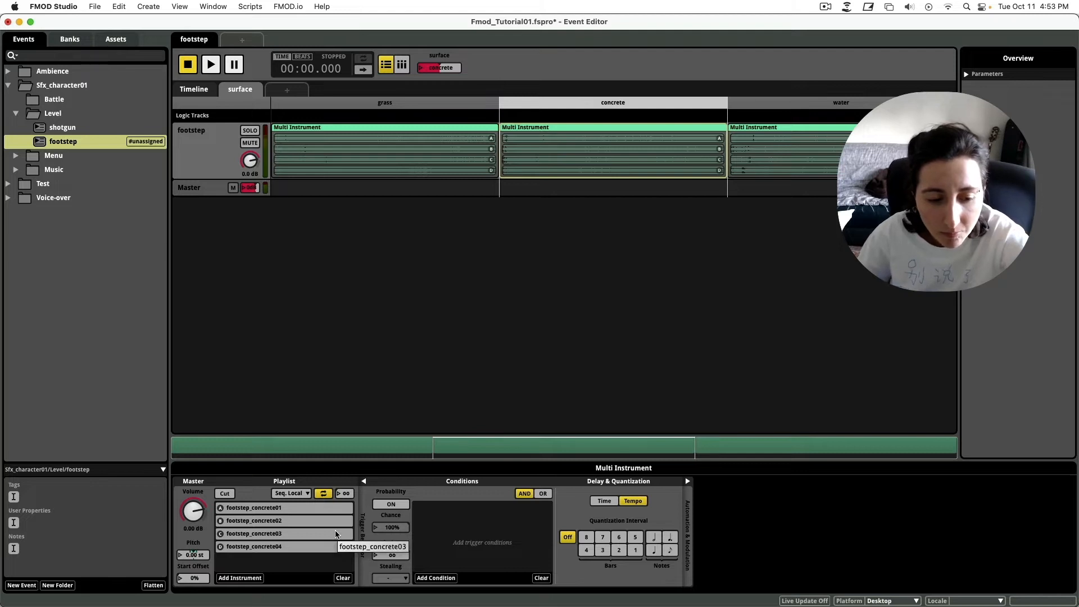
key("space")
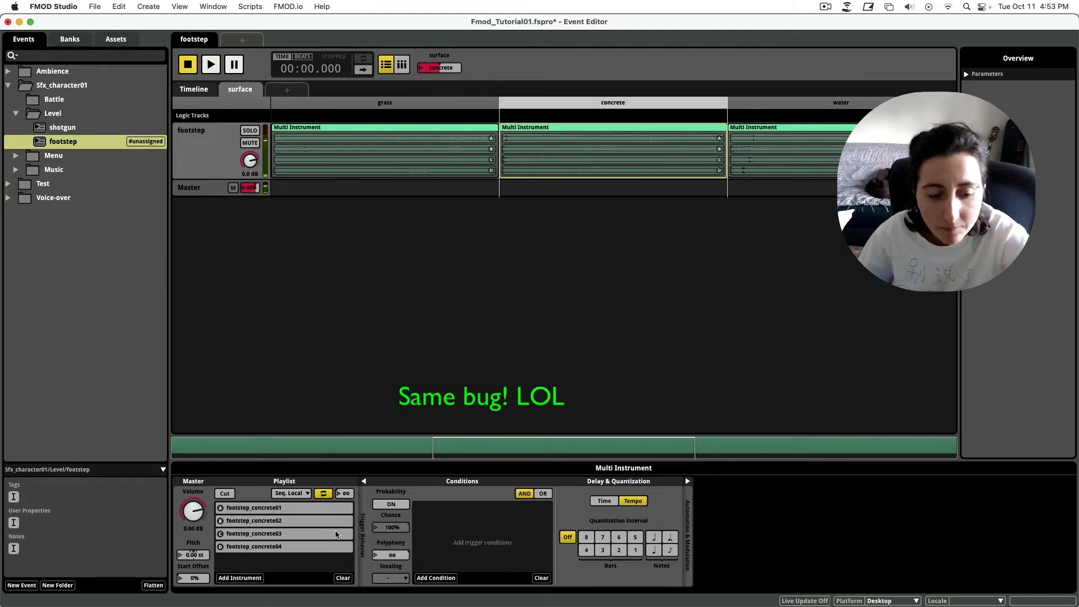
key("space")
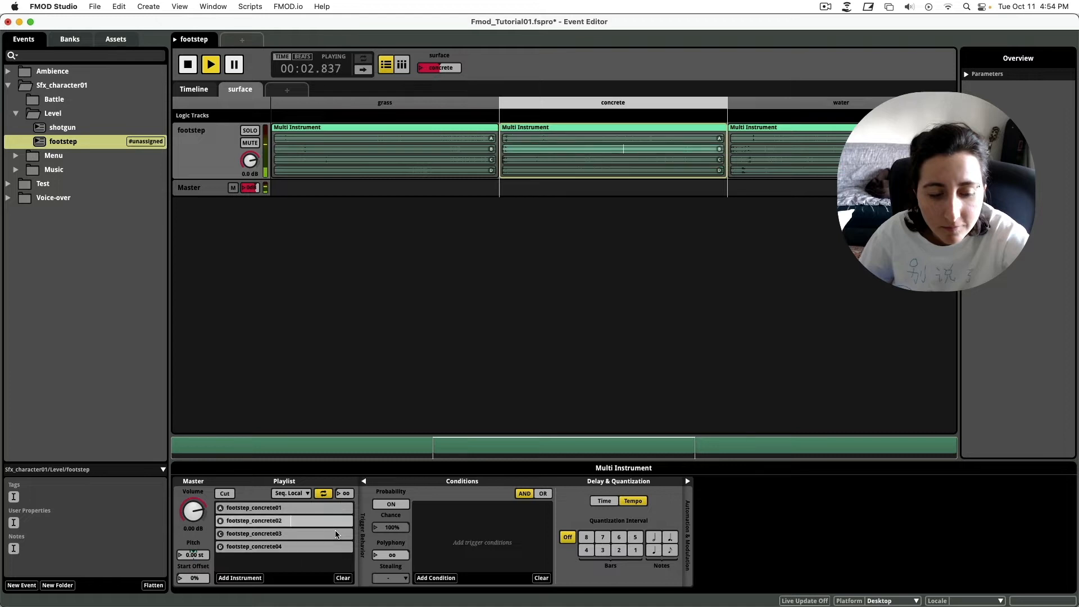
key("space")
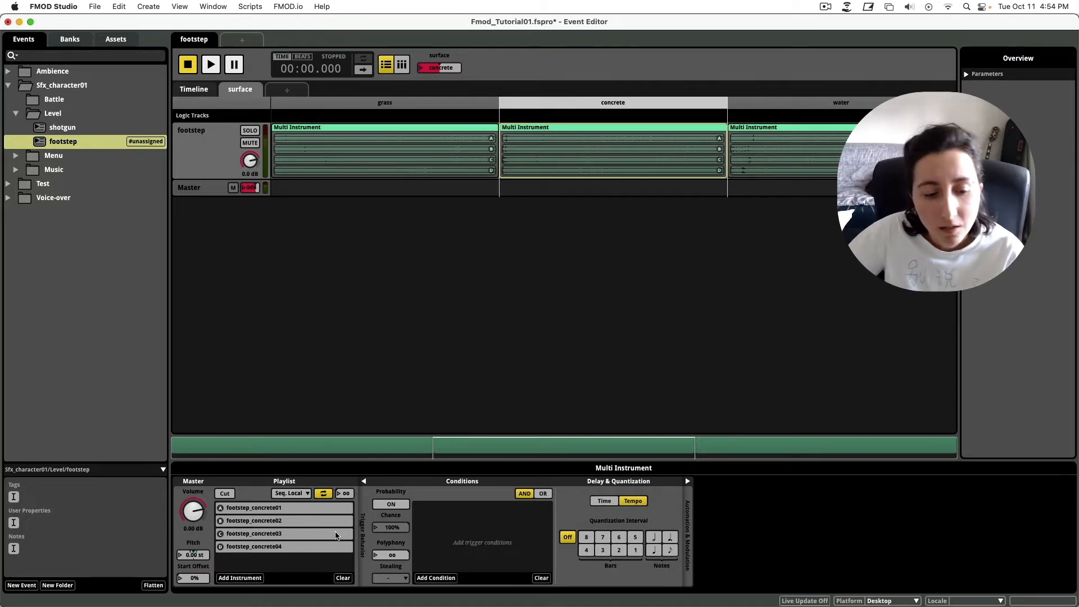
Switch the concrete playlist to Sequential – Global Scope and audition it several times.
left_click(298, 494)
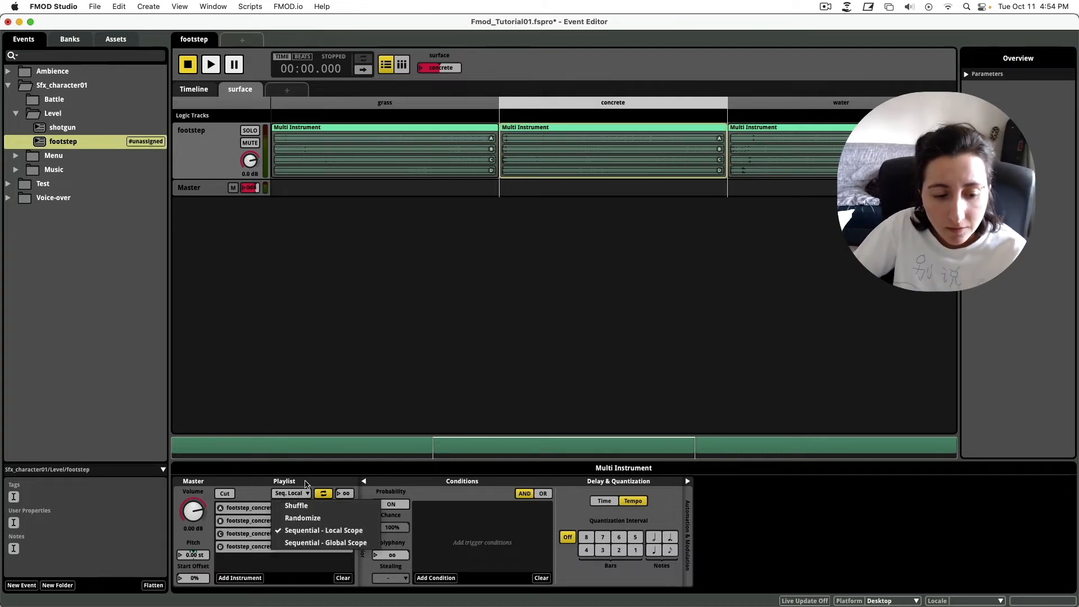
left_click(324, 543)
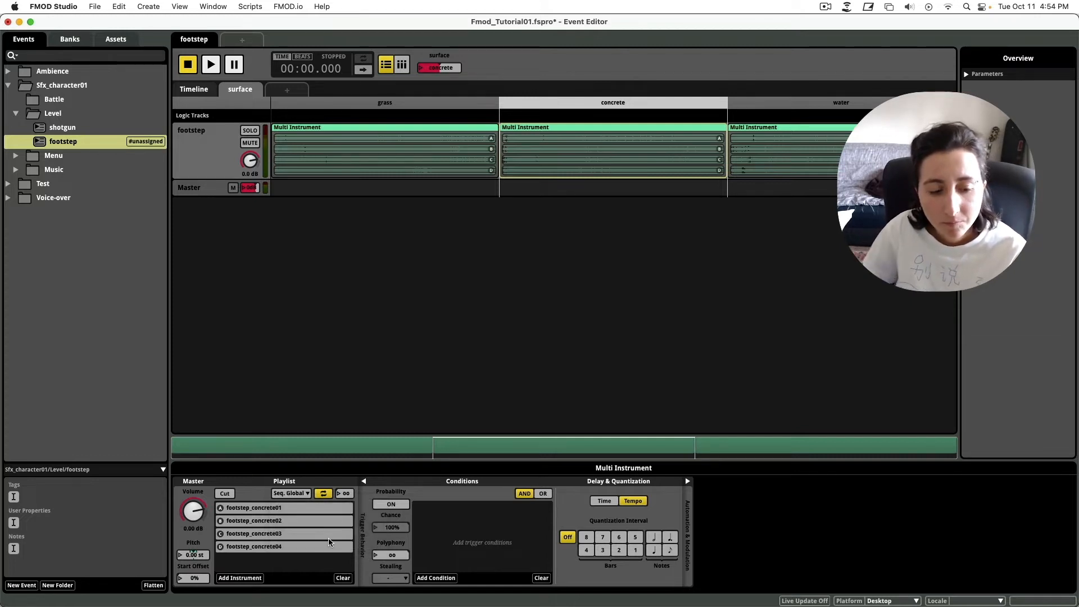
key("space")
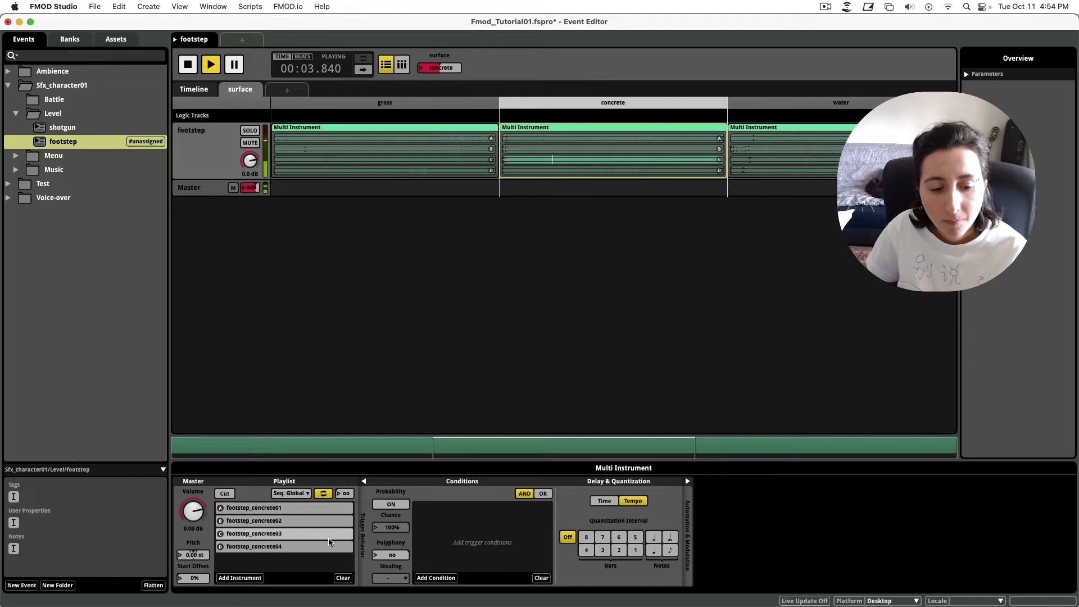
key("space")
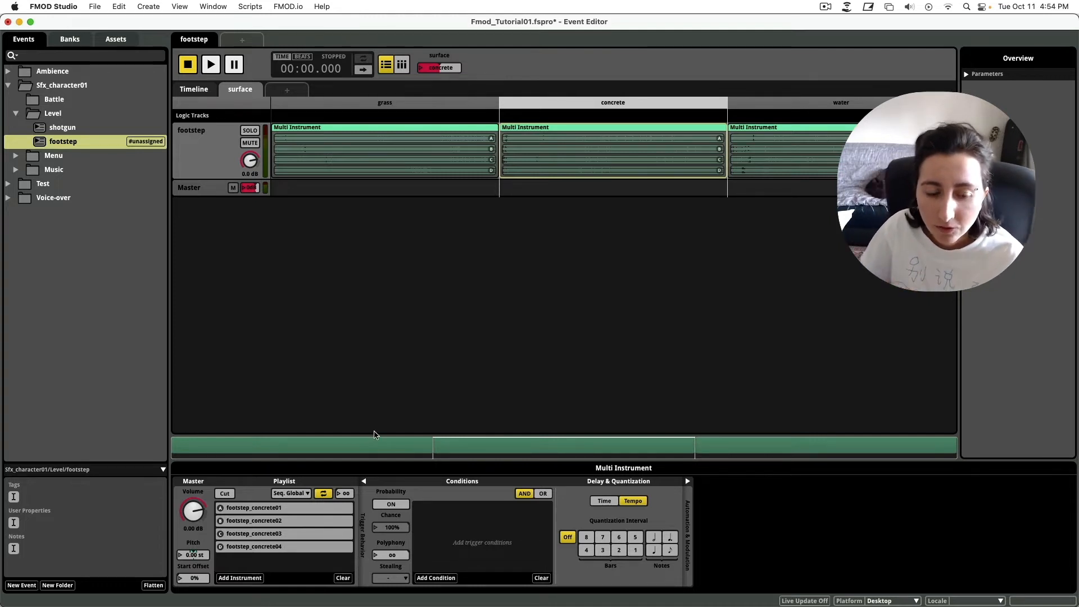
key("space")
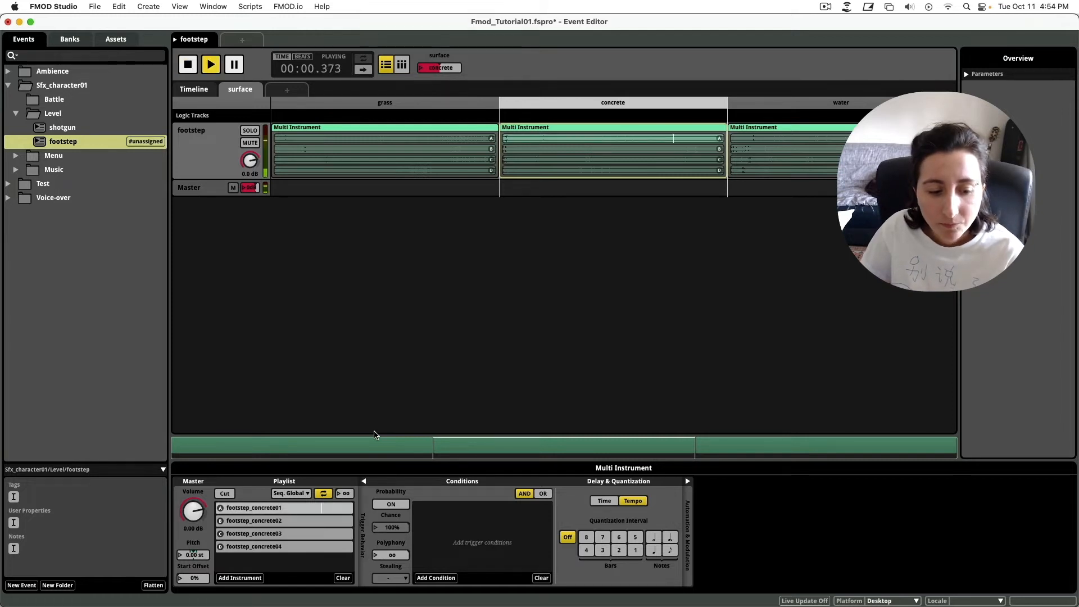
key("space")
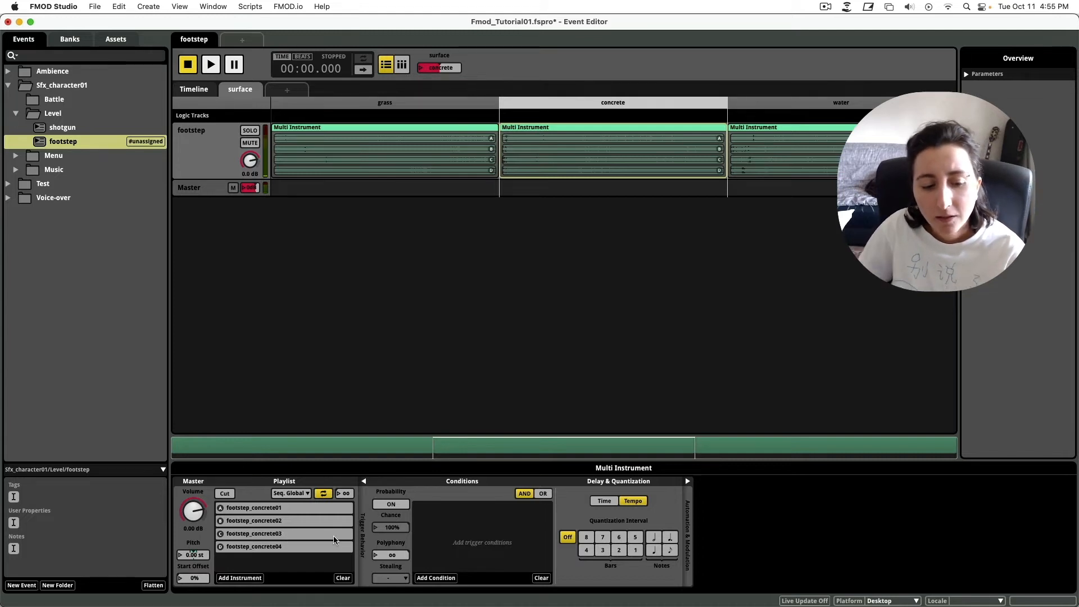
key("space")
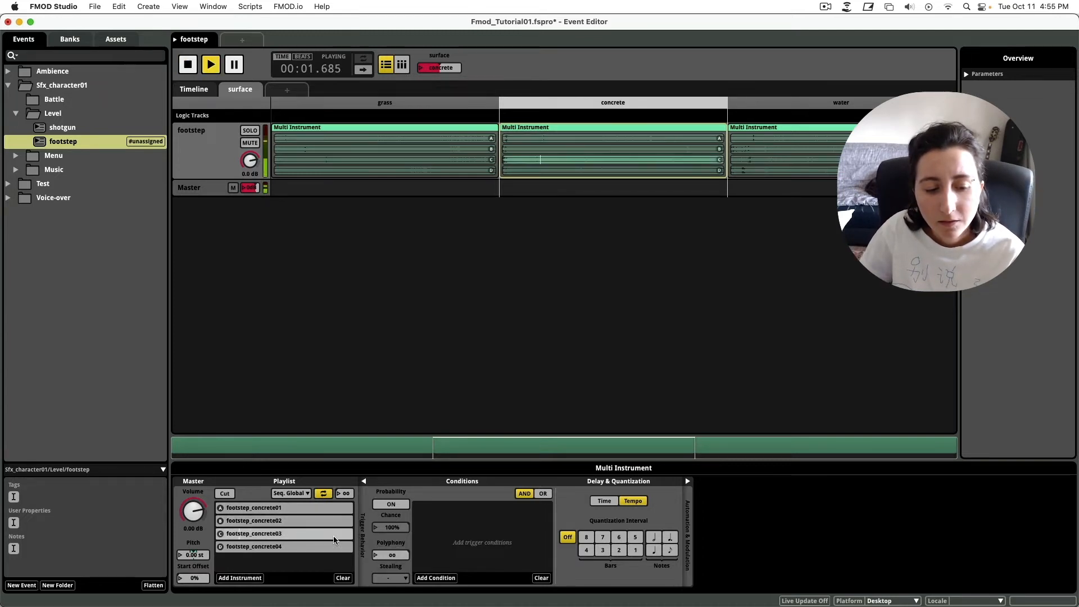
key("space")
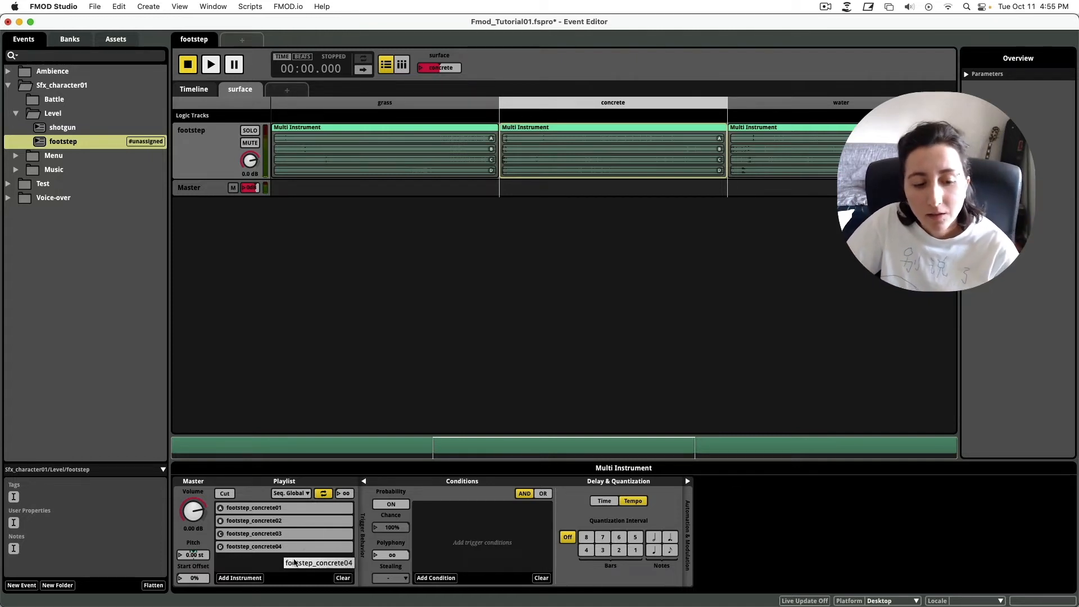
left_click(298, 495)
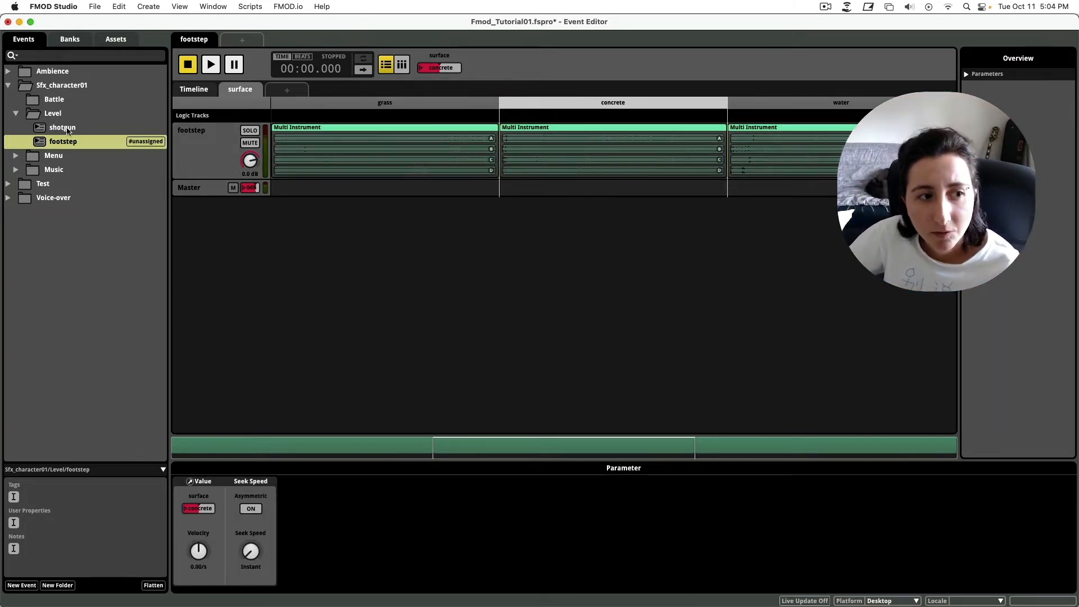
Create a new 2D action event named trialsfx in the Level folder.
left_click(81, 116)
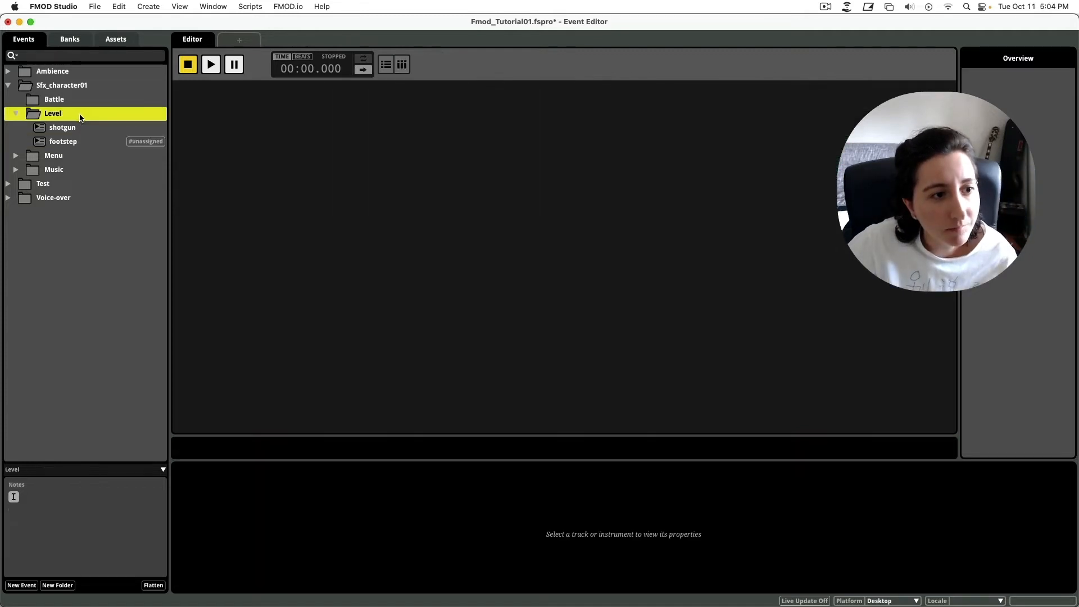
right_click(80, 116)
mouse_move(137, 124)
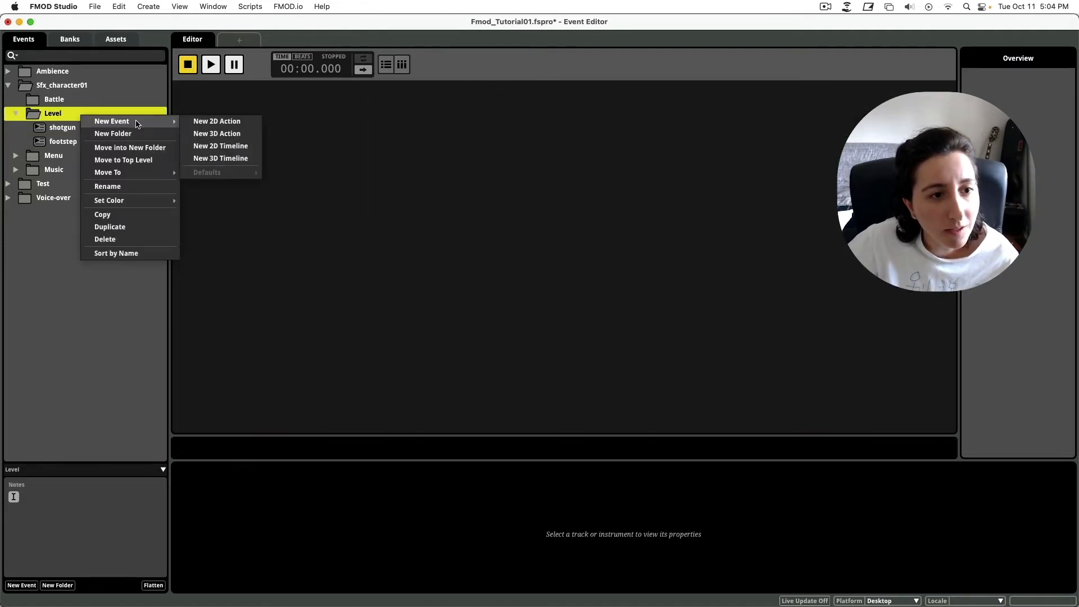
left_click(237, 122)
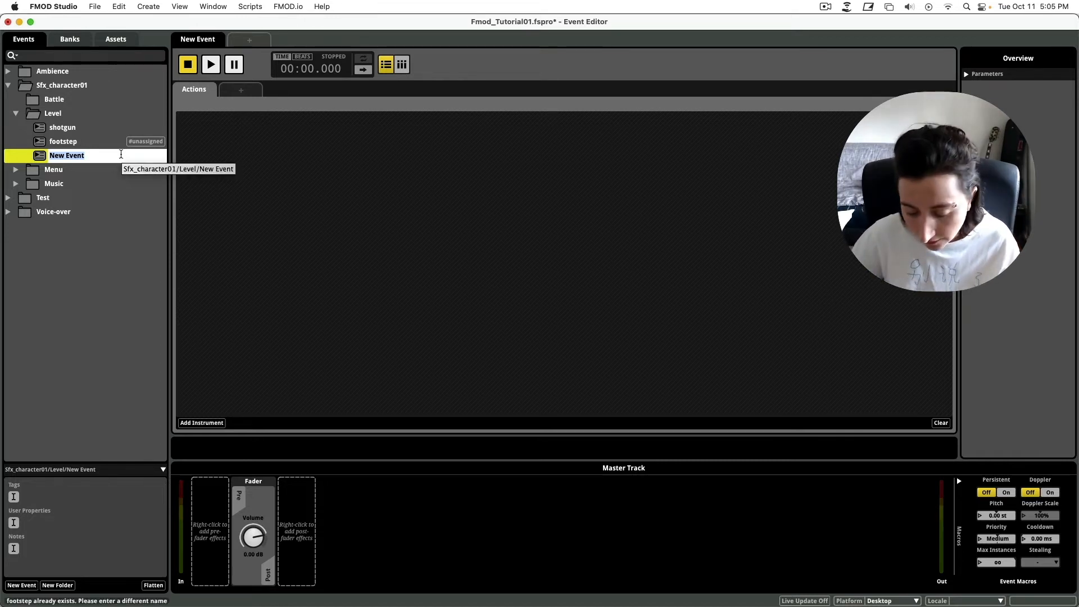
key("BackSpace")
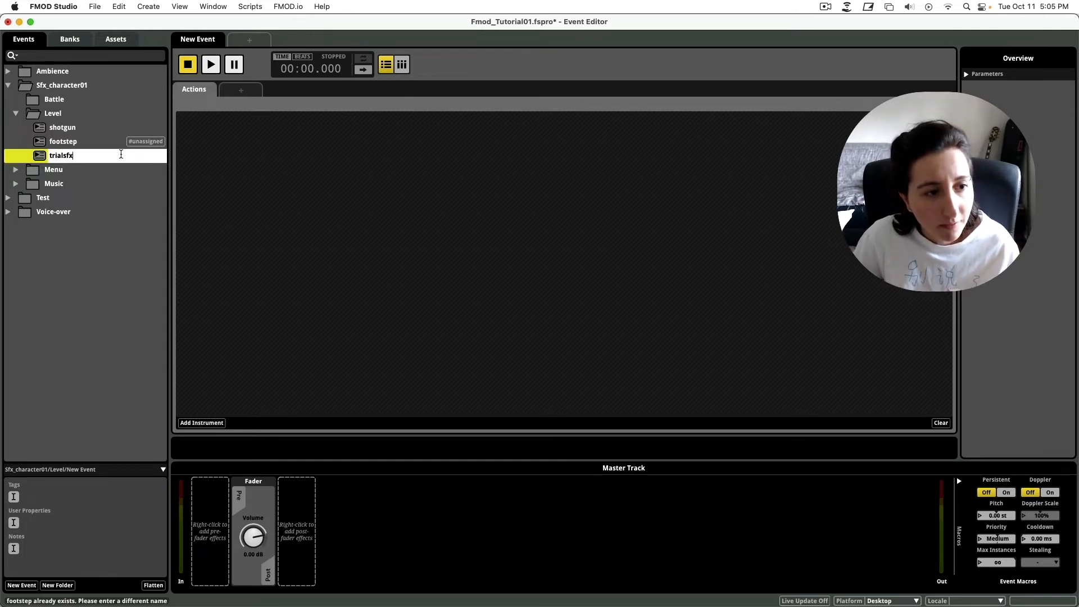
key("Return")
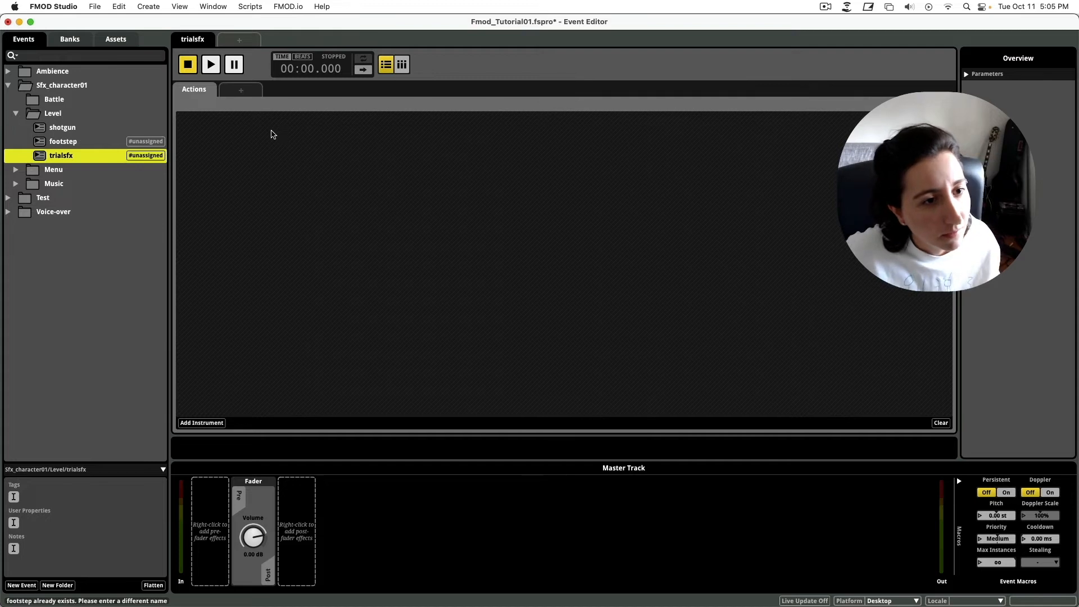
Open the Audio Bin with the trialsfx event selected in the editor.
left_click(67, 145)
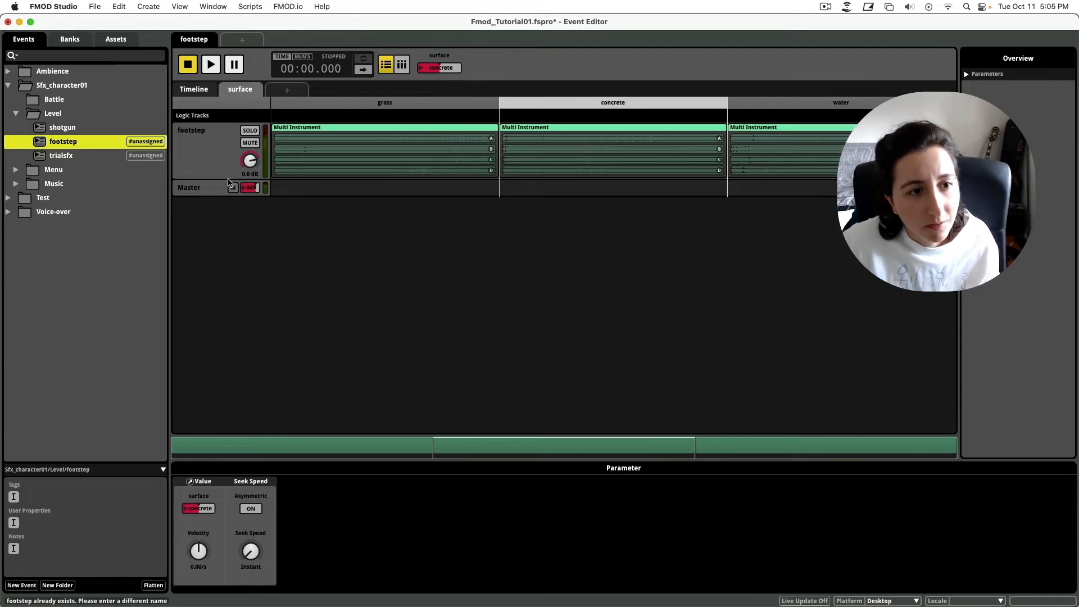
left_click(72, 159)
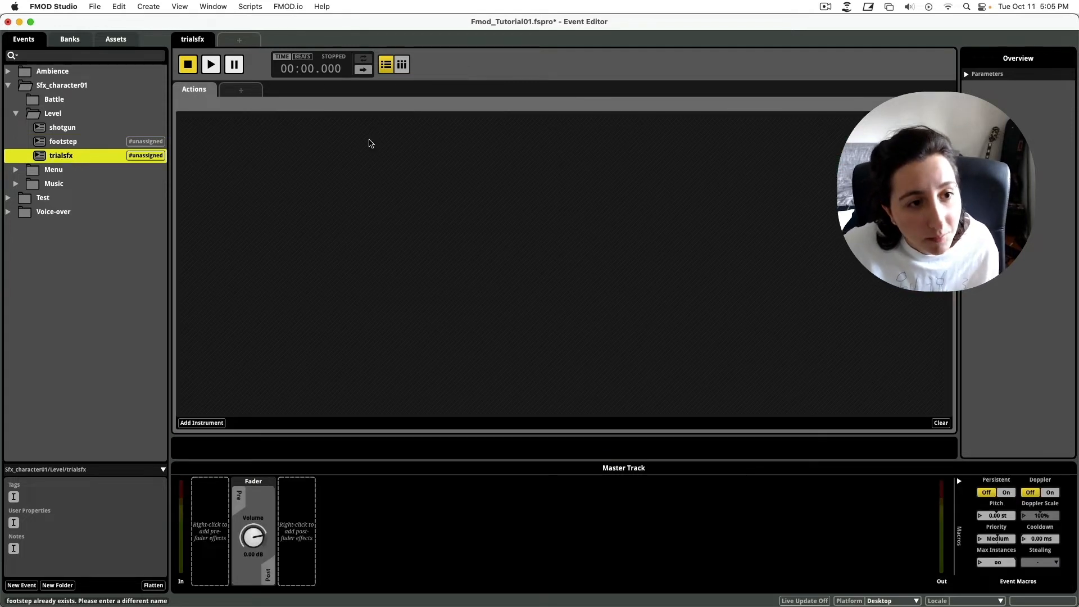
key("super+6")
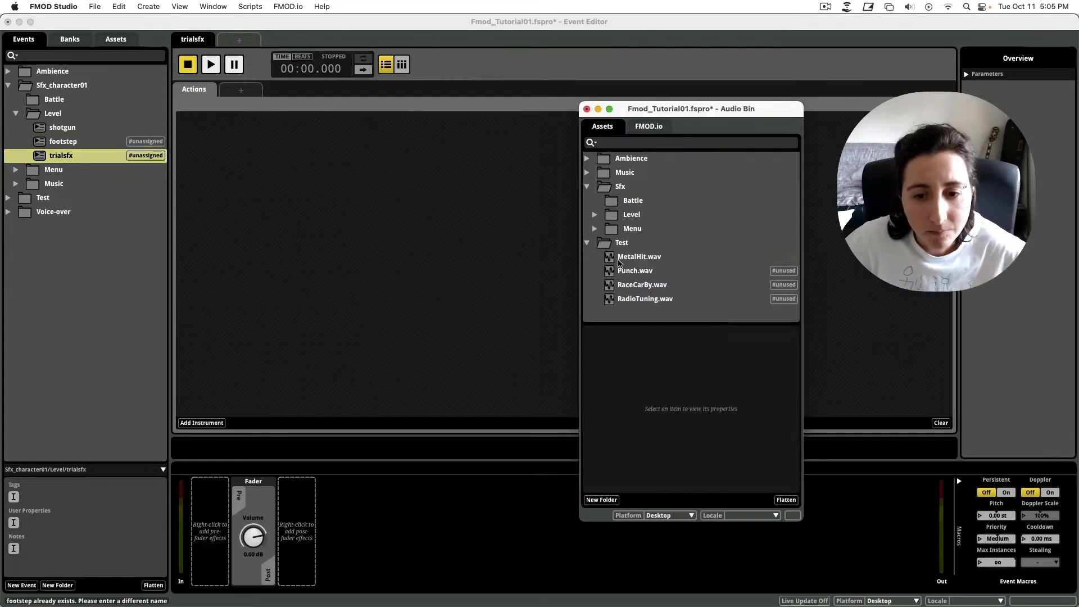
Place MetalHit.wav on the trialsfx action sheet and add a surface parameter sheet.
left_click(640, 258)
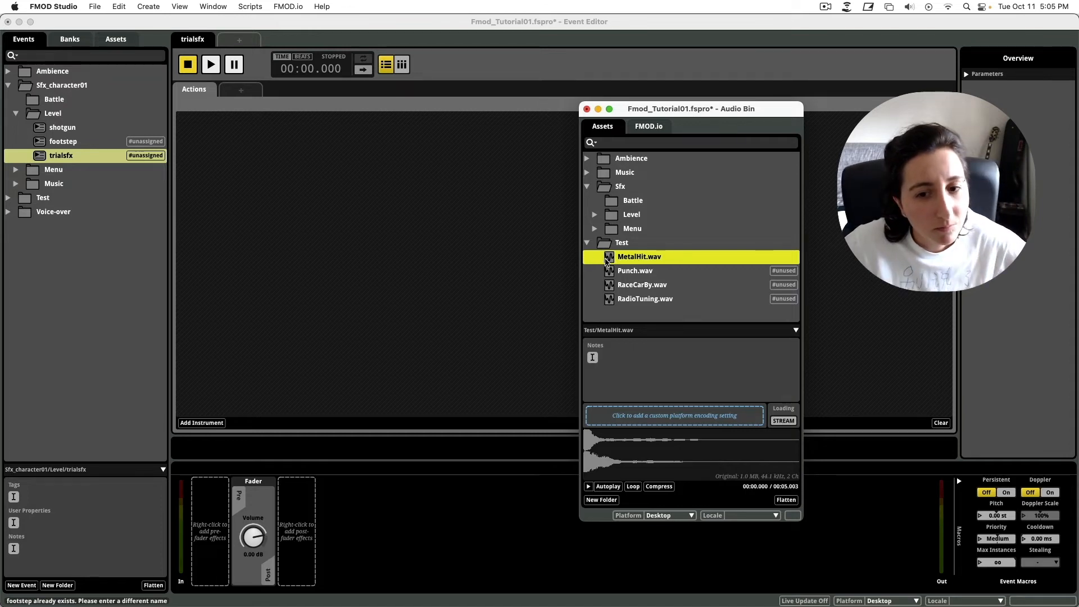
left_click_drag(626, 260, 205, 143)
left_click(241, 90)
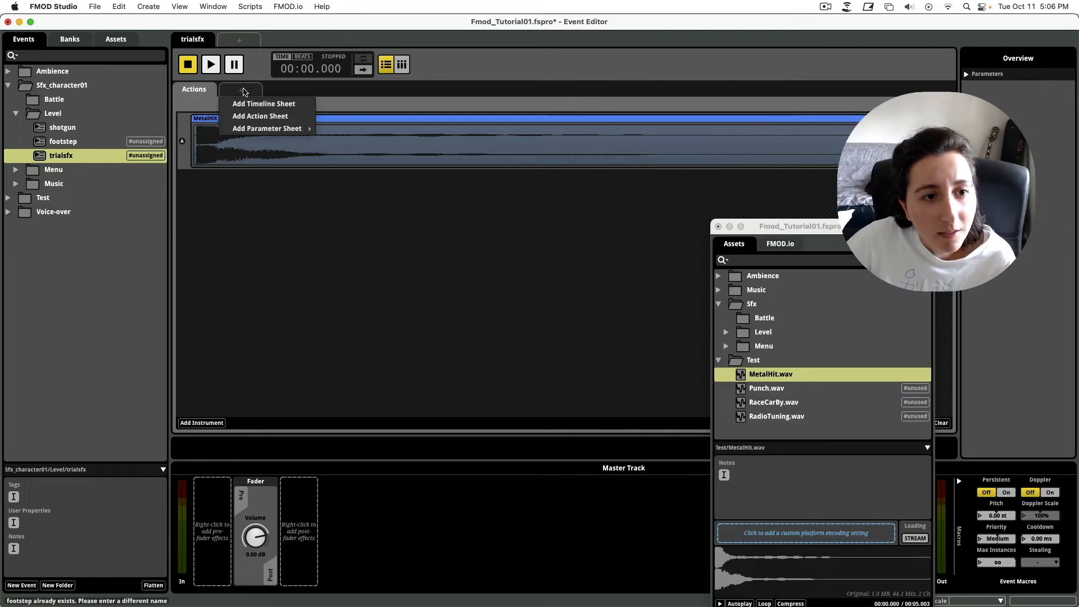
mouse_move(278, 130)
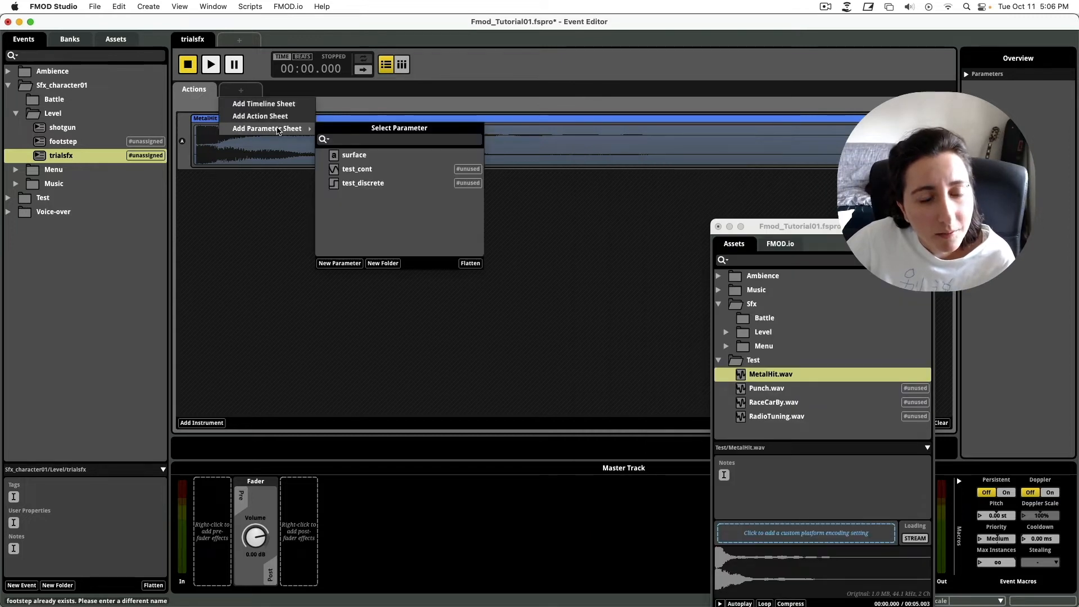
left_click(354, 154)
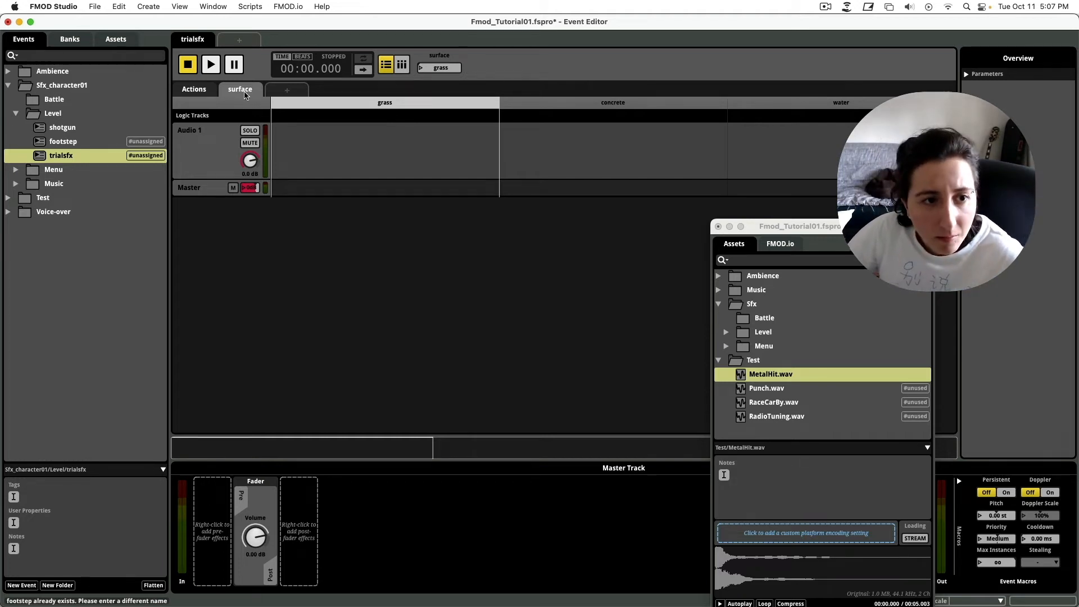
left_click(191, 91)
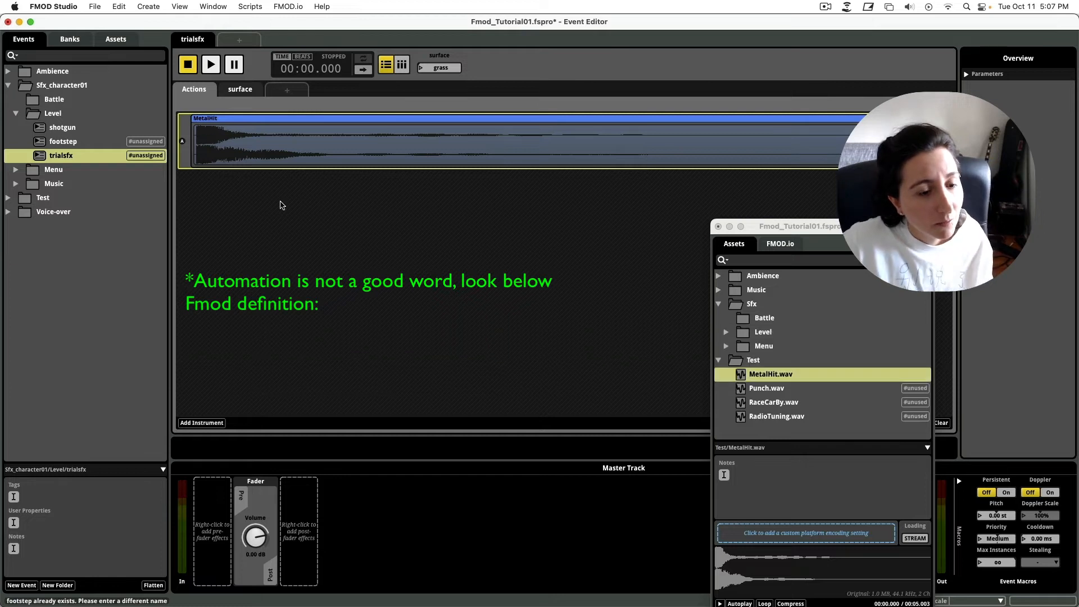
Add Punch.wav and RadioTuning.wav as tracks beside MetalHit, then play and pause the event.
left_click(222, 148)
left_click(222, 148)
key("super+Tab")
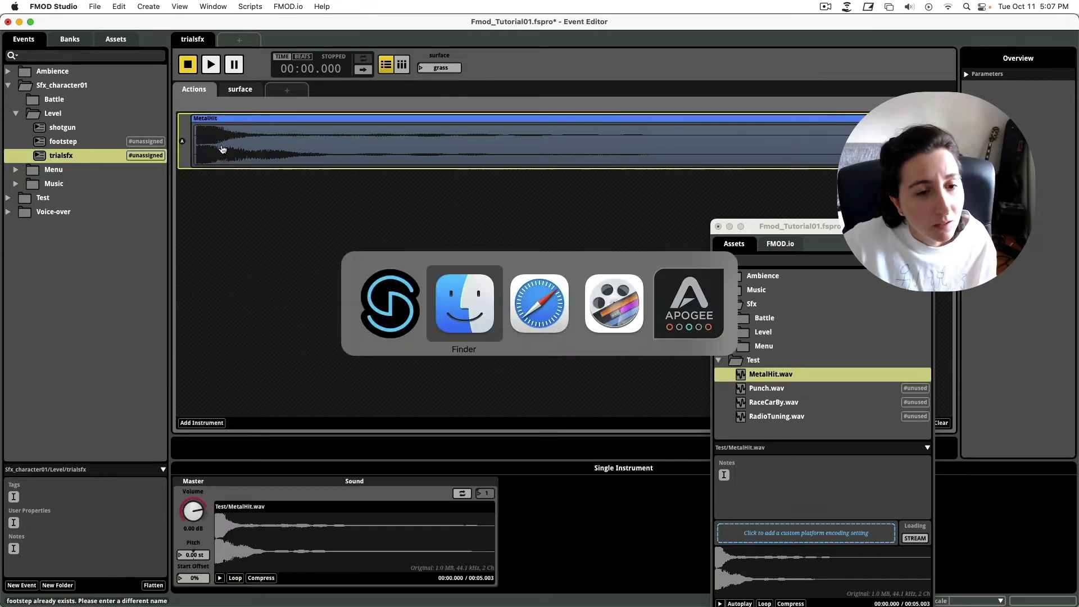
left_click(766, 389)
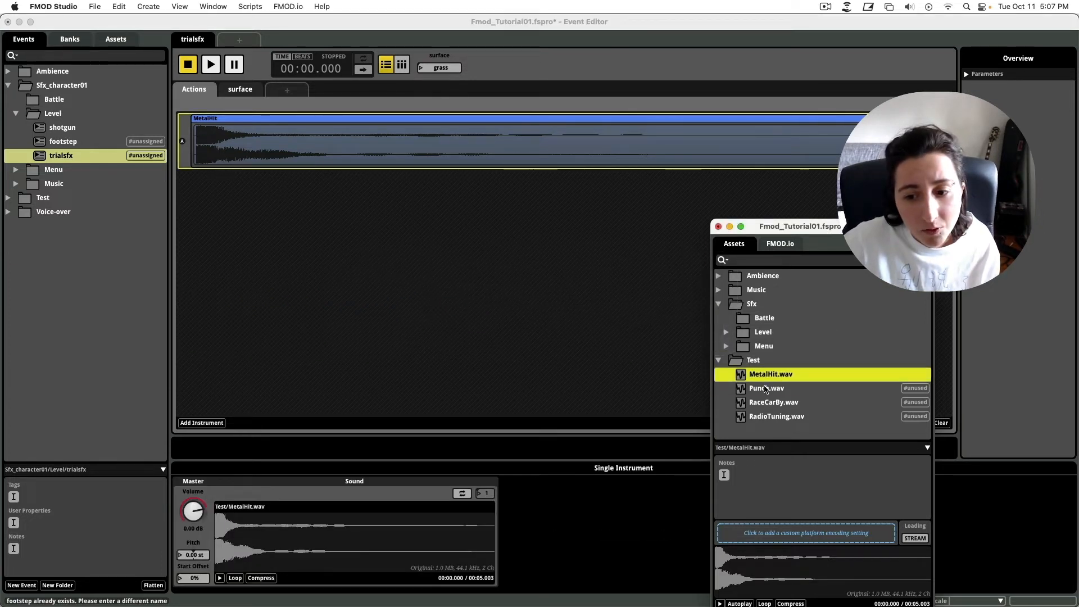
left_click_drag(765, 388, 383, 218)
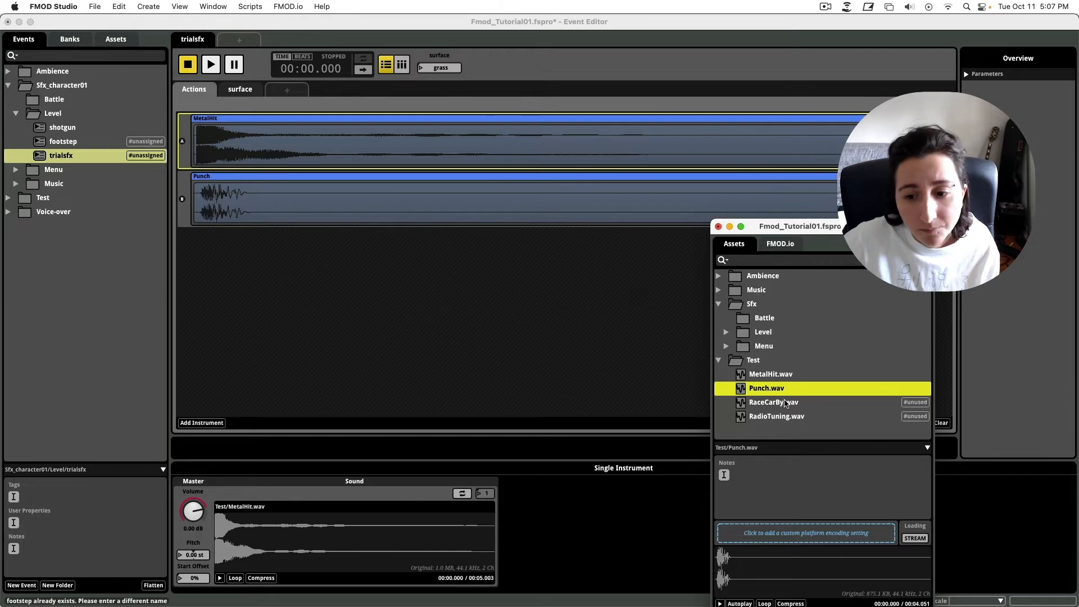
left_click_drag(784, 402, 294, 259)
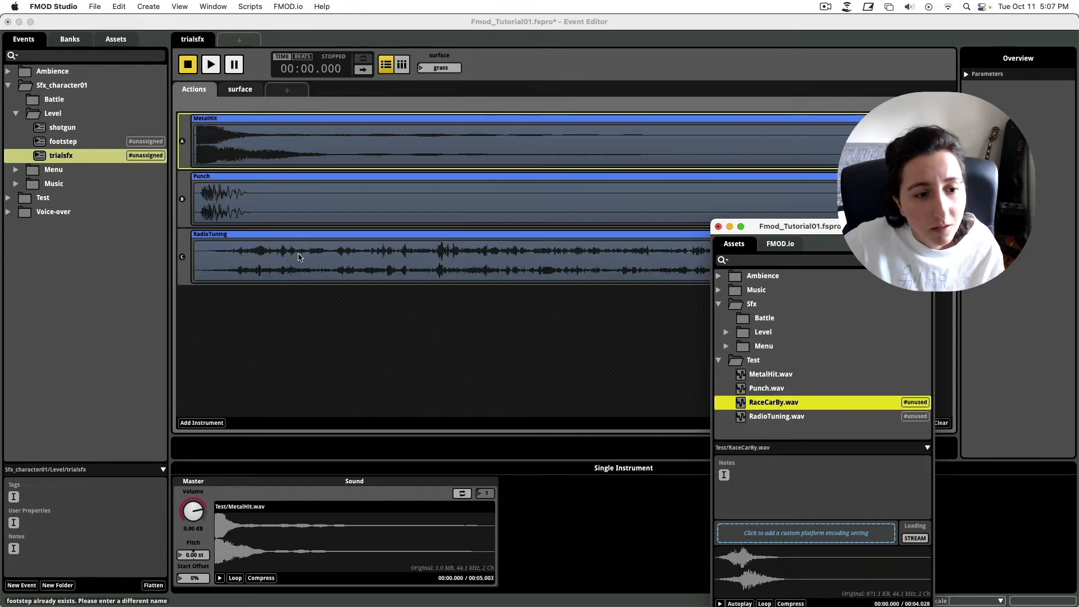
left_click(298, 374)
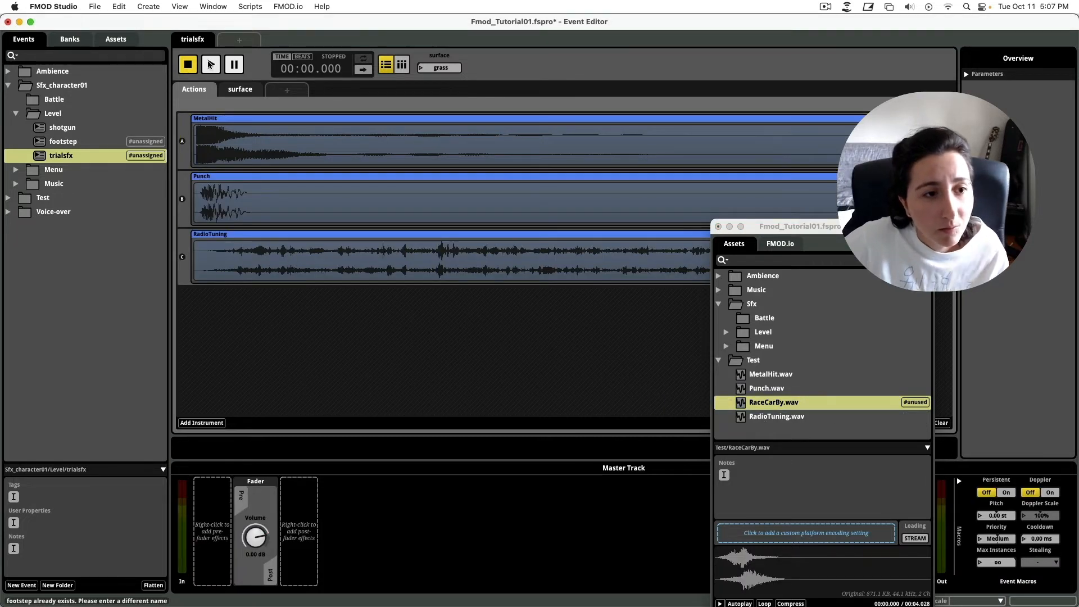
left_click(212, 66)
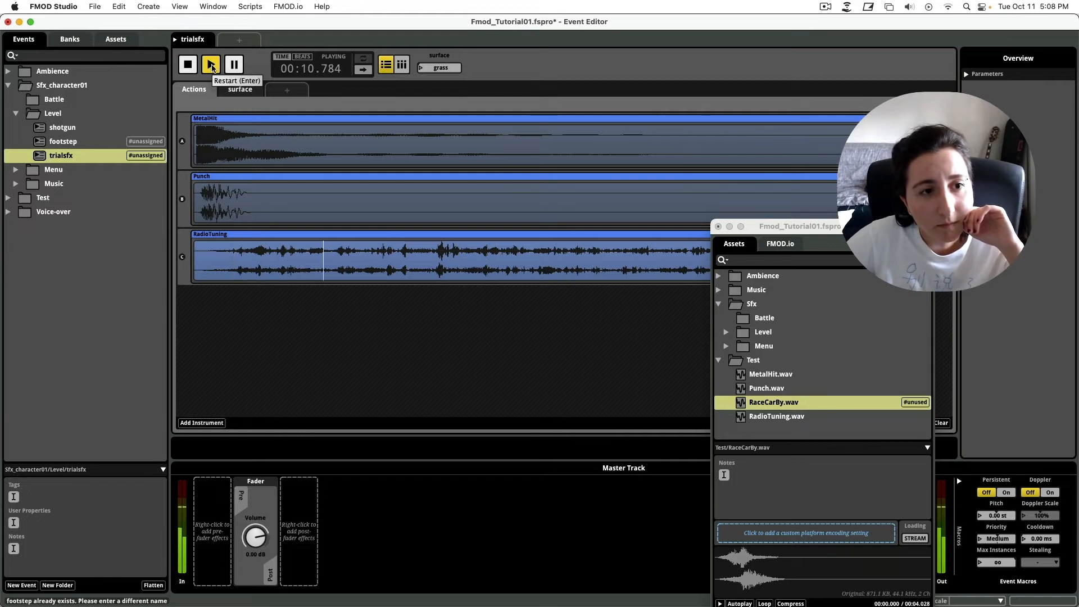
left_click(235, 65)
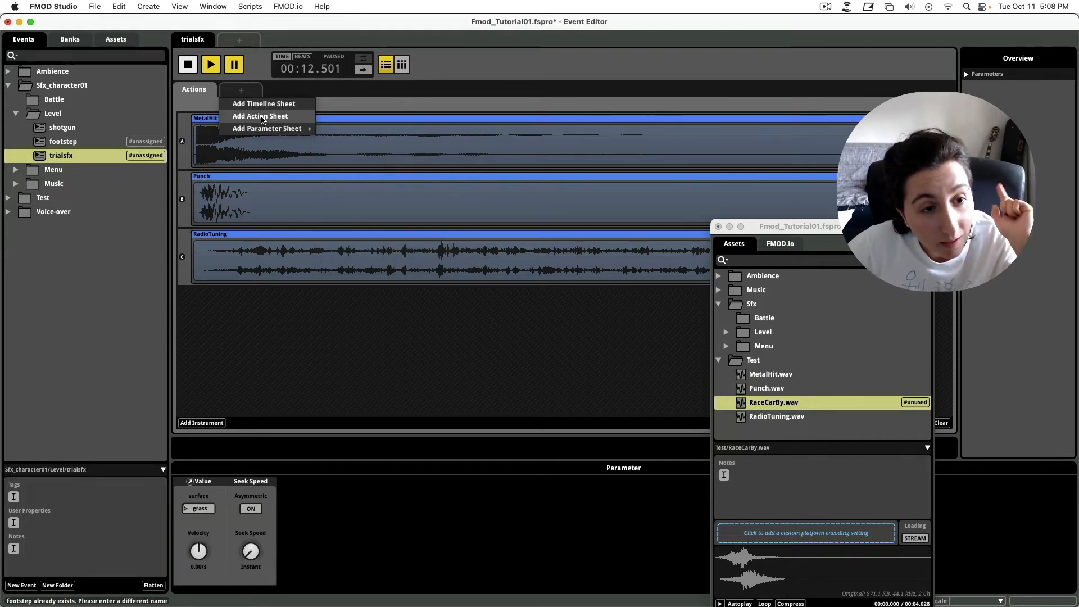
Add an empty Actions 2 sheet and place buttom.wav and RaceCarBy.wav on it.
left_click(261, 116)
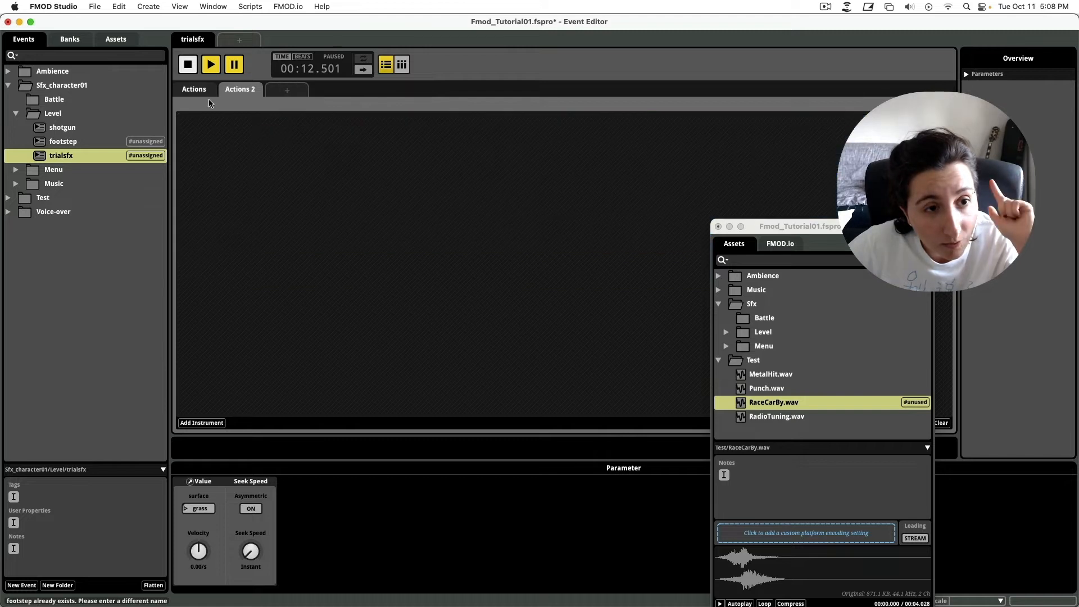
left_click(184, 90)
left_click(234, 91)
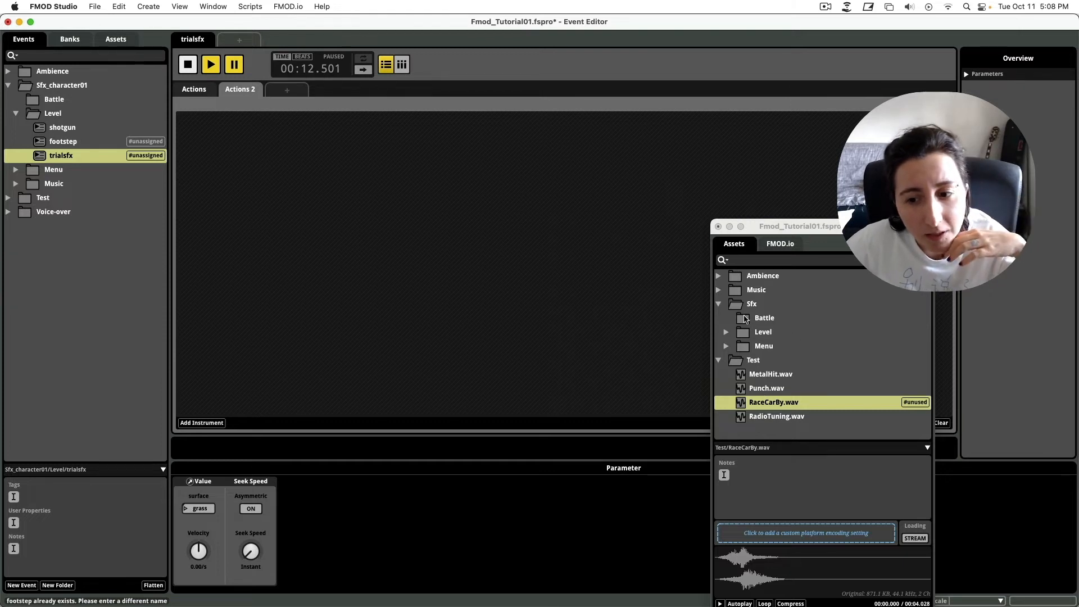
left_click(726, 346)
left_click_drag(834, 228, 715, 154)
left_click_drag(641, 285, 284, 194)
left_click(669, 356)
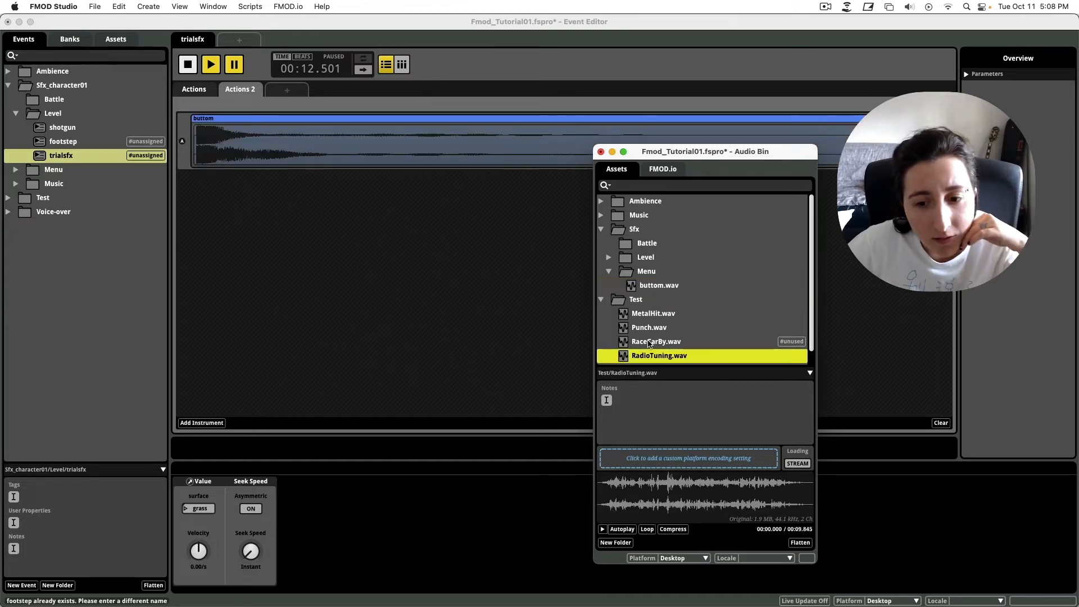
left_click(643, 342)
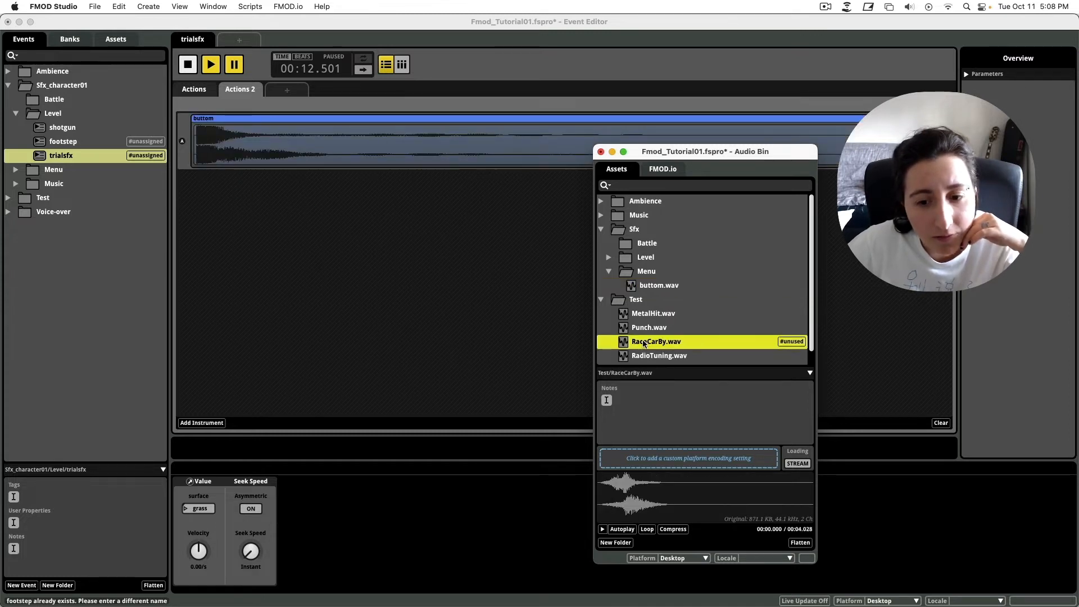
Restart the event's playback and switch between the Actions and Actions 2 sheets.
left_click(190, 92)
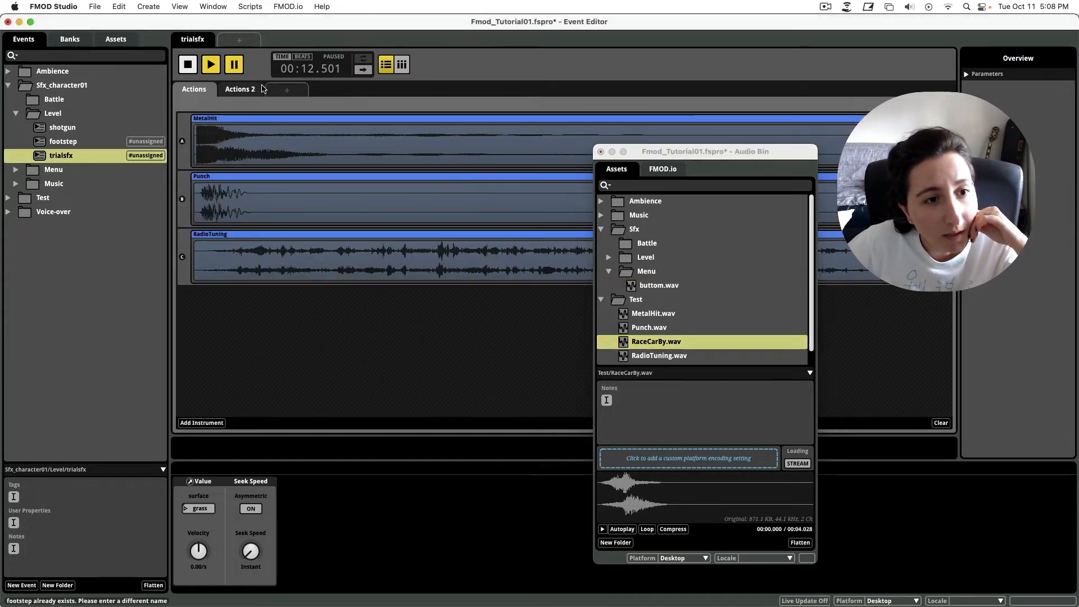
left_click(190, 68)
left_click(210, 66)
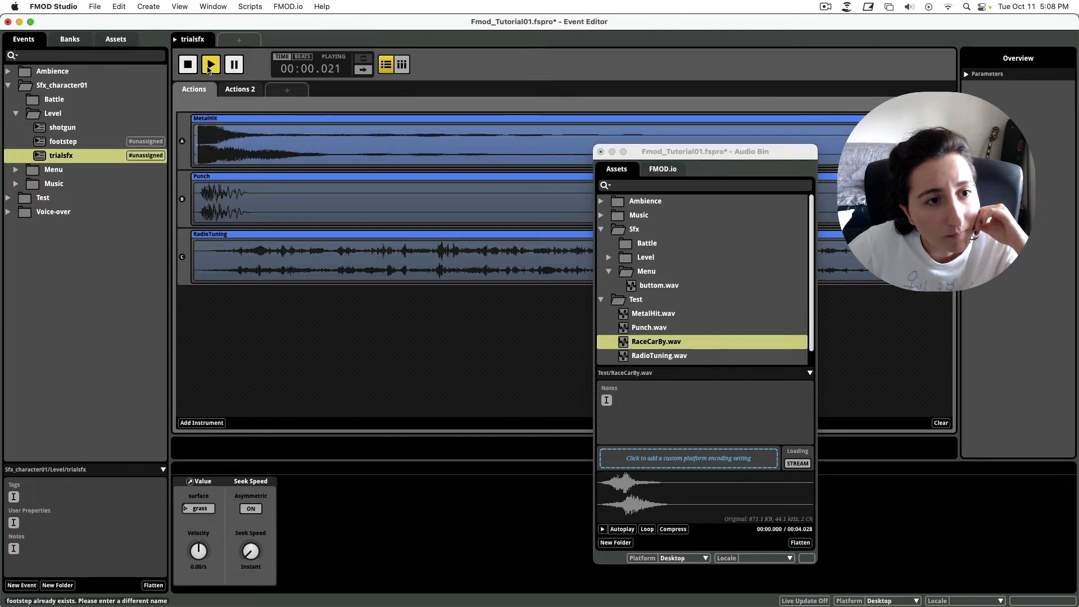
left_click(240, 90)
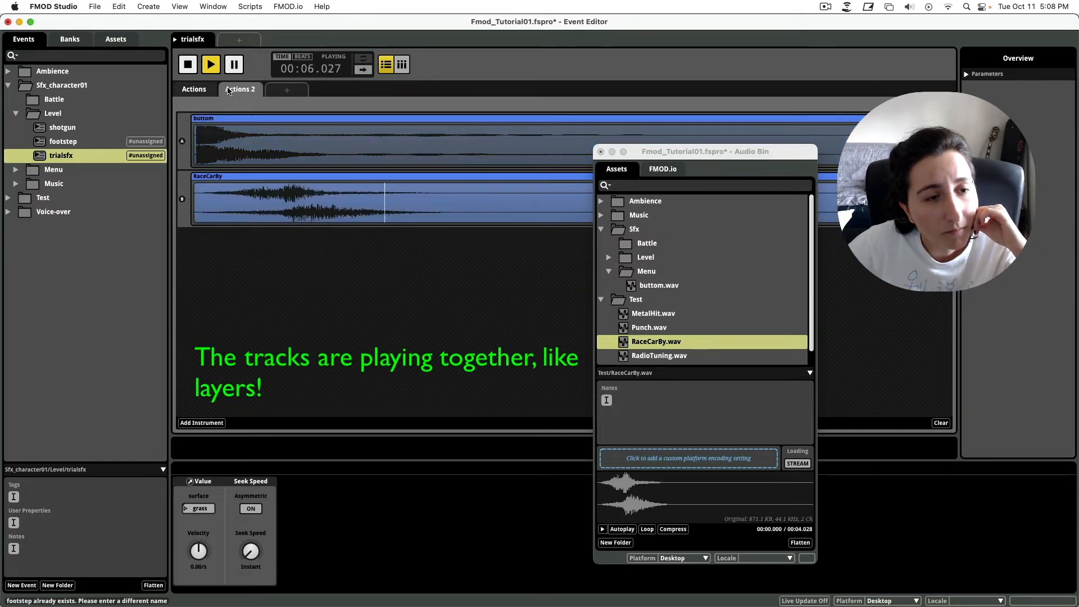
left_click(194, 88)
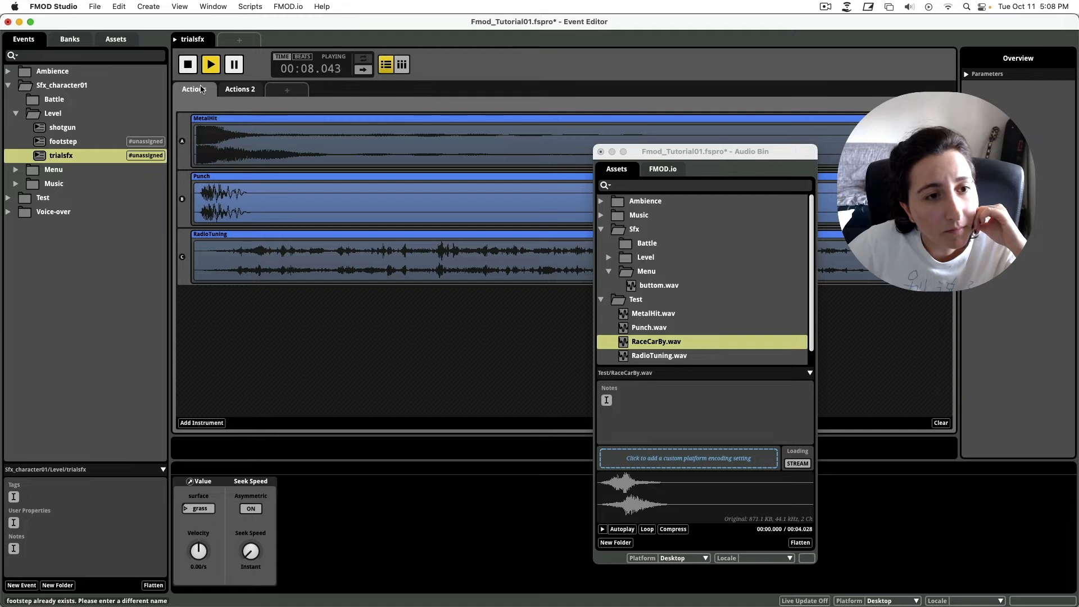
left_click(228, 89)
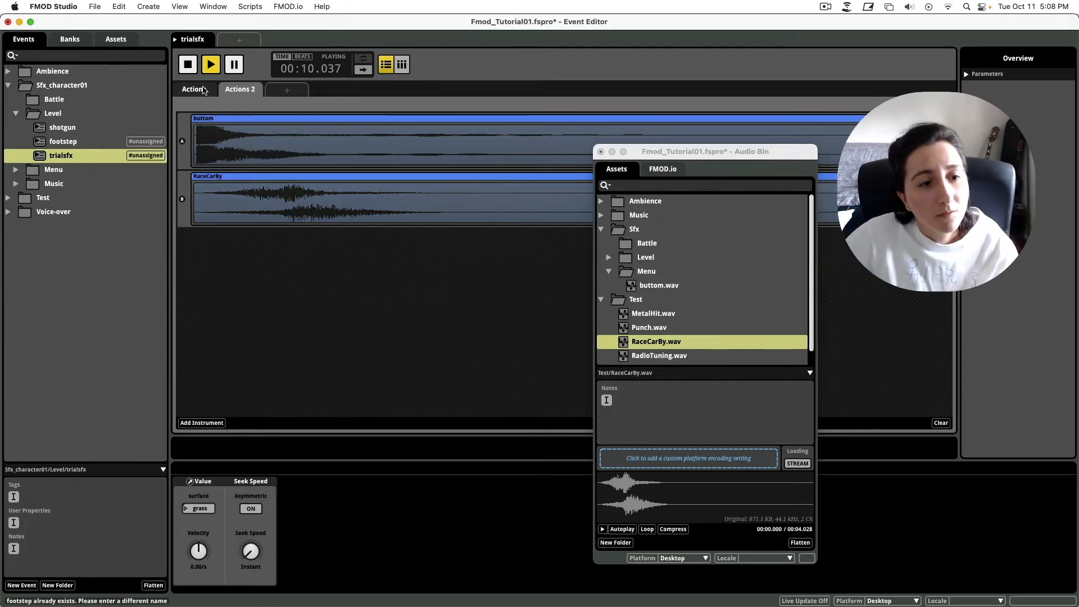
key("space")
Compare the two action sheets again, then open and dismiss the add-sheet menu unused.
left_click(204, 90)
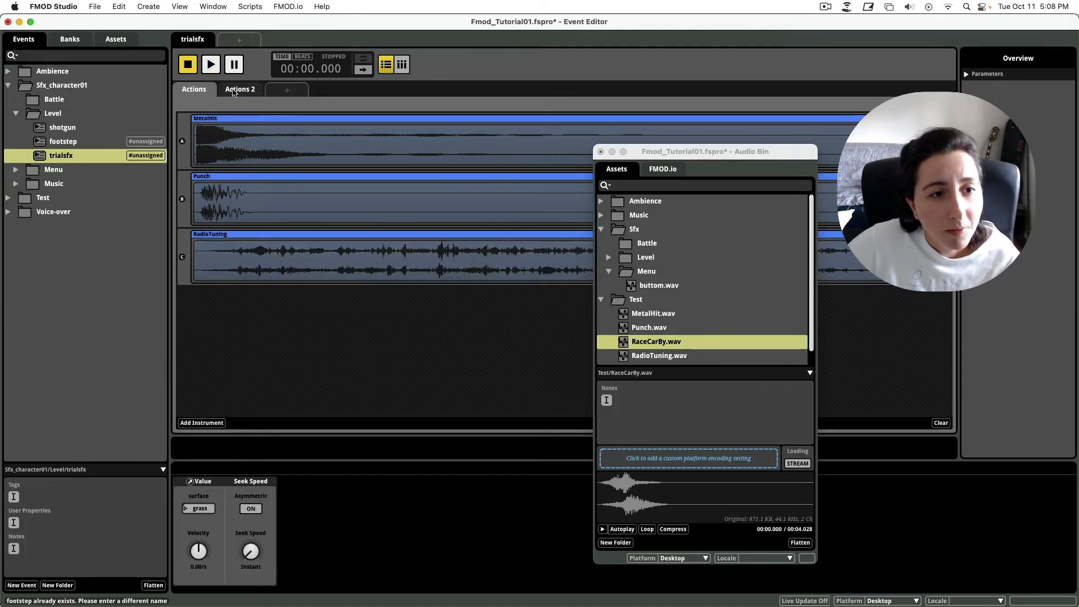
left_click(239, 90)
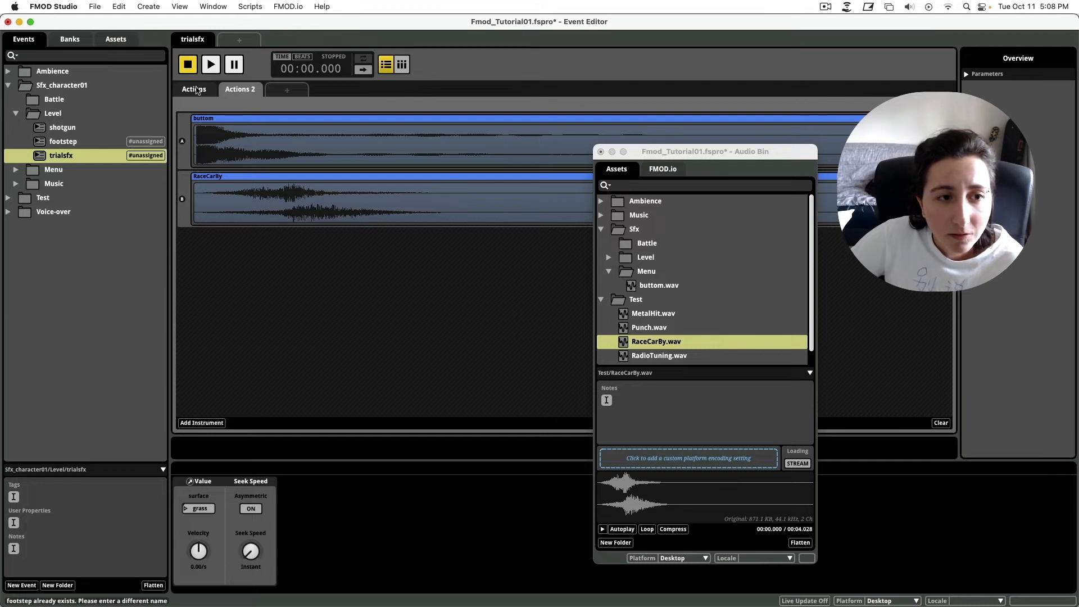
left_click(196, 92)
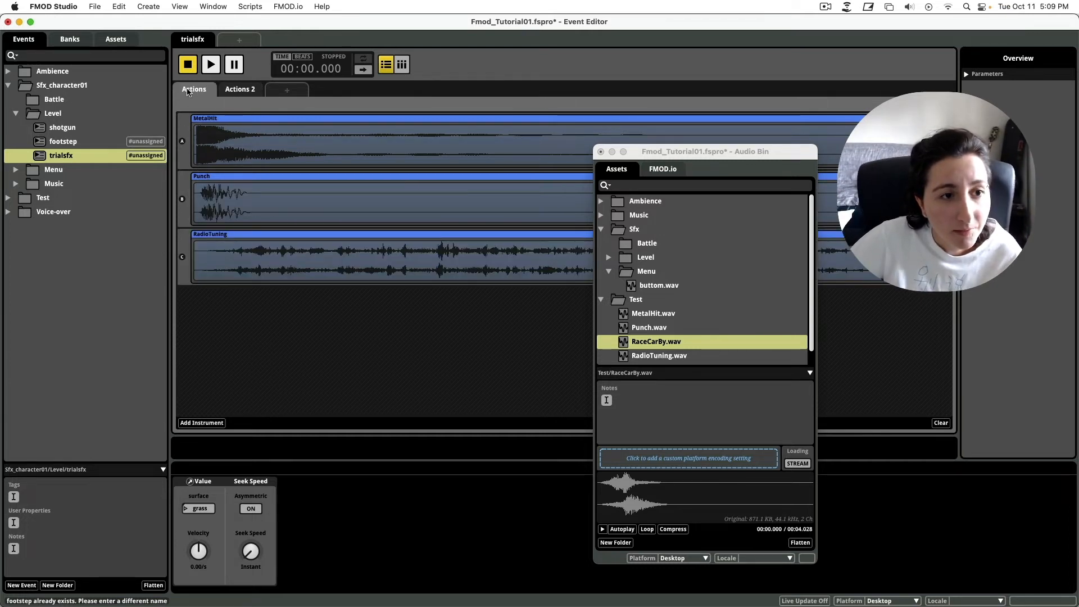
left_click(241, 90)
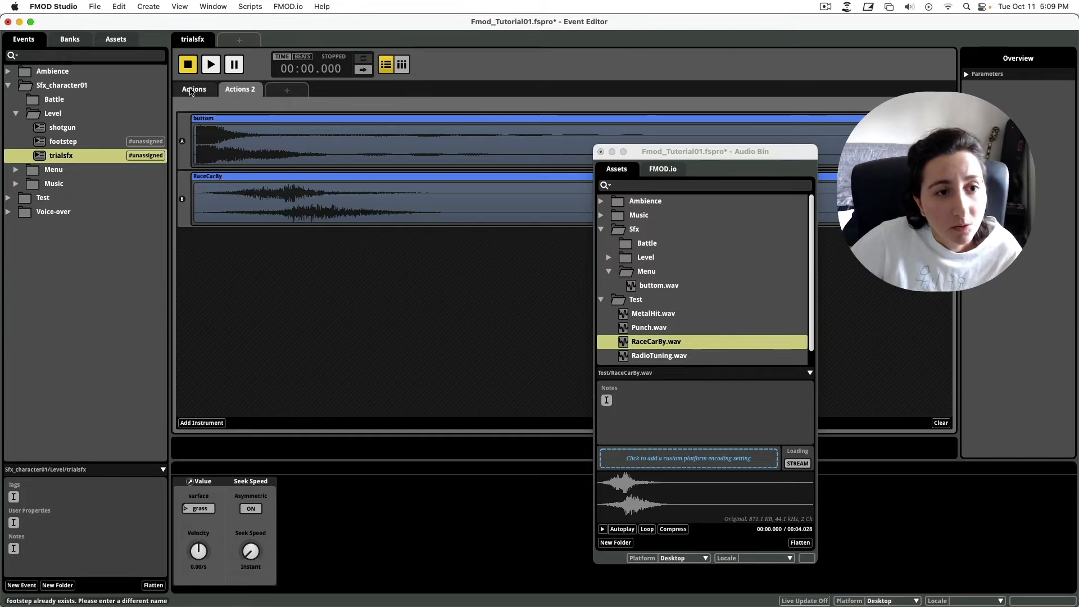
left_click(192, 91)
left_click(240, 90)
left_click(287, 90)
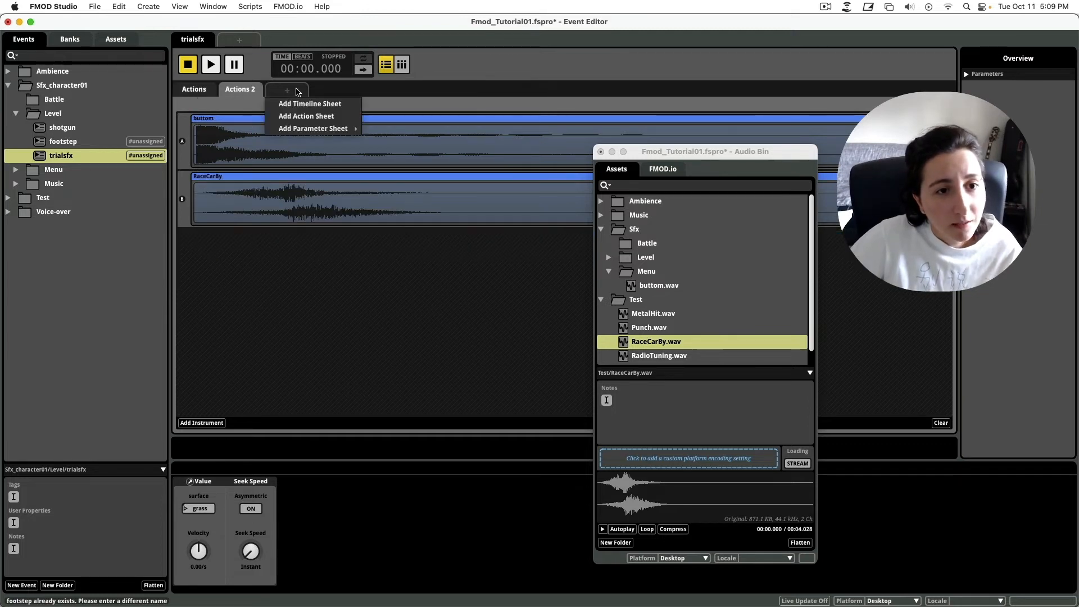
left_click(332, 91)
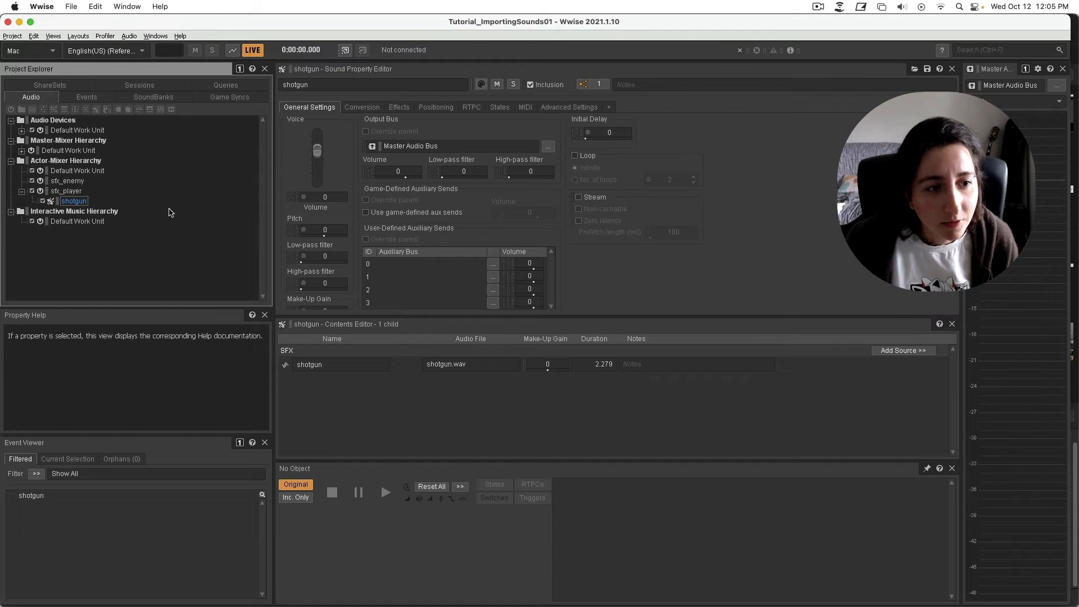
Open the Audio File Importer for sfx_player and add the Sounds/Sfx/footsteps folder.
left_click(67, 191)
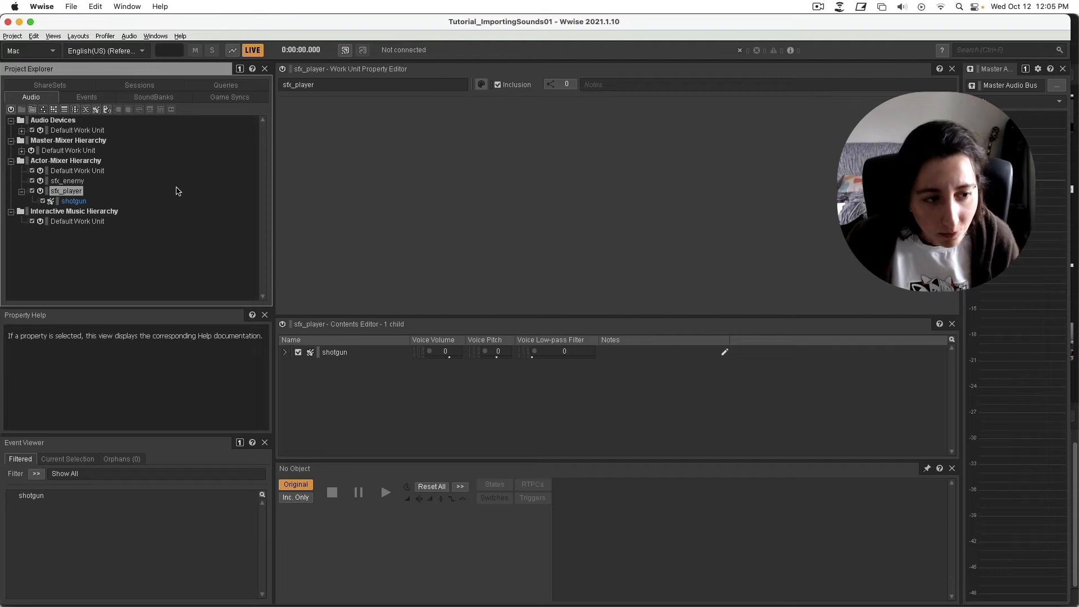
key("shift+i")
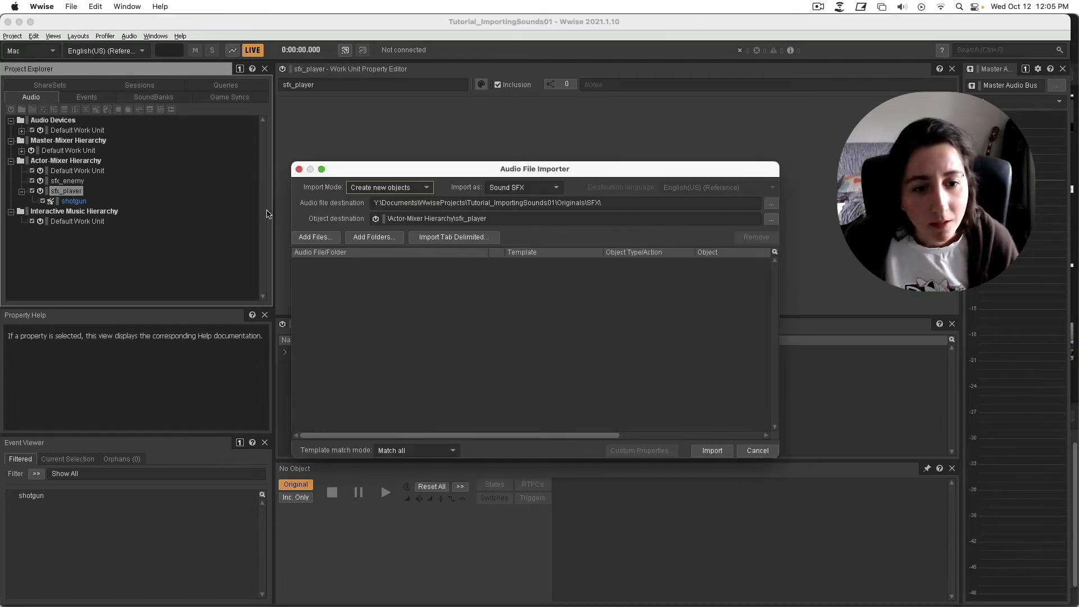
left_click(373, 237)
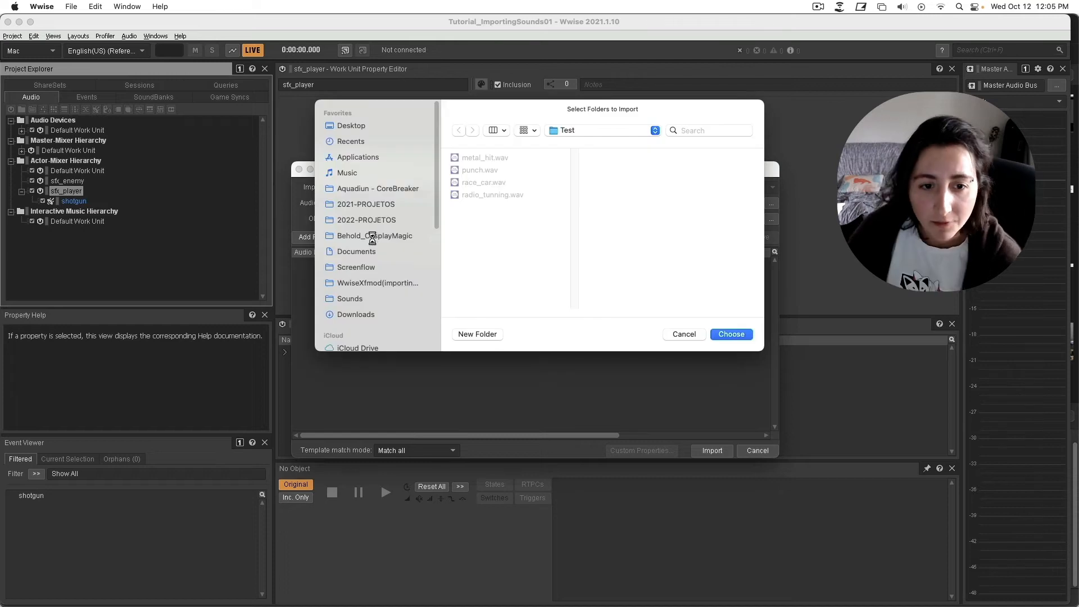
left_click(388, 304)
left_click(481, 182)
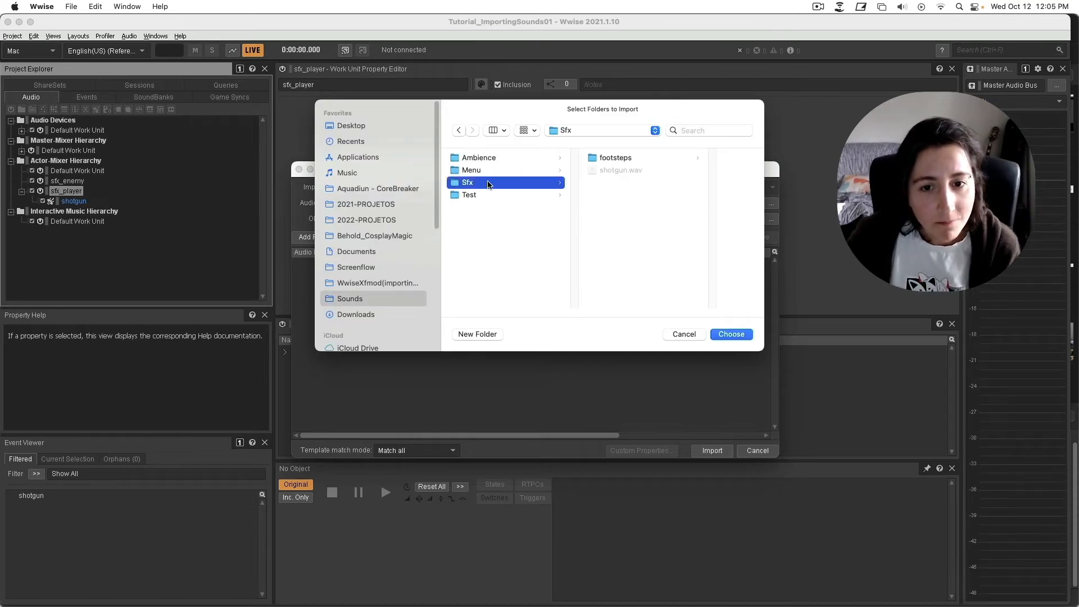
left_click(628, 160)
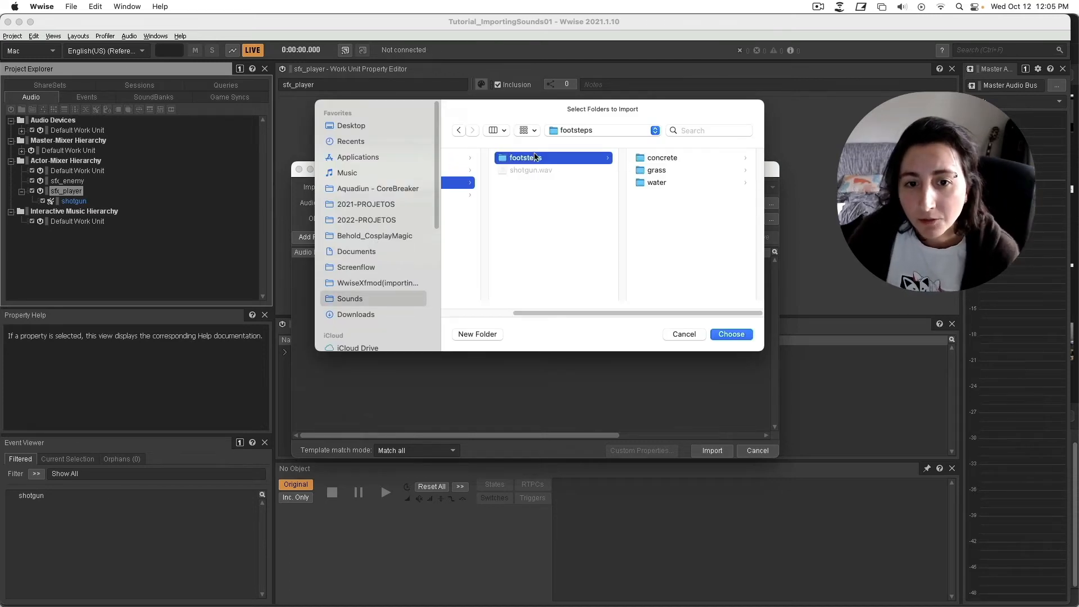
left_click(744, 335)
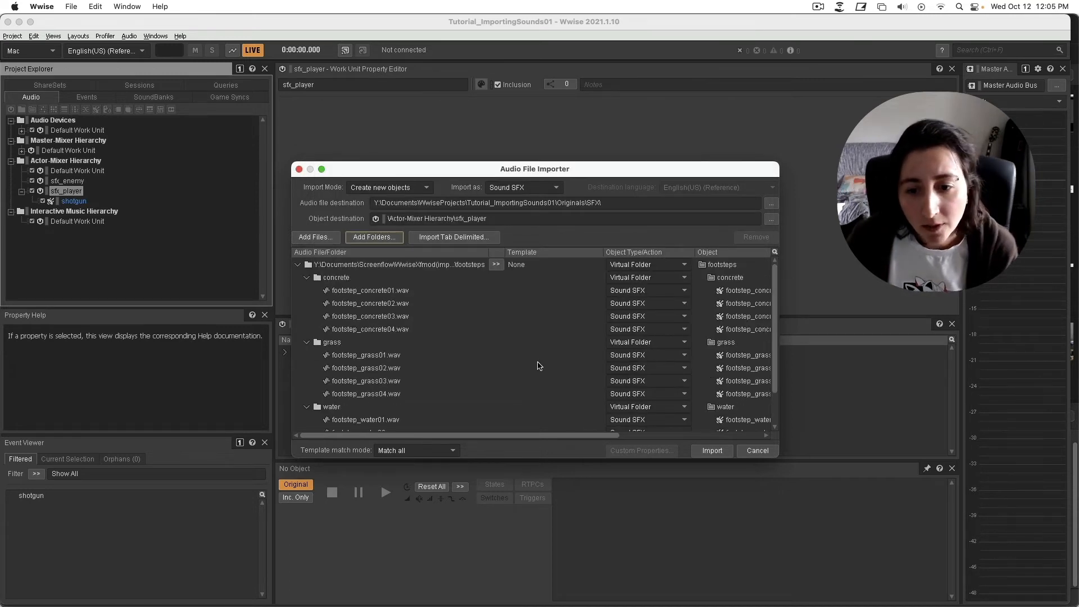
Import footsteps as a Switch Container, replacing existing audio files.
left_click(674, 266)
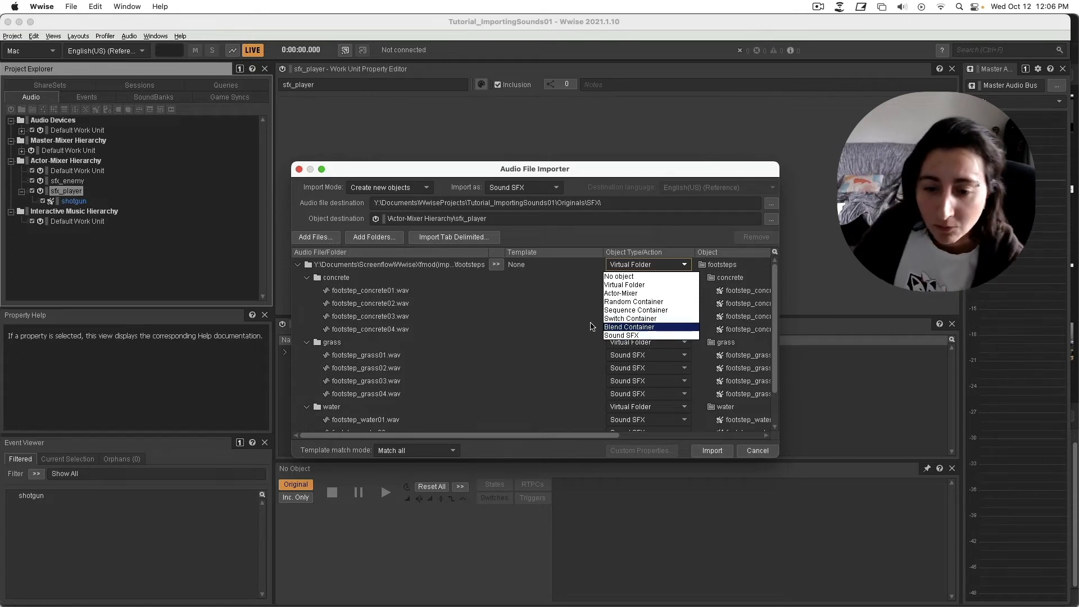
left_click(624, 318)
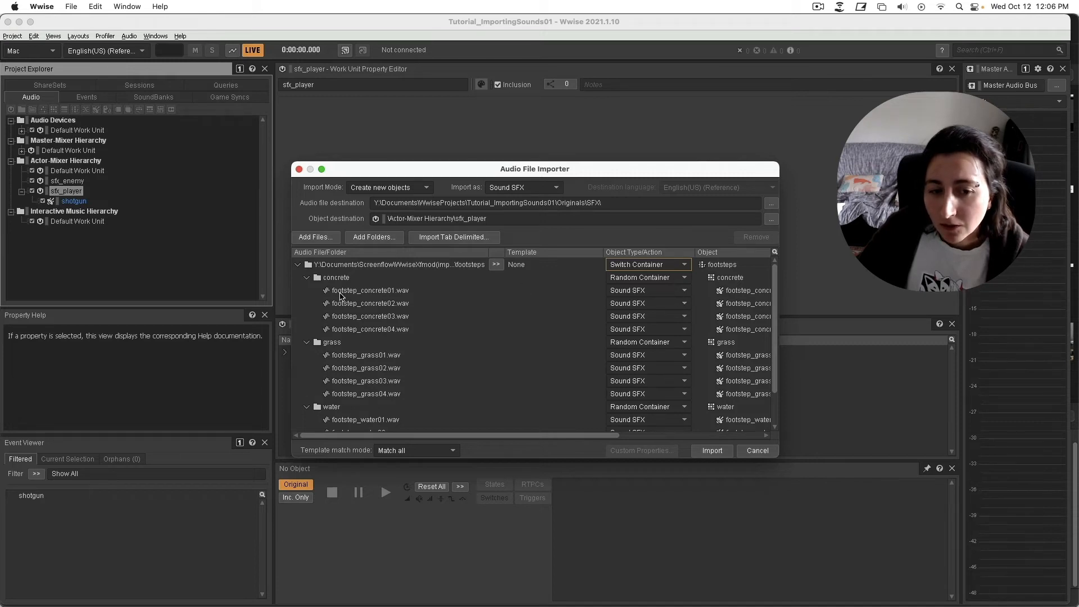
scroll(340, 357, "down", 1)
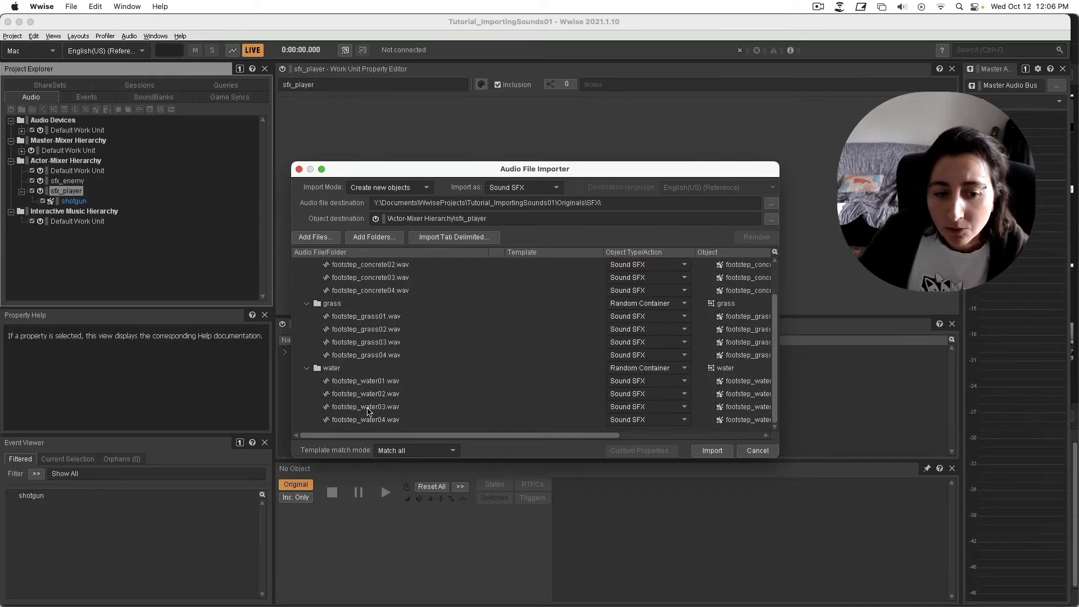
scroll(663, 373, "up", 1)
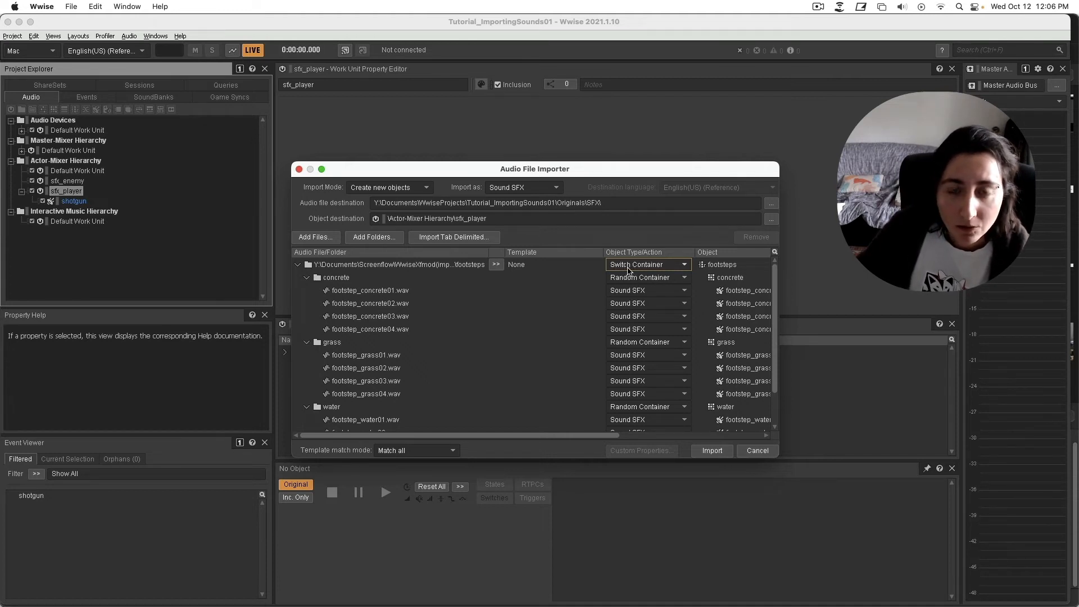
left_click(713, 452)
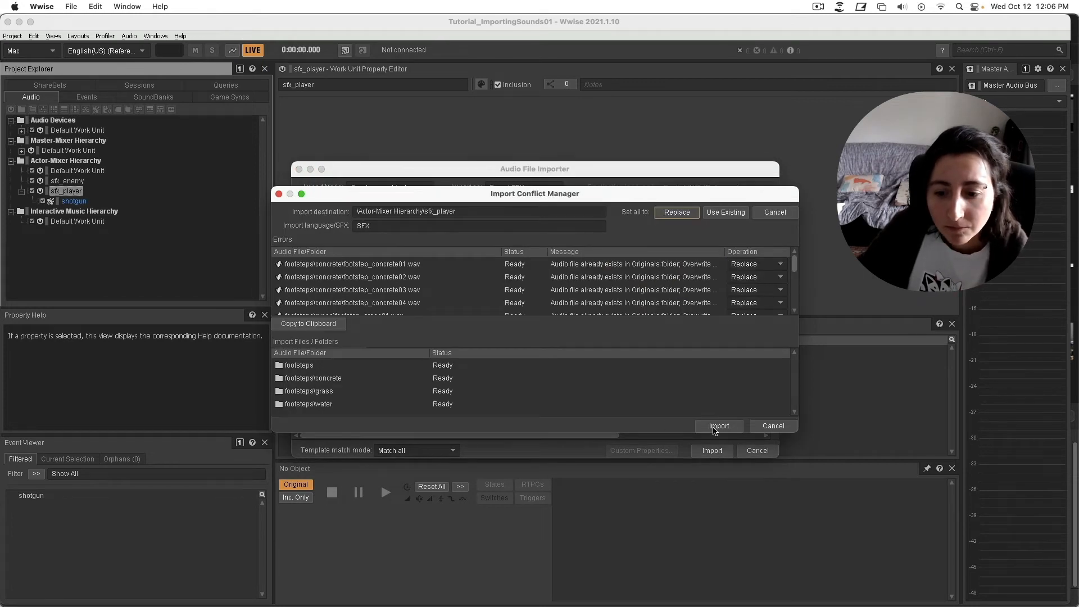
left_click(717, 426)
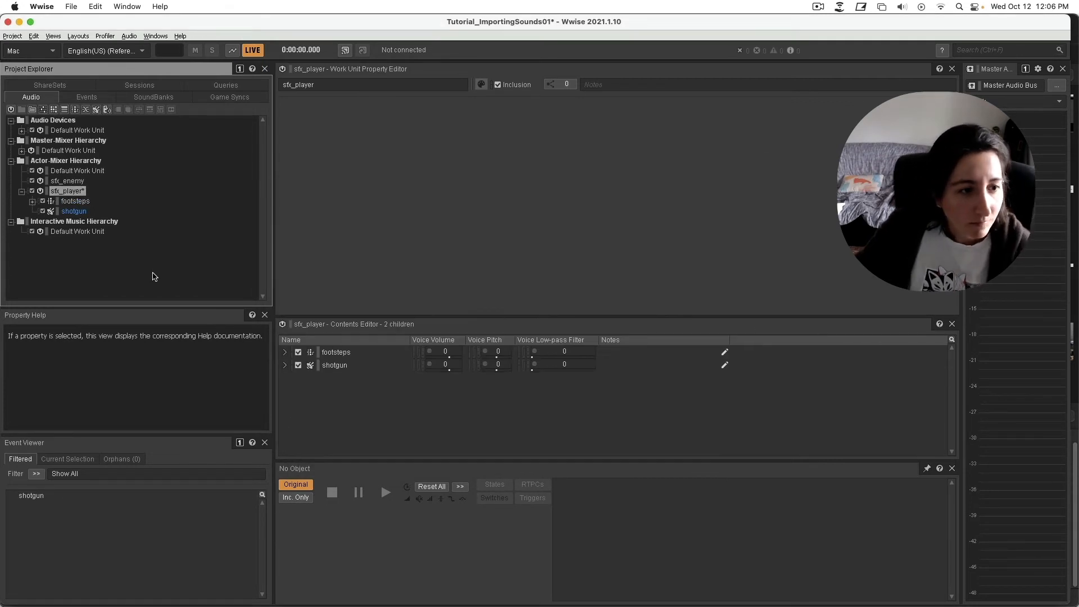
Expand footsteps and the concrete container, then audition five random concrete footsteps.
left_click(32, 201)
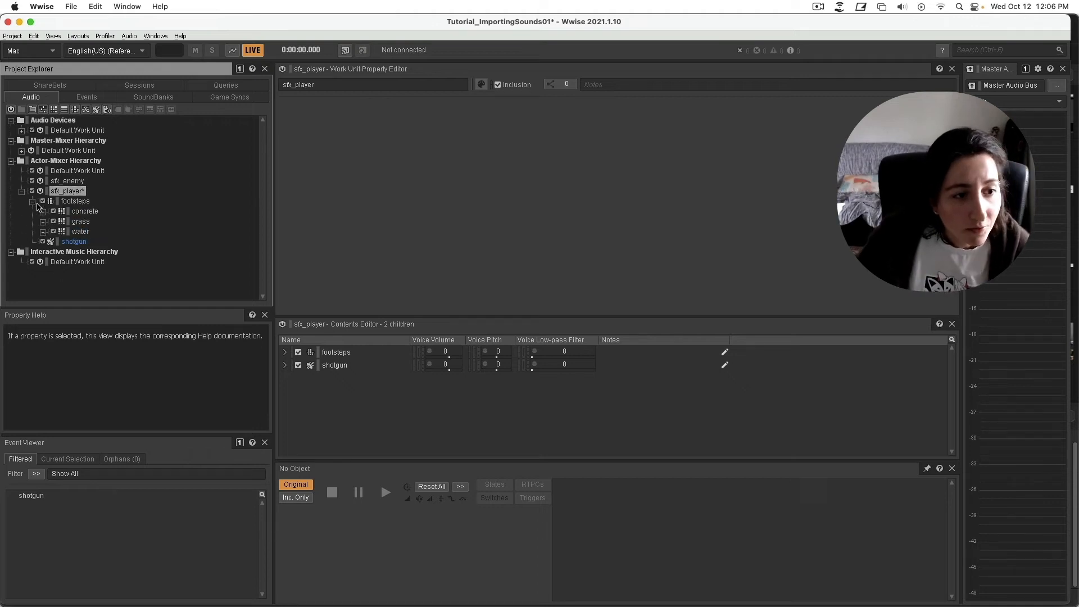
left_click(73, 202)
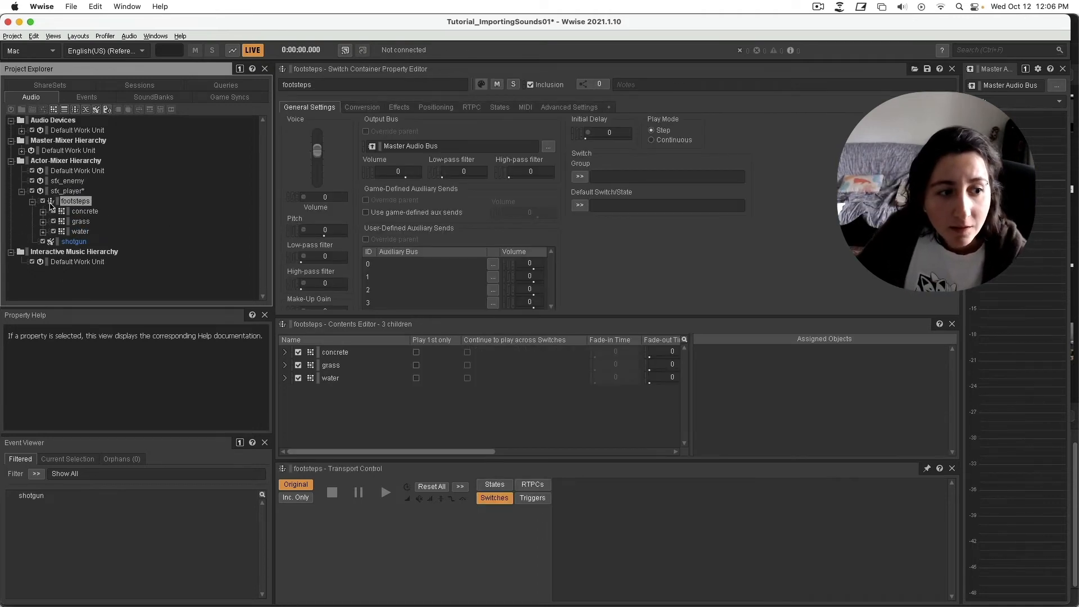
left_click(80, 221)
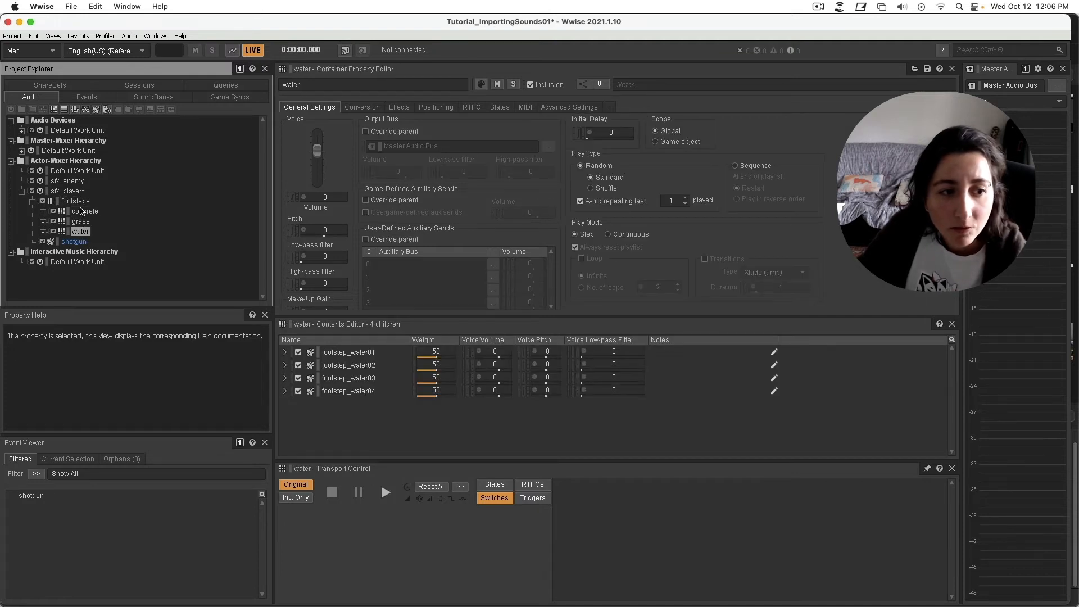
left_click(83, 211)
left_click(43, 212)
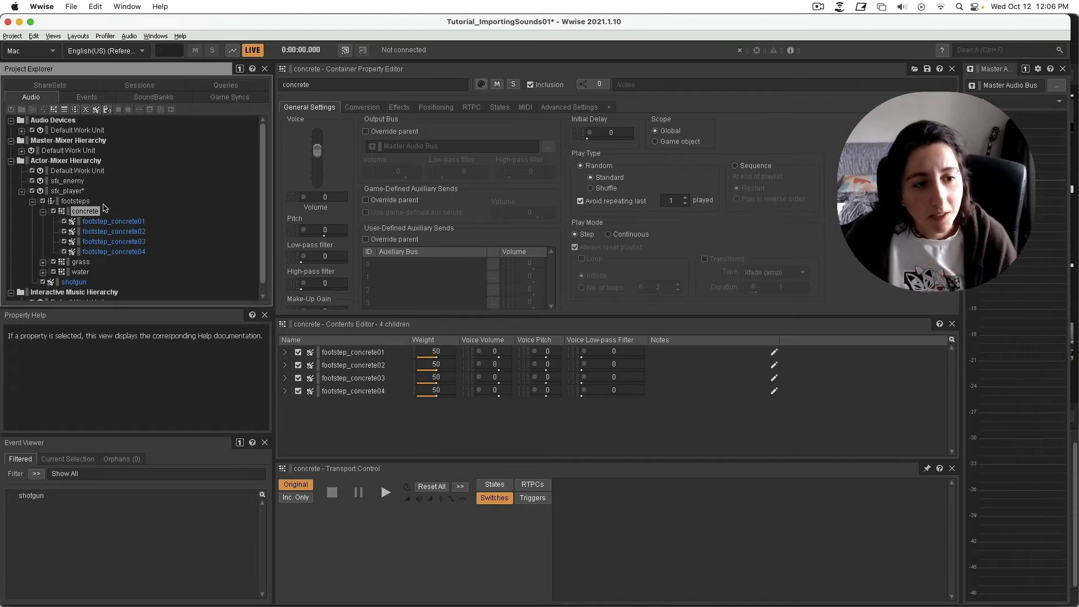
left_click(385, 493)
left_click(385, 492)
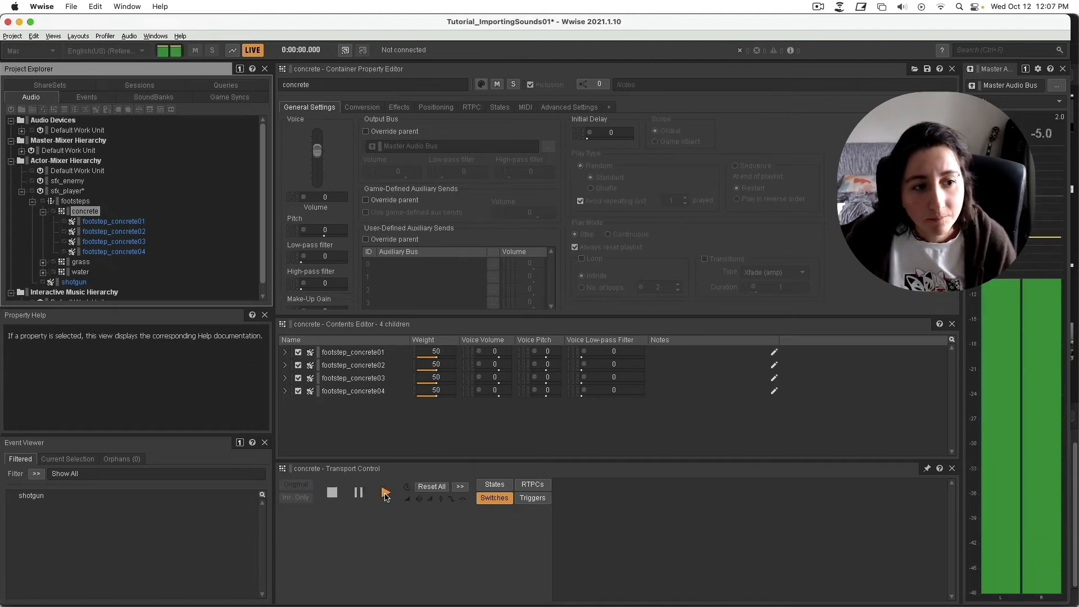
left_click(386, 493)
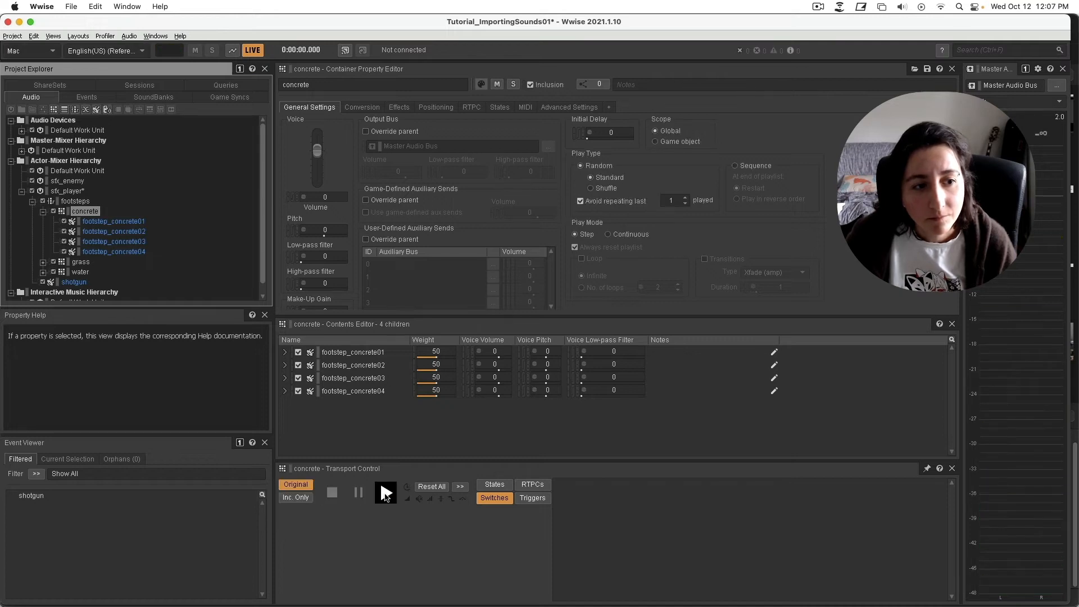
left_click(385, 493)
left_click(386, 493)
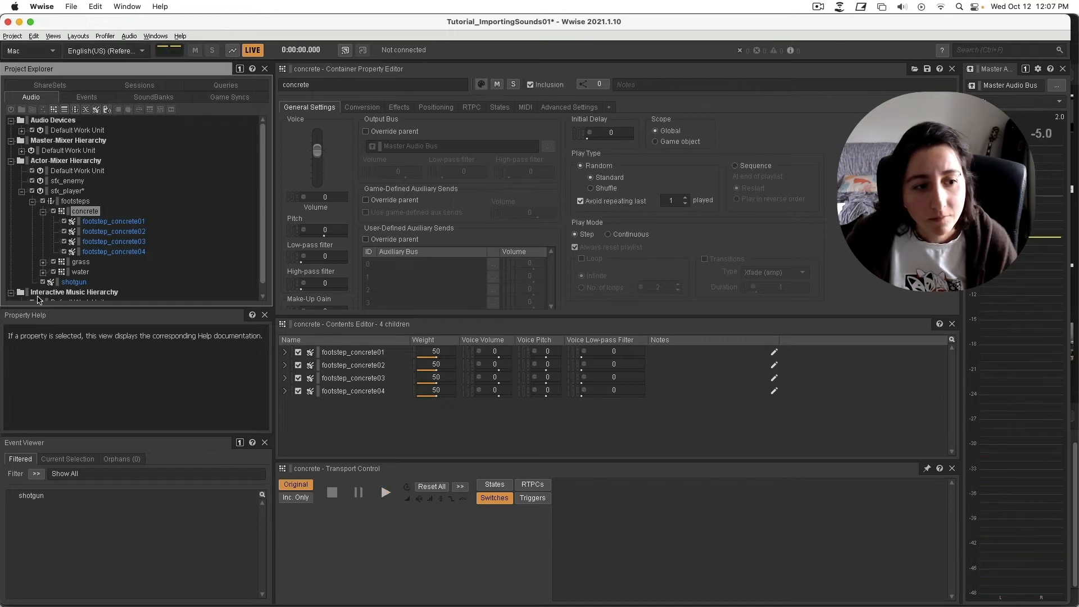
Expand the grass container and audition four random grass footsteps.
left_click(36, 263)
left_click(43, 262)
scroll(142, 270, "down", 3)
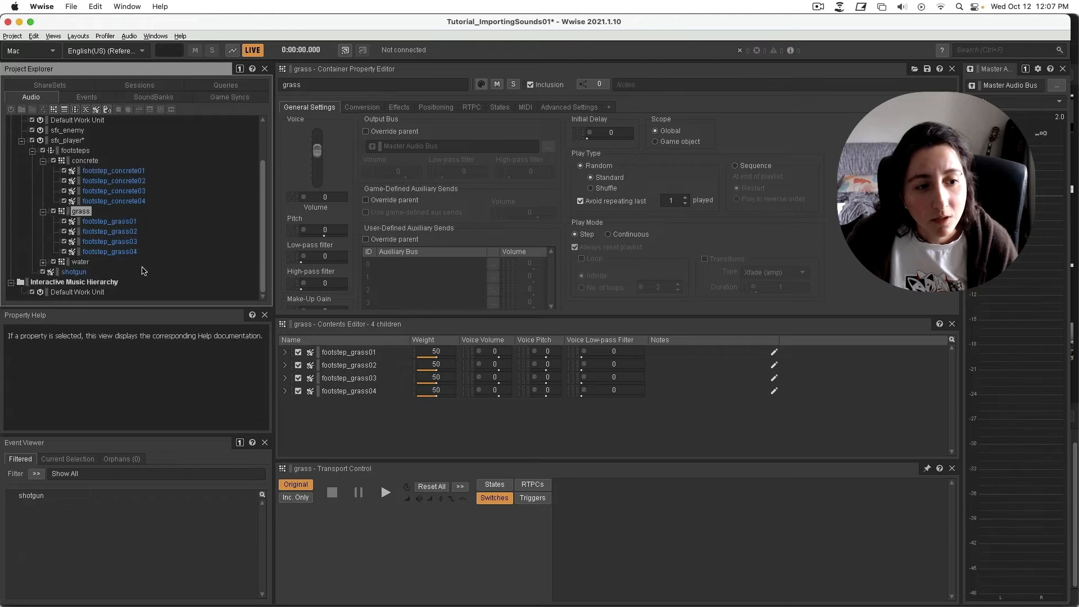
left_click(385, 493)
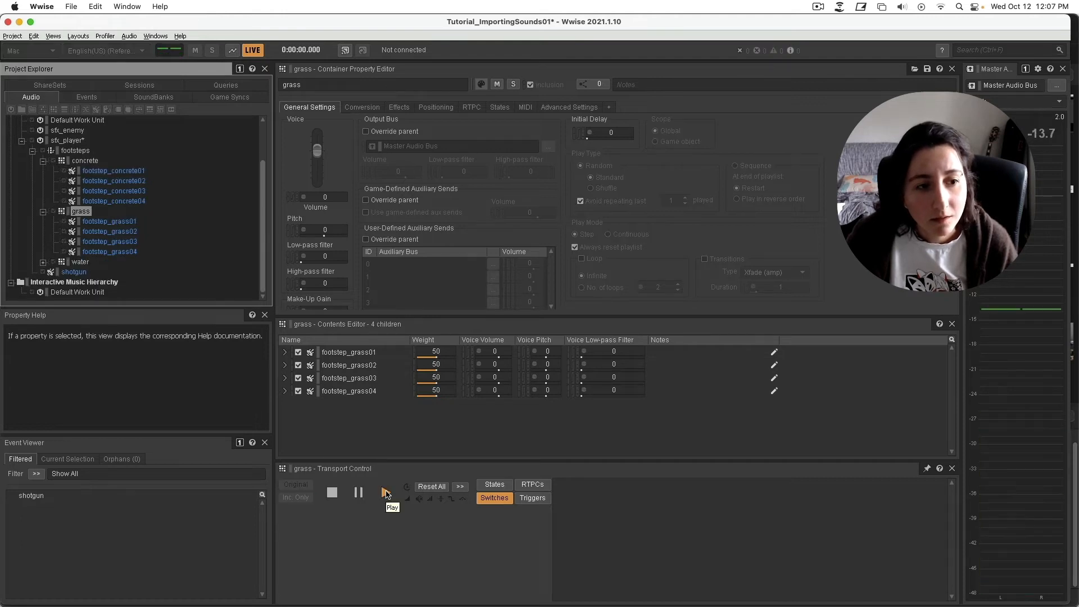
left_click(385, 493)
left_click(386, 493)
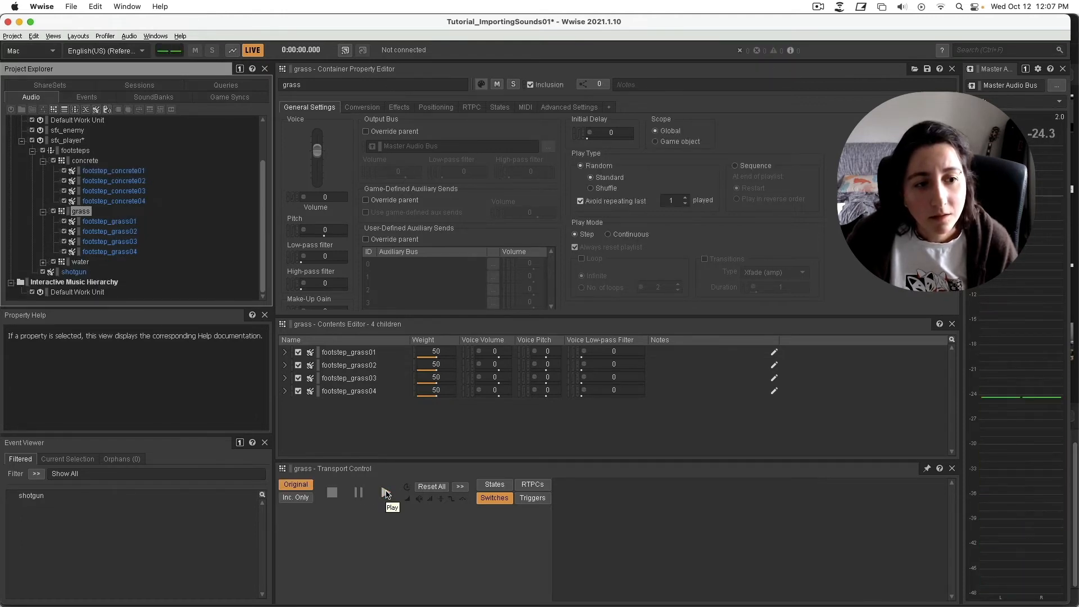
left_click(385, 492)
Expand the water container and audition four random water footsteps.
left_click(43, 262)
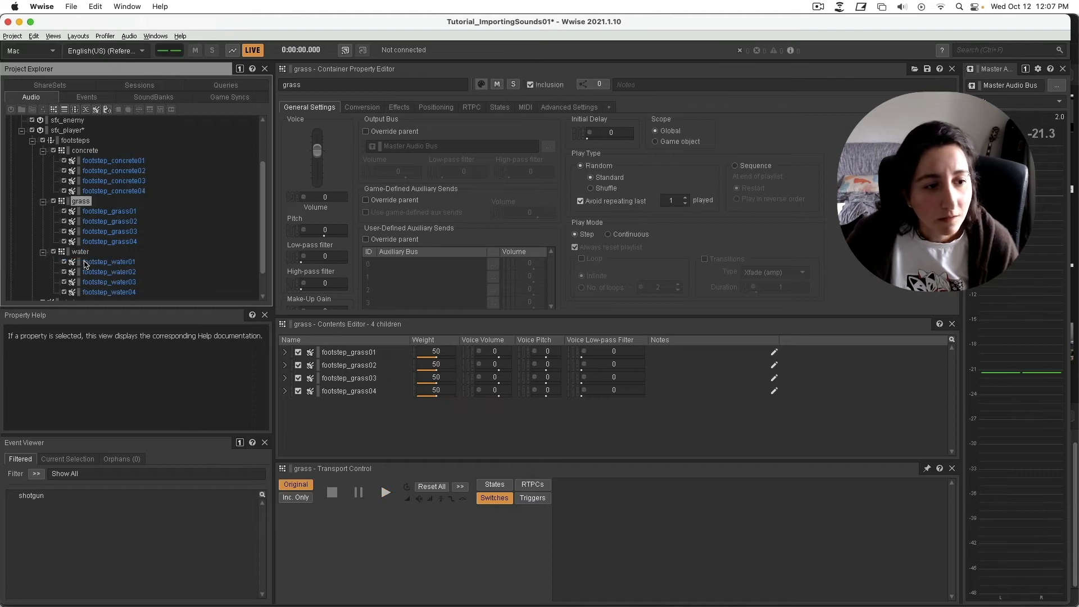
left_click(81, 251)
left_click(385, 493)
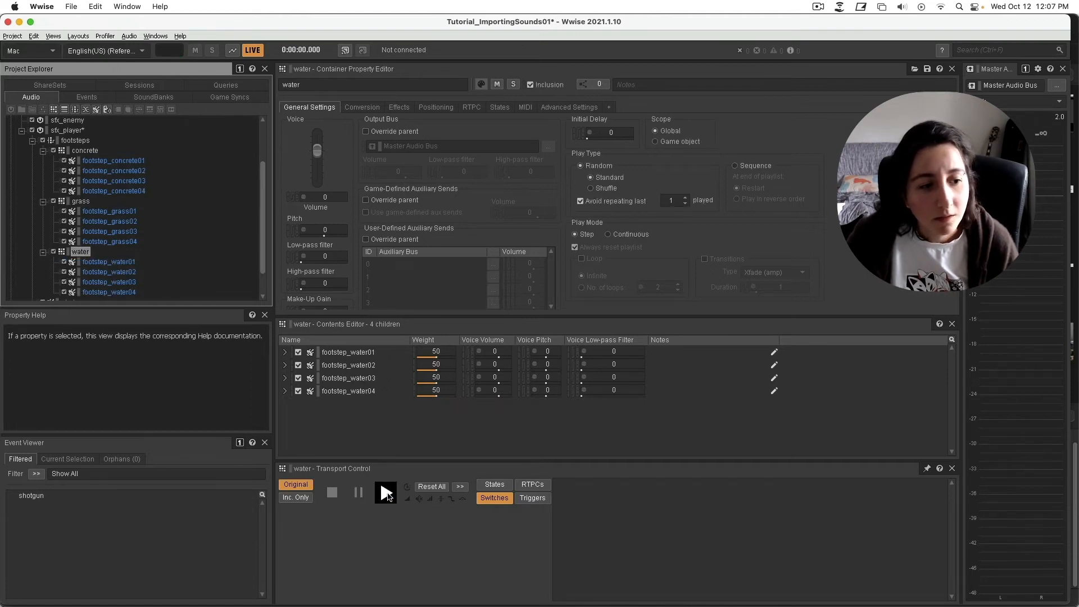
left_click(385, 493)
left_click(386, 493)
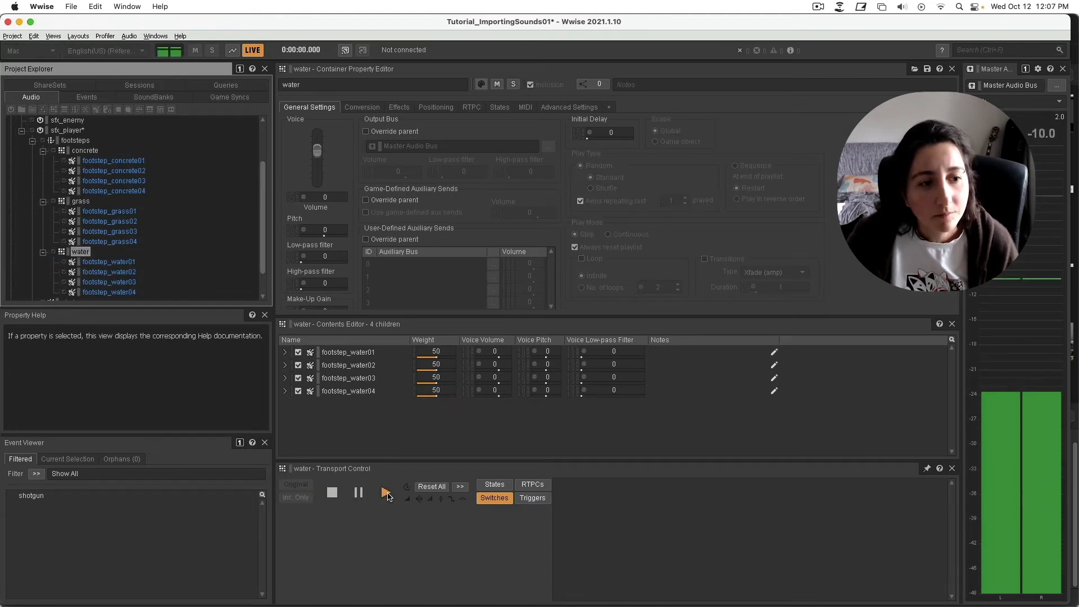
left_click(385, 493)
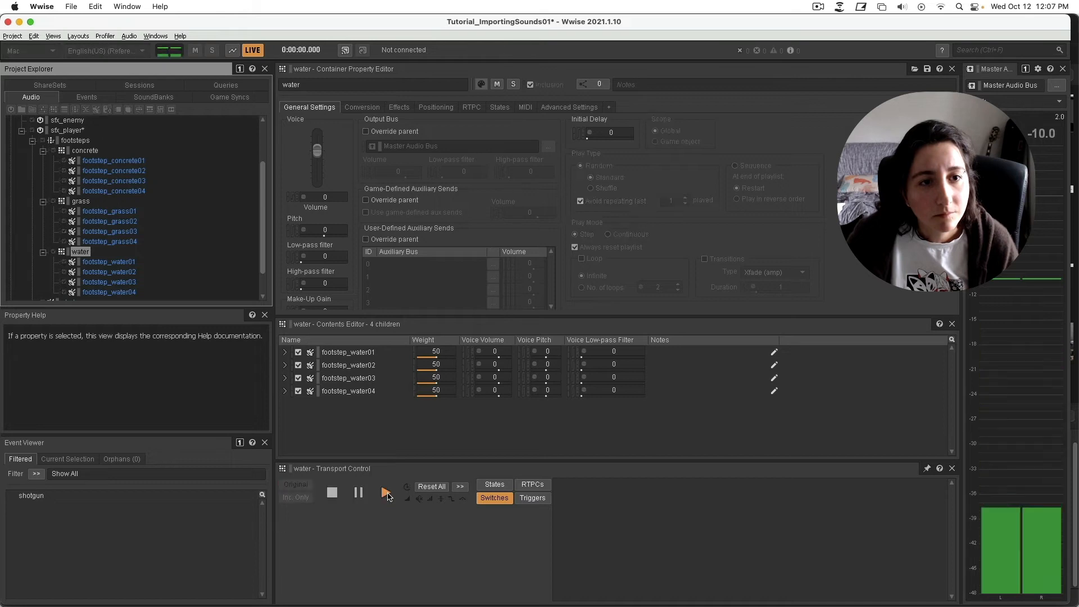
Enable the concrete container's pitch randomizer with offsets from -76 to +76 cents.
left_click(80, 201)
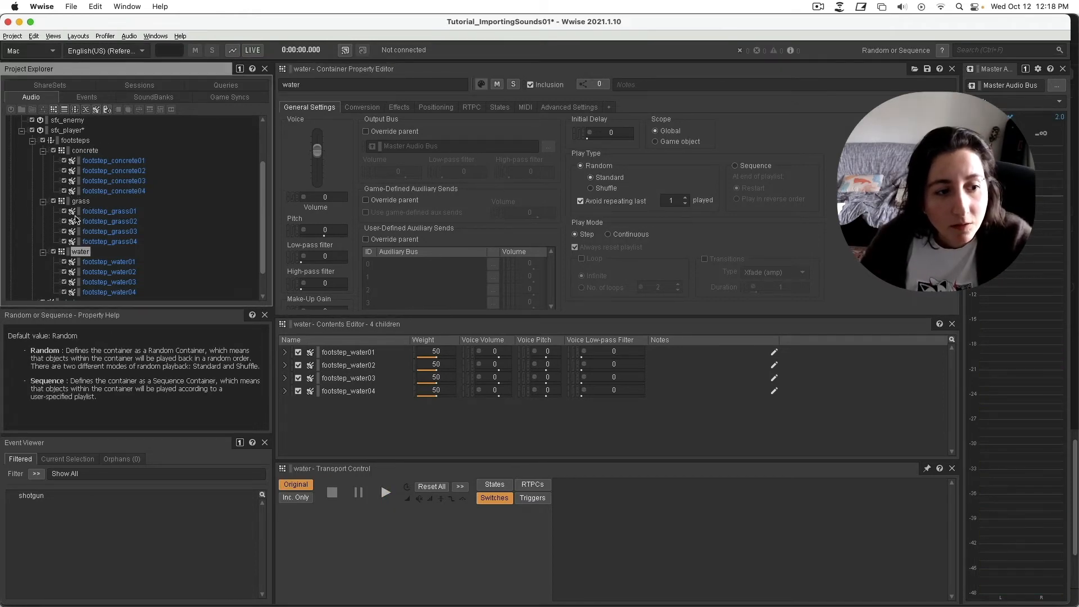
left_click(82, 152)
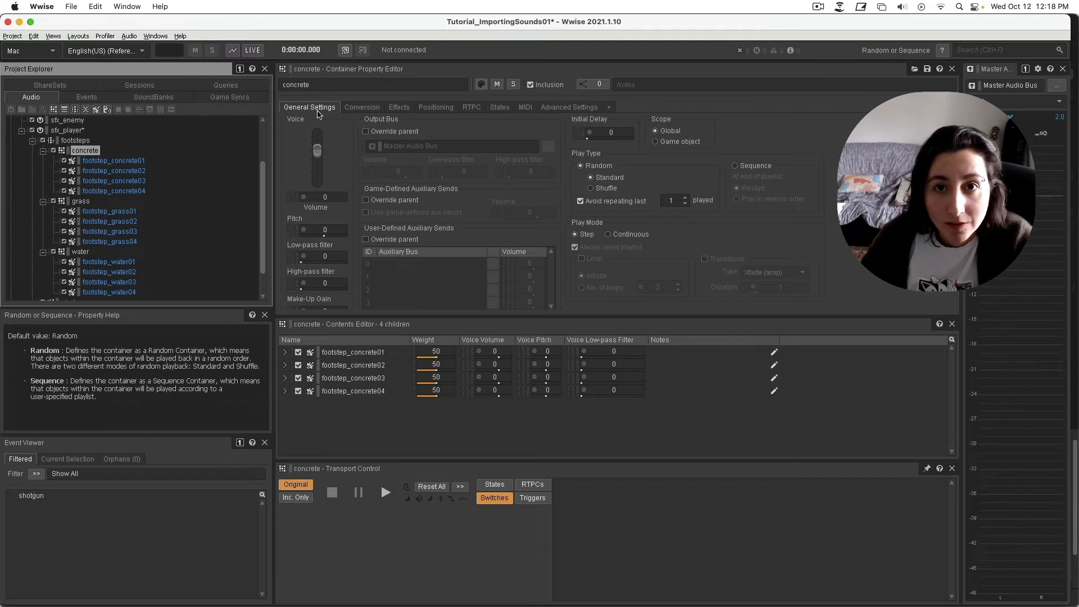
left_click(303, 230)
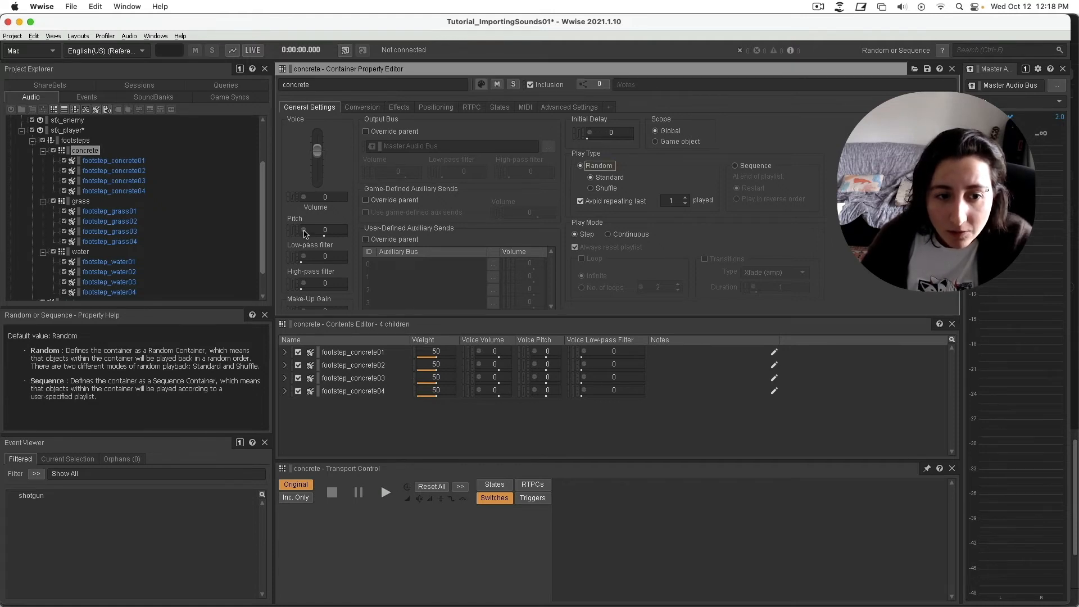
double_click(303, 232)
left_click_drag(332, 244, 554, 199)
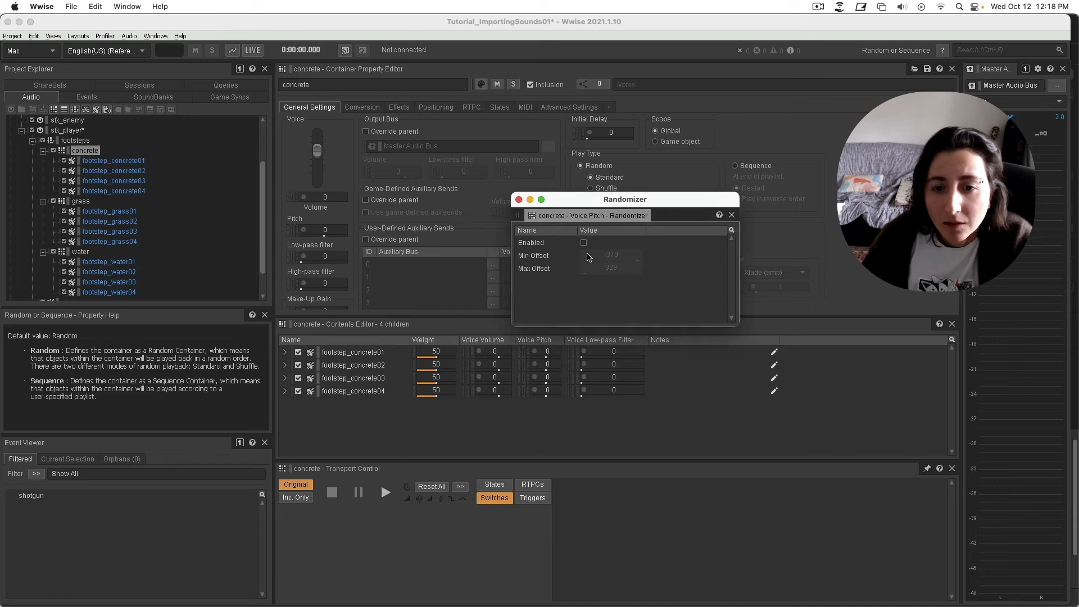
left_click(584, 243)
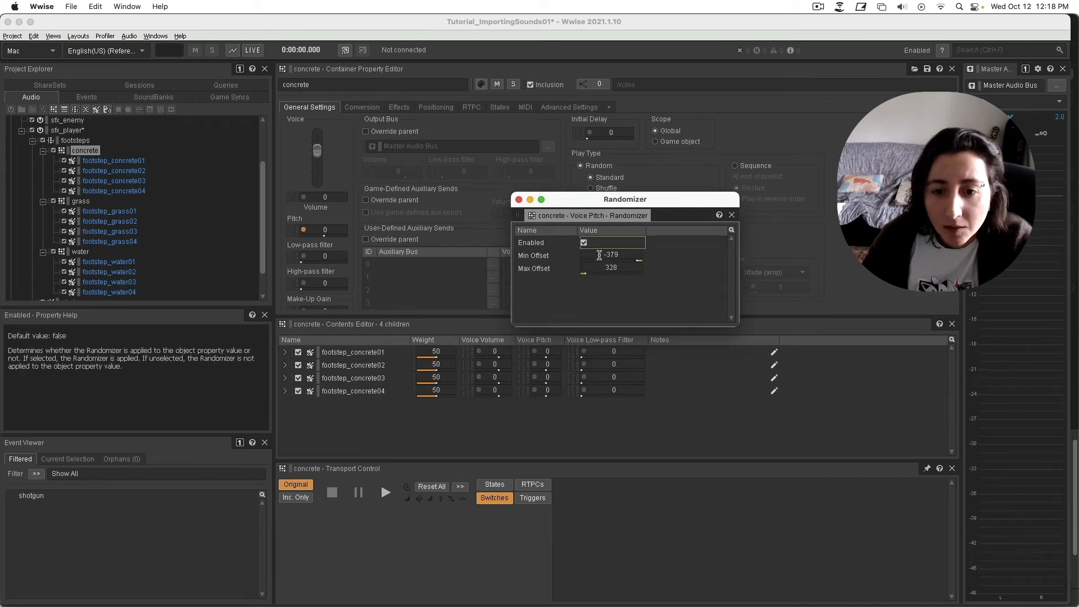
left_click(621, 255)
left_click_drag(639, 264, 664, 269)
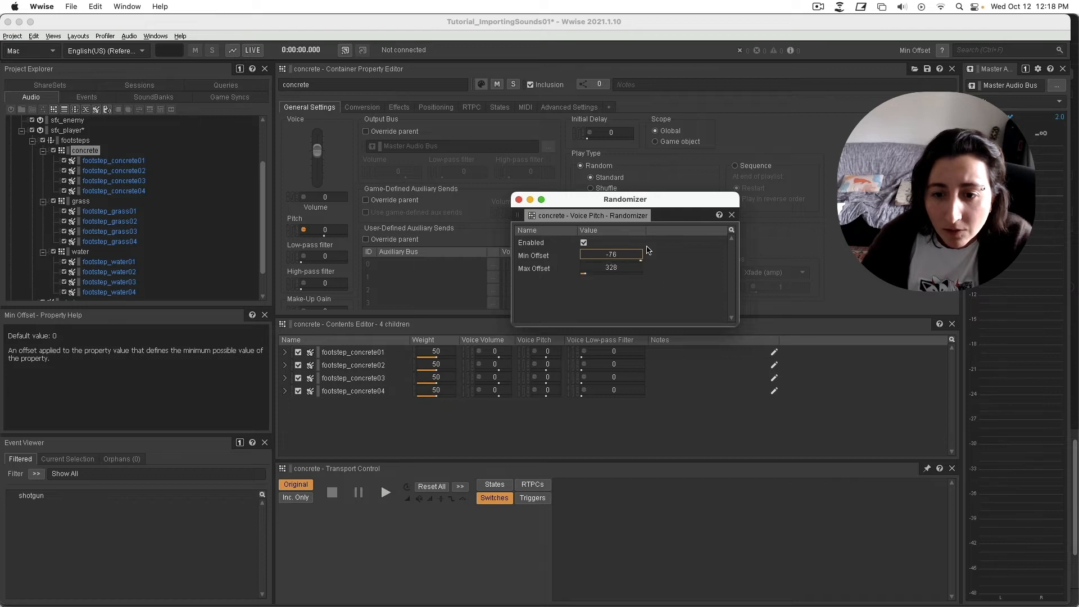
left_click(646, 246)
left_click_drag(586, 273, 565, 281)
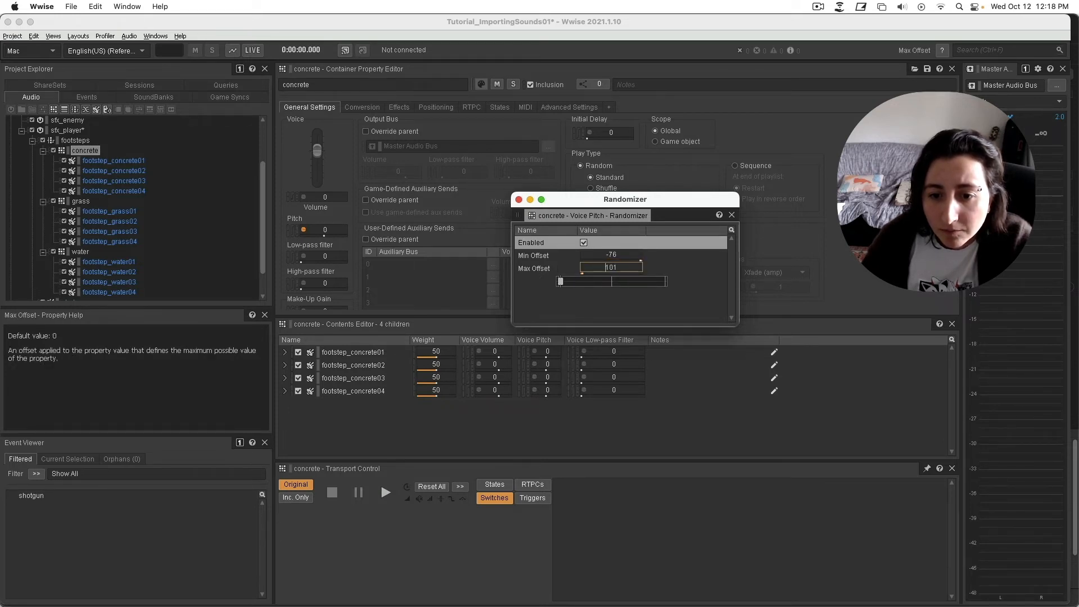
key("Return")
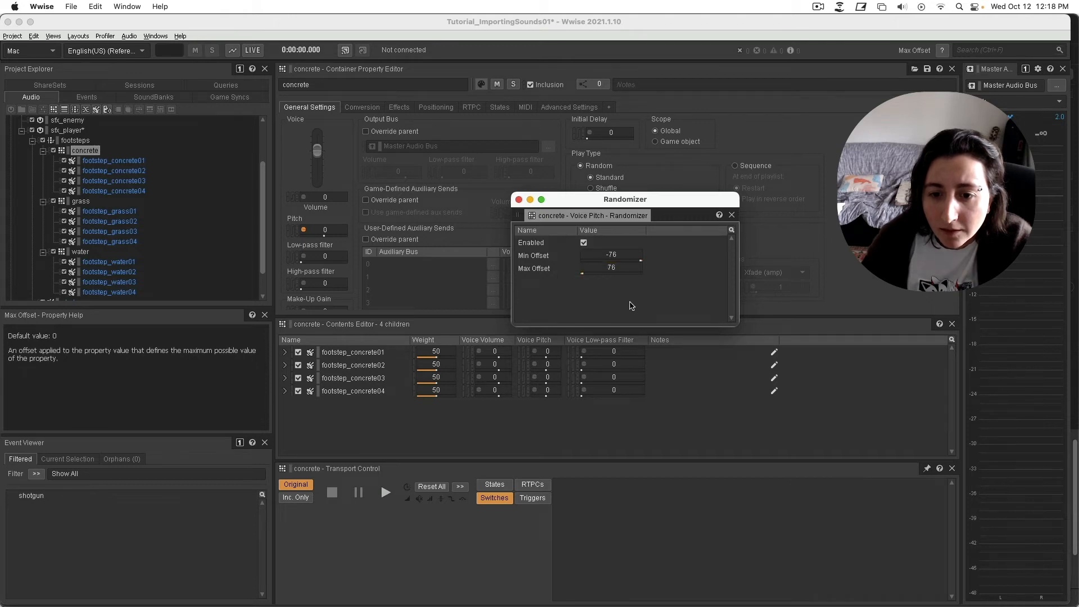
left_click(518, 199)
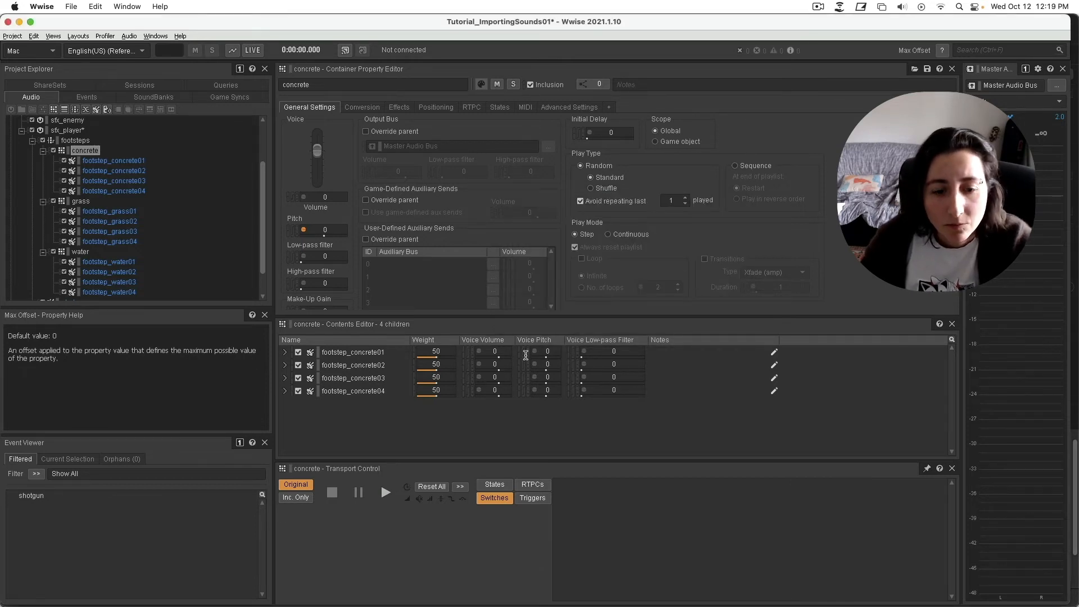
left_click(85, 150)
Audition the concrete container and switch its random playback to Shuffle.
left_click(385, 493)
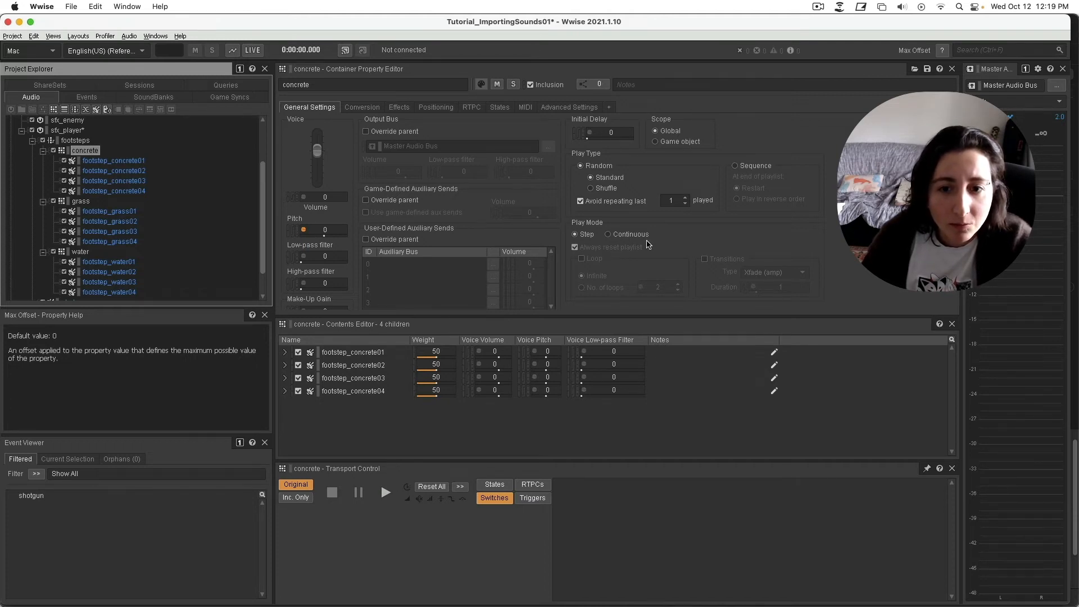
left_click(605, 170)
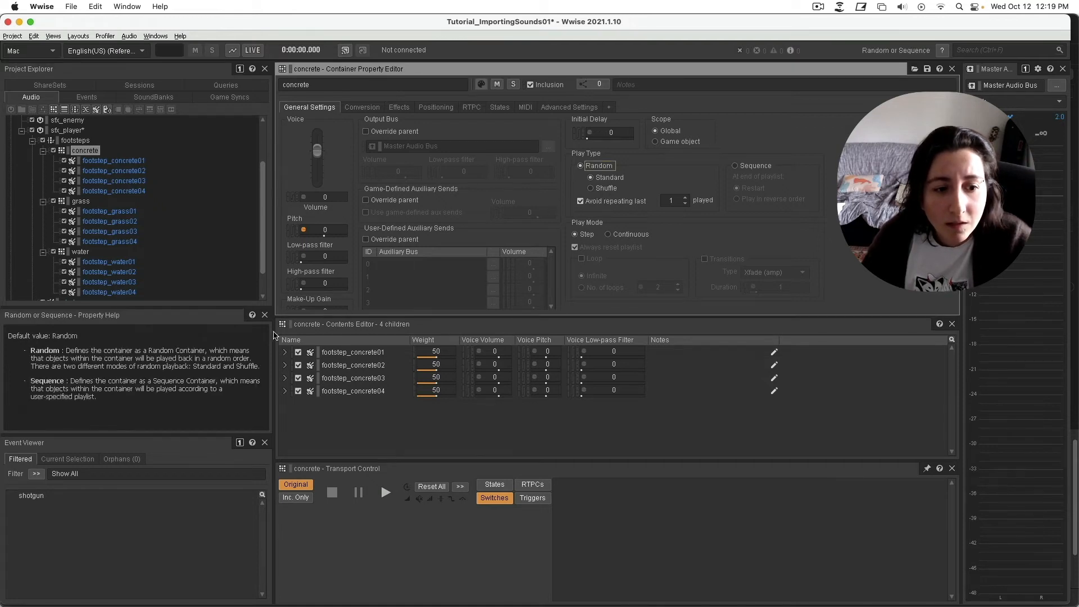
left_click(605, 188)
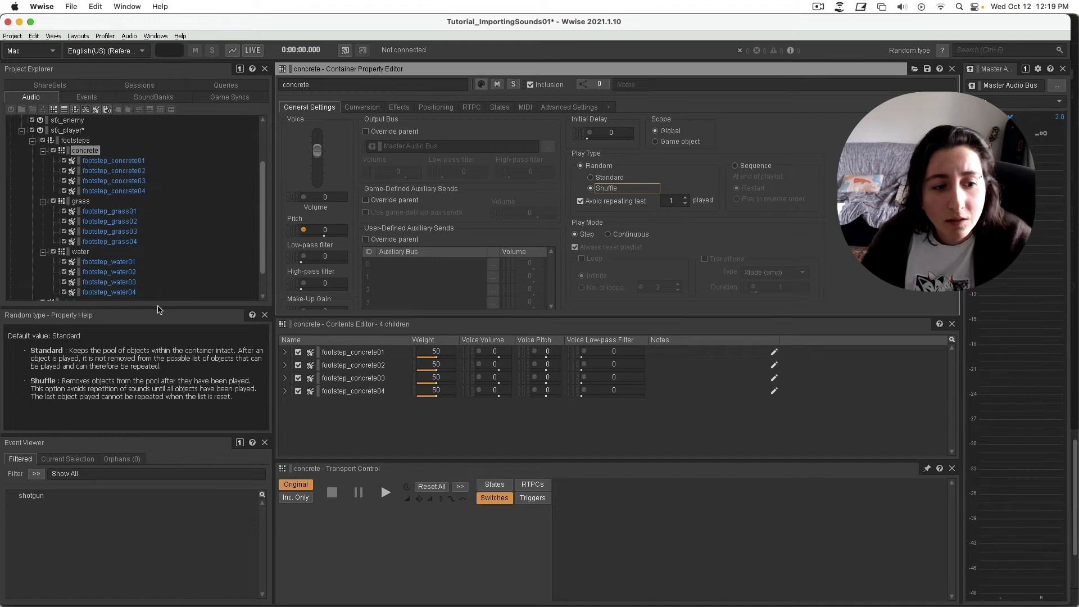
left_click_drag(160, 307, 160, 301)
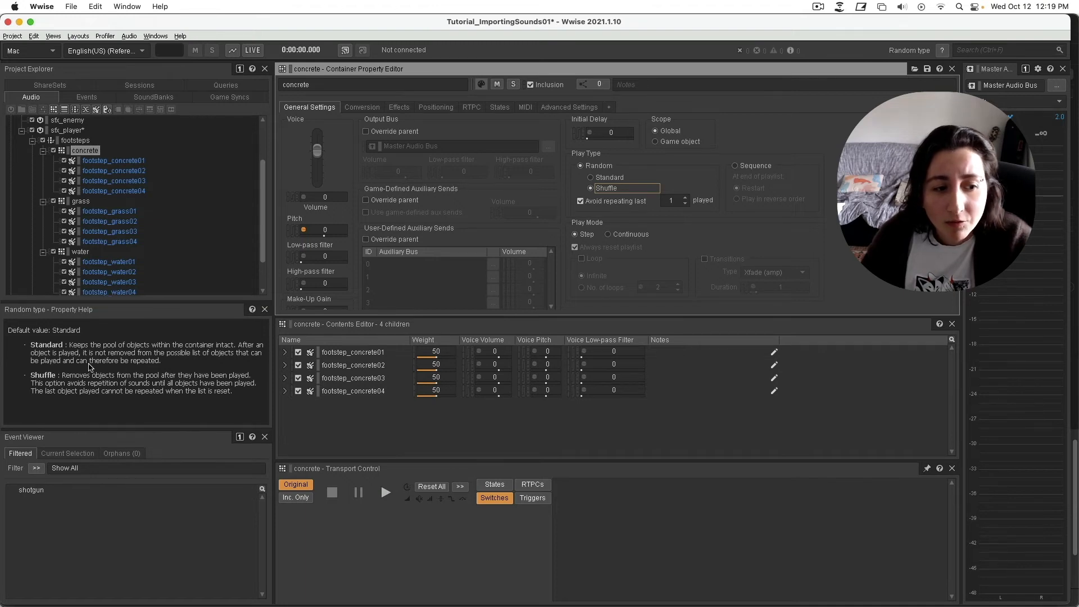
left_click(29, 345)
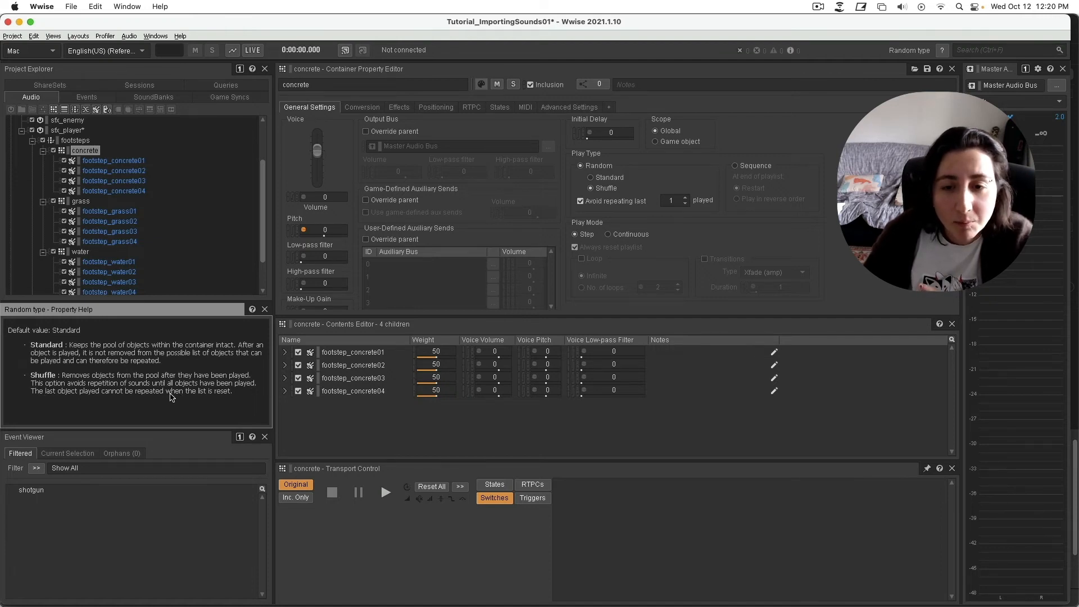
Try Standard and Sequence playback, then set concrete back to Random Shuffle.
left_click(609, 177)
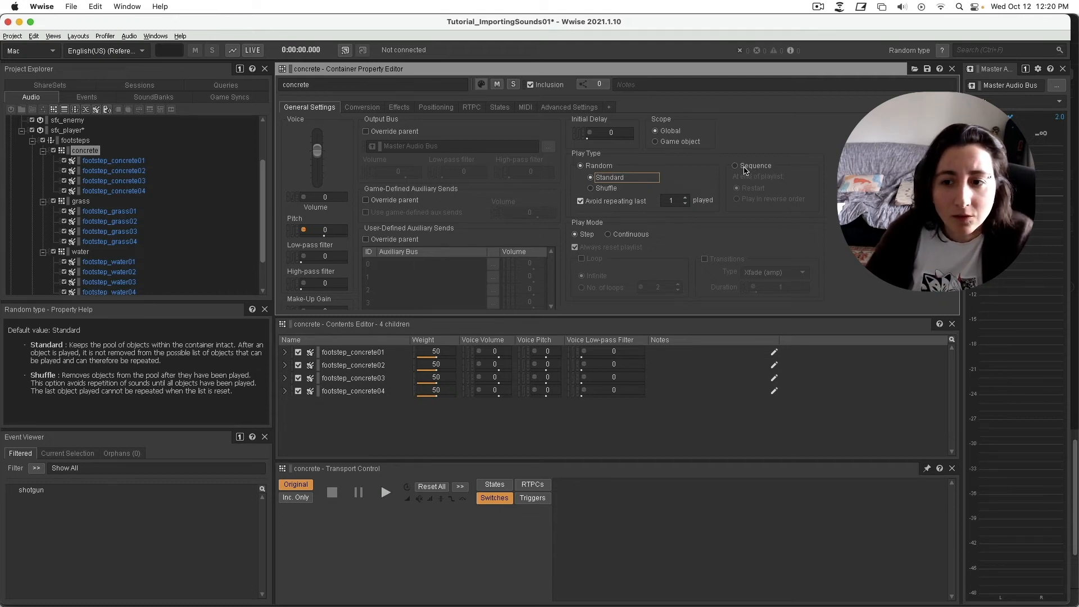
left_click(745, 168)
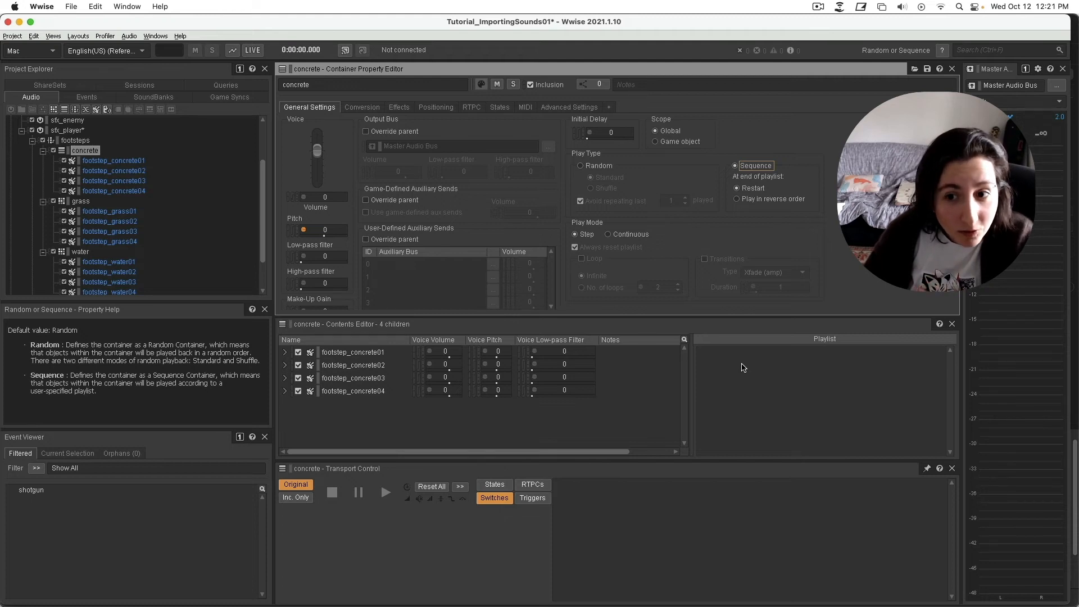
left_click(583, 167)
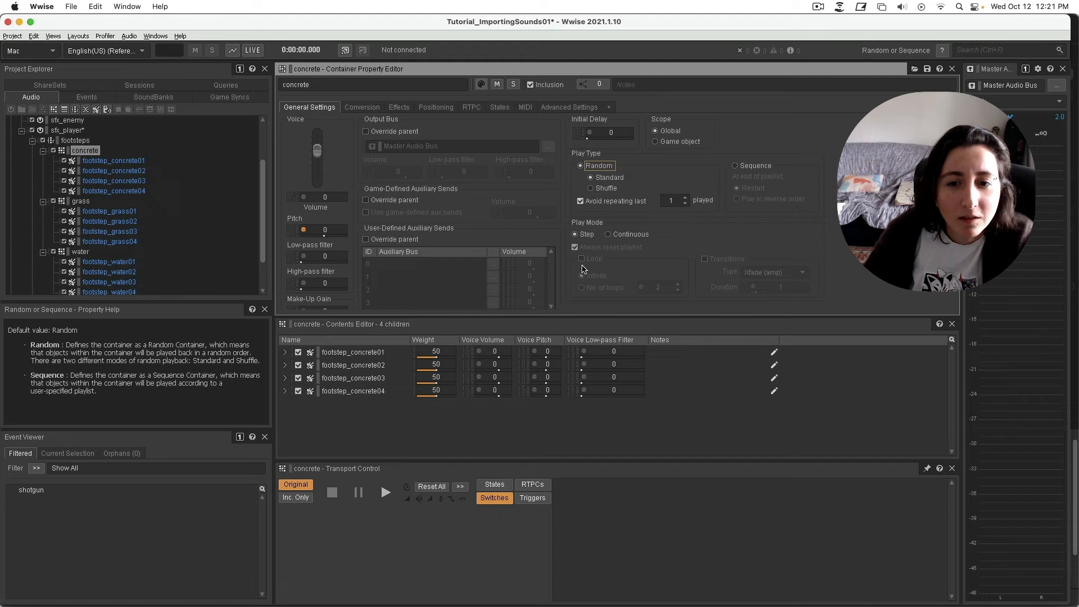
left_click(606, 188)
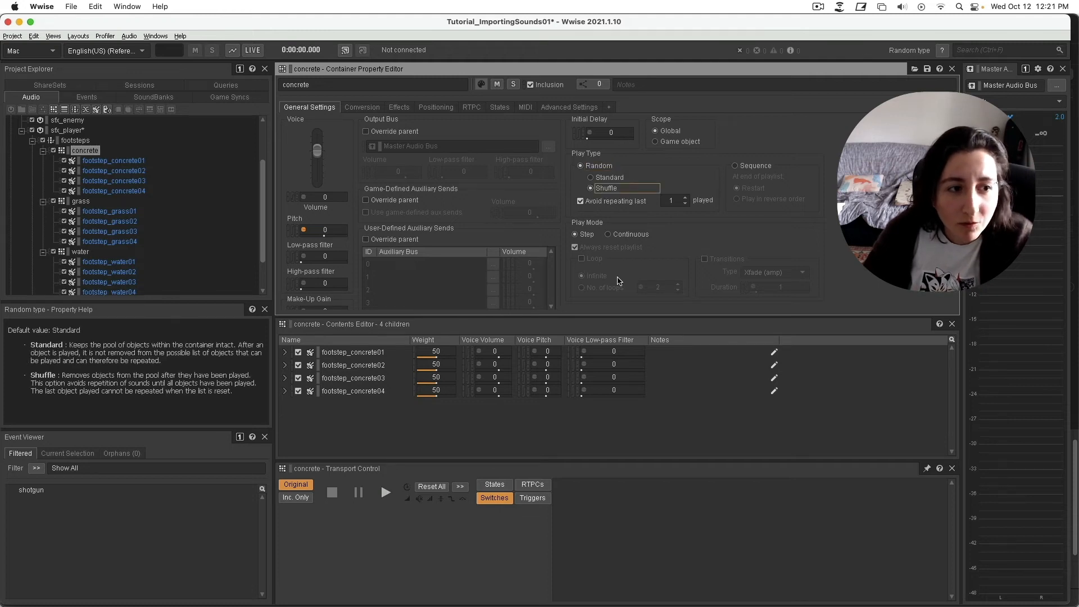
scroll(160, 194, "up", 2)
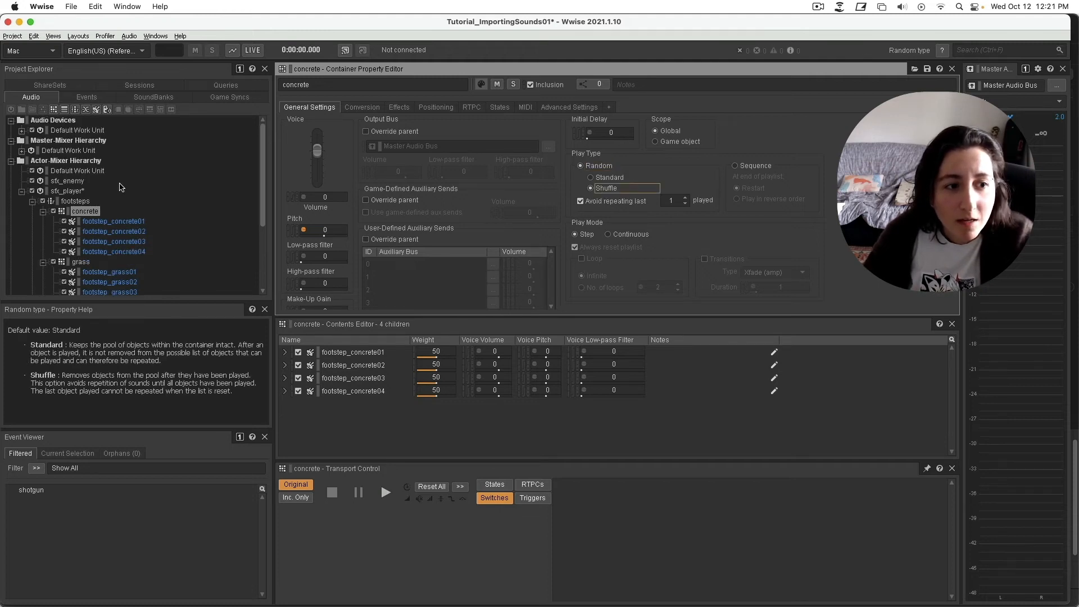
left_click(75, 201)
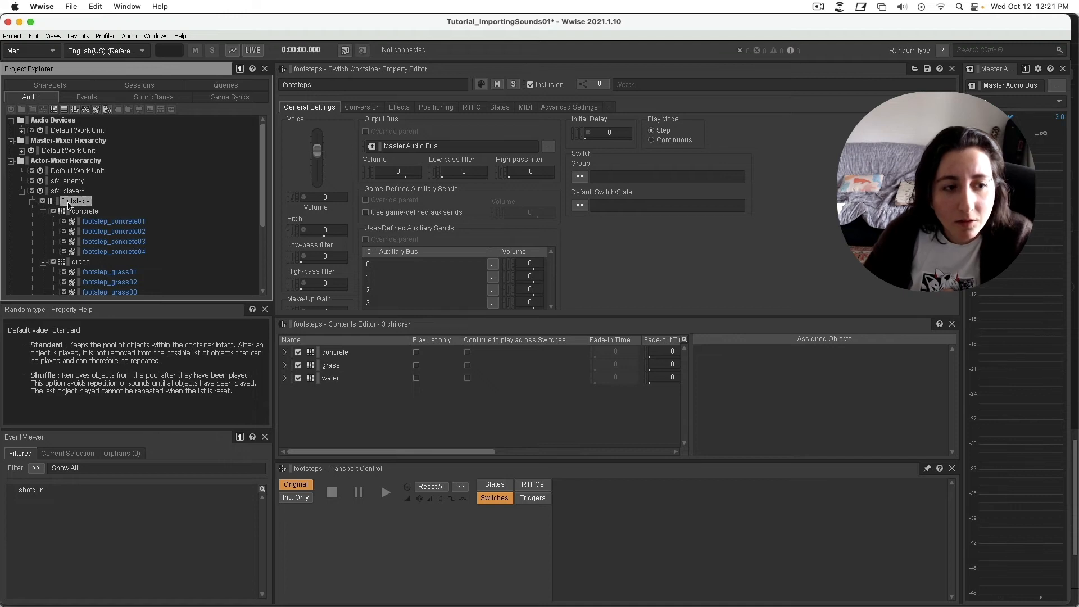
Try playing the footsteps switch container.
scroll(170, 211, "down", 2)
scroll(173, 213, "up", 2)
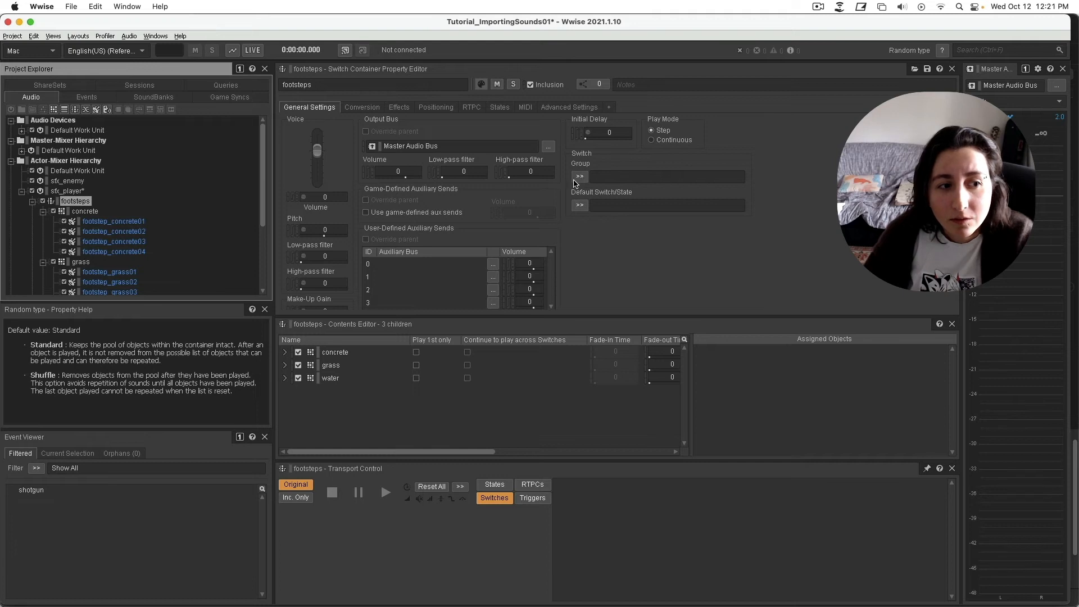
left_click(386, 495)
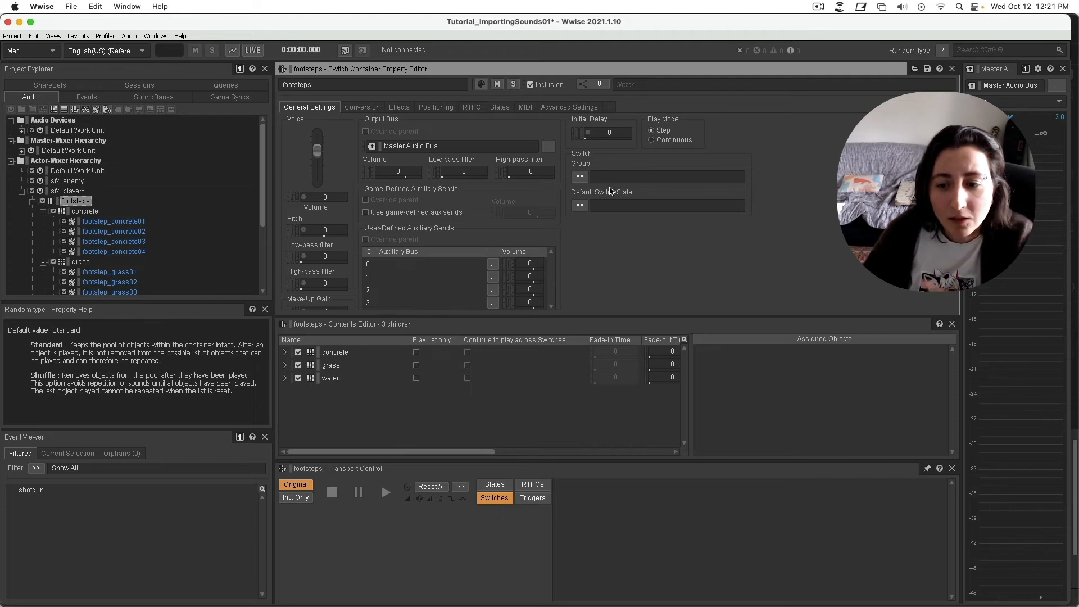
Create a new switch group named surface for footsteps and view it in Game Syncs.
left_click(579, 178)
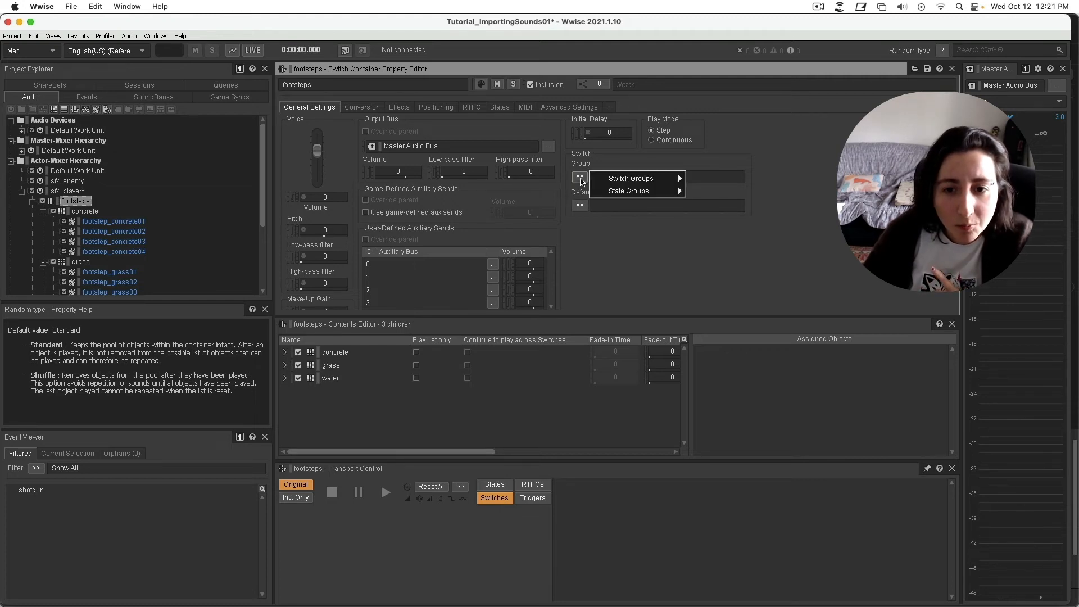
mouse_move(630, 179)
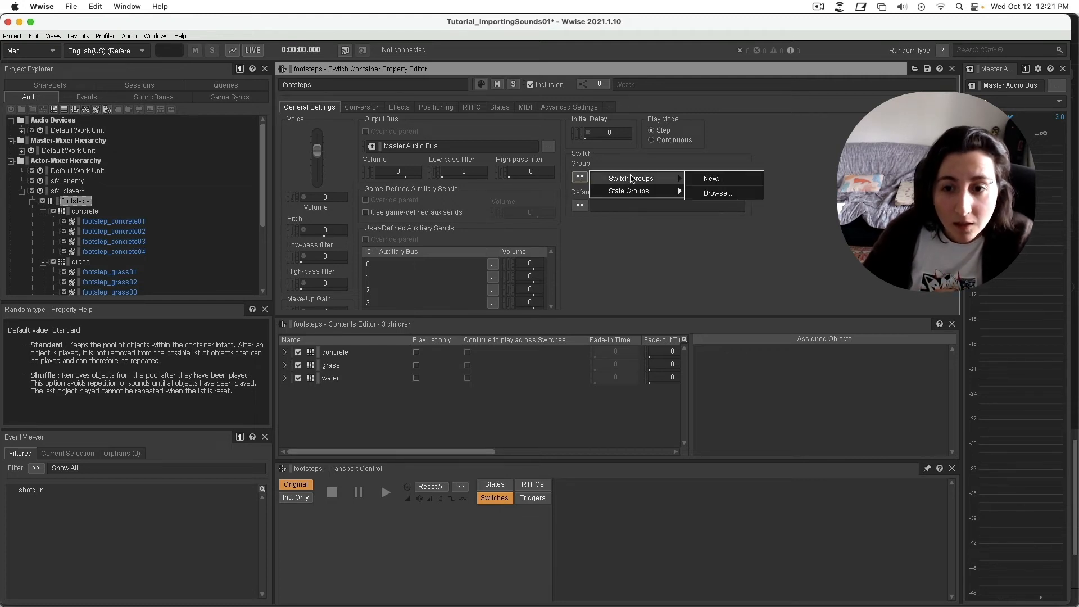
left_click(721, 179)
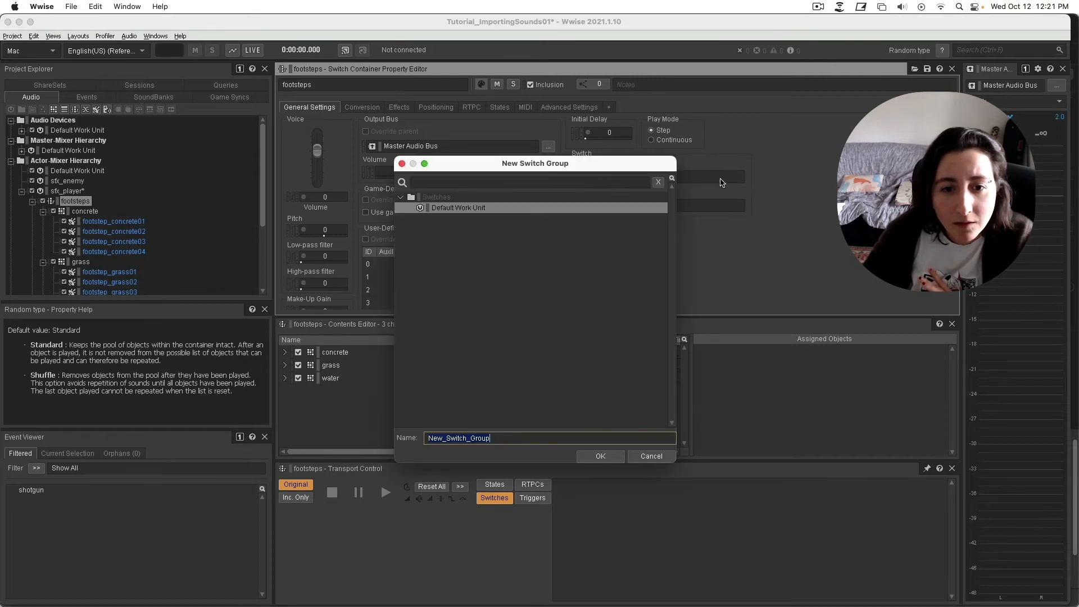
type("su")
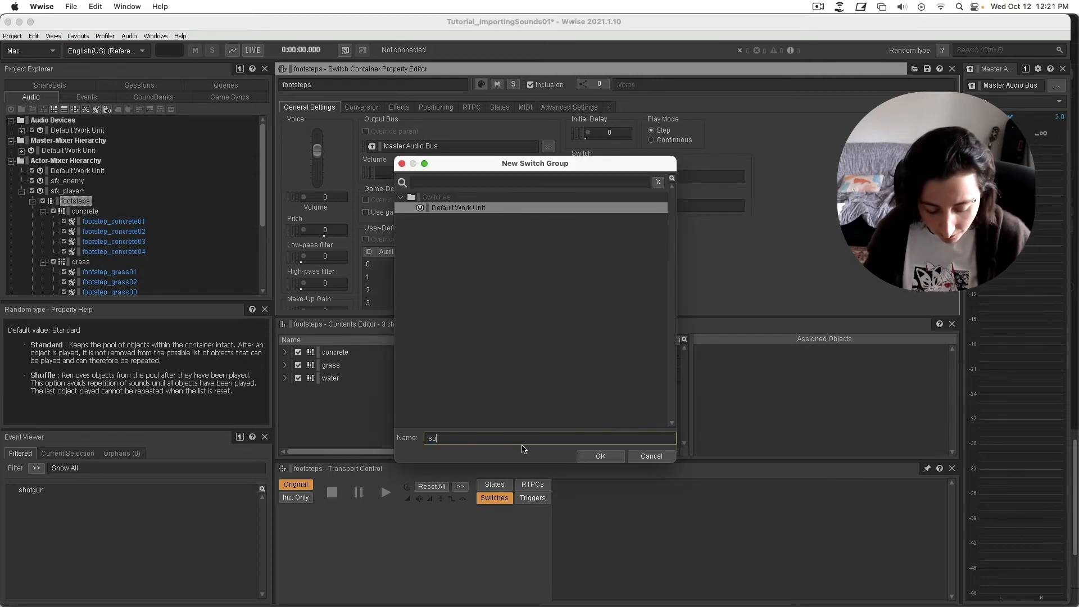
type("rface")
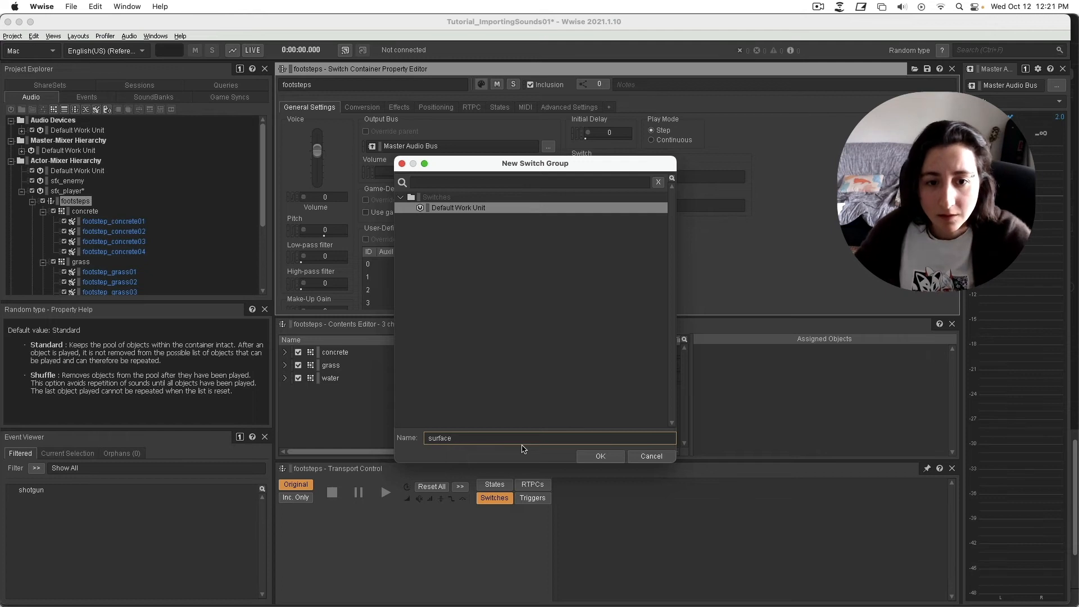
left_click(599, 456)
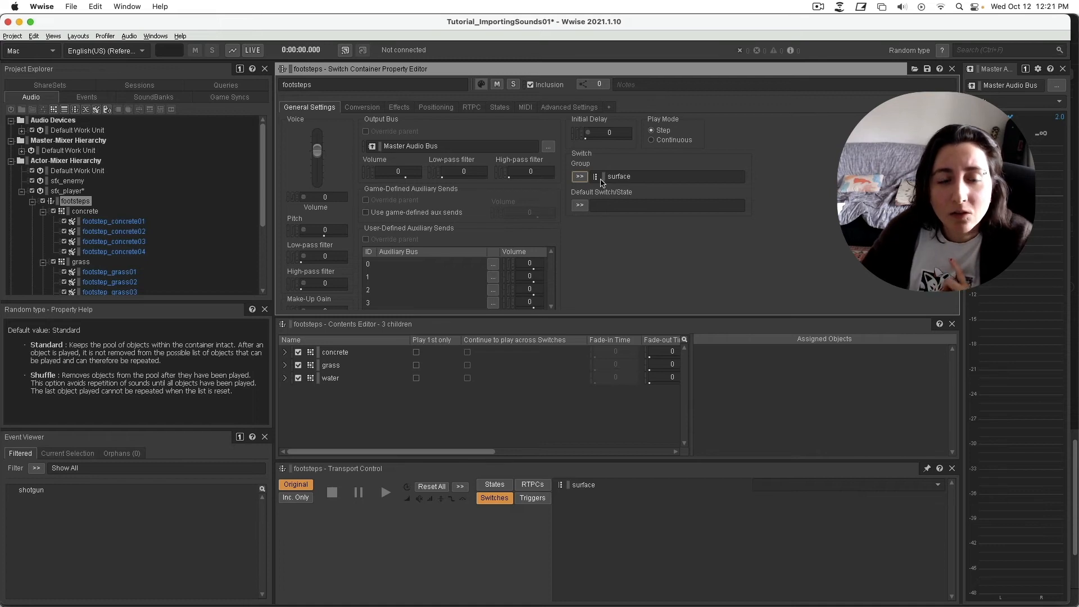
left_click(230, 97)
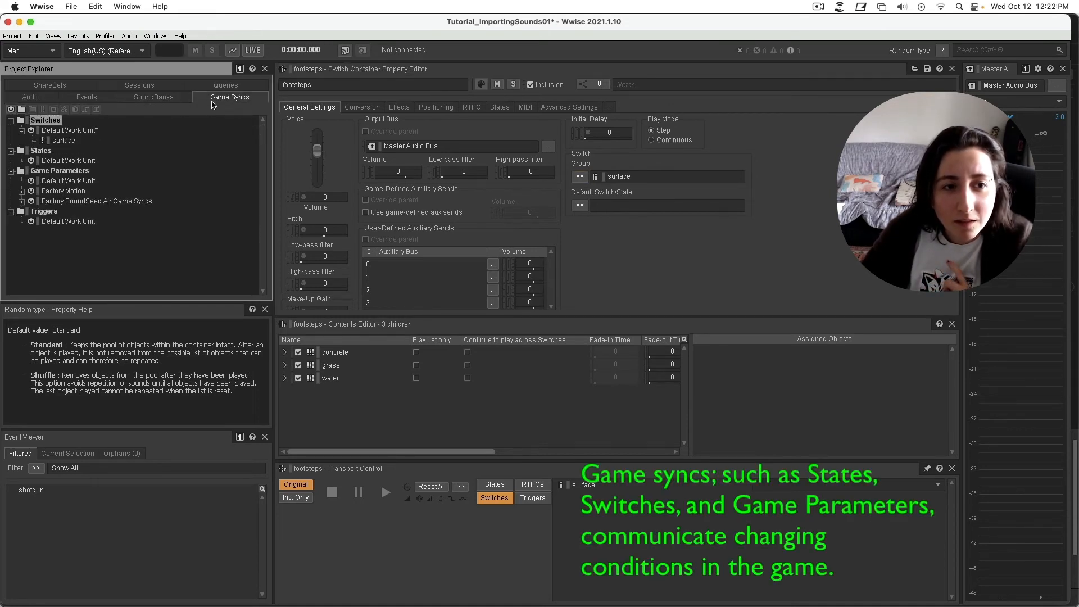
Add grass, concrete and water switches to the surface switch group.
left_click(68, 142)
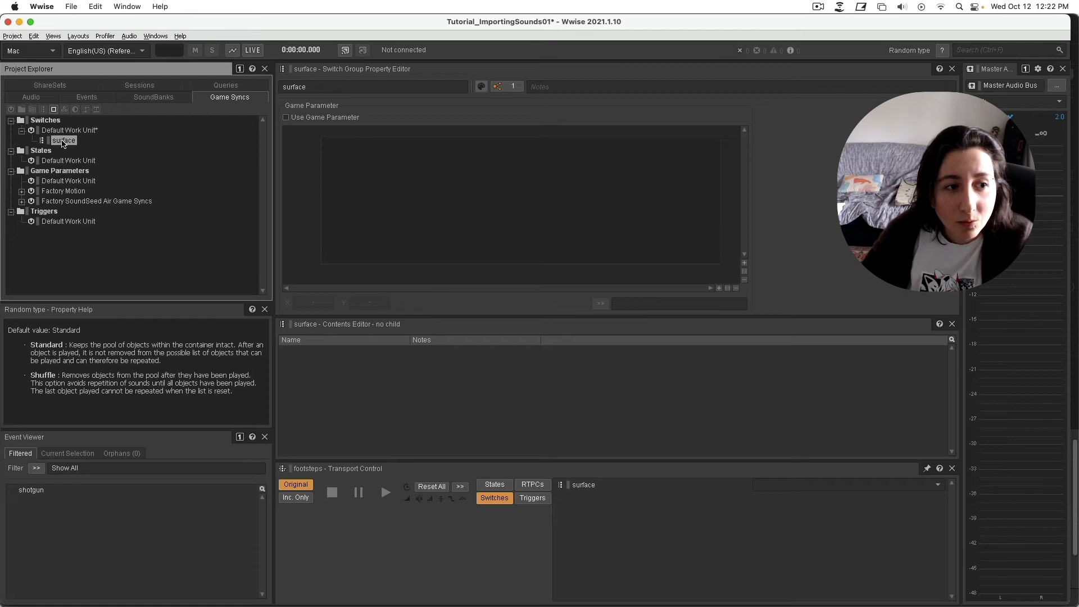
left_click(54, 111)
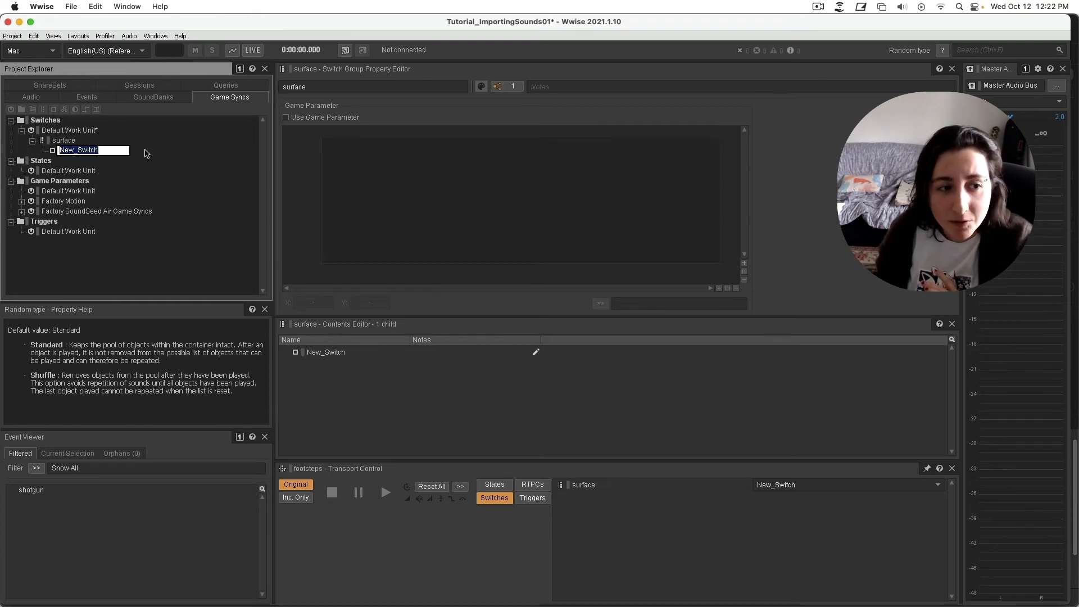
type("grass")
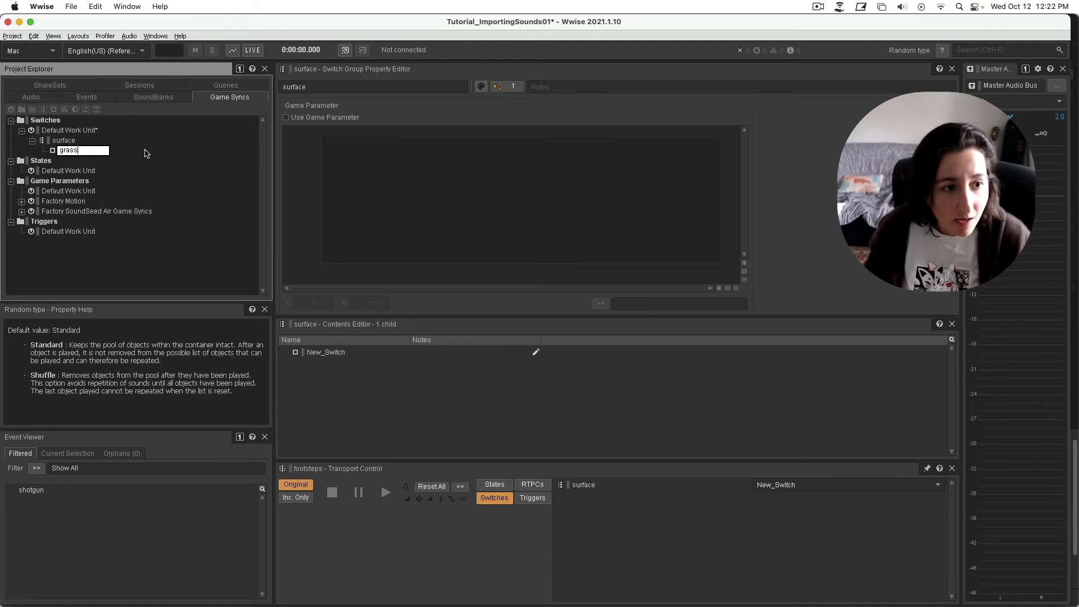
key("Return")
left_click(64, 140)
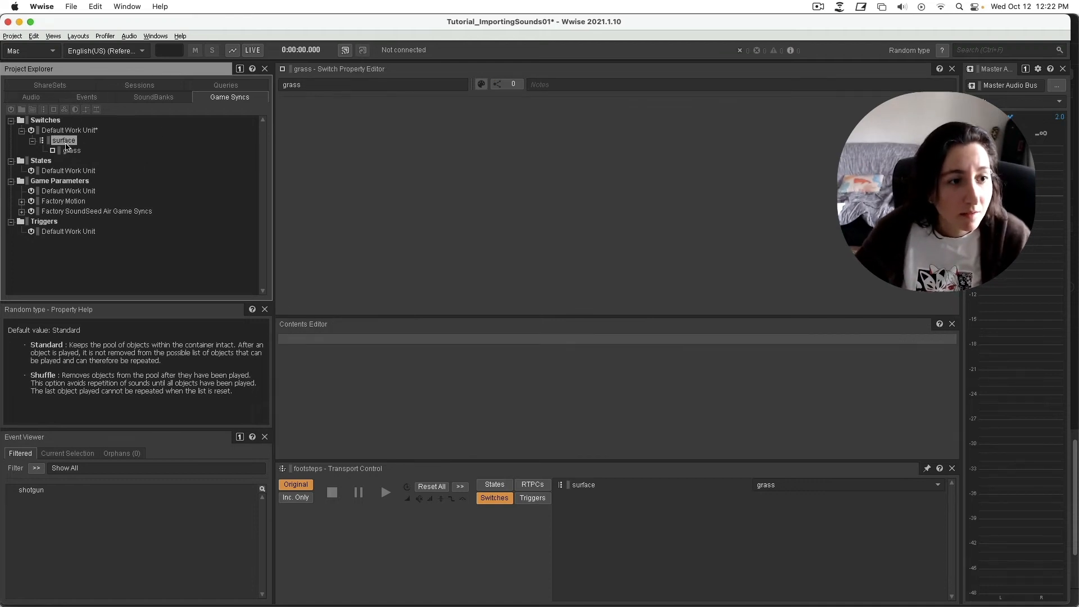
left_click(54, 110)
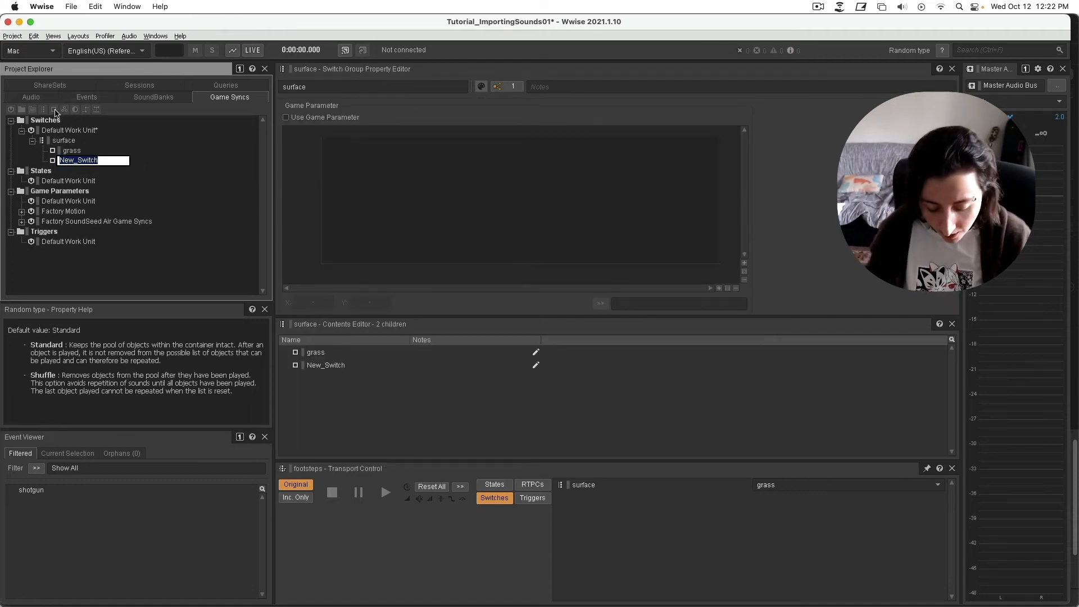
type("concrete")
key("Return")
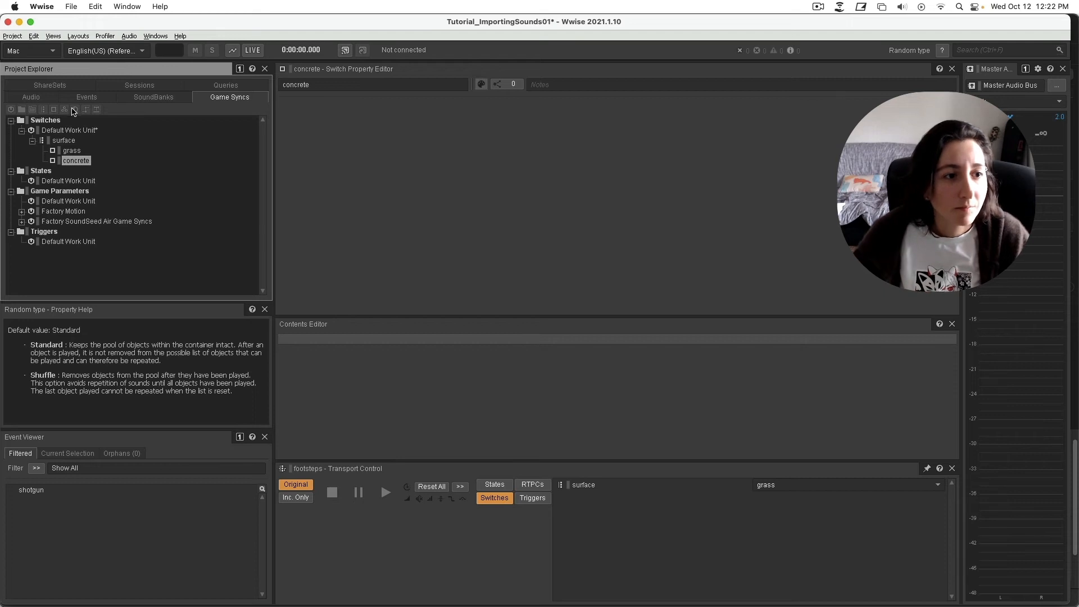
left_click(70, 140)
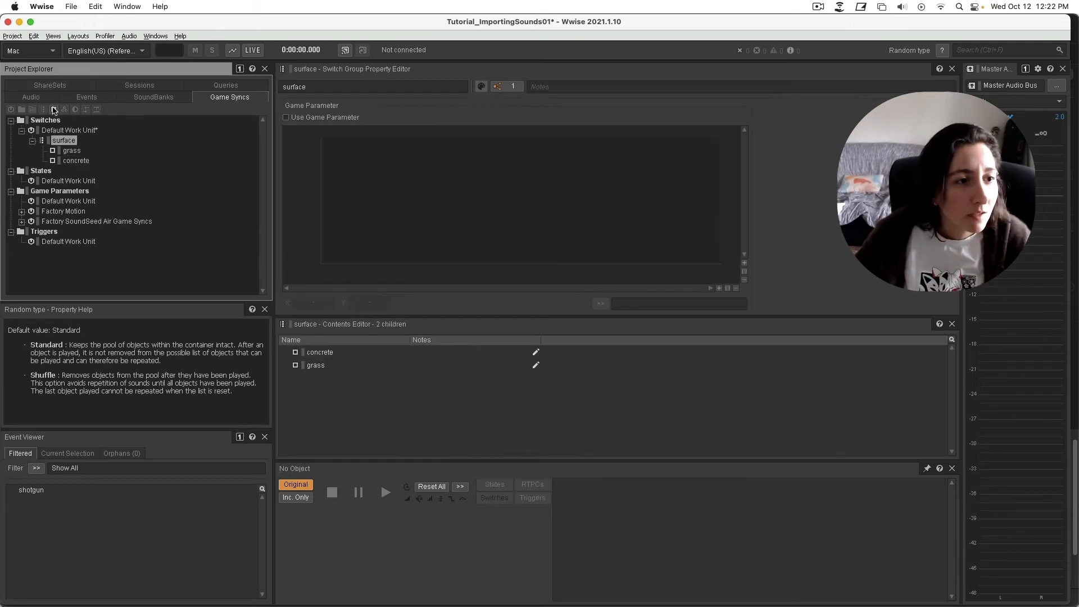
left_click(54, 110)
type("wa")
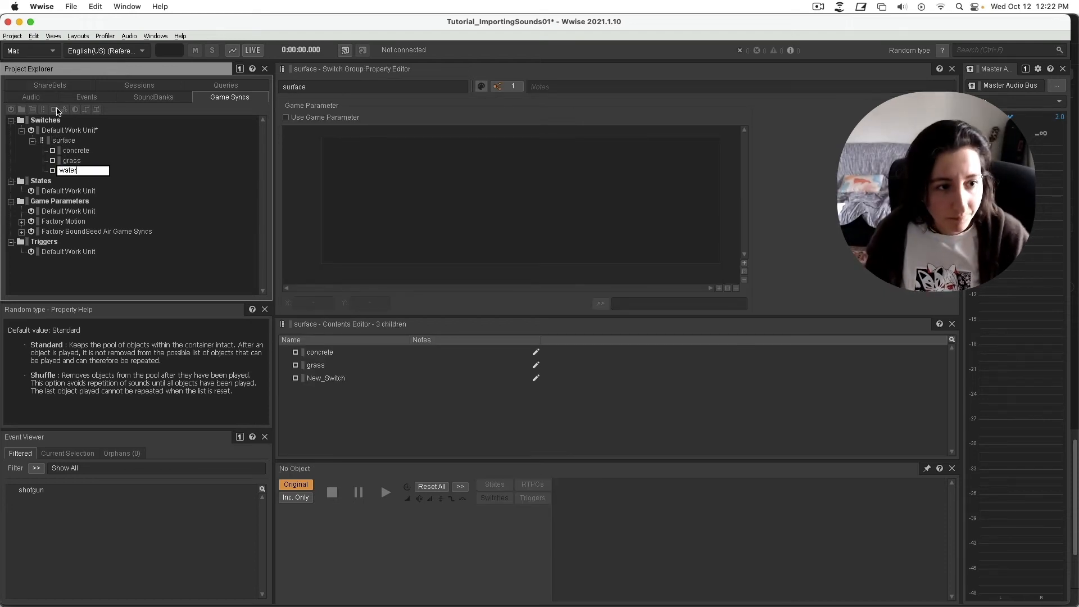
type("ter")
key("Return")
left_click(31, 97)
left_click(74, 201)
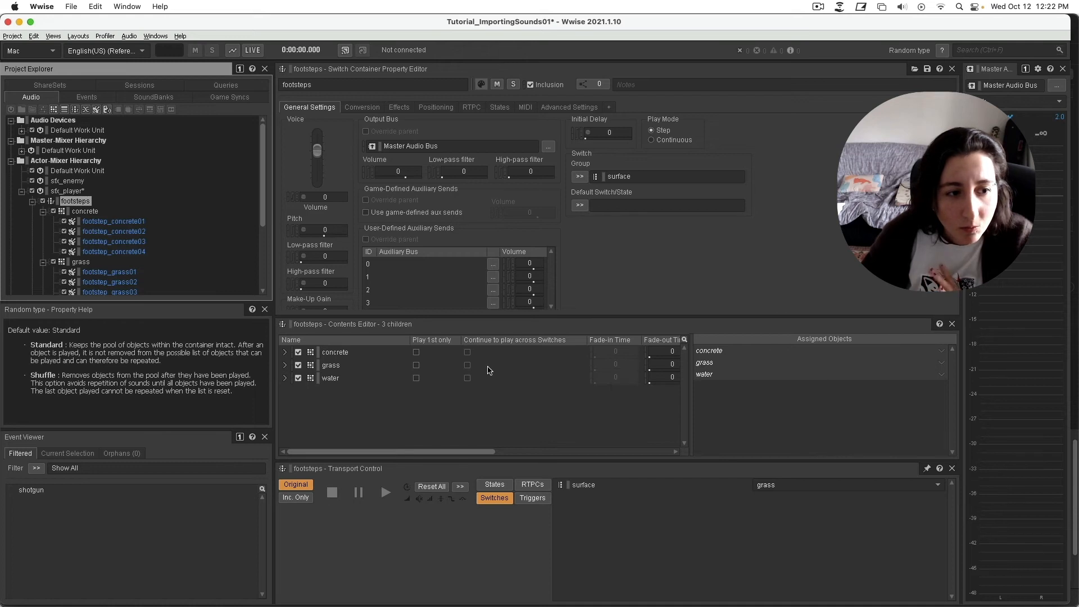
Drag the concrete, grass and water containers onto their matching switch rows.
scroll(110, 210, "down", 2)
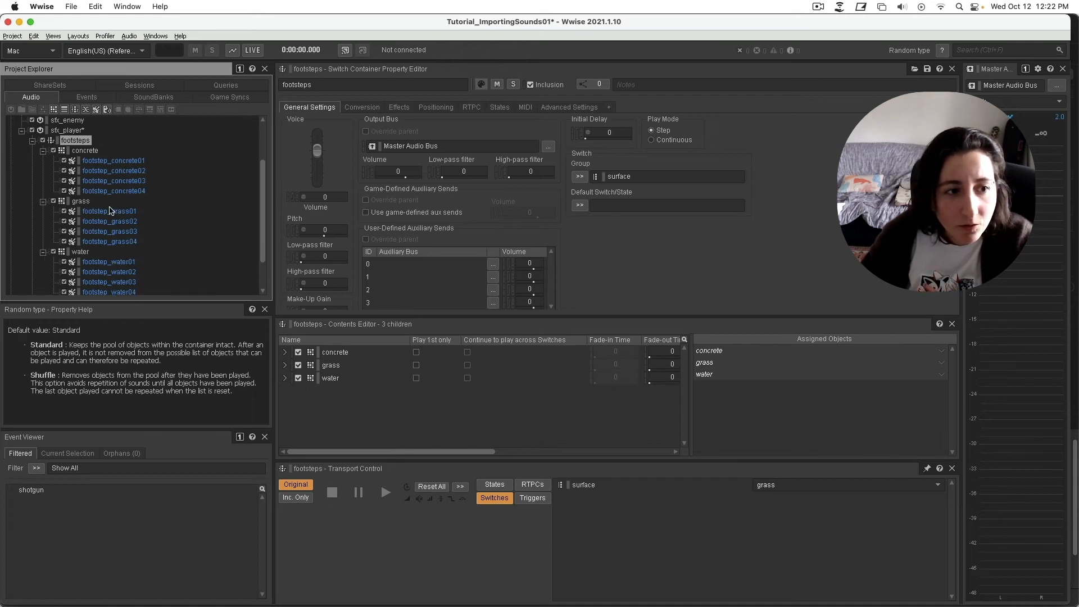
left_click(91, 151)
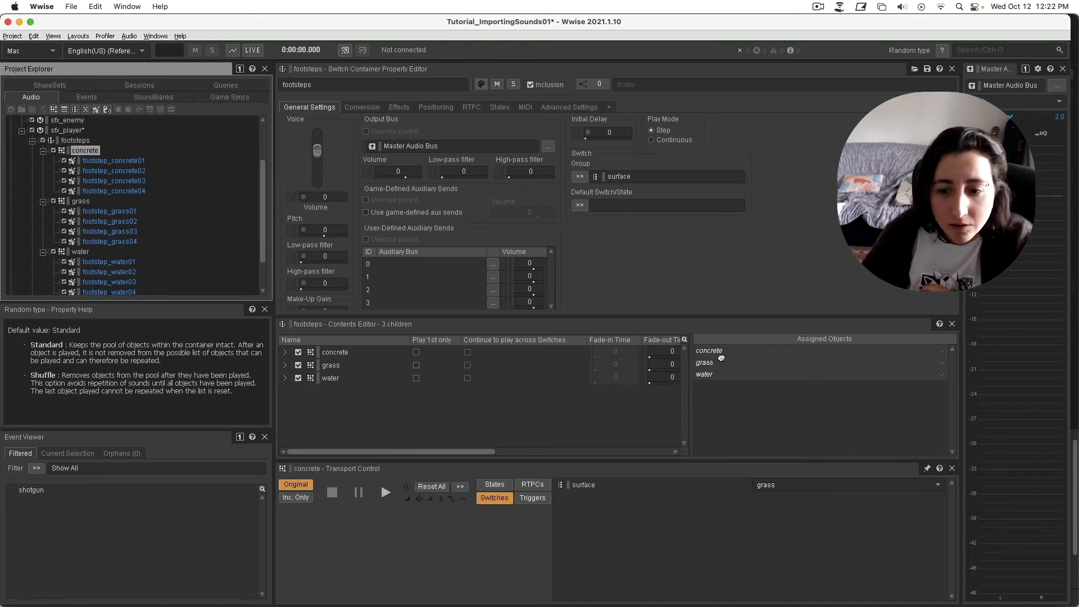
left_click_drag(718, 352, 715, 354)
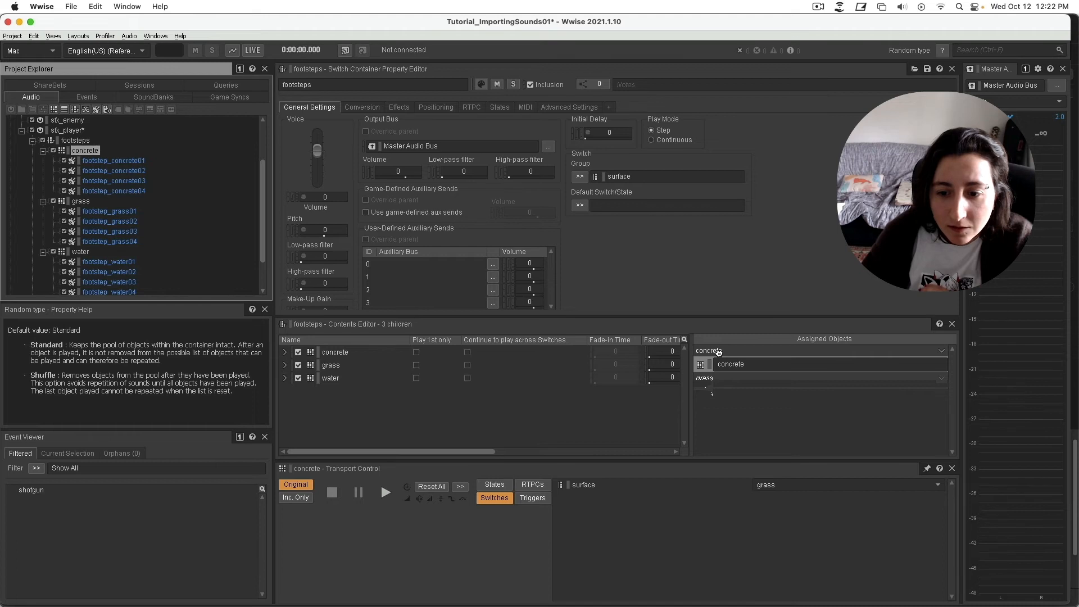
left_click(84, 203)
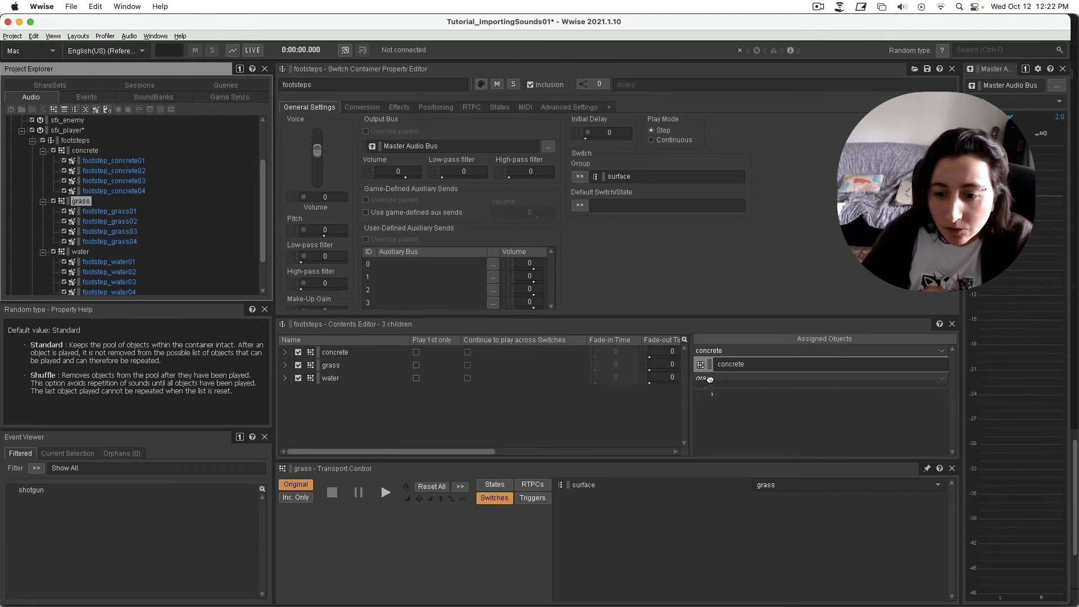
left_click_drag(710, 379, 709, 381)
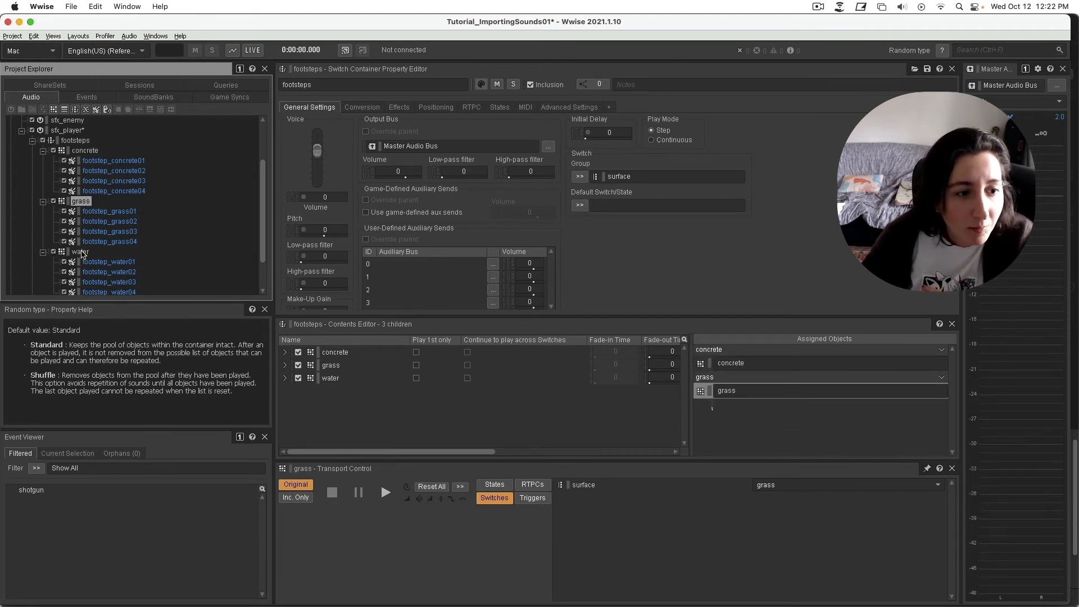
left_click_drag(80, 252, 878, 410)
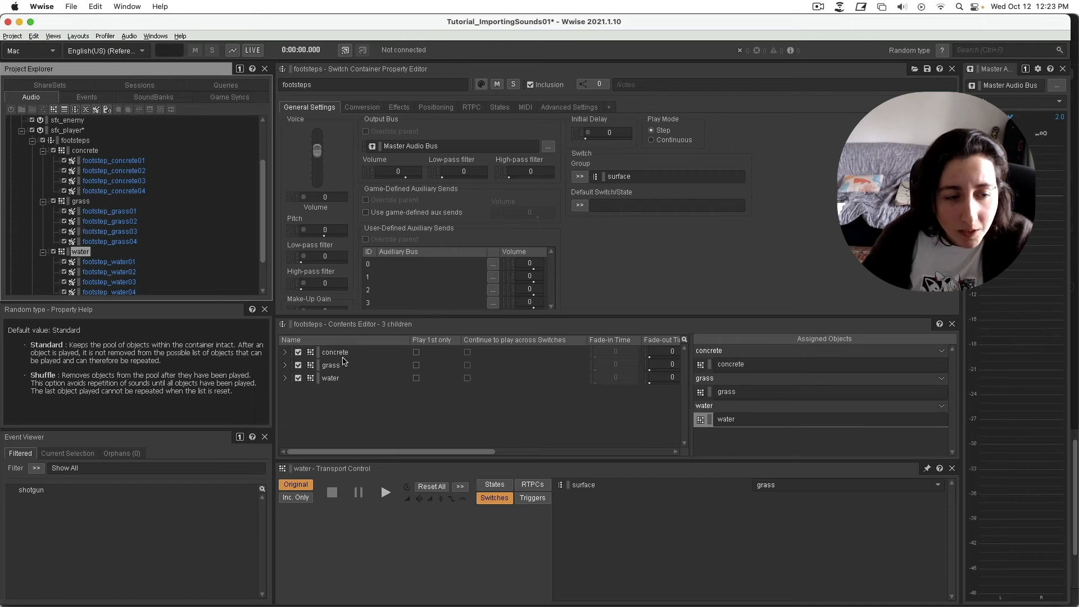
Audition the footsteps switch container several times.
left_click(84, 142)
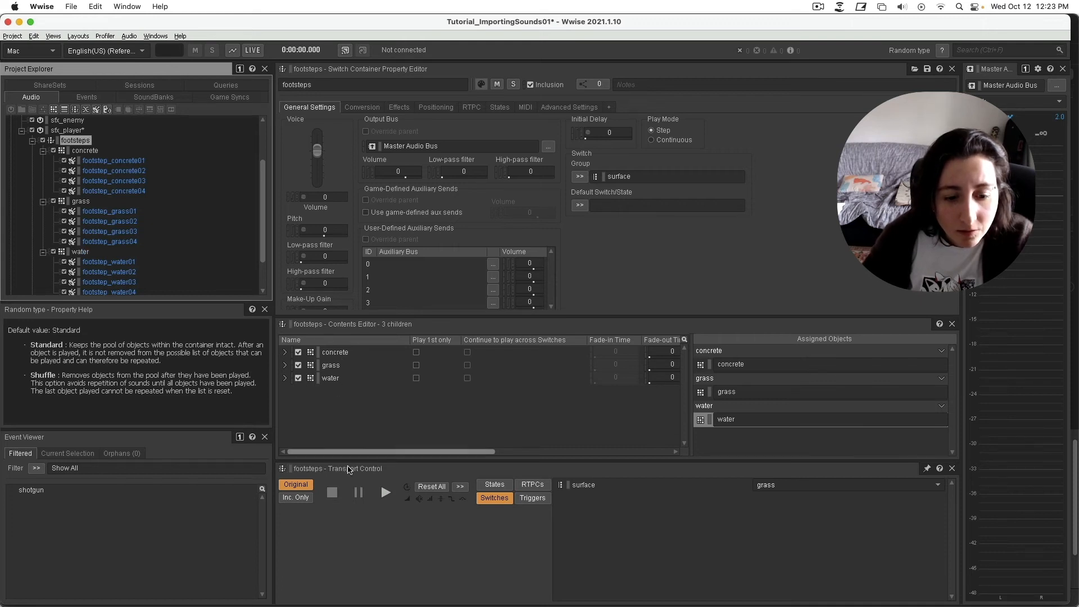
left_click(385, 492)
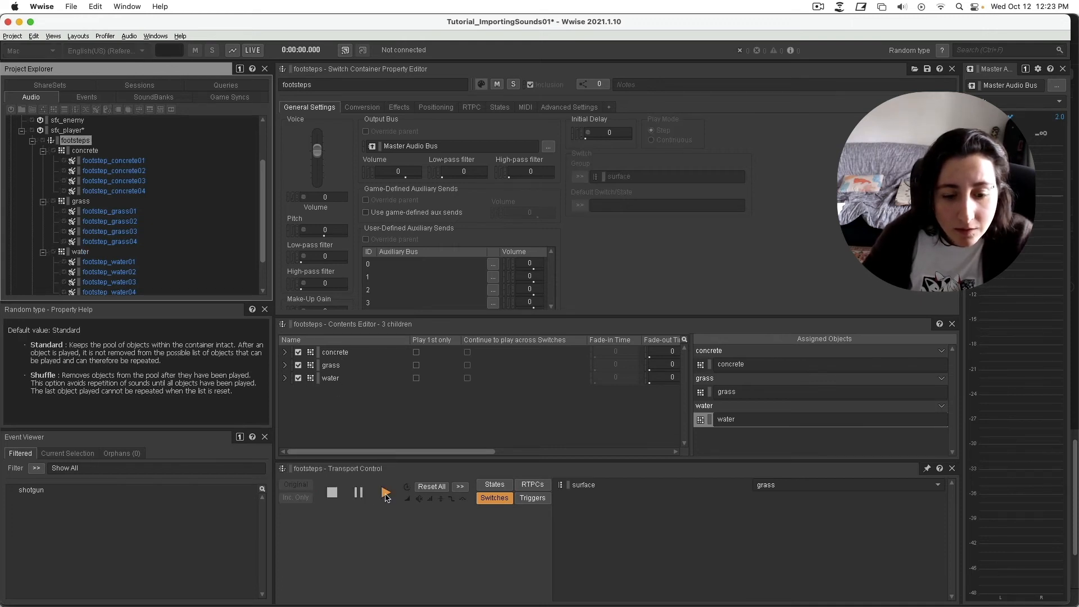
left_click(385, 498)
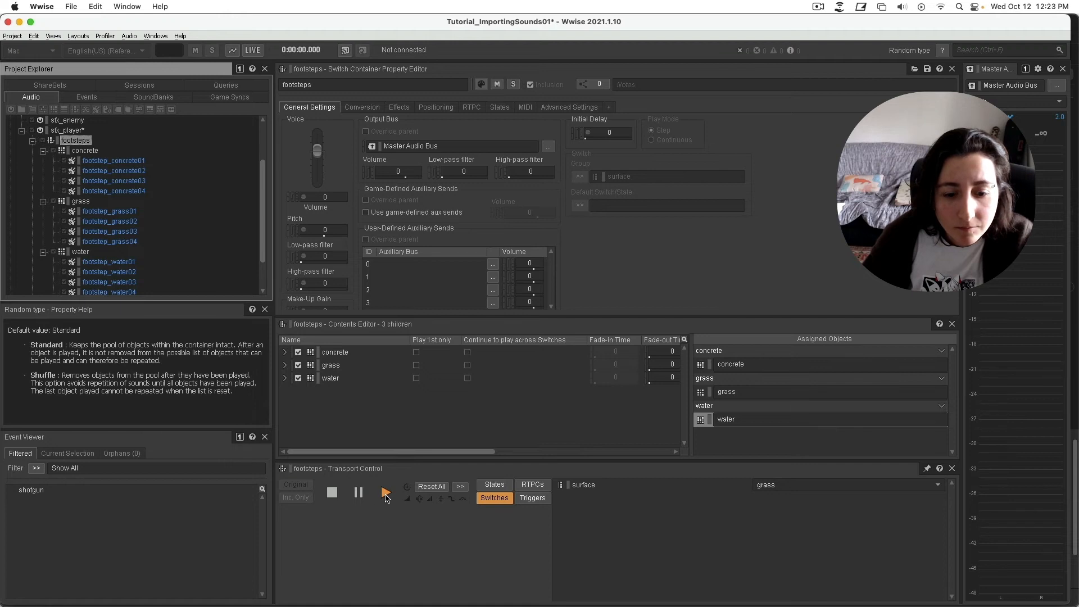
left_click(386, 498)
left_click(386, 498)
left_click(386, 498)
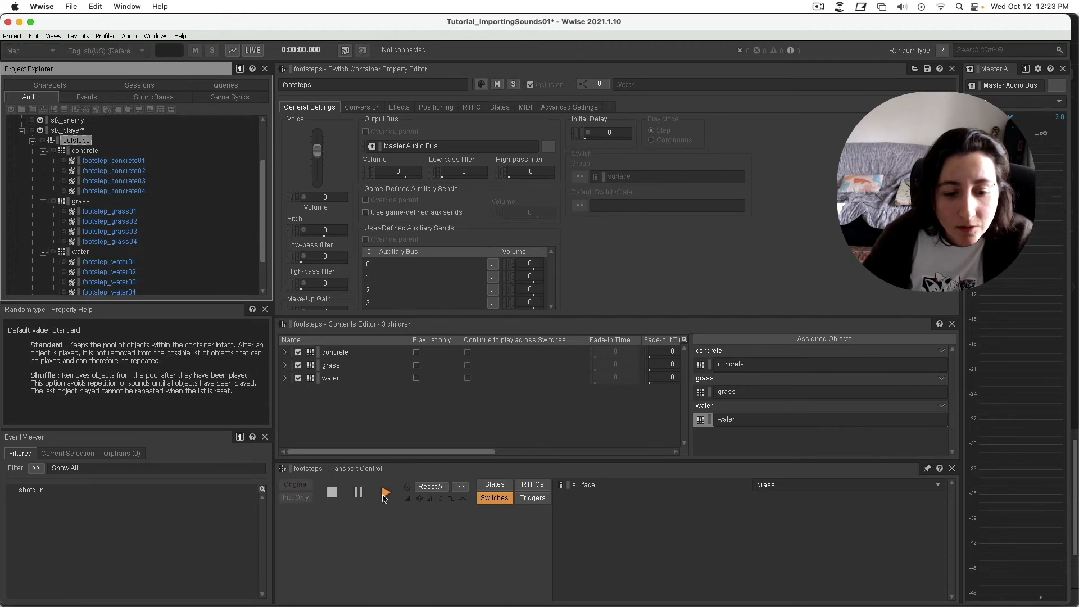
Preview footsteps with surface set to concrete and water, then make concrete the default switch.
left_click(886, 488)
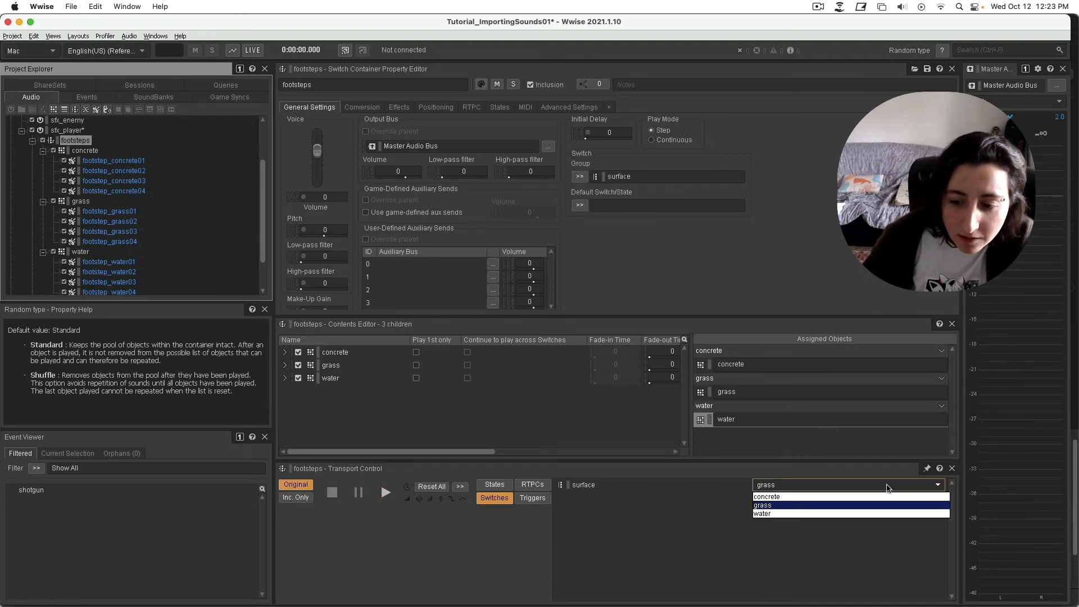
left_click(878, 496)
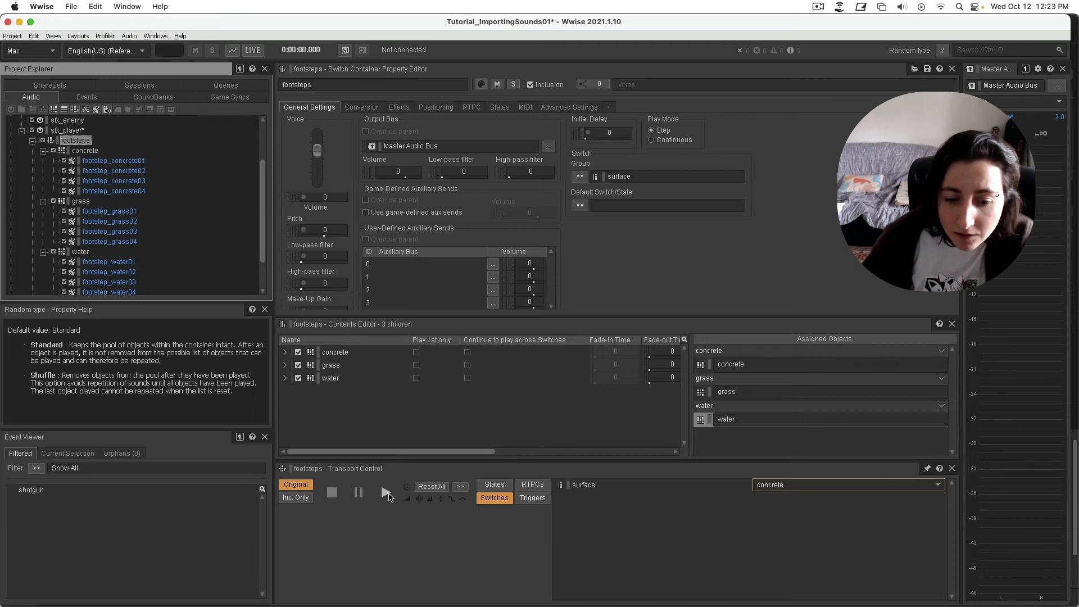
key("space")
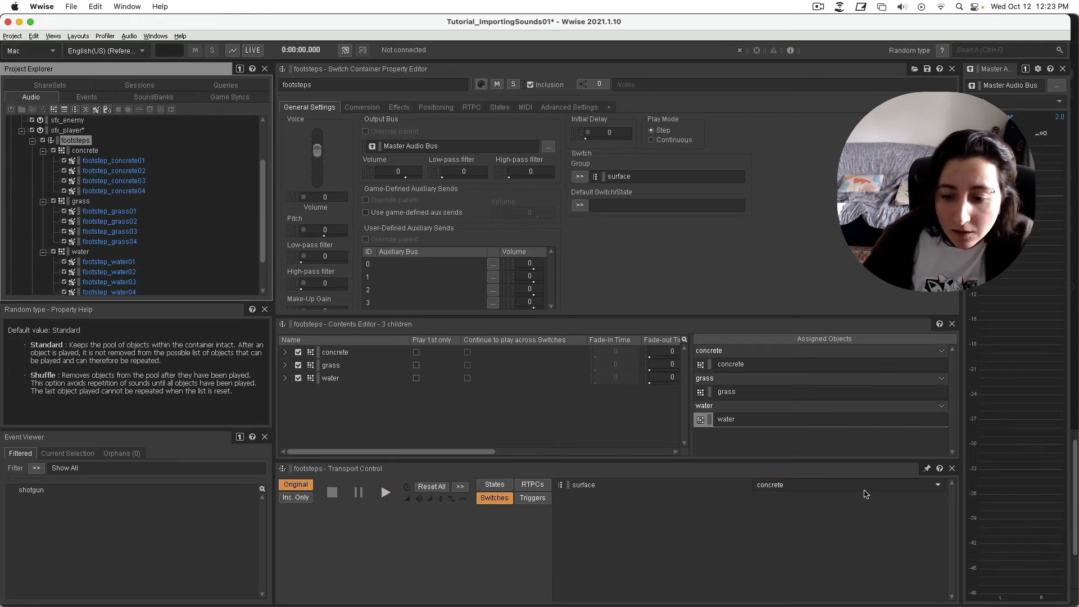
left_click(867, 490)
left_click(843, 516)
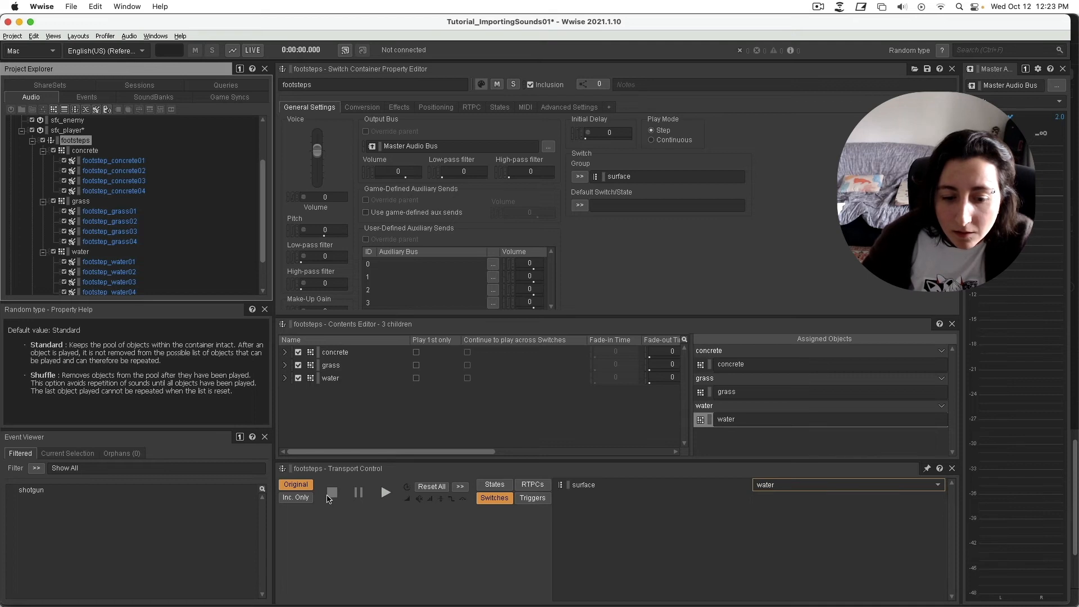
left_click(386, 492)
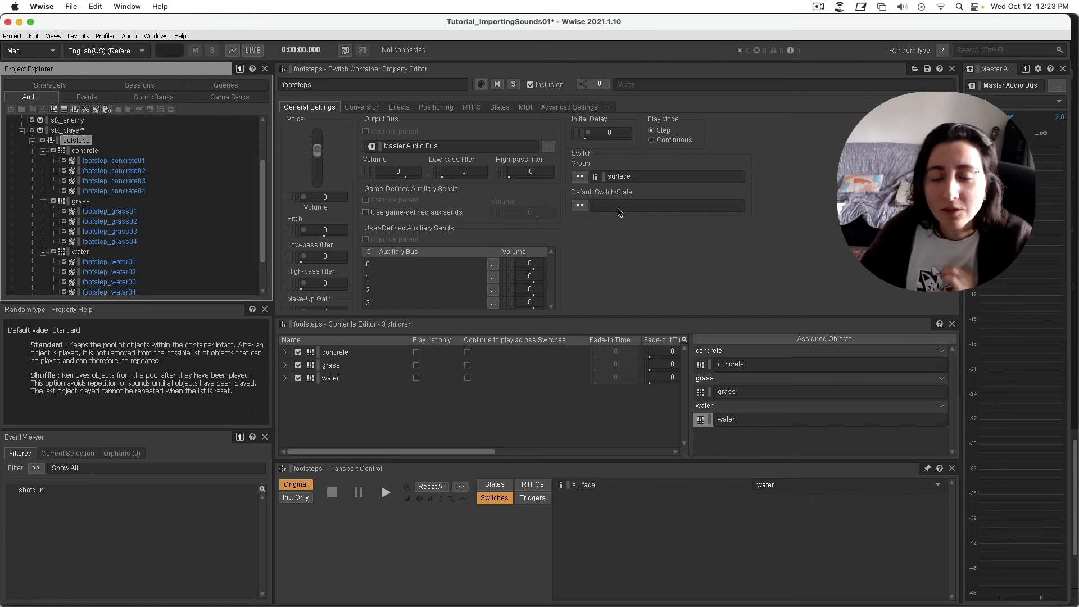
left_click(580, 207)
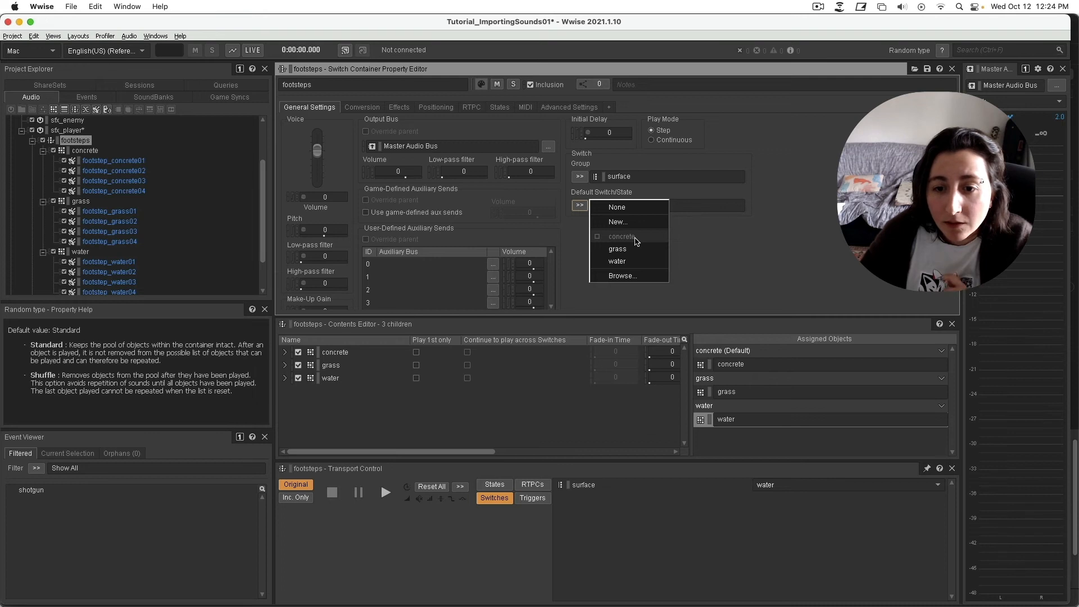
left_click(637, 242)
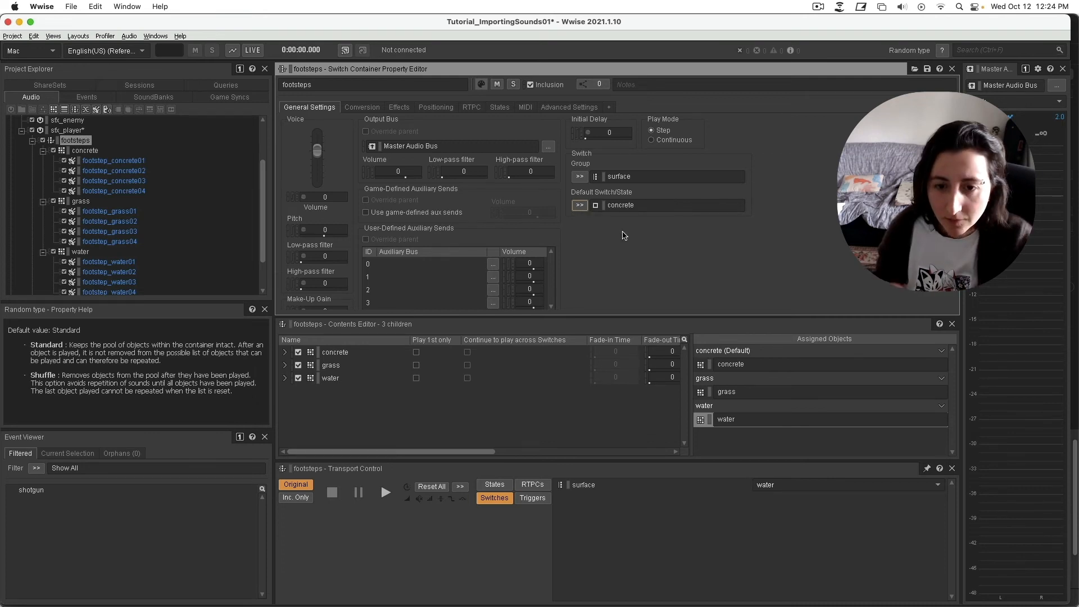
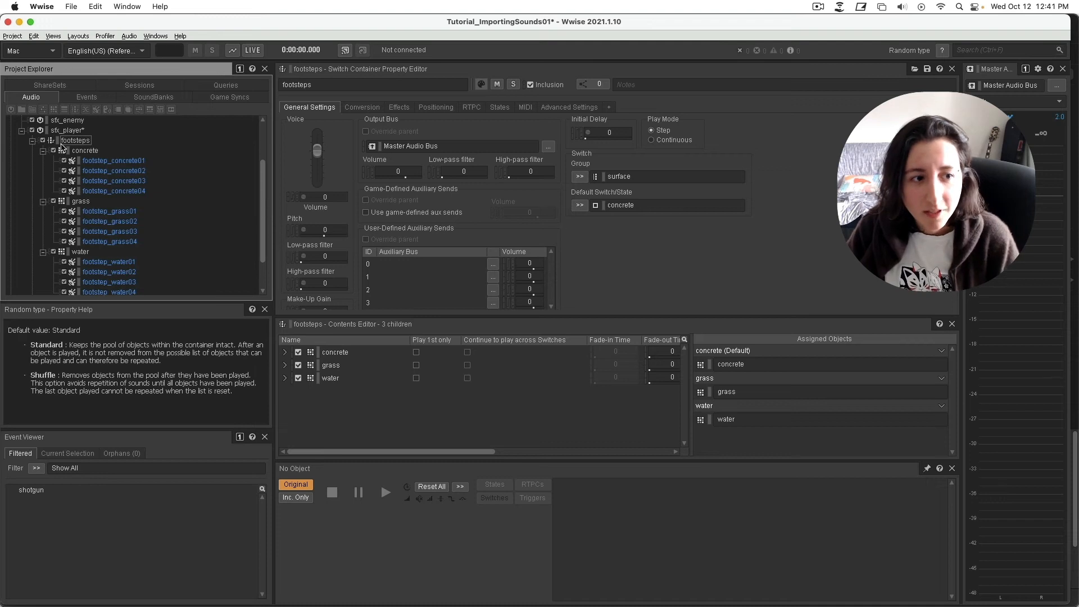
Select the footsteps switch container so it loads in the Transport Control for auditioning.
left_click(65, 142)
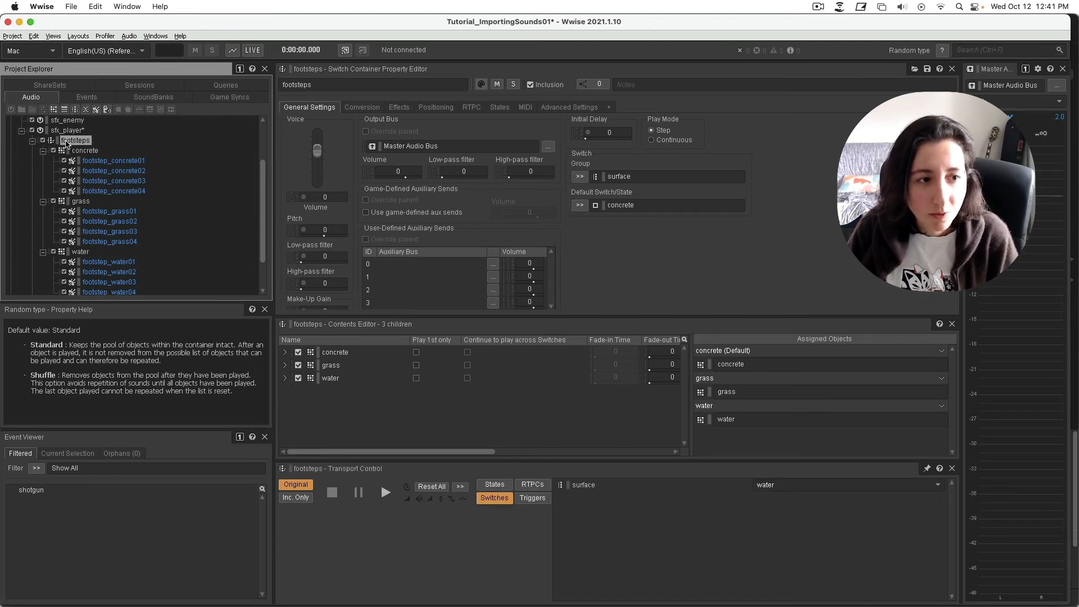
Create a Play event for the footsteps container and name it footstep.
right_click(66, 144)
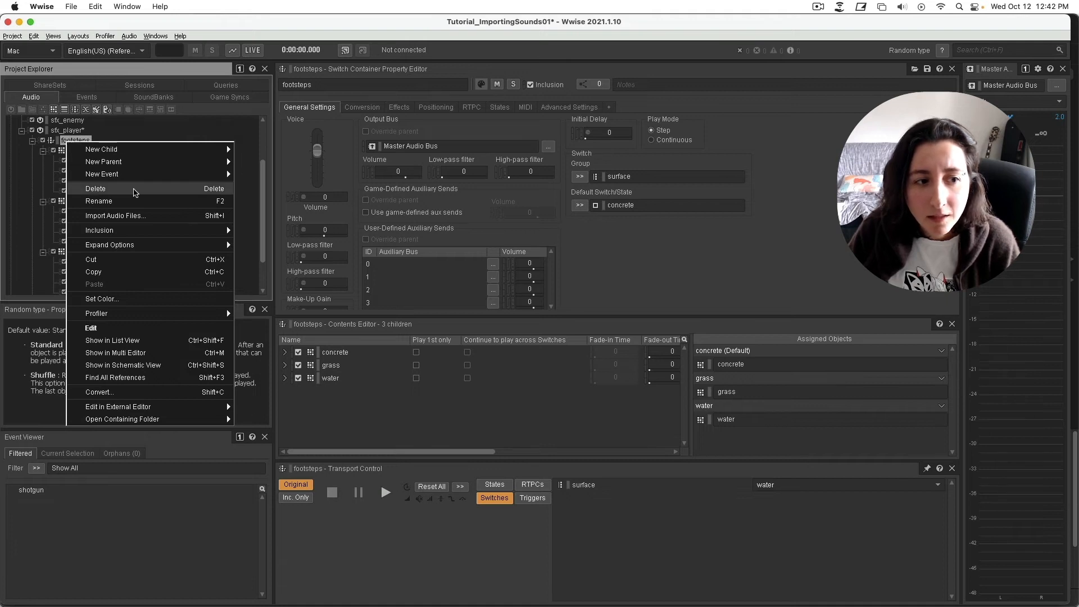
mouse_move(134, 180)
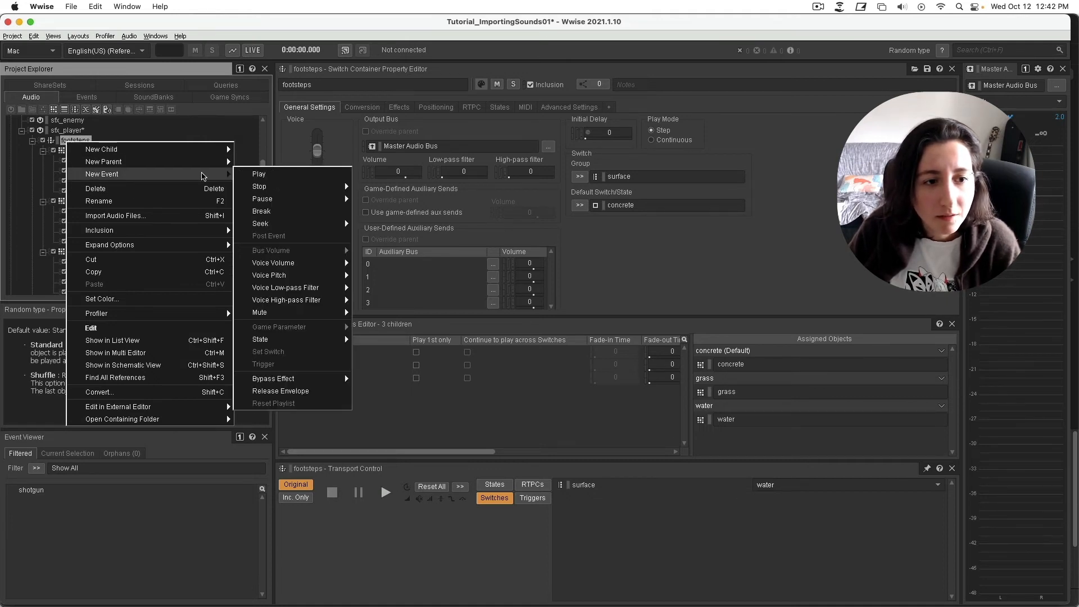
left_click(292, 180)
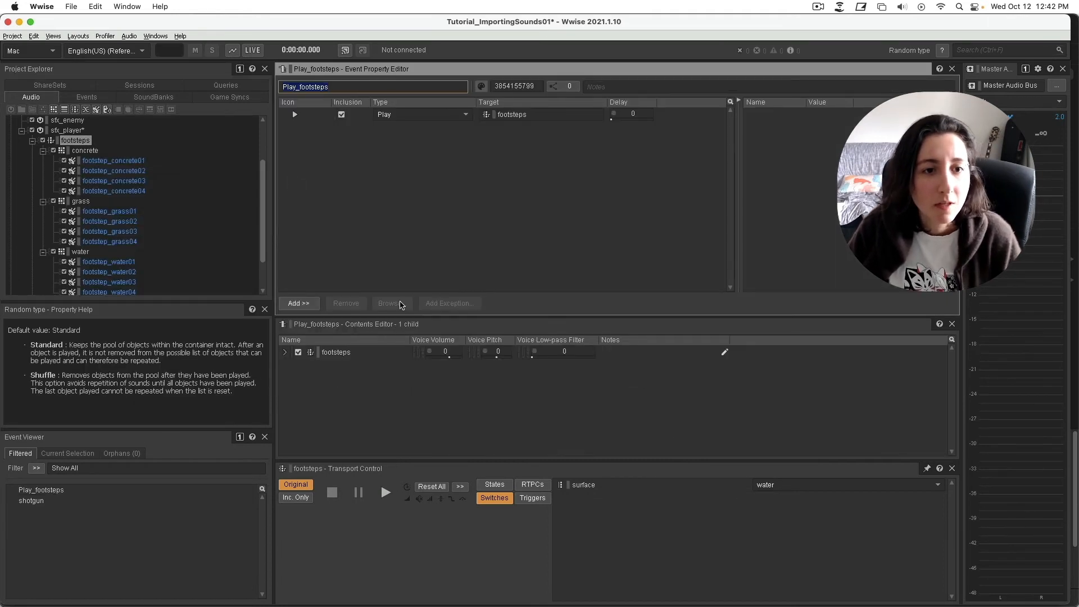
left_click(315, 87)
left_click_drag(298, 86, 235, 81)
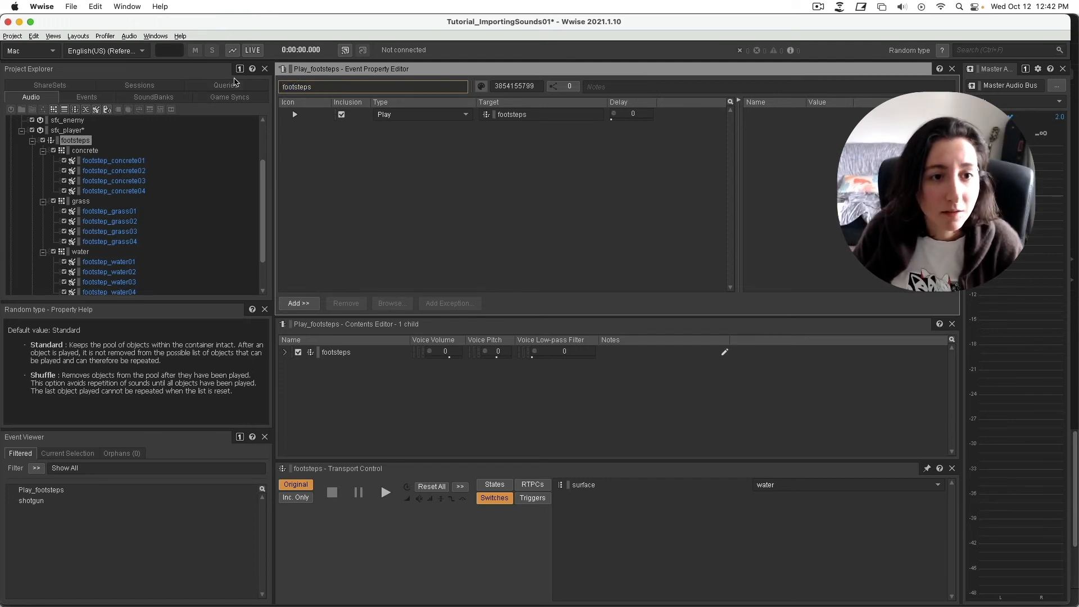
key("Return")
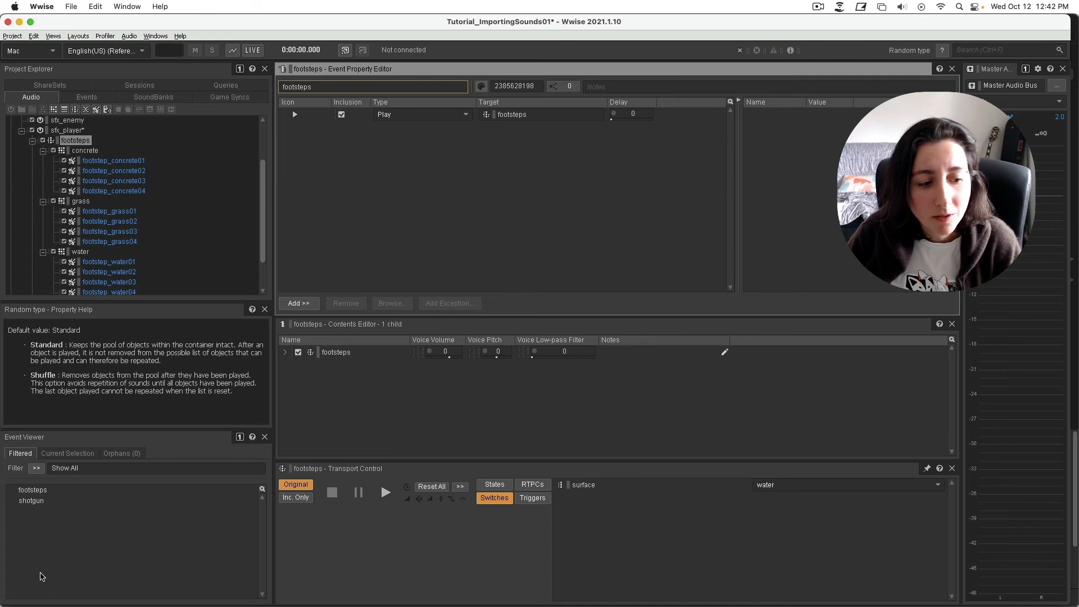
double_click(323, 85)
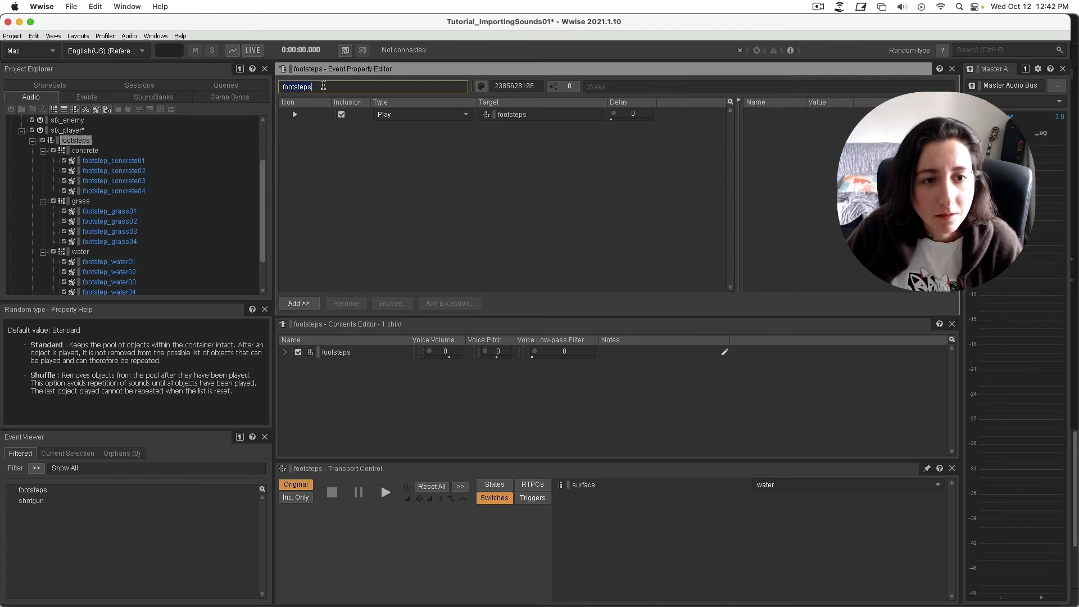
key("BackSpace")
key("Return")
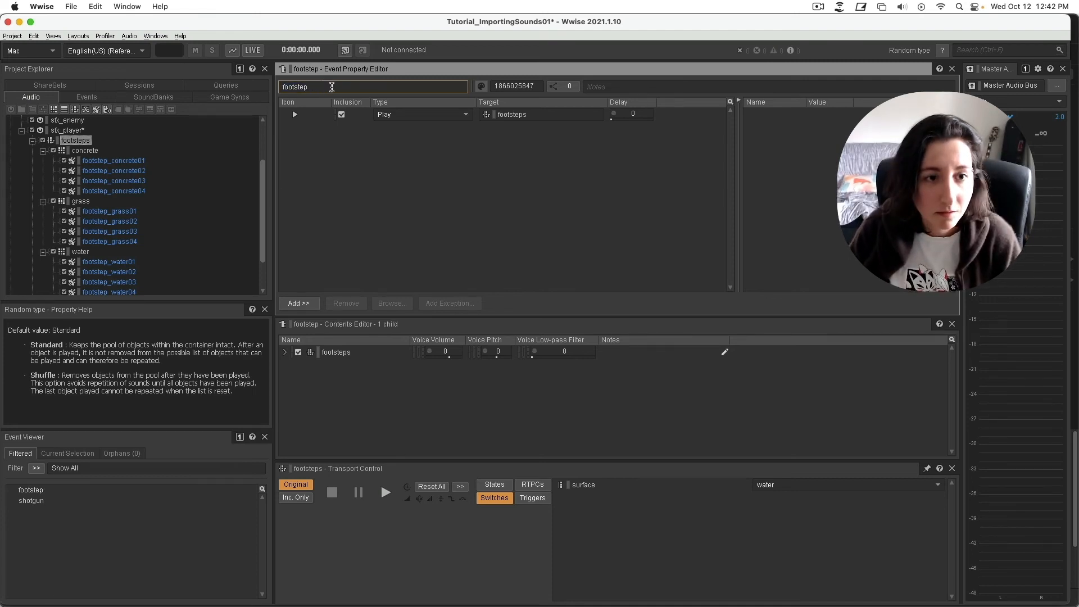
Rename the footsteps switch container to footstep.
right_click(84, 140)
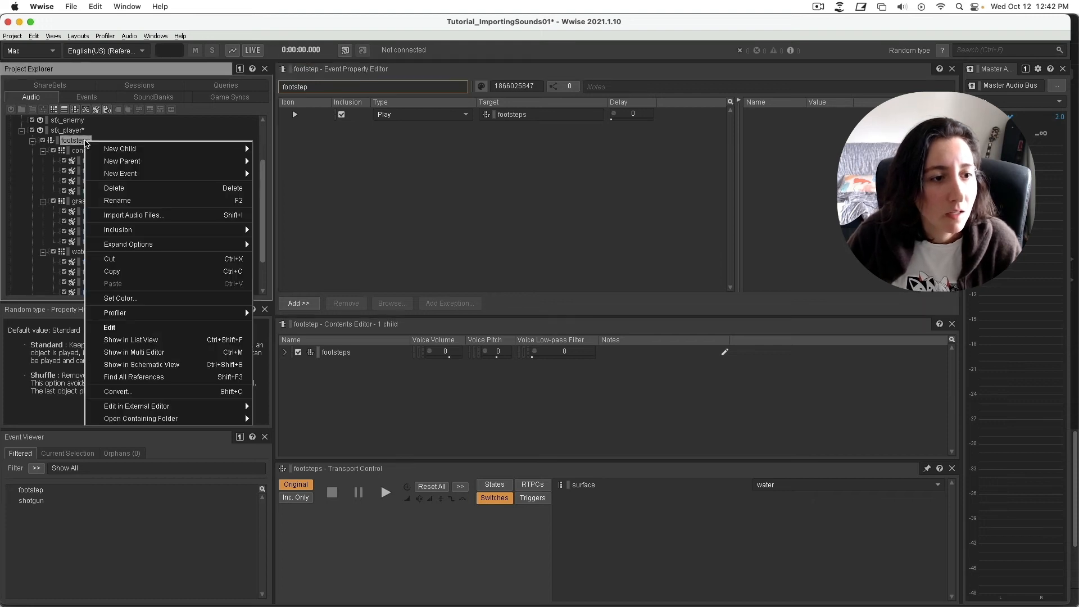
mouse_move(135, 178)
left_click(117, 200)
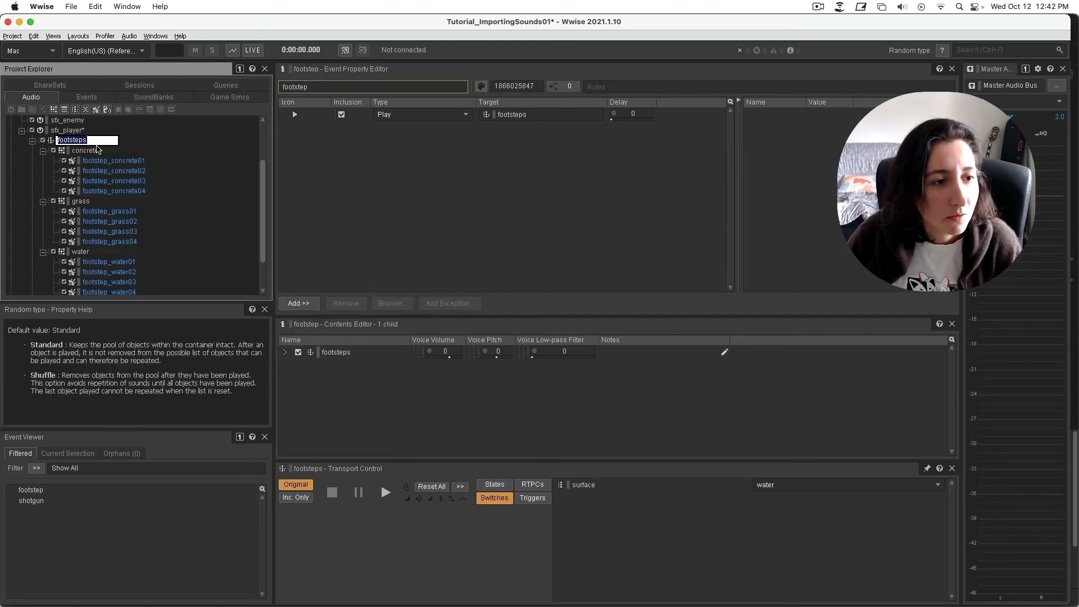
left_click(102, 142)
key("BackSpace")
key("Return")
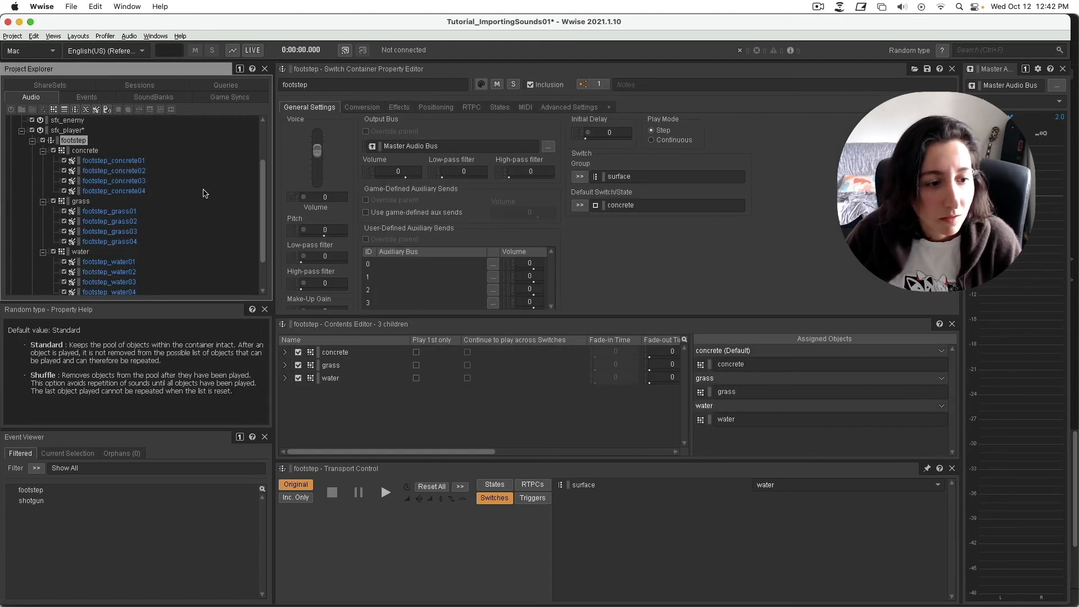
Play the footstep event and switch surface from water to concrete.
left_click(83, 493)
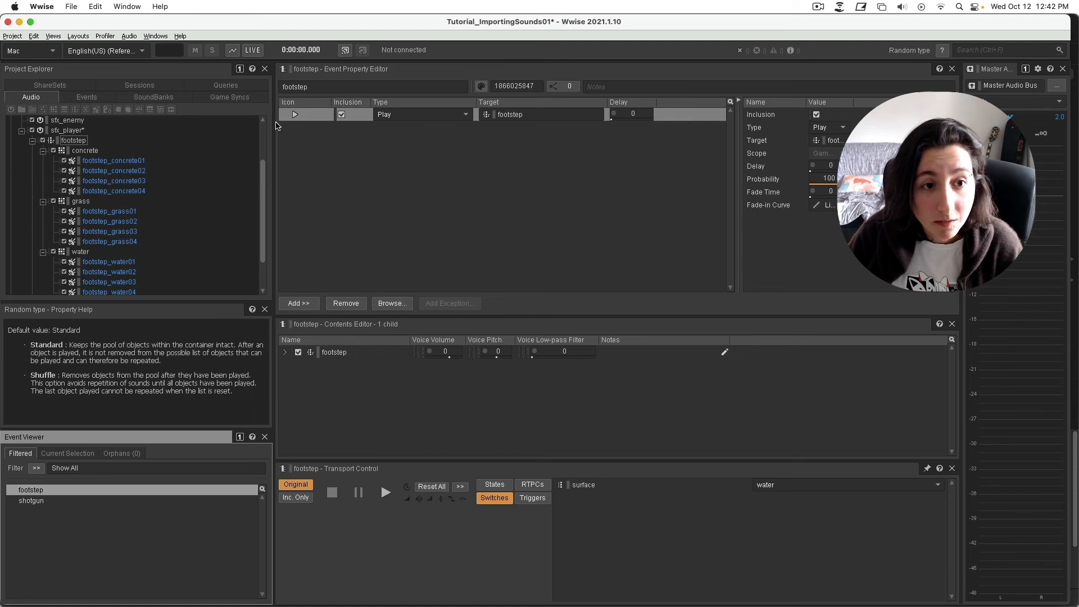
left_click(295, 115)
left_click(385, 493)
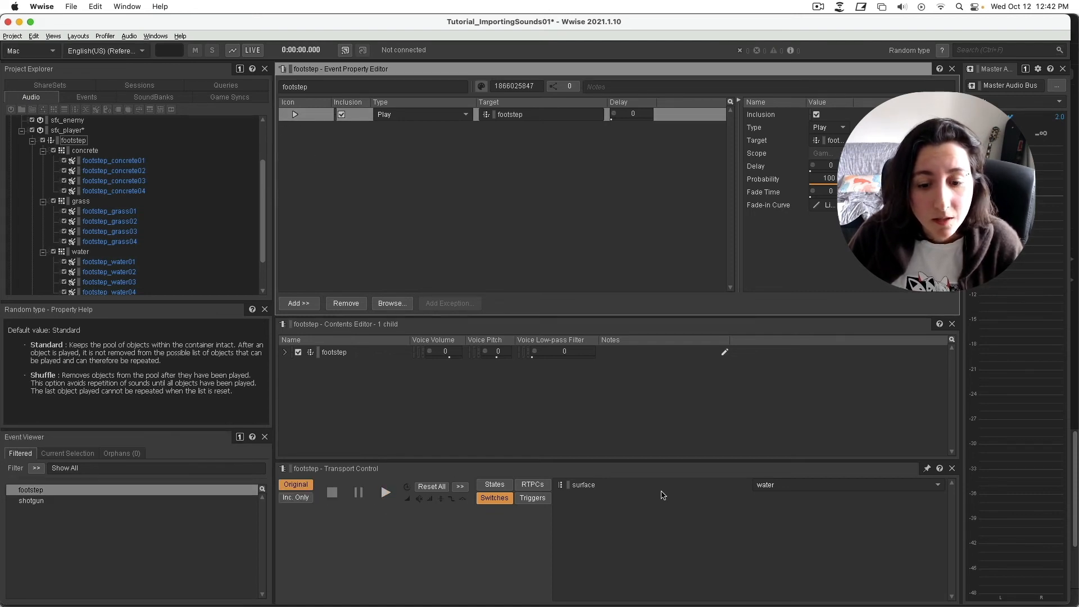
left_click(793, 484)
left_click(792, 494)
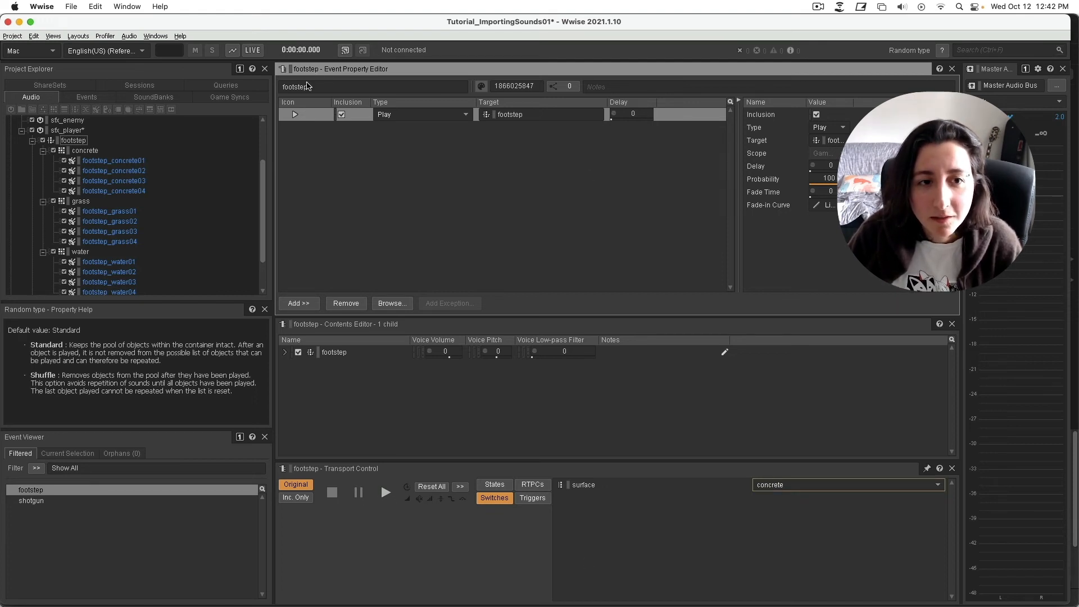
Move the footstep event from Default Work Unit into the sfx_player work unit beside shotgun.
left_click(71, 141)
left_click(79, 98)
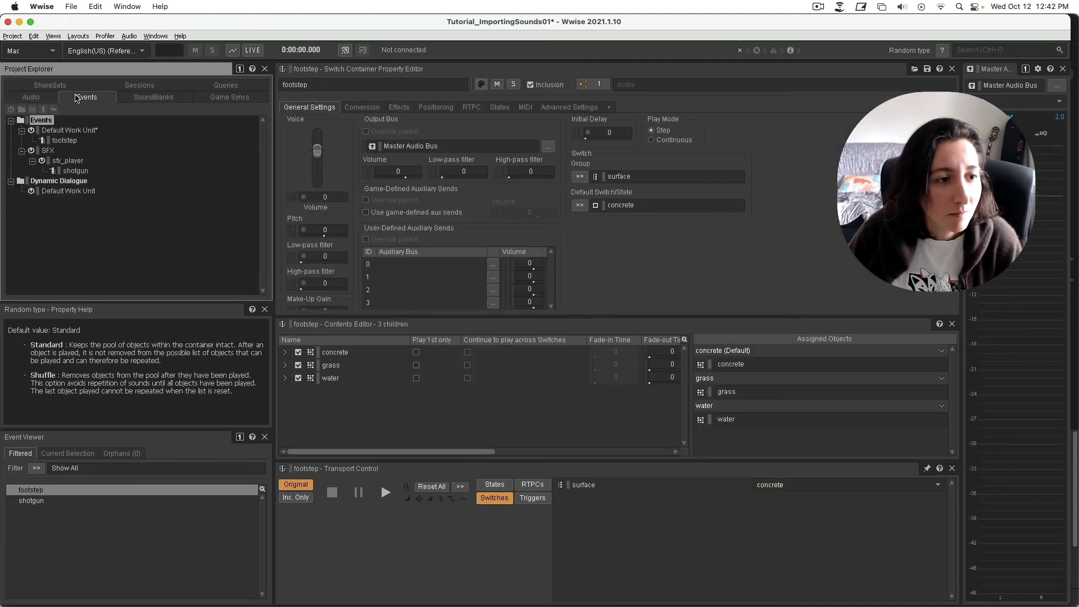
left_click(69, 141)
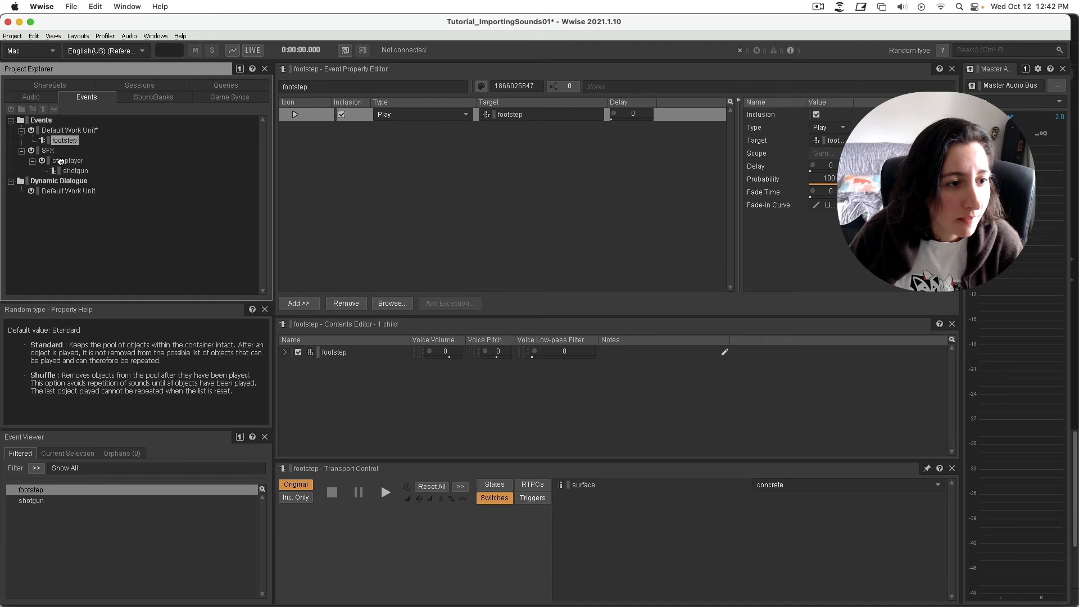
left_click_drag(60, 161, 61, 161)
left_click(83, 152)
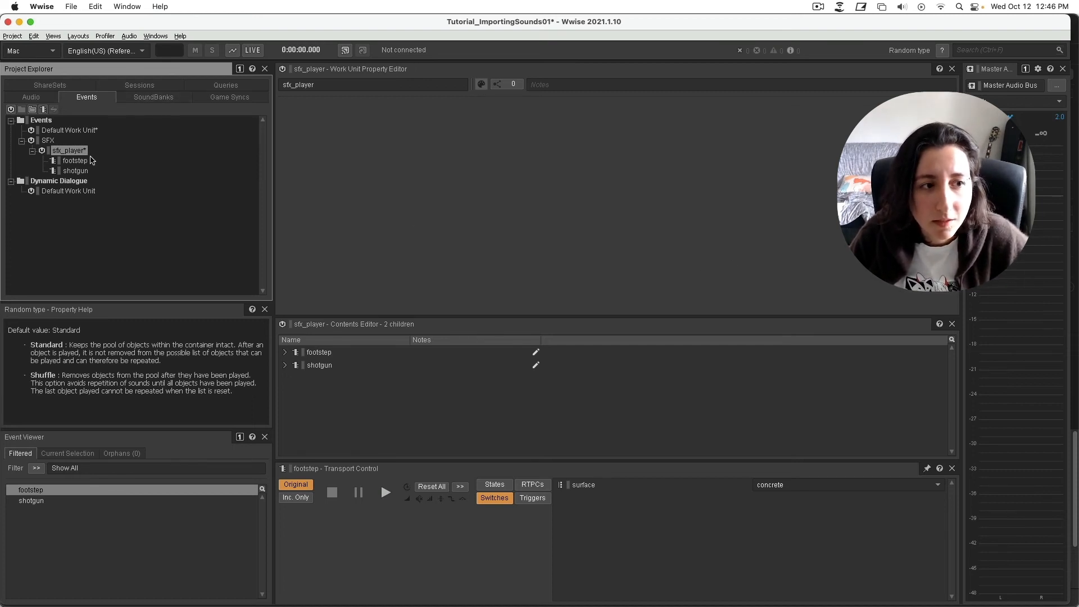
In the Audio hierarchy, collapse concrete, grass, water and the footstep container under sfx_player.
left_click(41, 102)
scroll(172, 260, "down", 3)
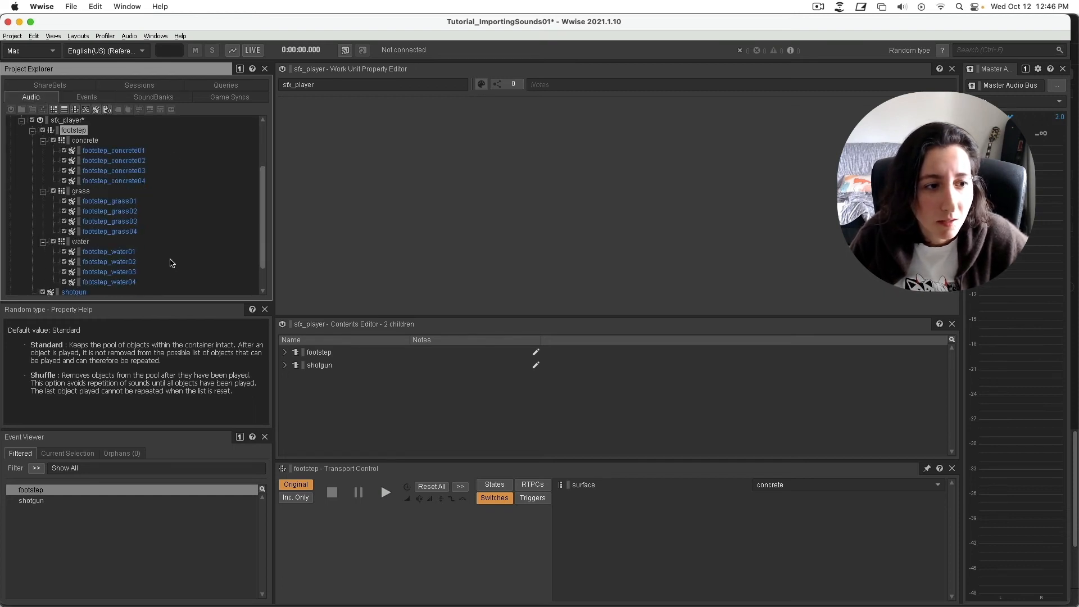
left_click(43, 140)
left_click(43, 161)
left_click(42, 211)
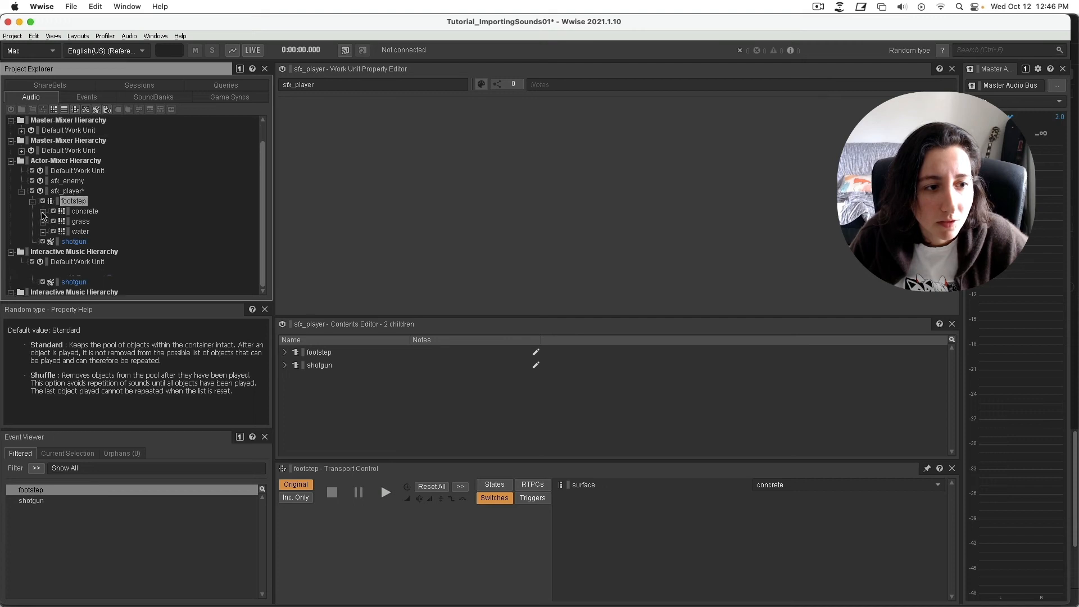
left_click(68, 191)
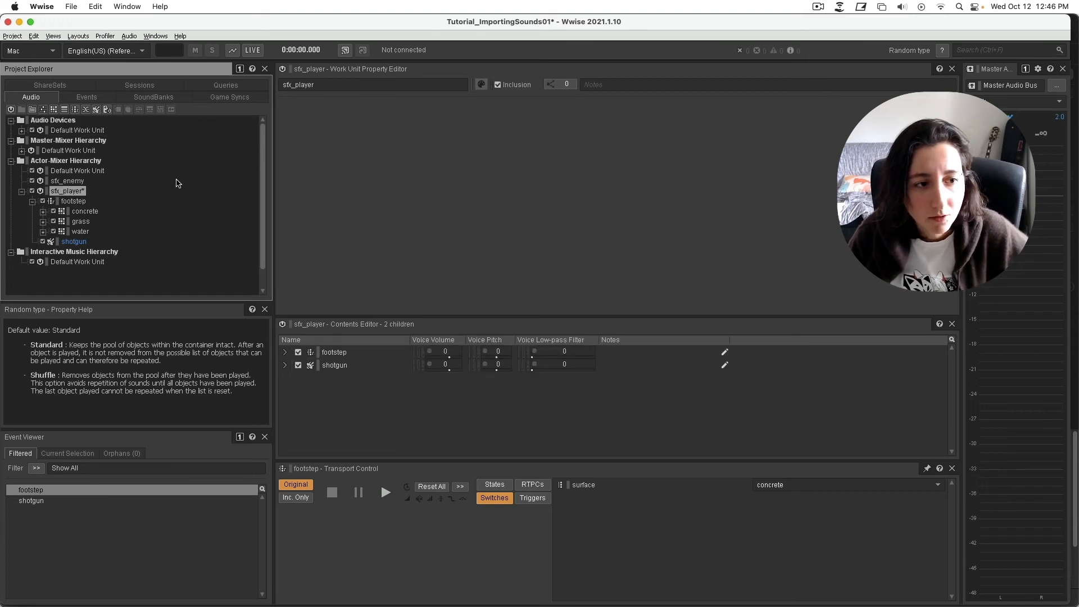
left_click(33, 201)
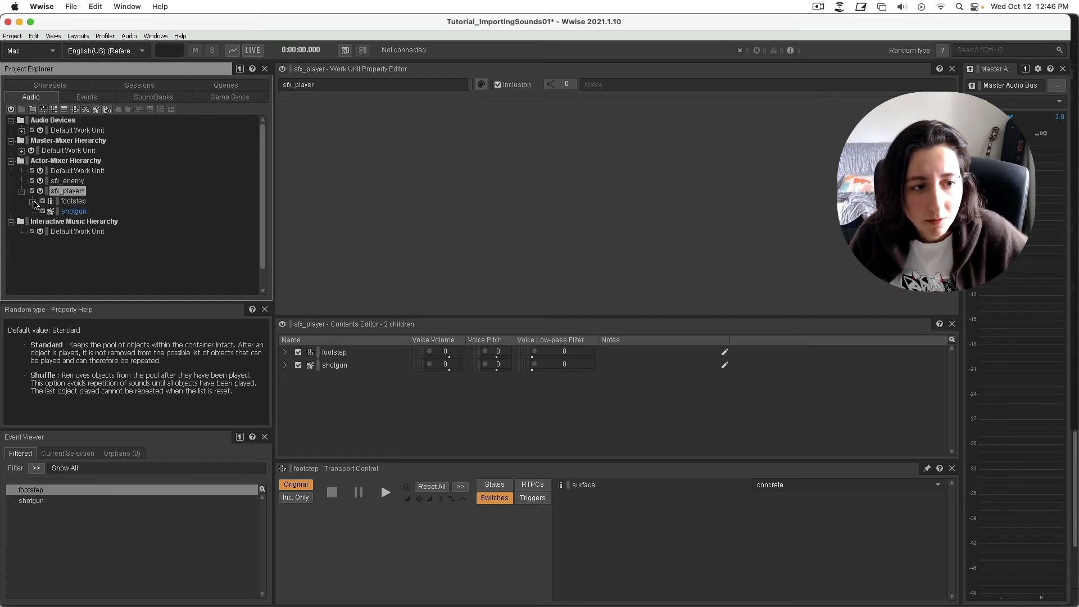
Import the Test folder's four sounds into sfx_player as a Blend Container, replacing existing files.
key("shift+i")
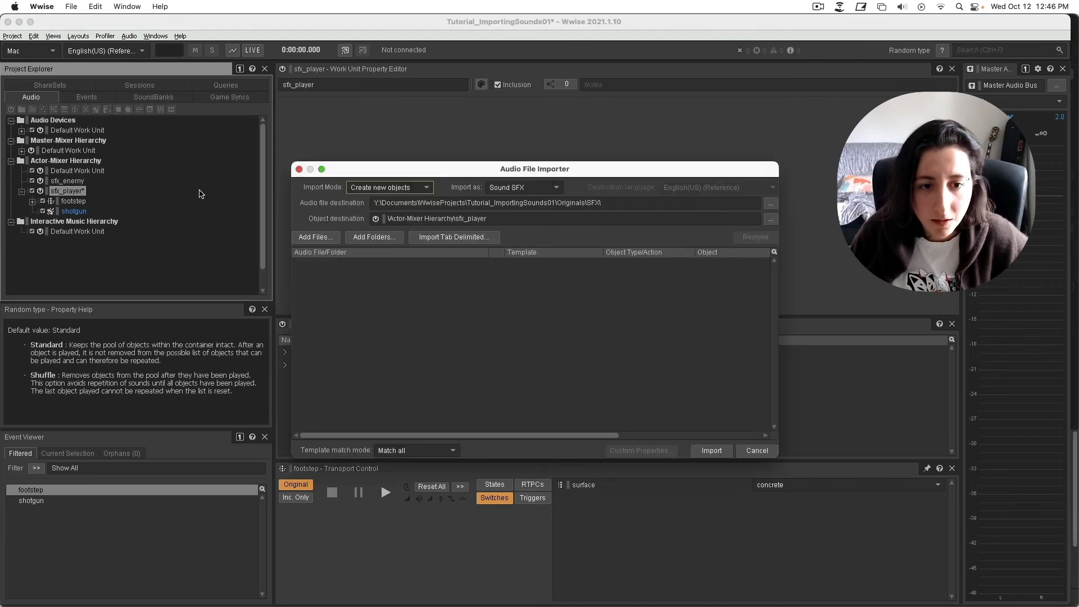
left_click(374, 237)
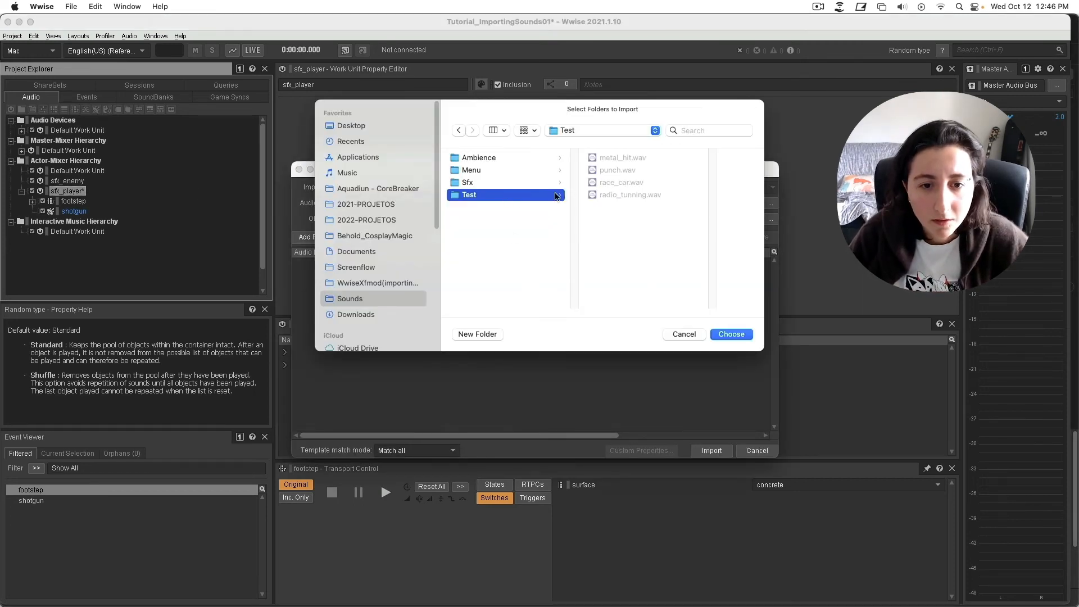
left_click(732, 334)
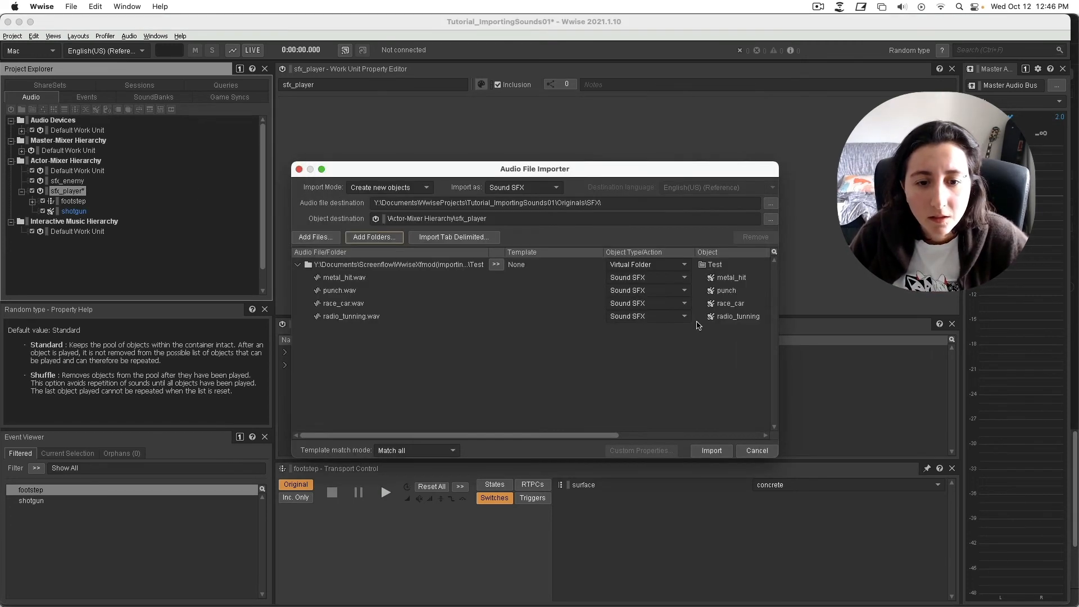
left_click(650, 264)
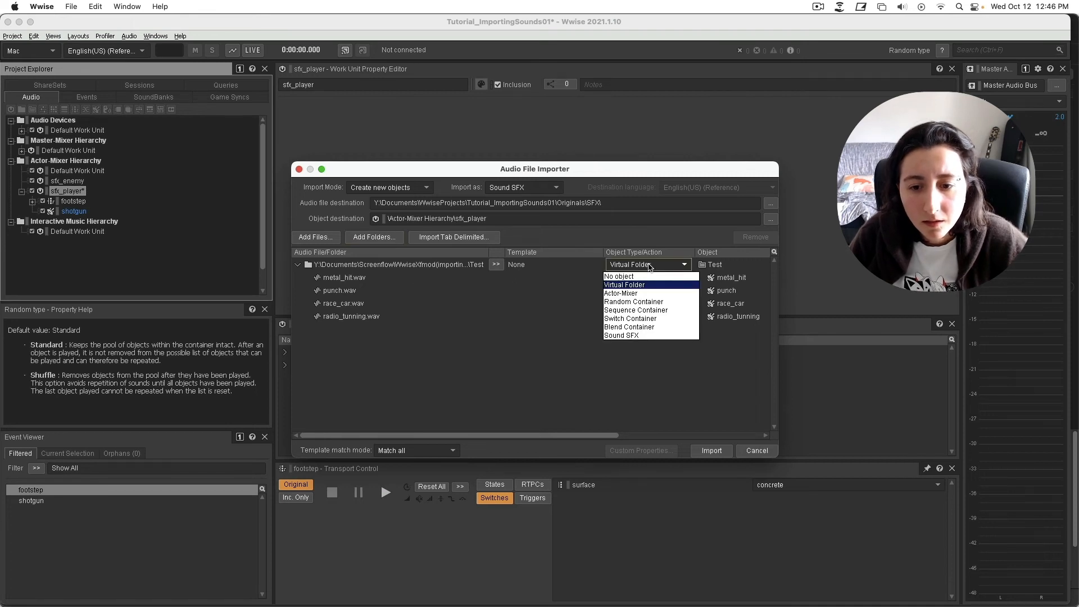
left_click(655, 327)
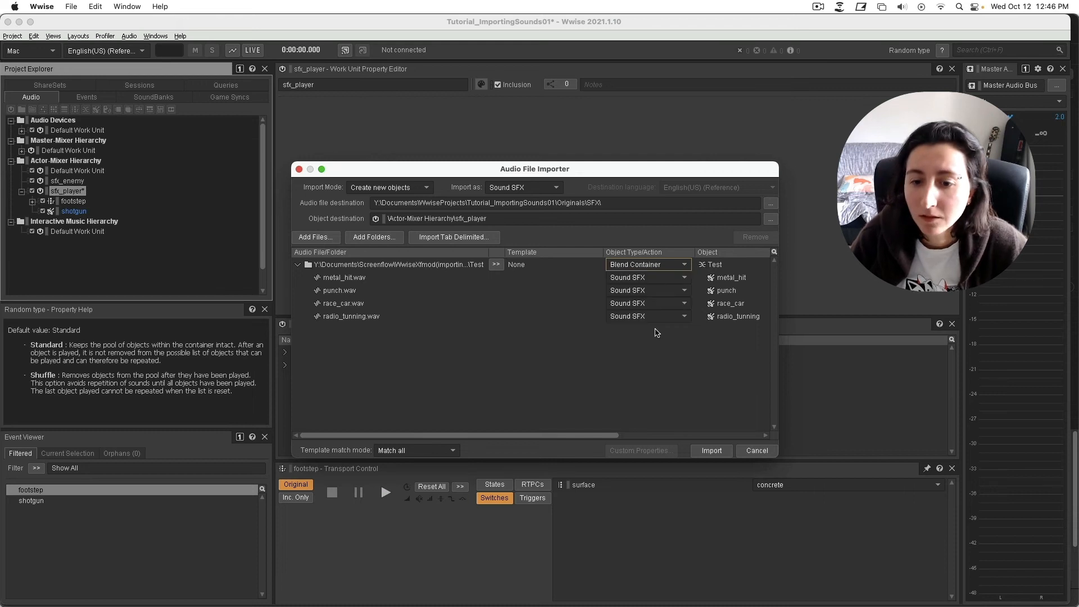
left_click(706, 452)
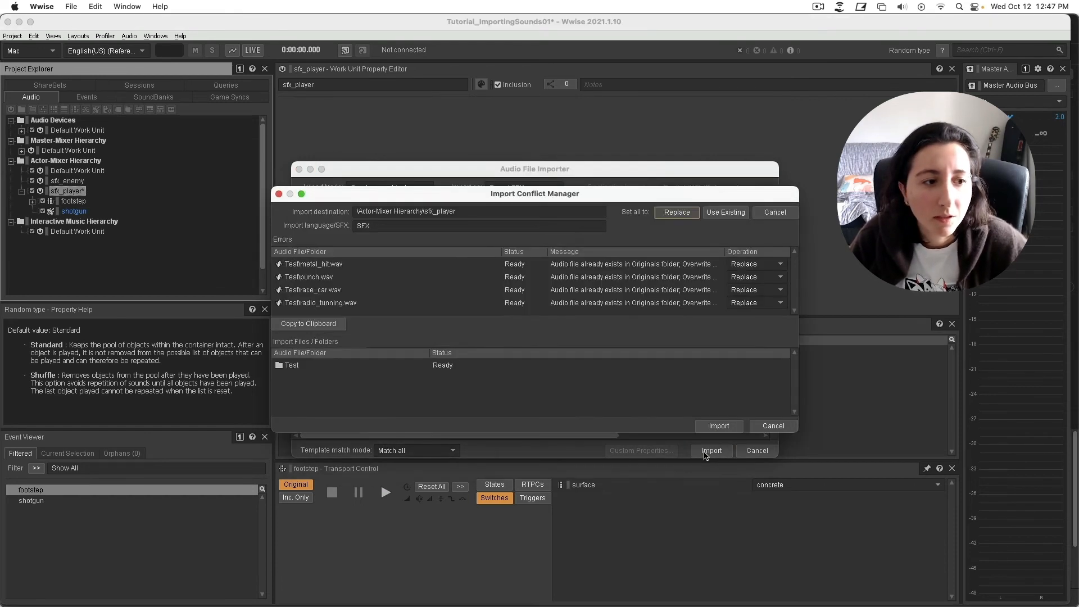
left_click(714, 428)
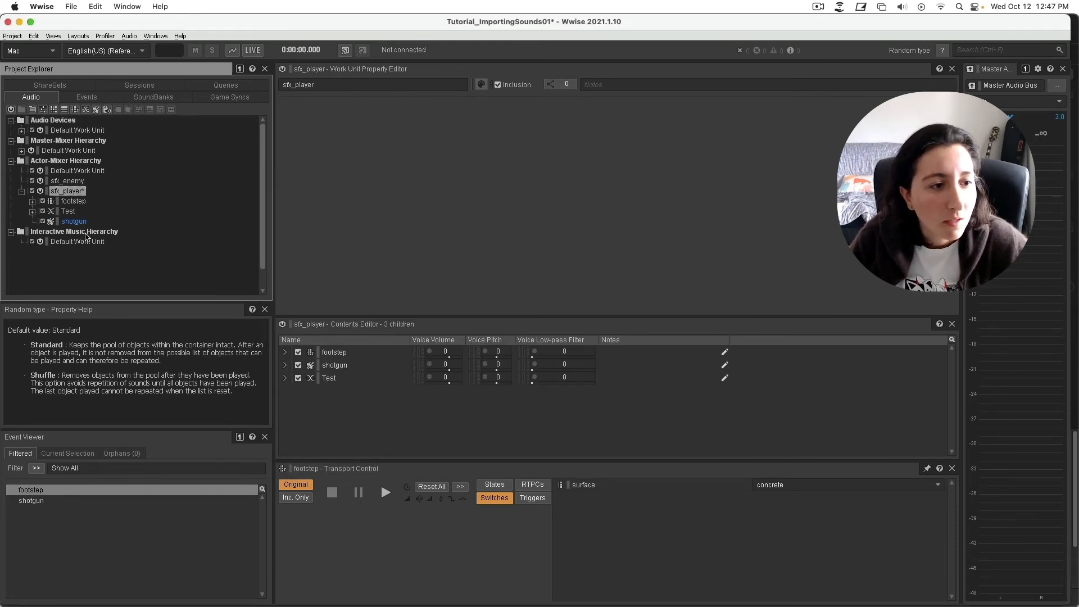
Expand the Test blend container and briefly play, then pause, its preview.
left_click(32, 211)
left_click(68, 211)
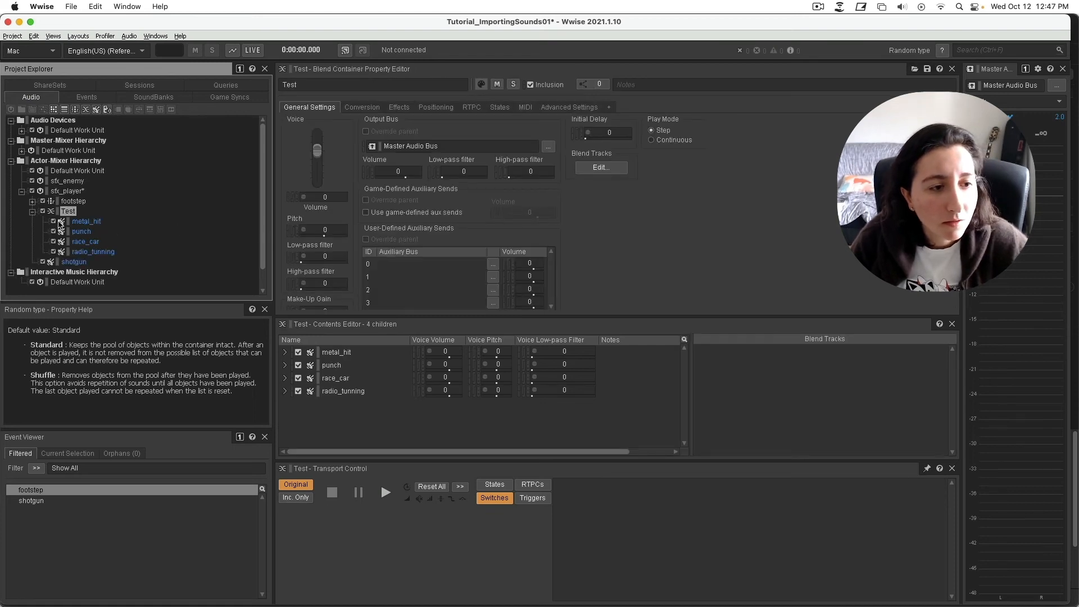
left_click(385, 493)
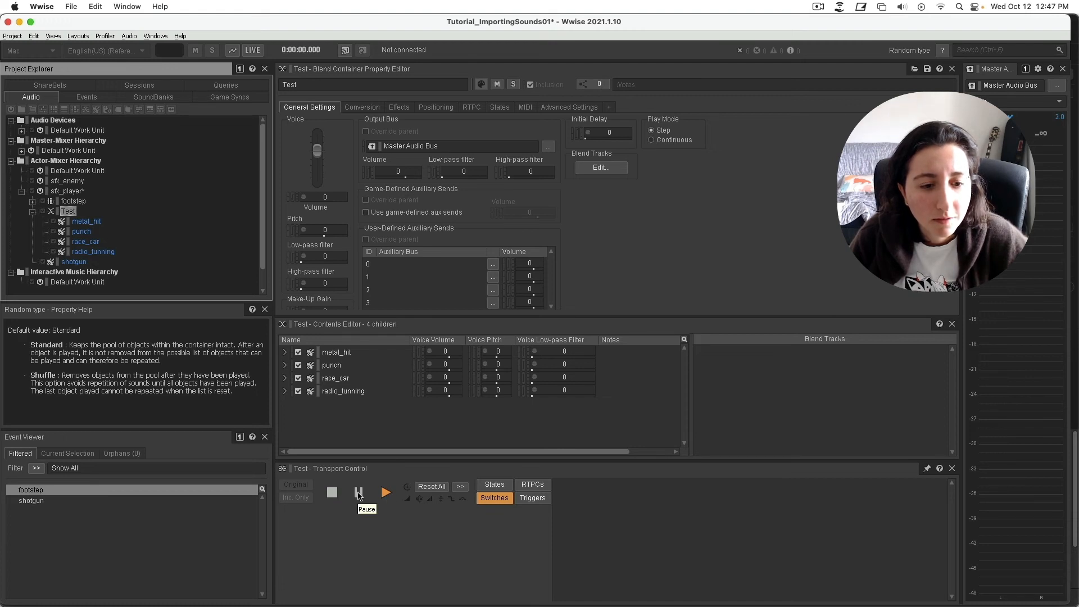
left_click(359, 493)
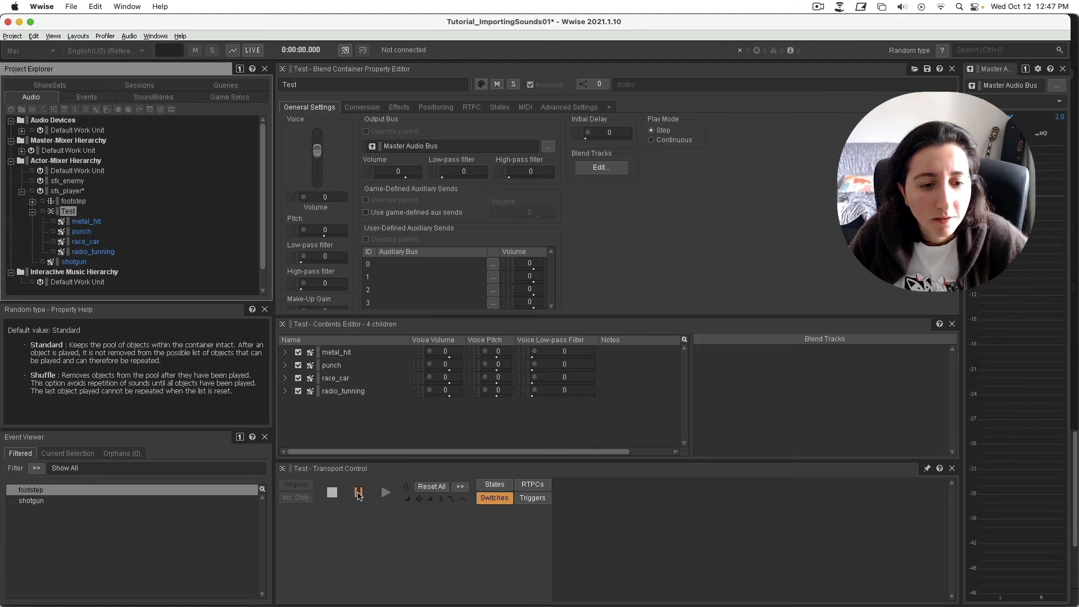
Step through Test's child sounds from metal_hit onward, then reselect Test.
left_click(85, 222)
key("Down")
key("Down")
key("Down")
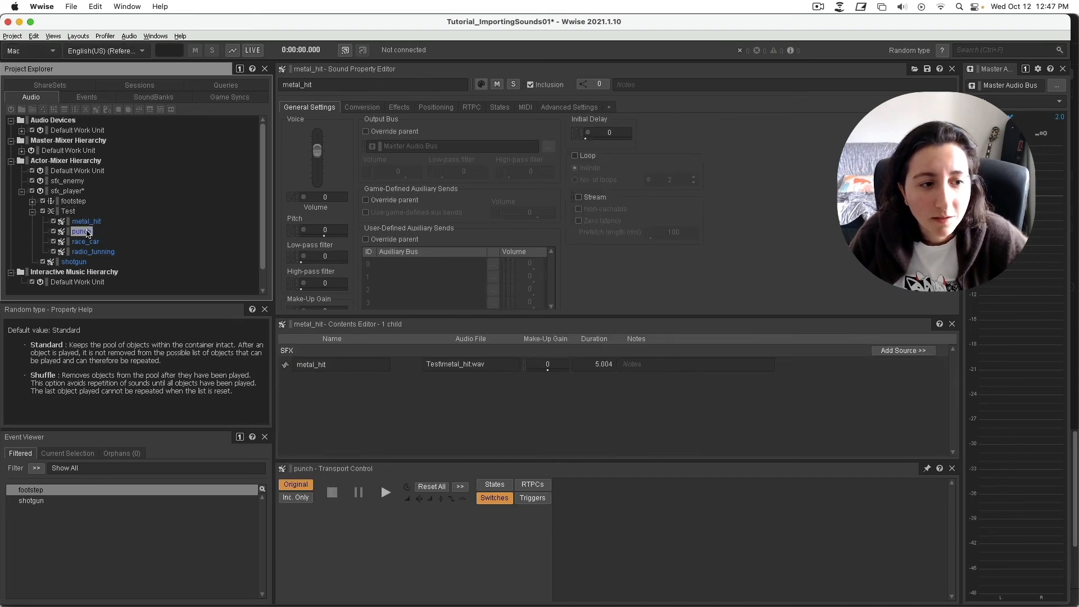
left_click(60, 211)
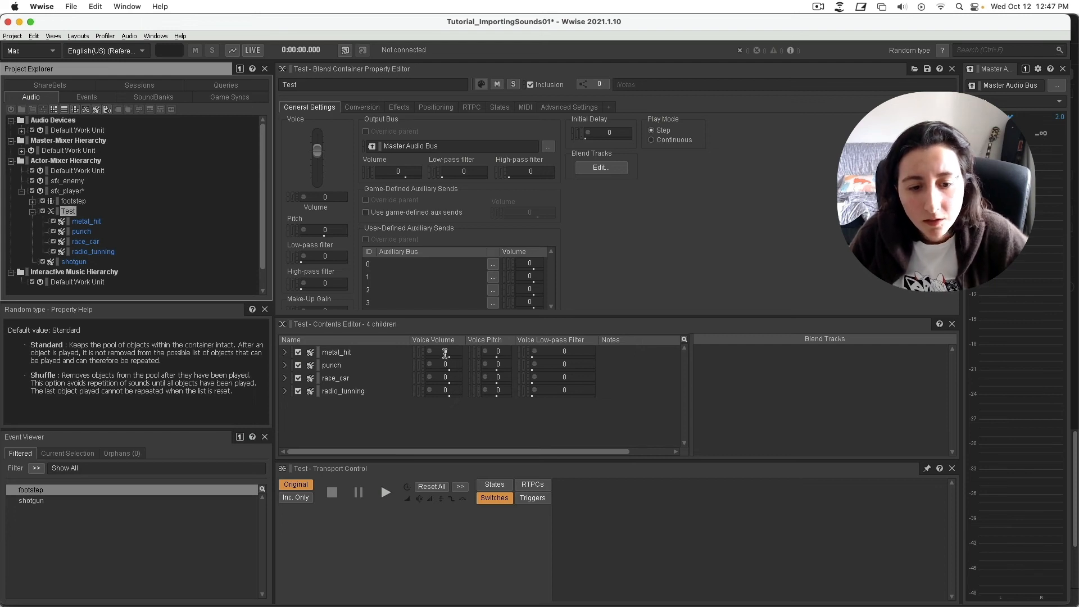
Lower radio_tunning's voice volume to -5 in Test's Contents Editor, leaving pitch randomization unchanged.
mouse_move(449, 396)
left_mouse_down()
mouse_move(455, 403)
mouse_move(437, 403)
left_mouse_up()
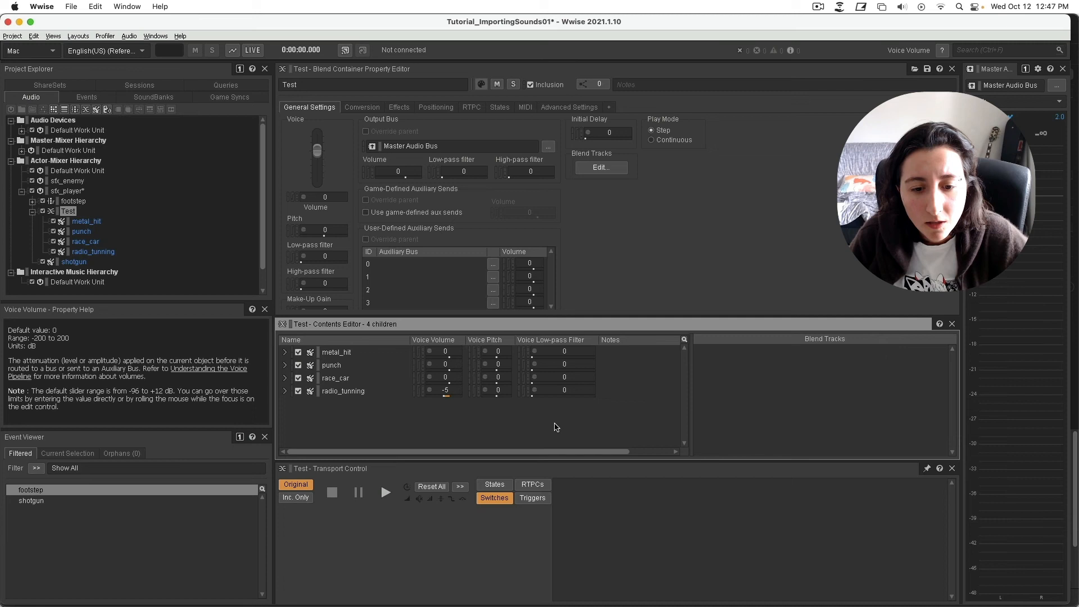
left_click(485, 391)
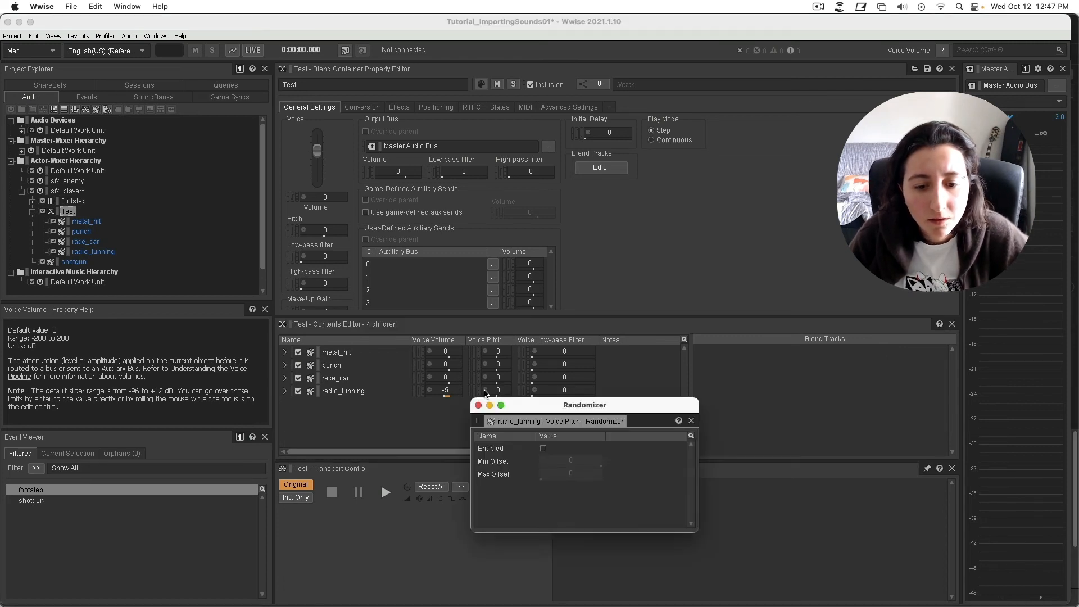
left_click(691, 420)
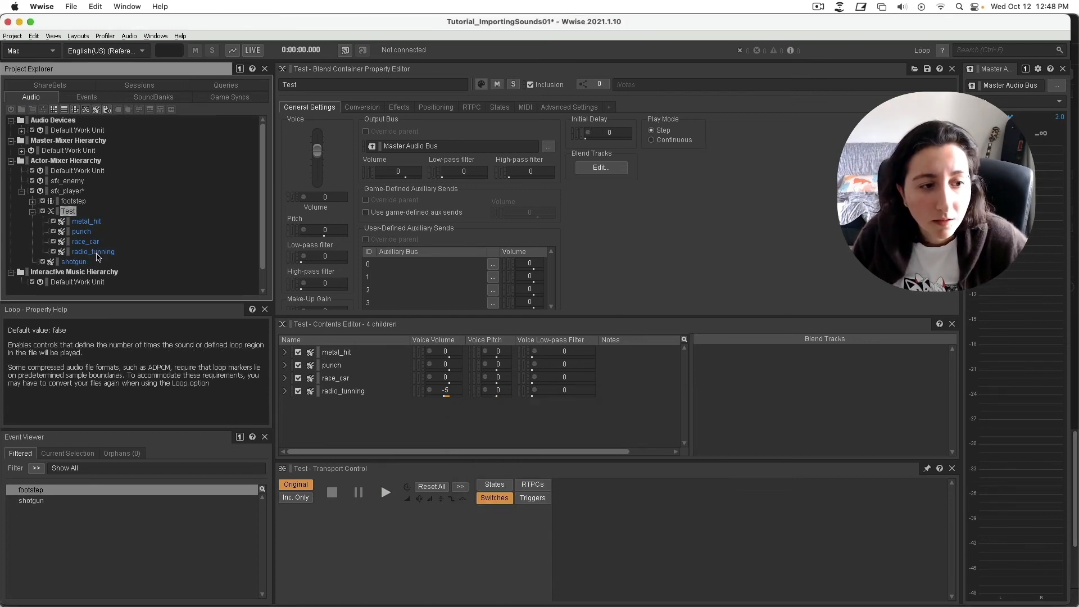
Give radio_tunning an initial delay of 3 seconds.
left_click(96, 251)
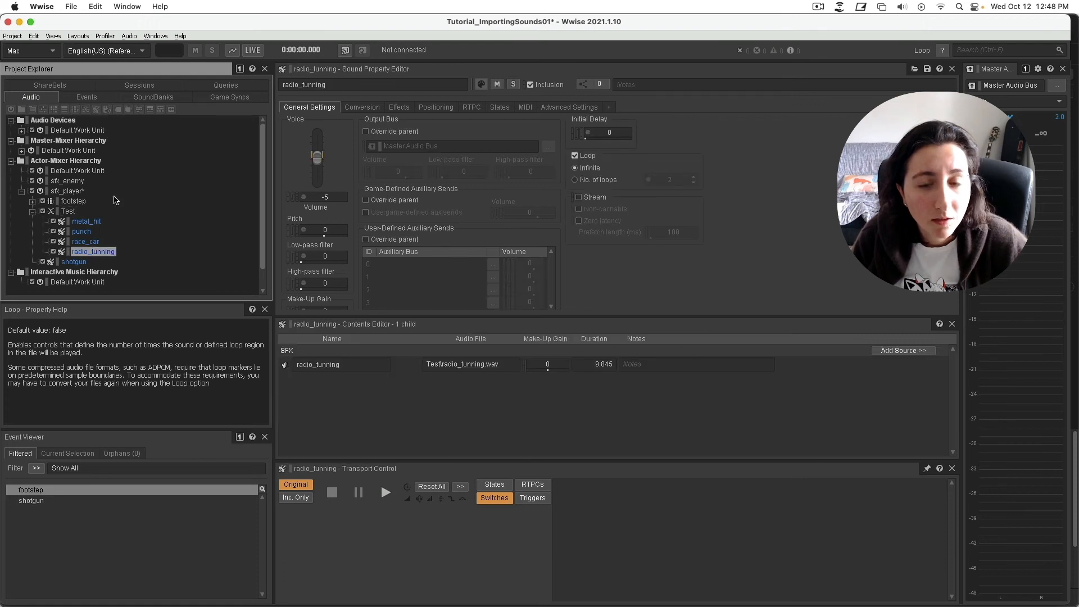
left_click(588, 137)
type("3")
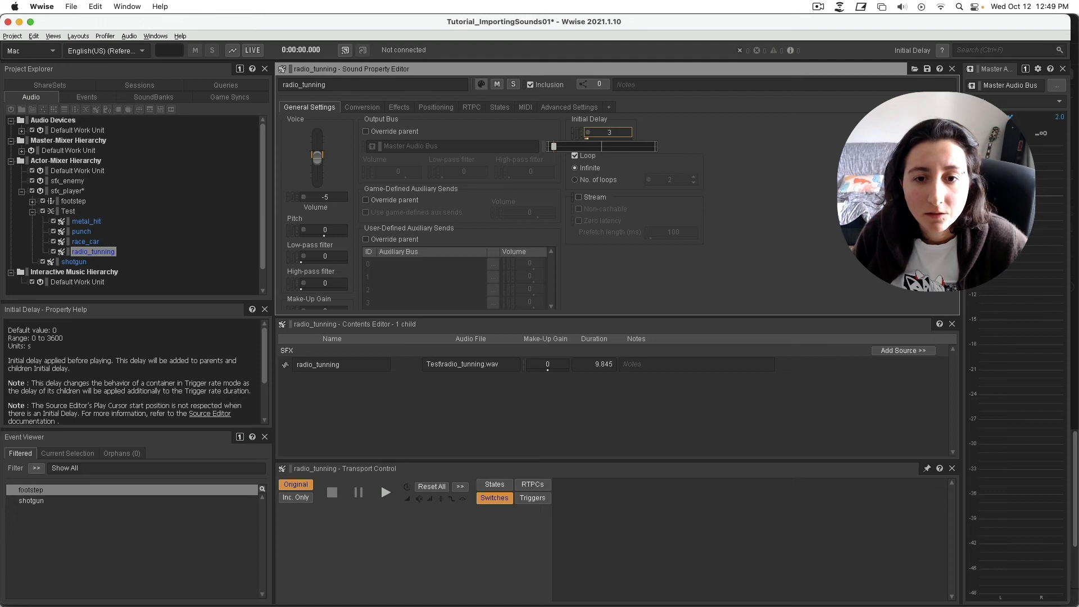
key("Return")
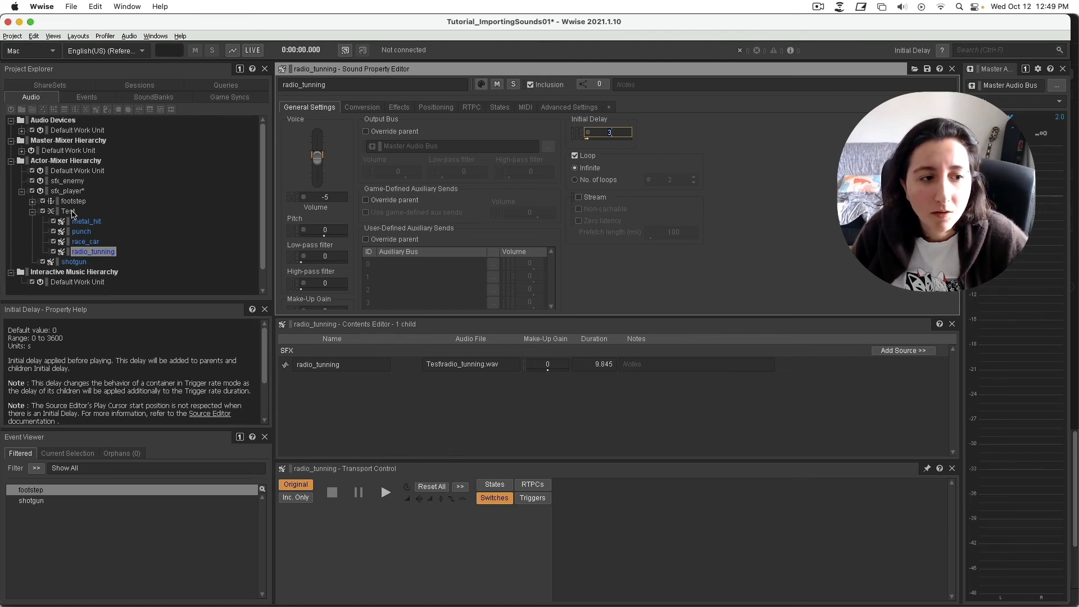
Preview the Test blend container, then pause it.
left_click(70, 211)
left_click(386, 493)
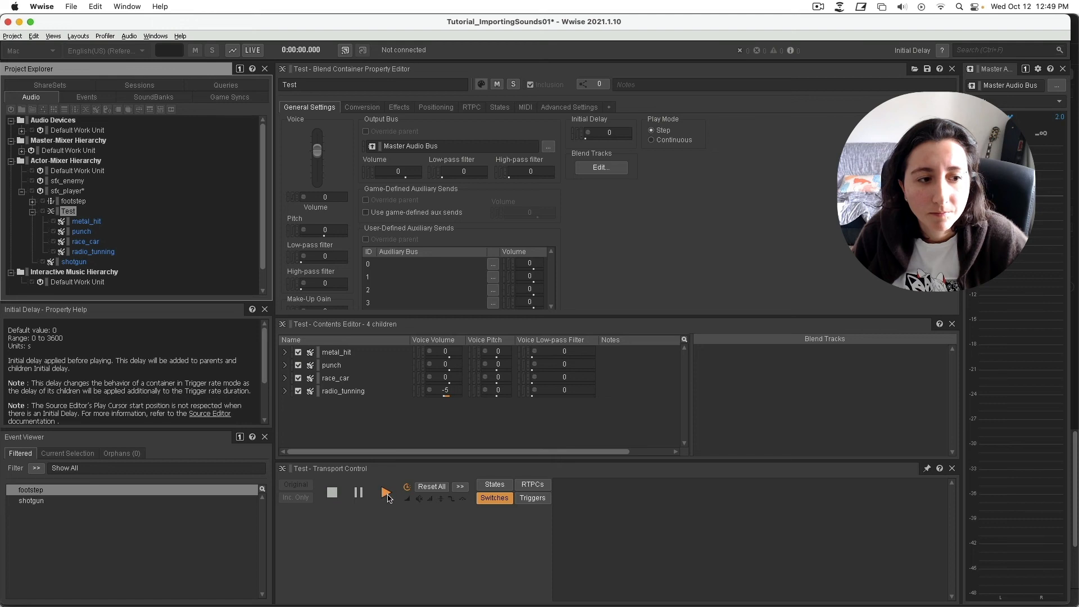
left_click(358, 493)
Add a new sequence container named test2 under sfx_player.
right_click(69, 191)
mouse_move(107, 198)
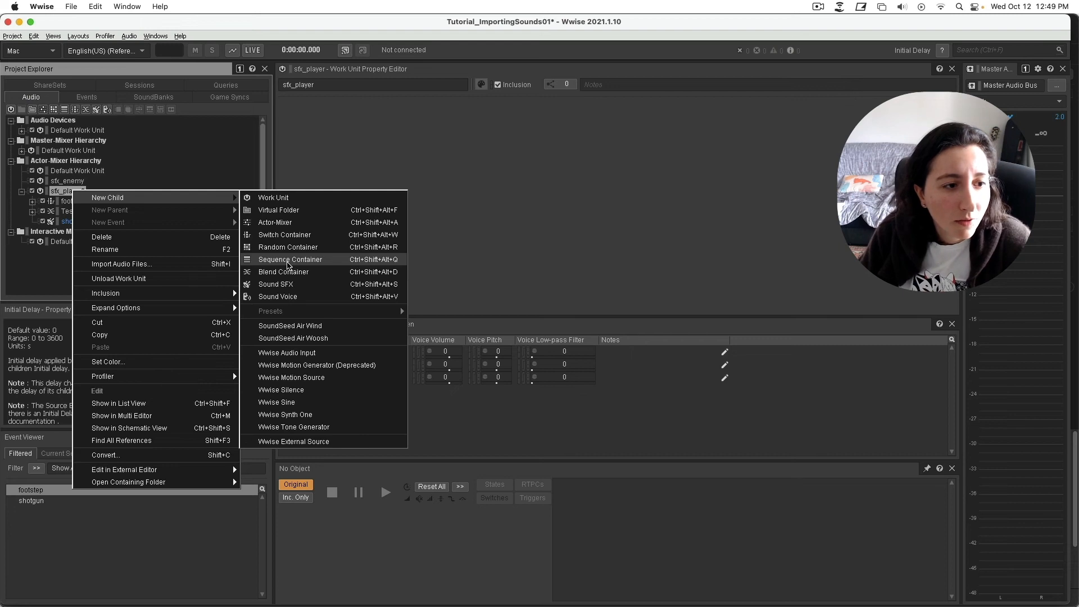
left_click(288, 261)
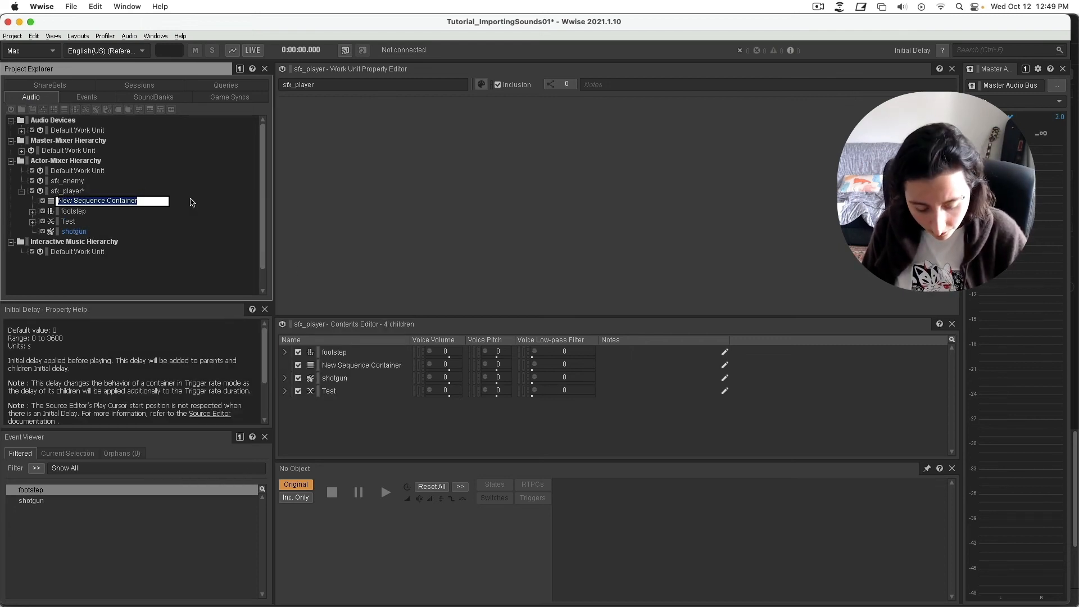
type("t")
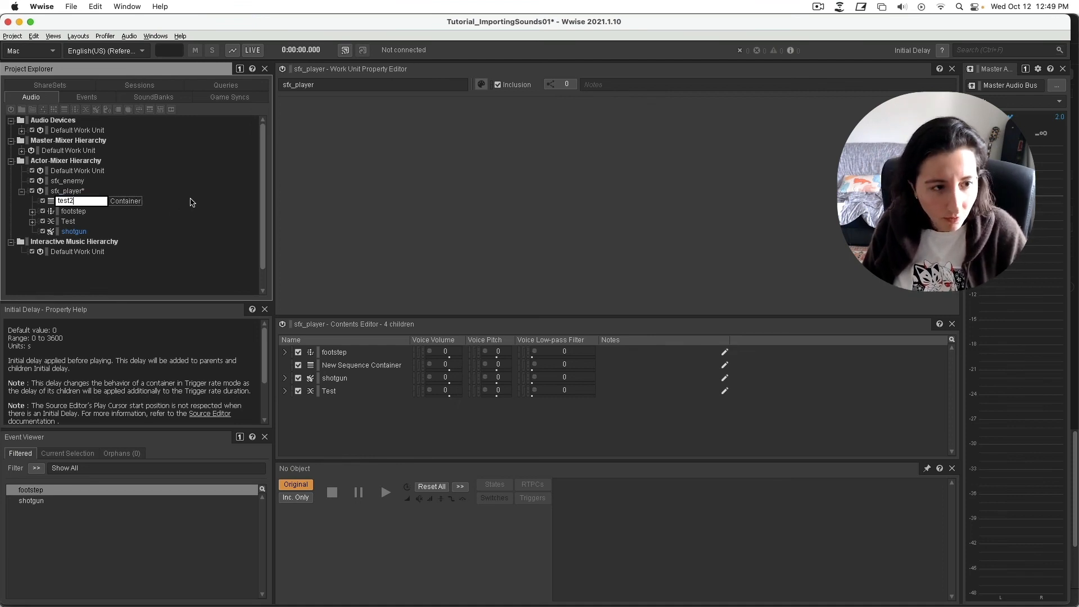
type("est2")
key("Return")
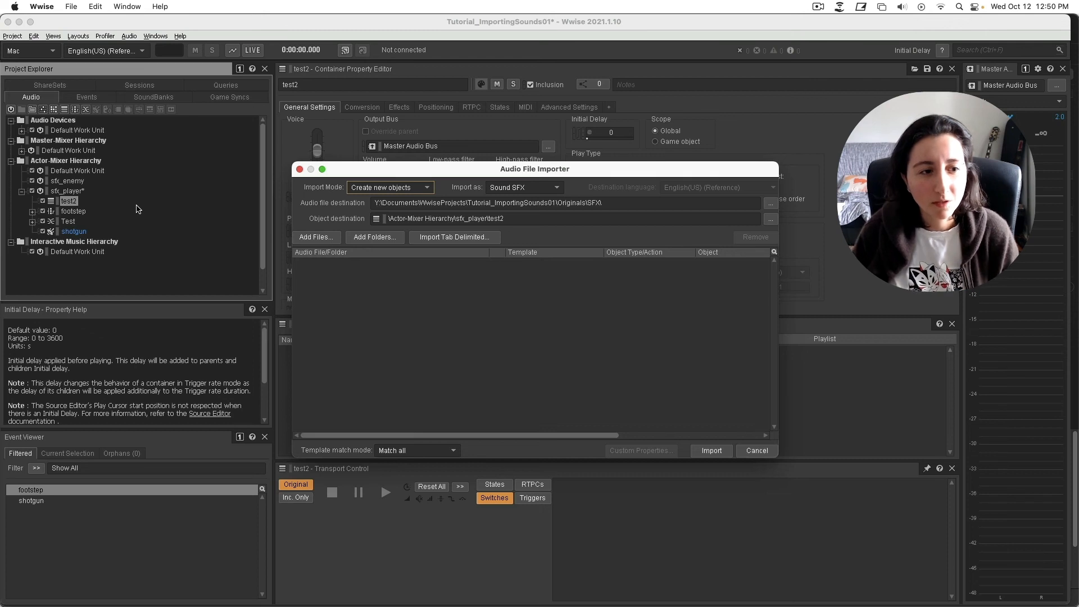
Import race_car.wav and radio_tunning.wav from Sounds > Test into test2.
left_click(384, 239)
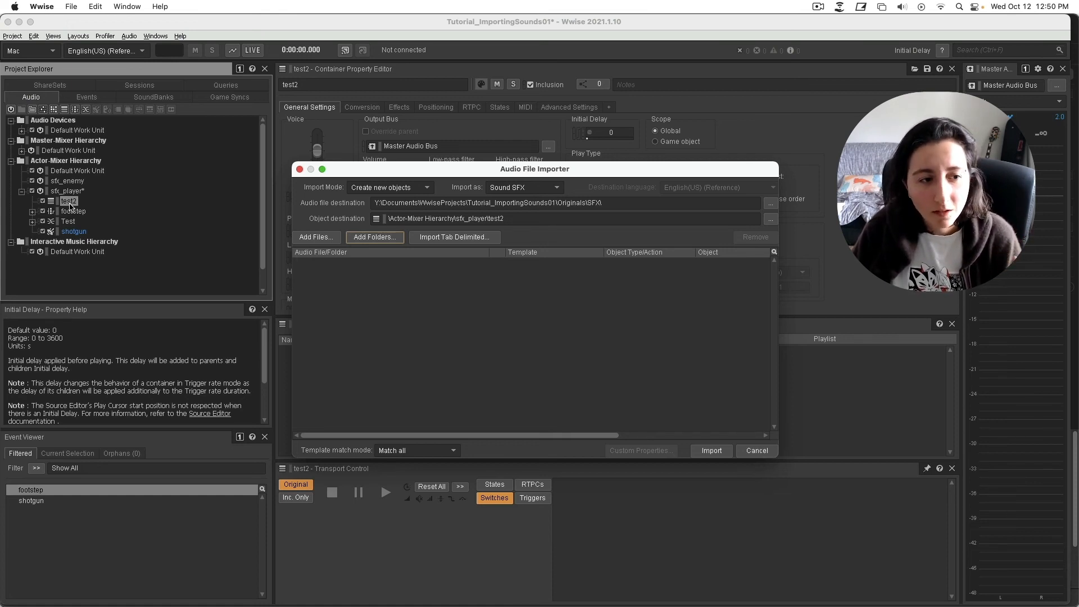
left_click(314, 237)
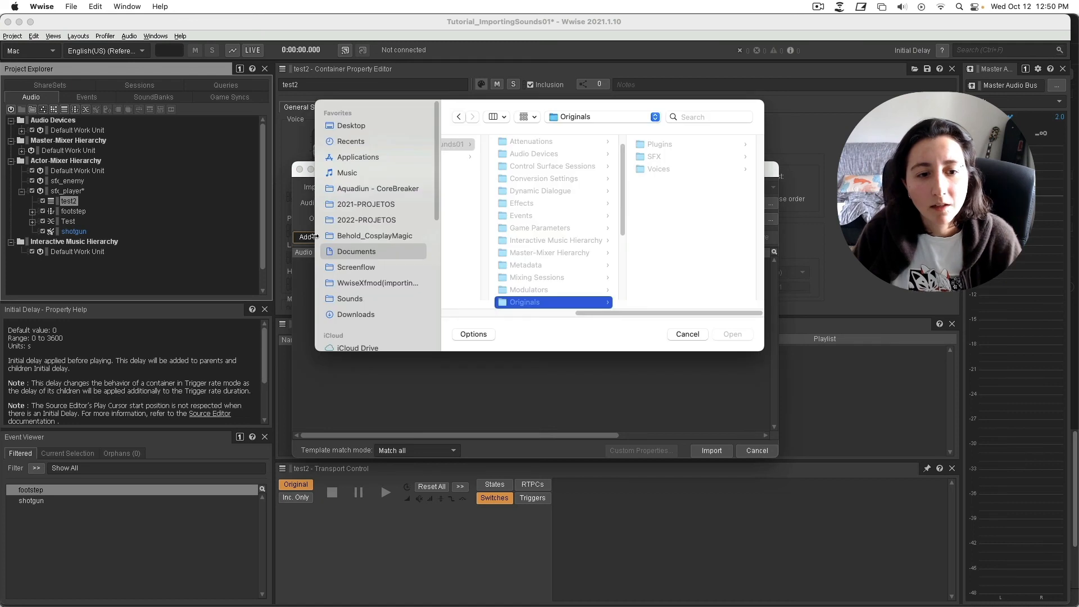
left_click(374, 301)
left_click(506, 182)
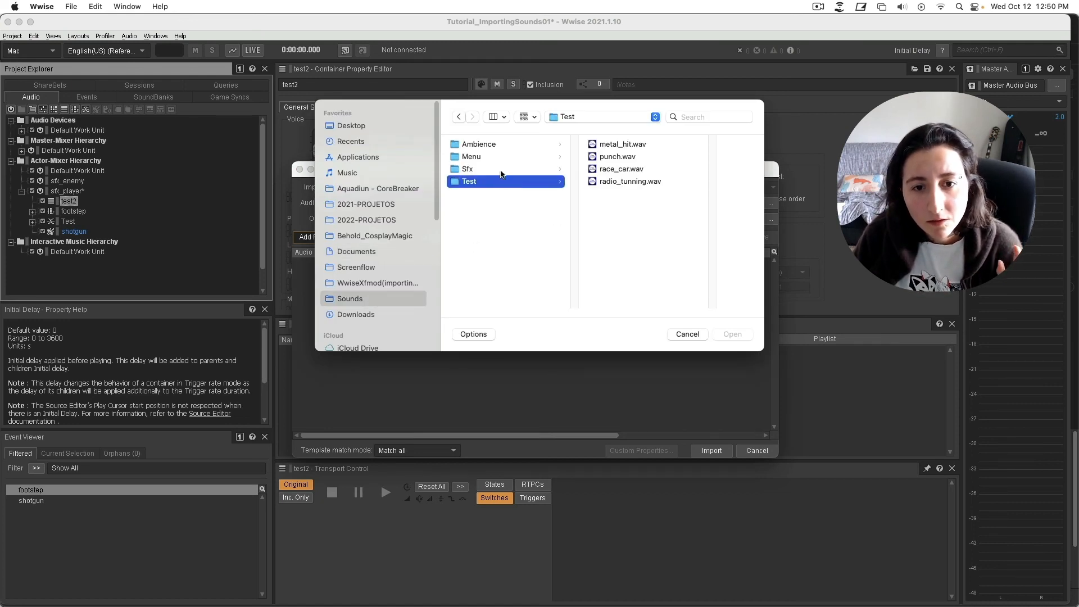
left_click(500, 157)
left_click(500, 183)
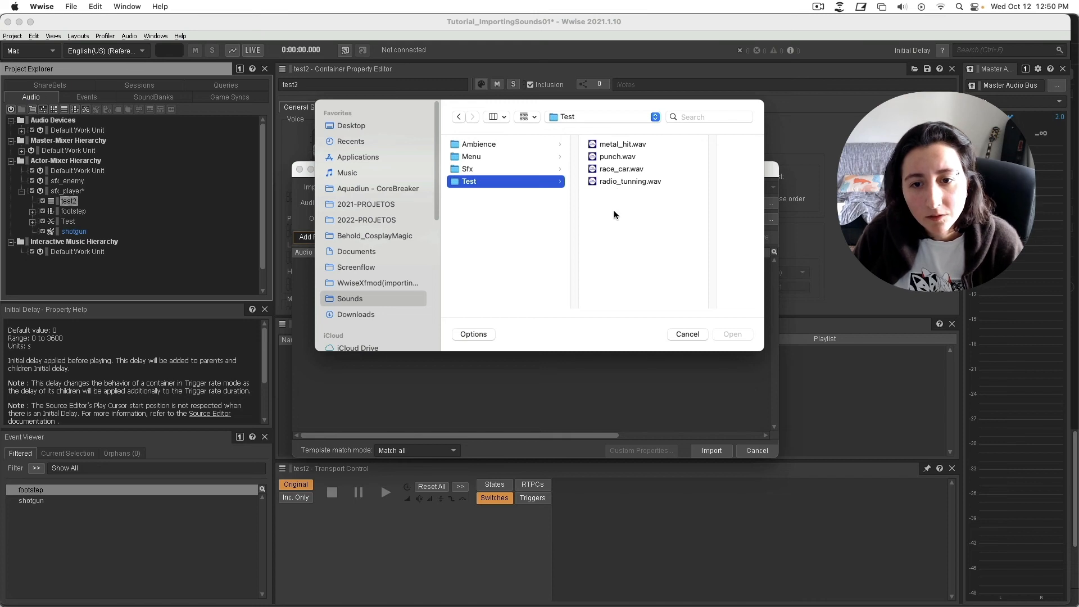
left_click_drag(614, 214, 612, 171)
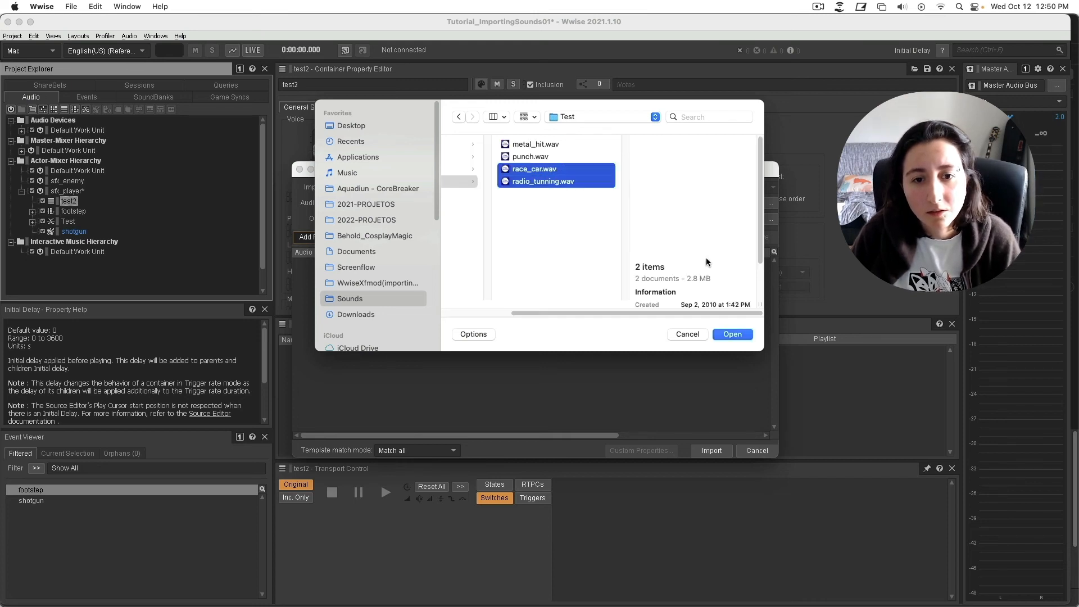
left_click(732, 335)
left_click(710, 452)
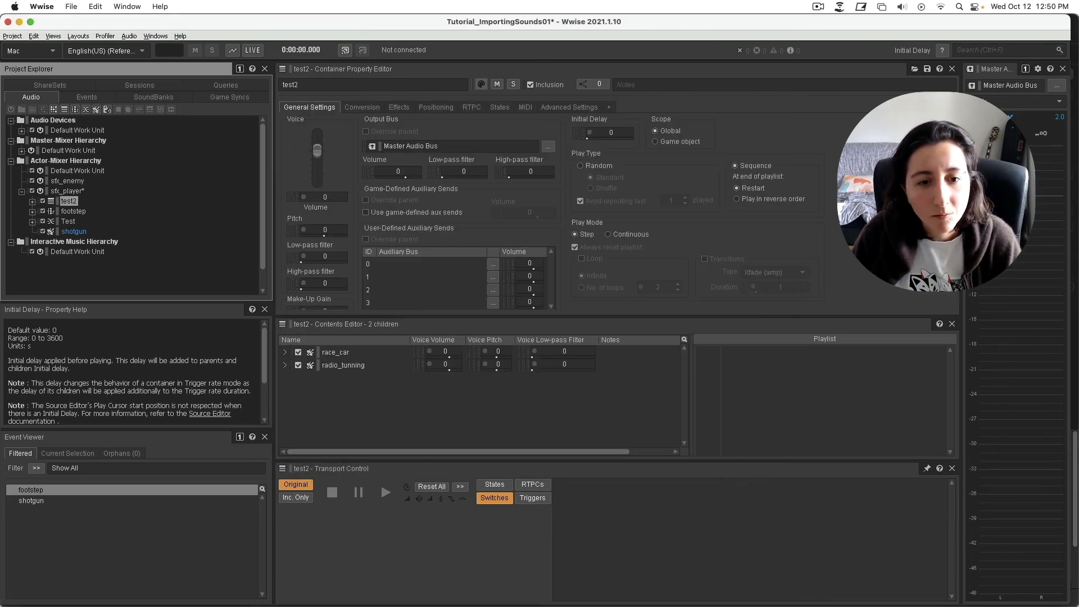
Add radio_tunning then race_car to test2's sequence playlist and audition test2.
left_click(32, 201)
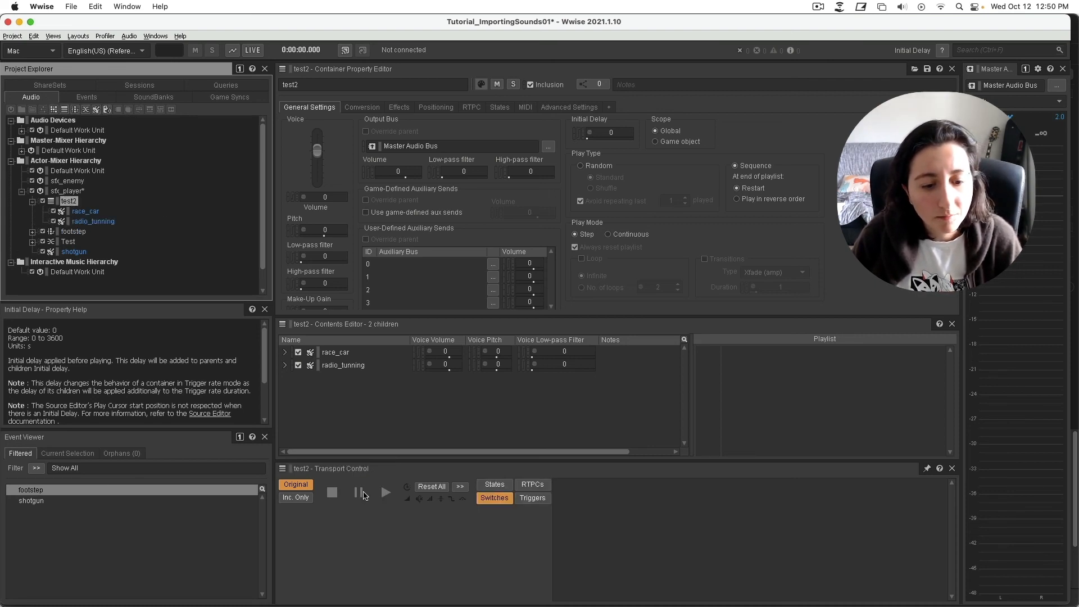
left_click(384, 496)
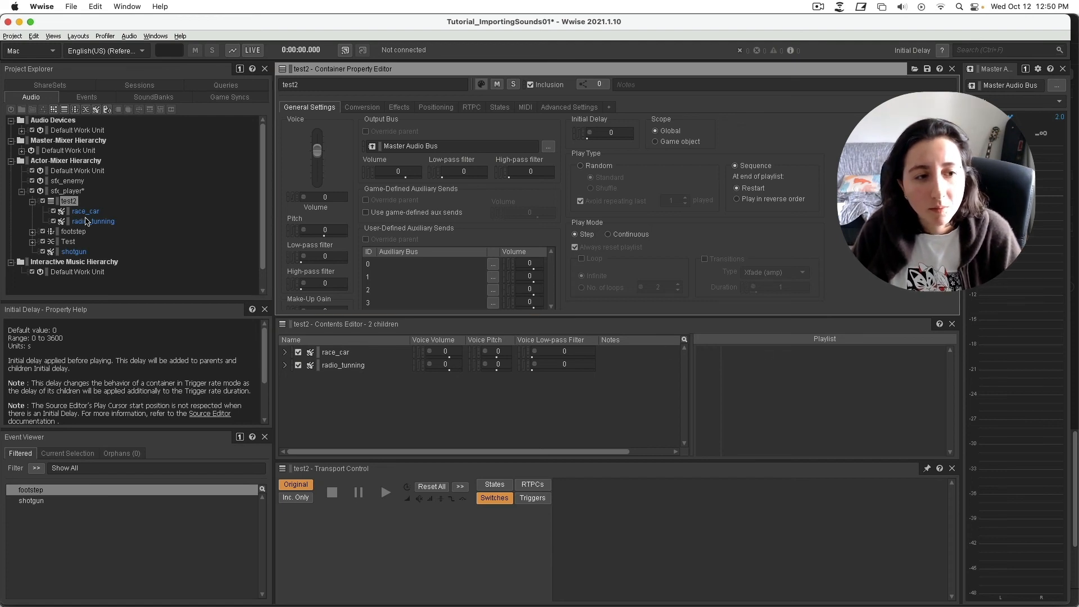
left_click_drag(75, 222, 750, 361)
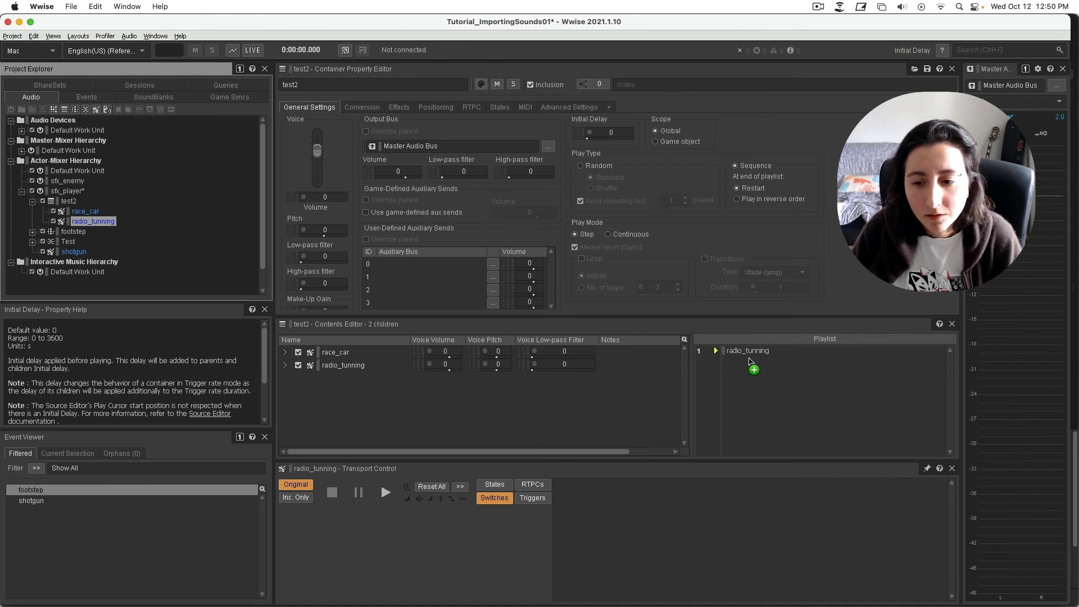
left_click_drag(99, 214, 745, 368)
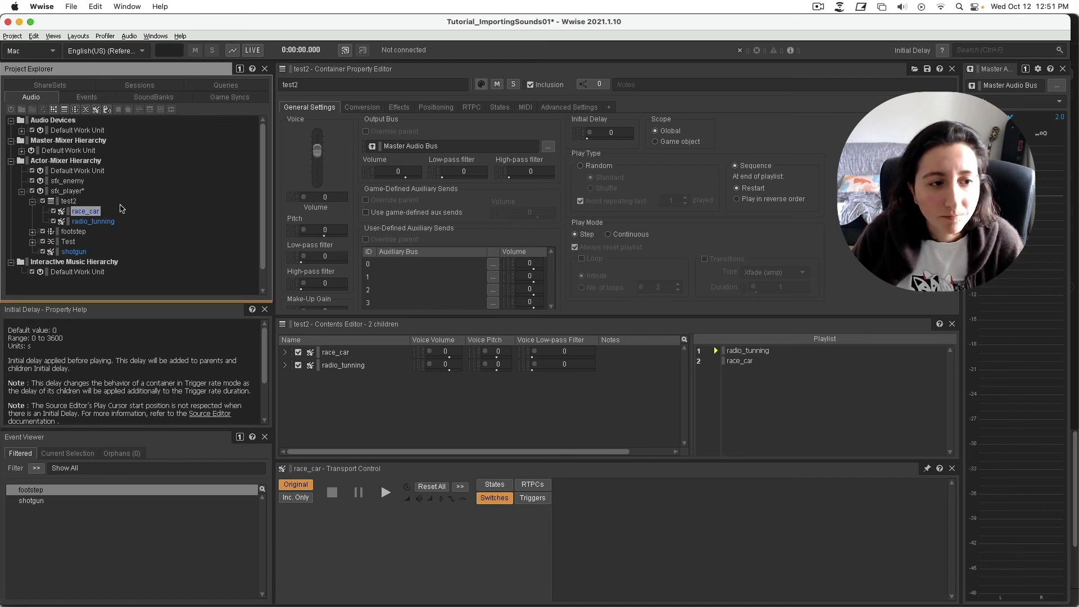
left_click(69, 201)
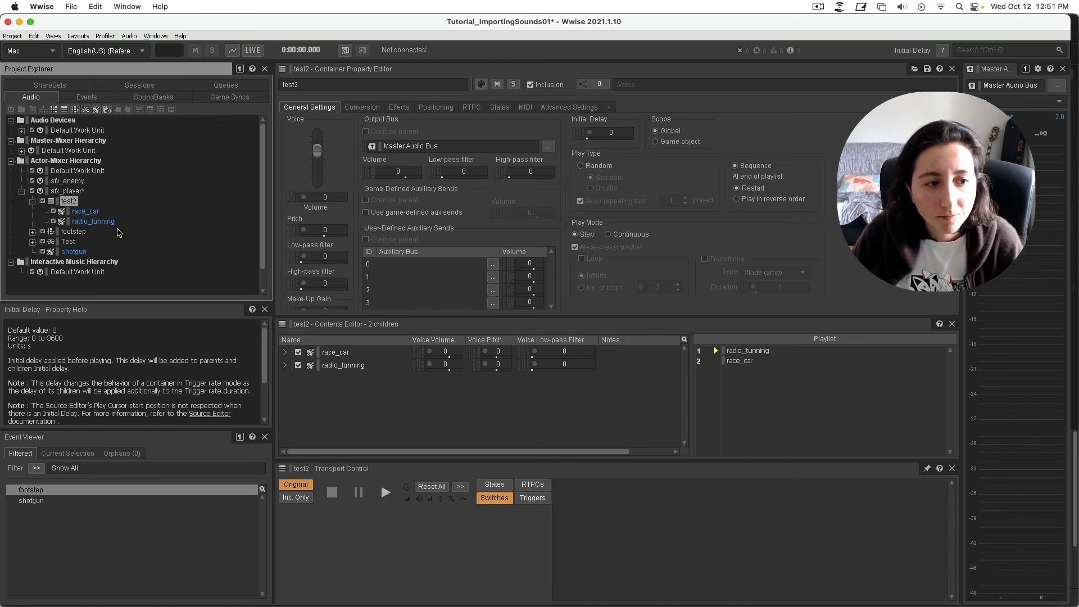
left_click(386, 493)
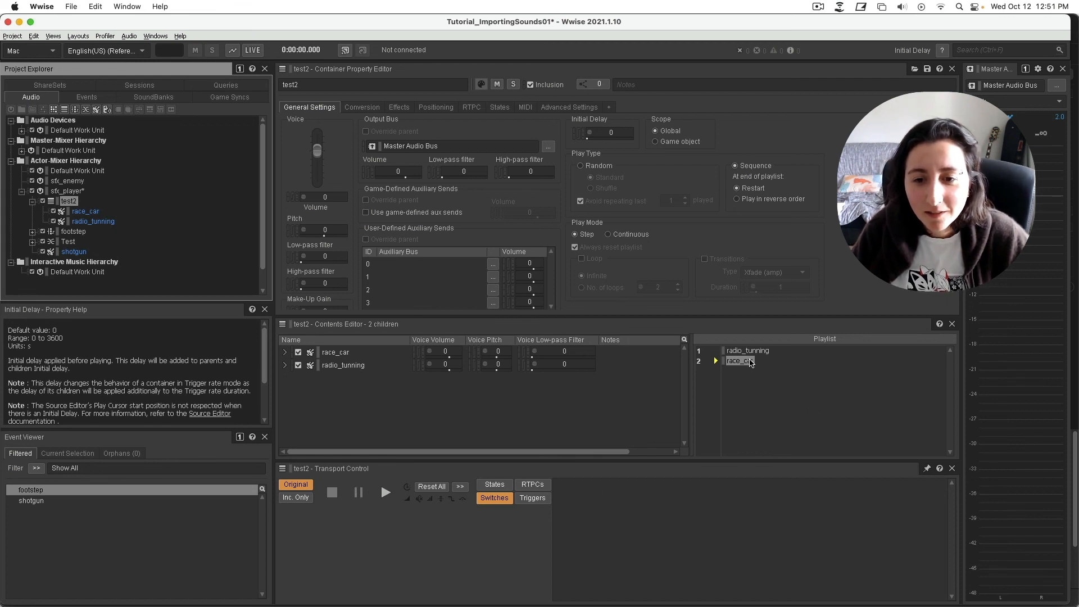
Set test2 to Continuous play mode, reorder to race_car then radio_tunning, and enable looping.
left_click(607, 235)
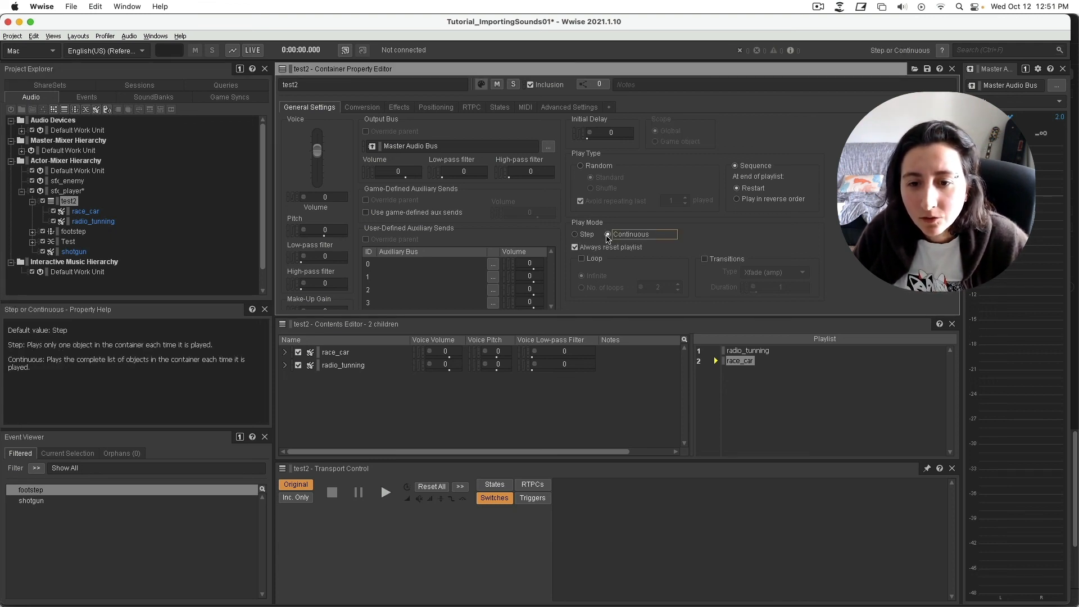
left_click(762, 412)
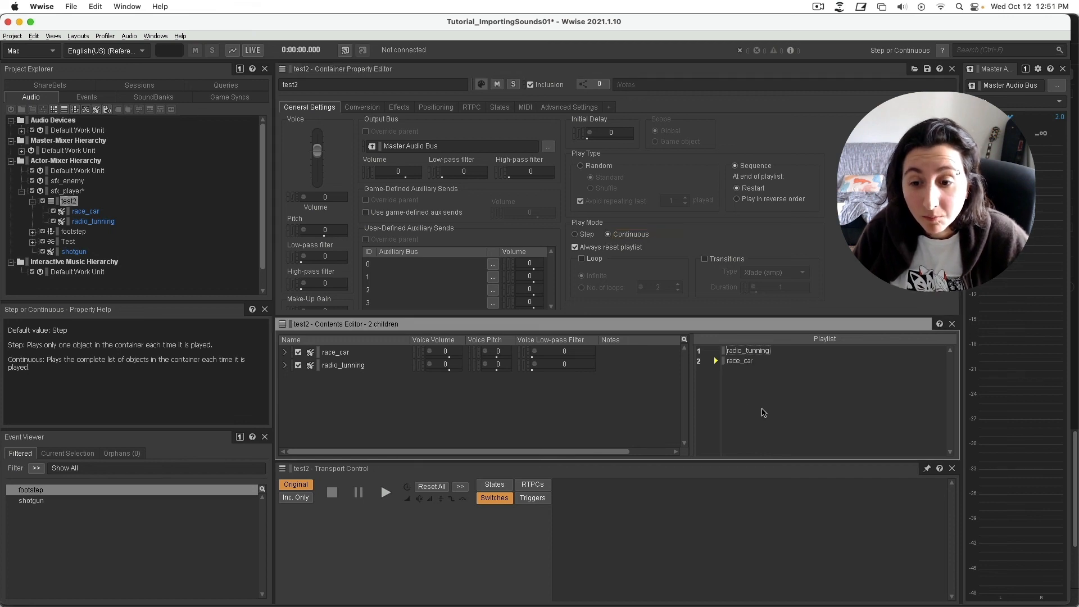
left_click(740, 352)
left_click_drag(739, 366, 738, 366)
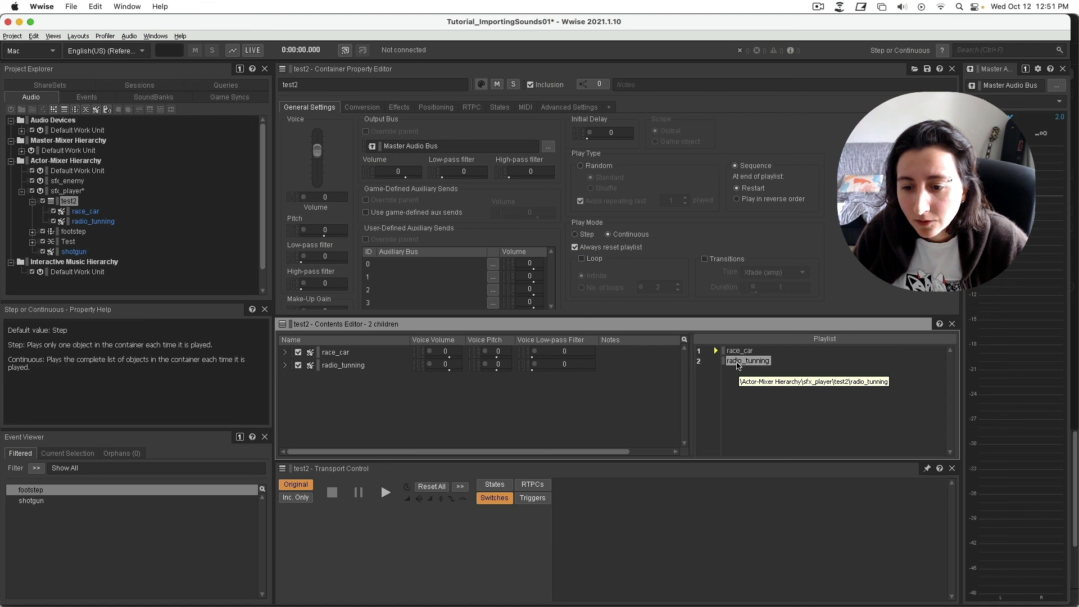
left_click(774, 399)
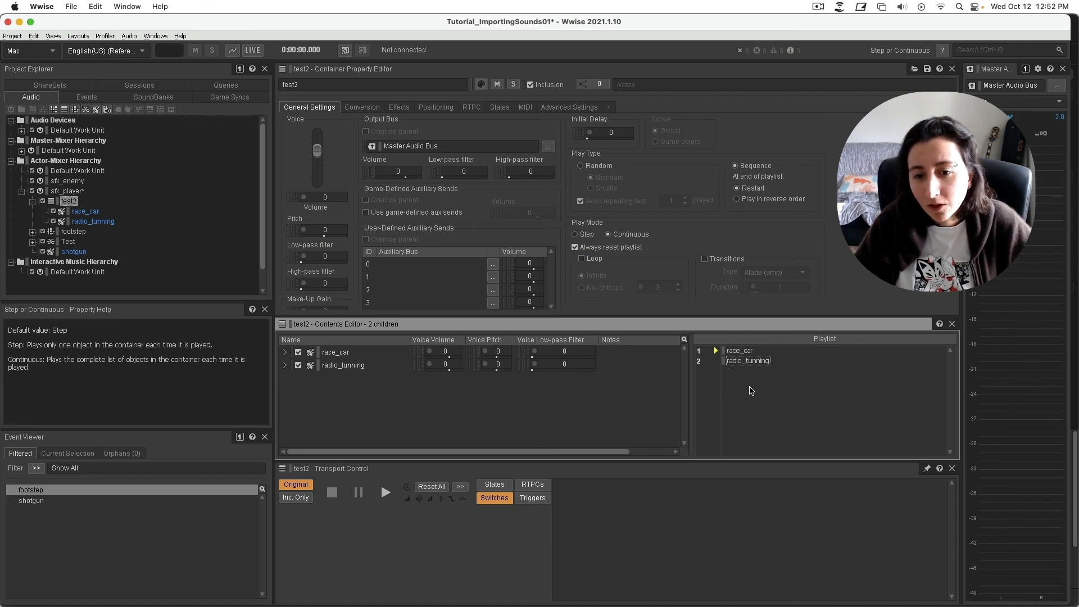
left_click(589, 261)
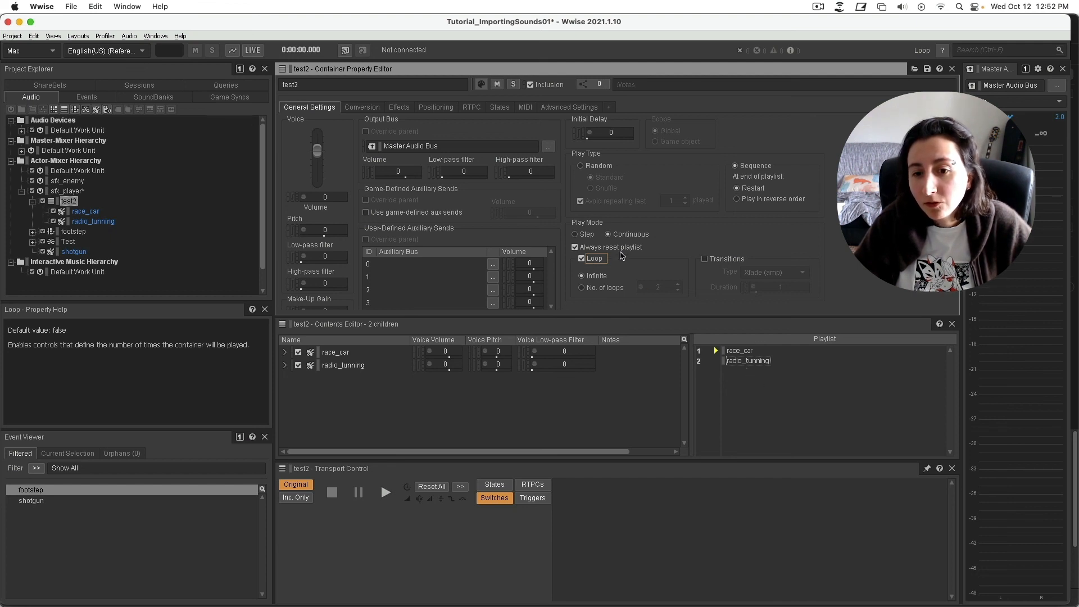
left_click(585, 262)
left_click(584, 263)
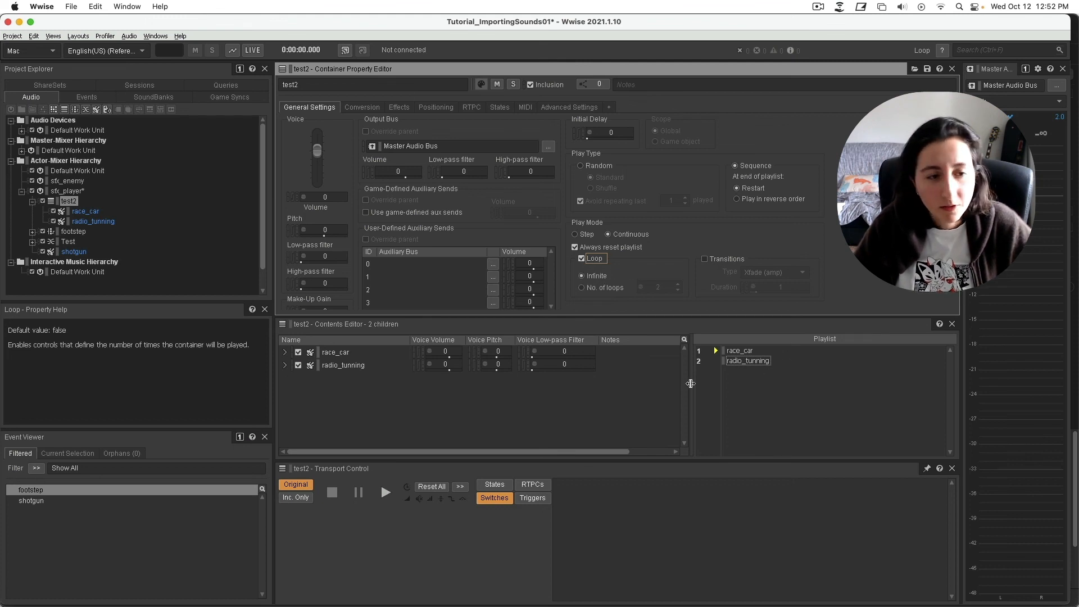
left_click(386, 493)
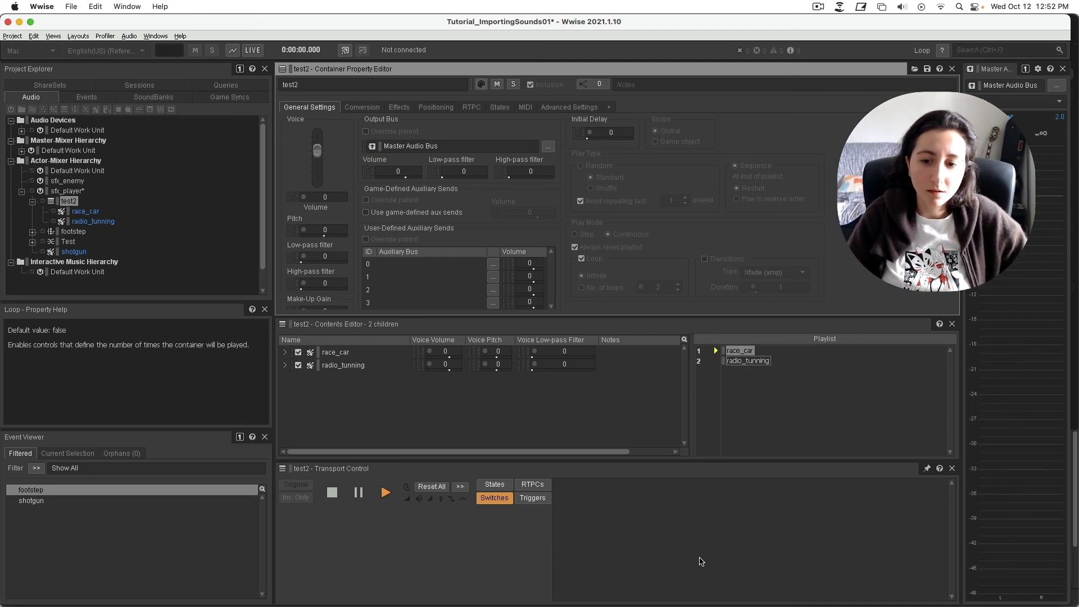
left_click(362, 498)
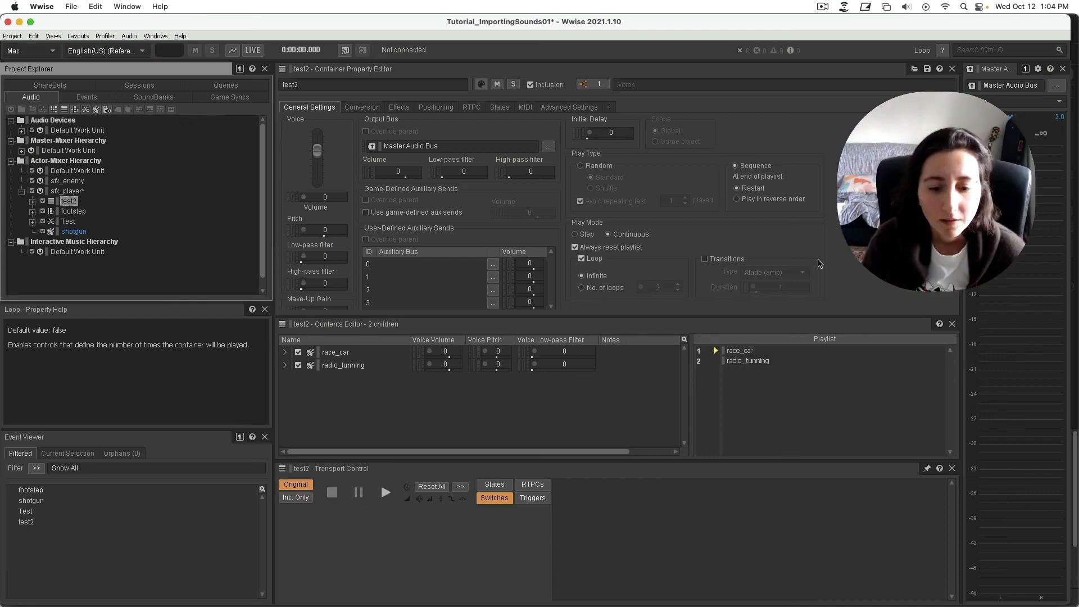